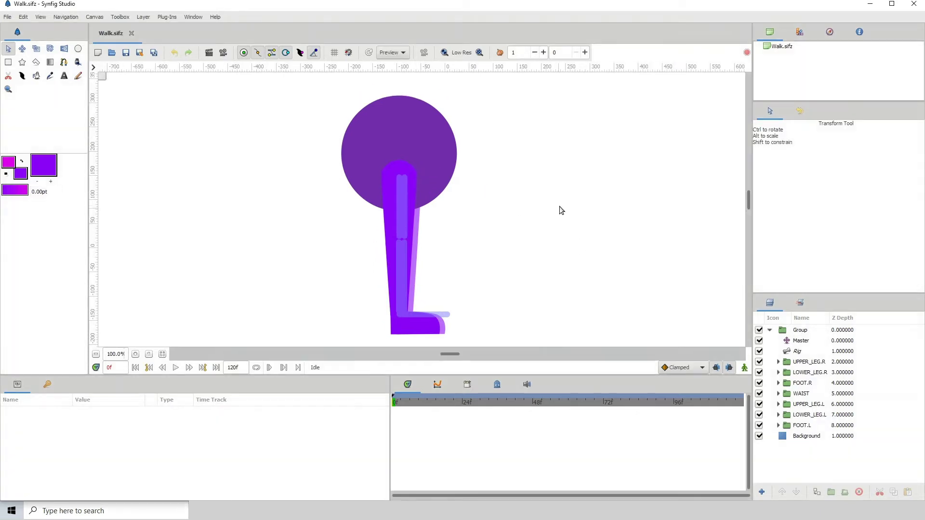
# Step: Hide the left-leg layers FOOT.L, LOWER_LEG.L and UPPER_LEG.L together with the WAIST layer
pyautogui.hscroll(-3, 559, 207)
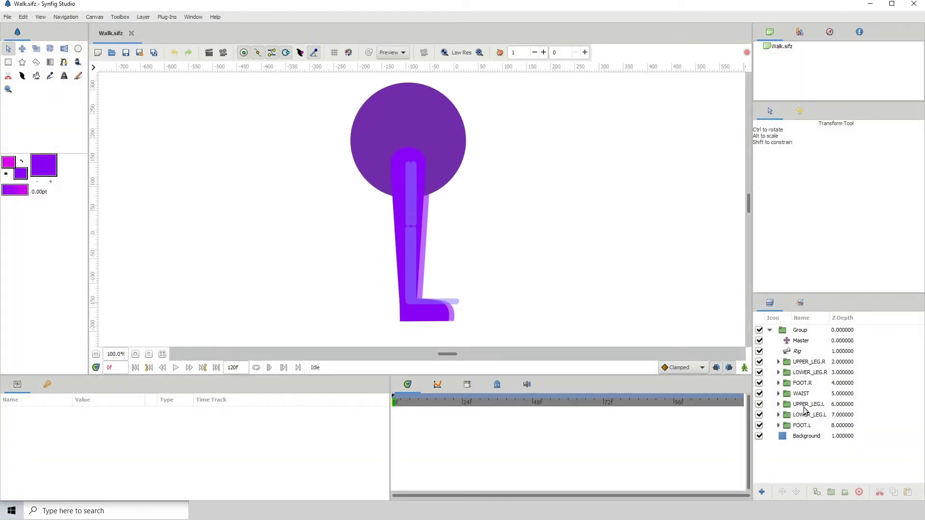
pyautogui.click(803, 384)
pyautogui.click(802, 331)
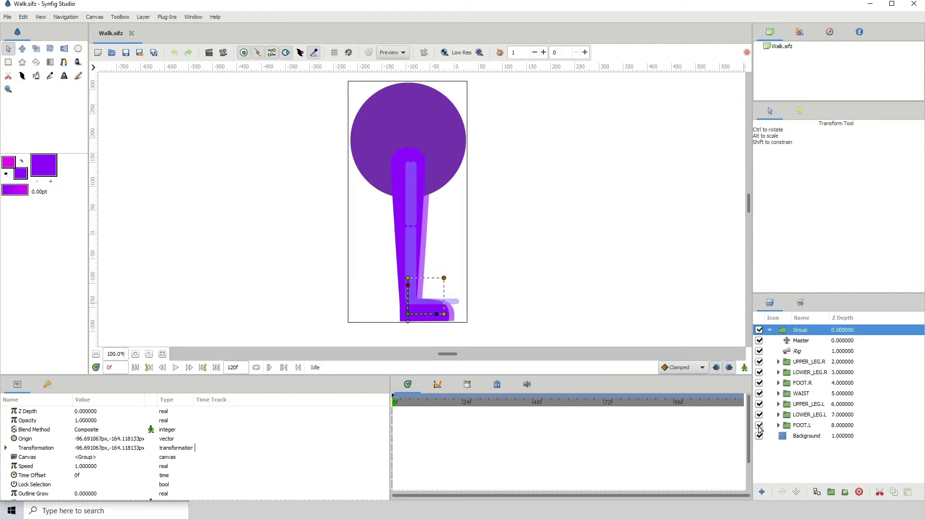
pyautogui.click(759, 425)
pyautogui.click(760, 415)
pyautogui.click(760, 404)
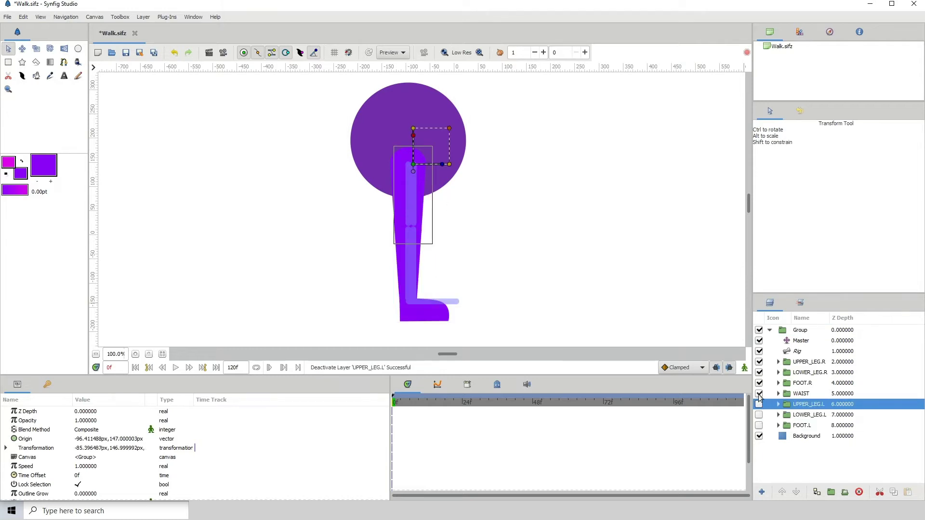
pyautogui.click(759, 393)
# Step: Hide the right-leg layers FOOT.R, LOWER_LEG.R and UPPER_LEG.R so only the skeleton is displayed
pyautogui.click(798, 384)
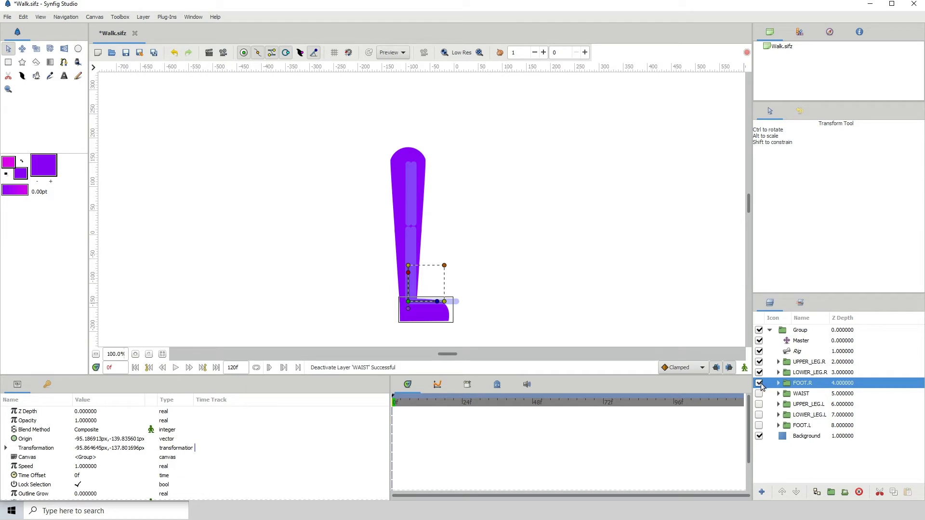
pyautogui.click(759, 383)
pyautogui.click(760, 373)
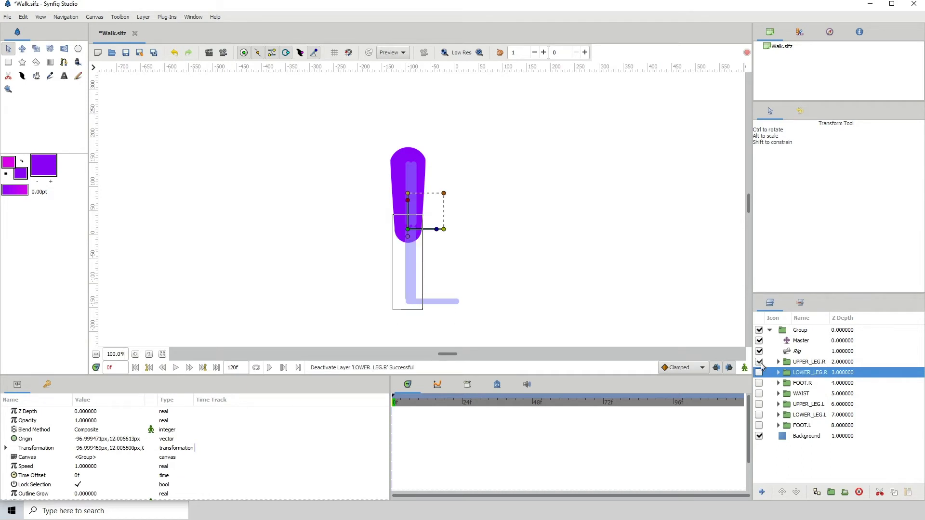
pyautogui.click(760, 362)
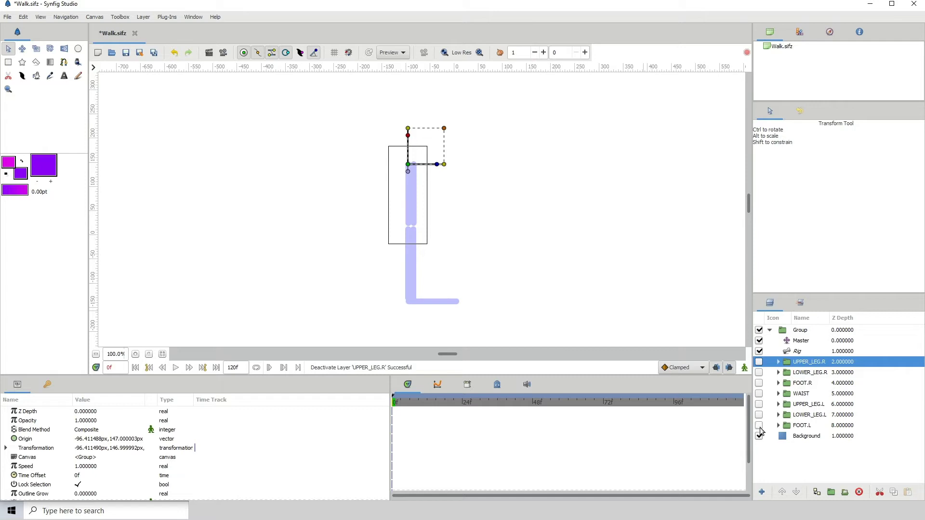
# Step: Show the left-leg layers FOOT.L, LOWER_LEG.L and UPPER_LEG.L again, toggling the upper and lower leg to check each part
pyautogui.click(760, 425)
pyautogui.click(759, 415)
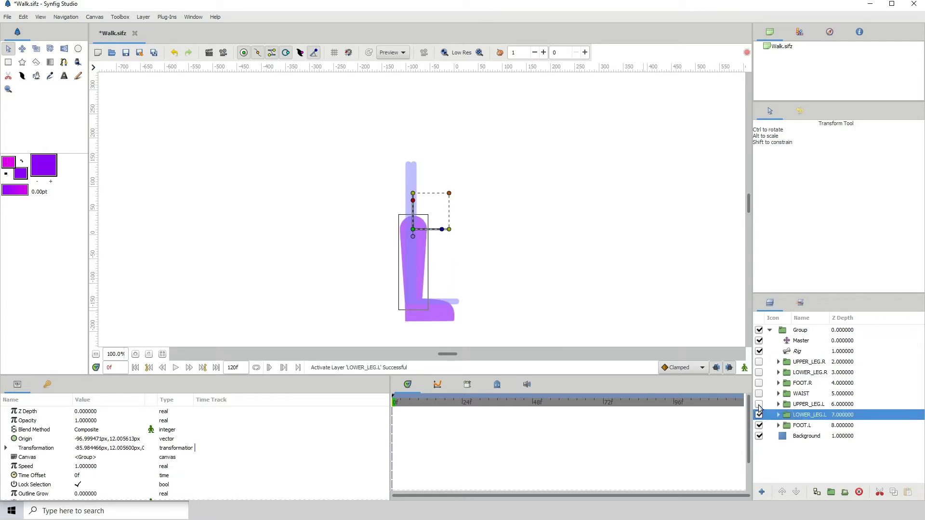
pyautogui.click(760, 404)
pyautogui.click(759, 404)
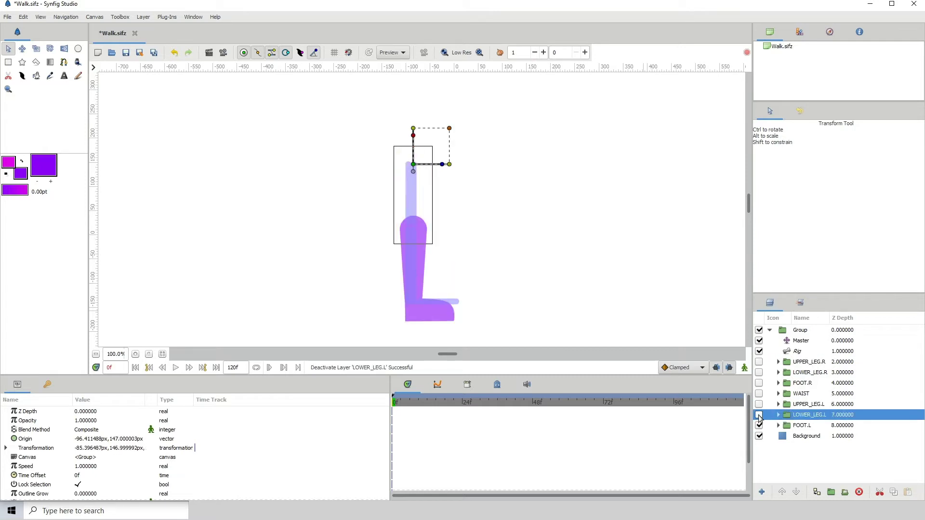
pyautogui.click(759, 405)
pyautogui.click(760, 415)
pyautogui.click(759, 415)
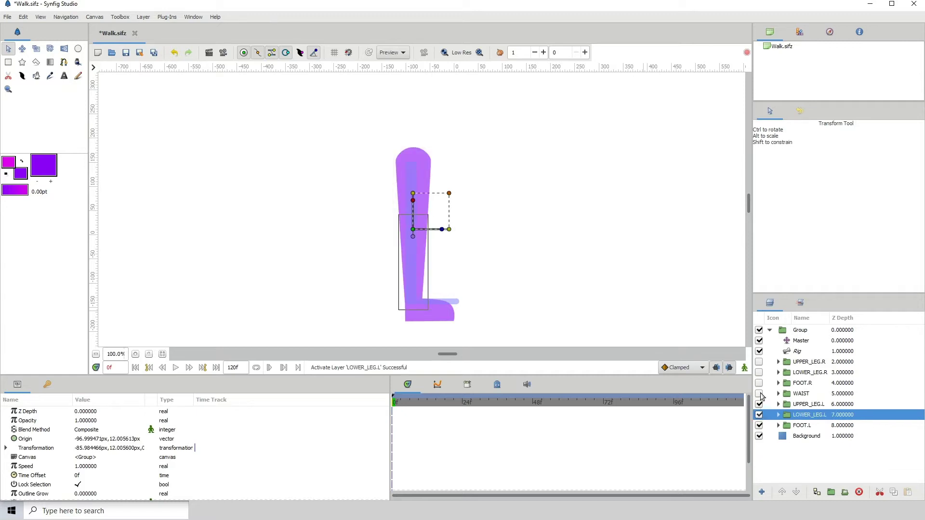
# Step: Show the WAIST layer and the right-leg layers FOOT.R, LOWER_LEG.R and UPPER_LEG.R again, toggling the waist once to check it
pyautogui.click(759, 394)
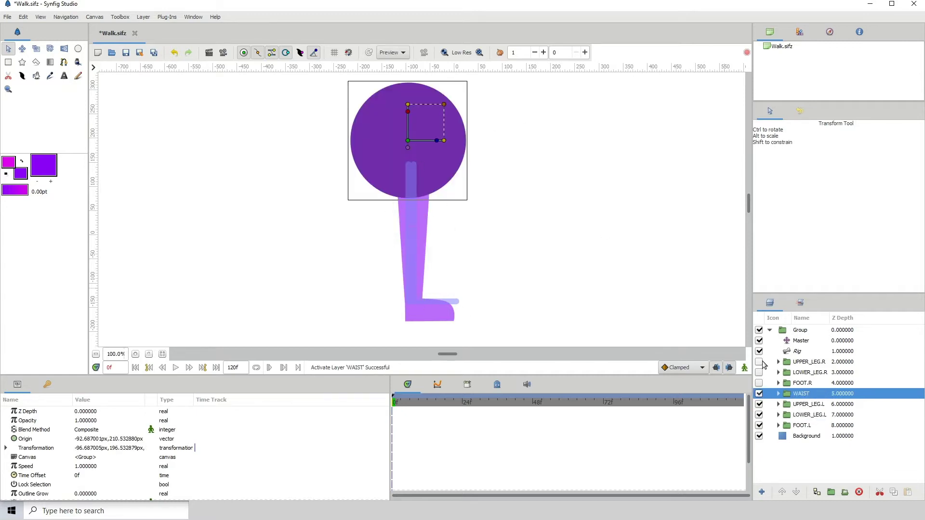
pyautogui.click(759, 383)
pyautogui.click(759, 373)
pyautogui.click(760, 362)
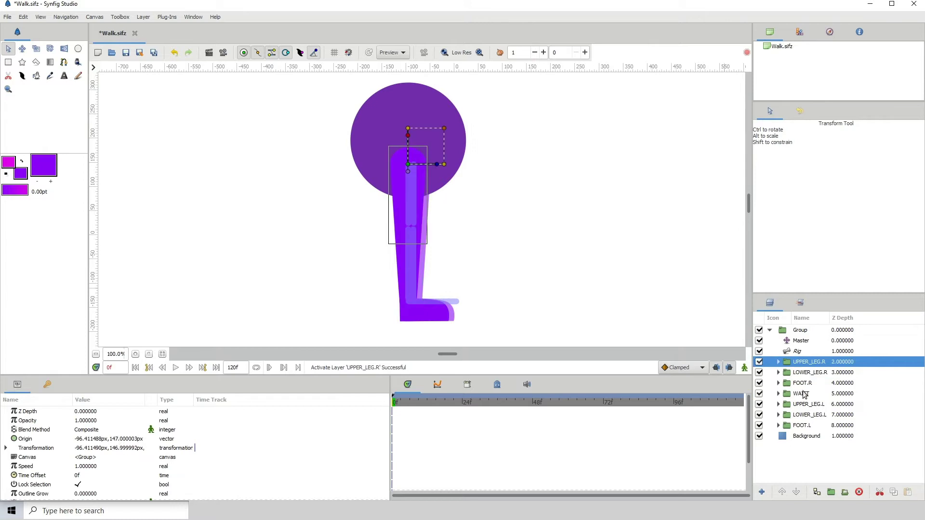
pyautogui.click(759, 394)
pyautogui.click(760, 394)
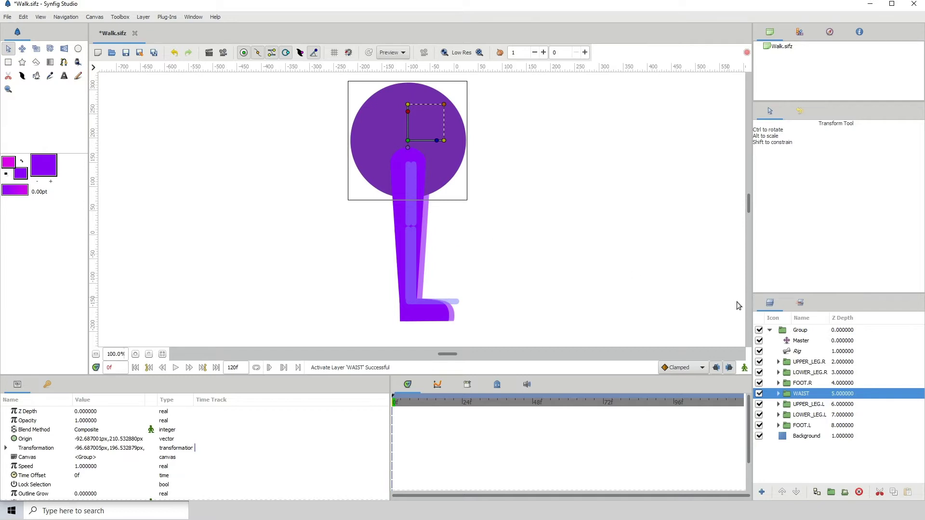
# Step: Examine the bones of the Rig layer, the handle of the Master layer and the Translate option among the new transform layers
pyautogui.click(798, 353)
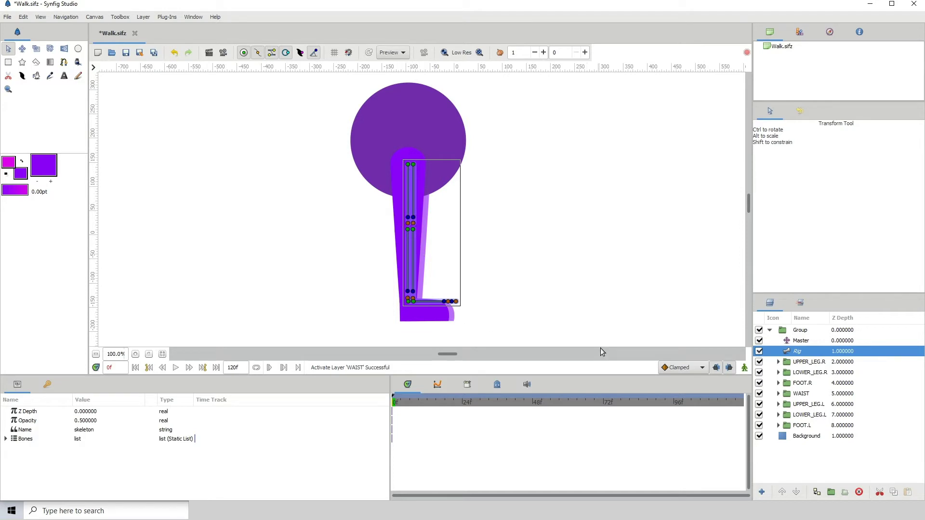
pyautogui.click(801, 340)
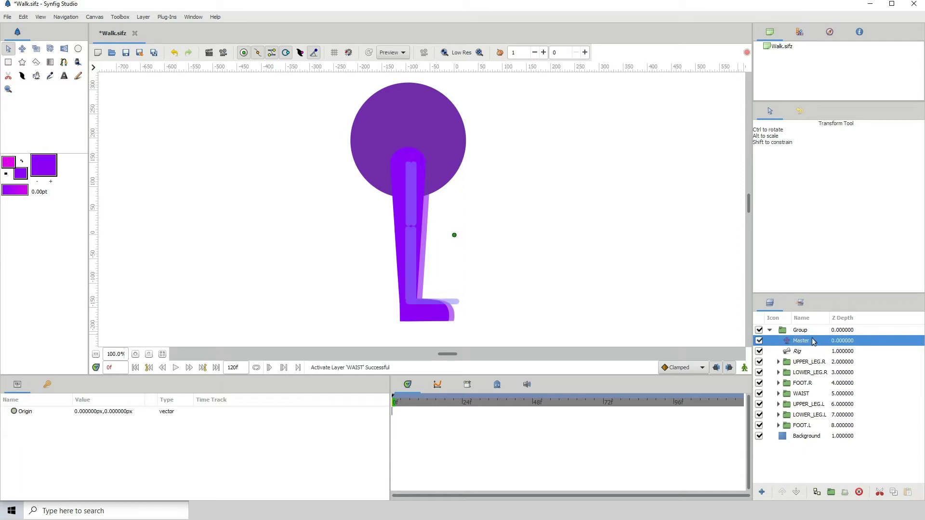
pyautogui.rightClick(801, 342)
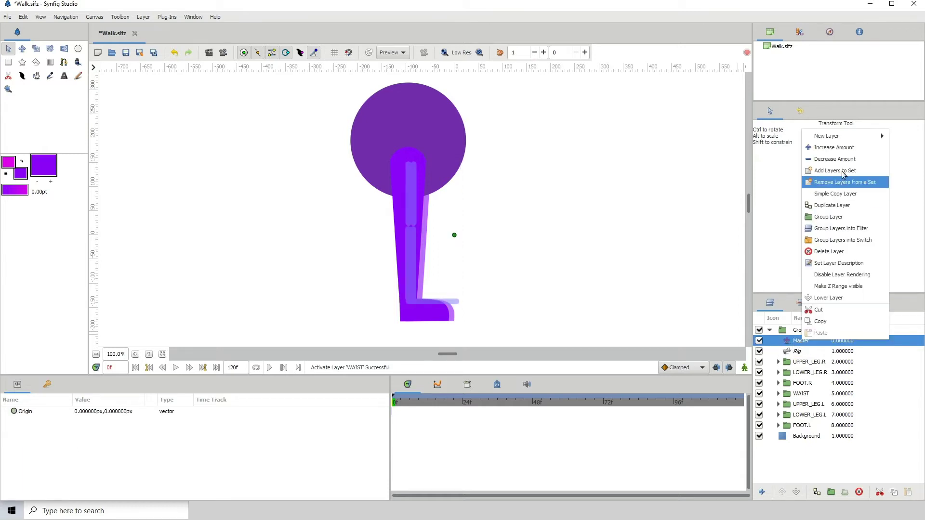
pyautogui.moveTo(836, 137)
pyautogui.moveTo(761, 253)
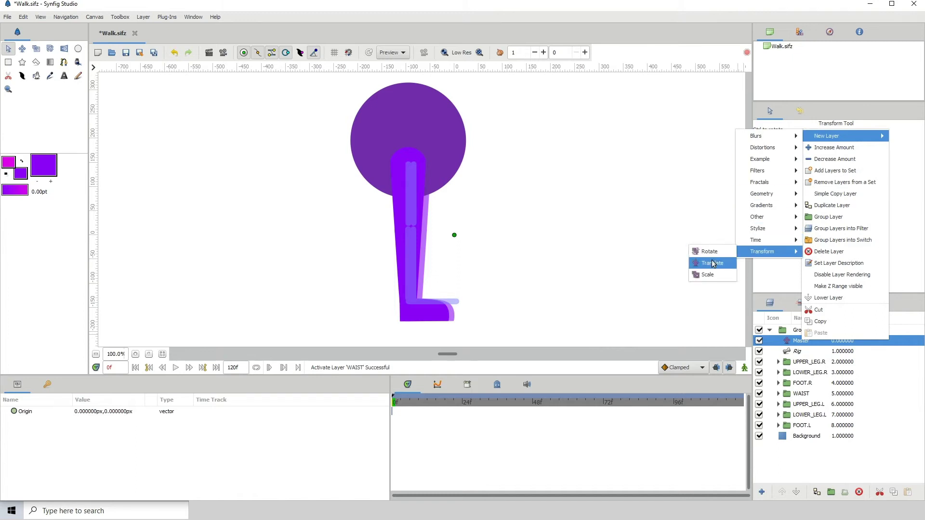
pyautogui.click(801, 365)
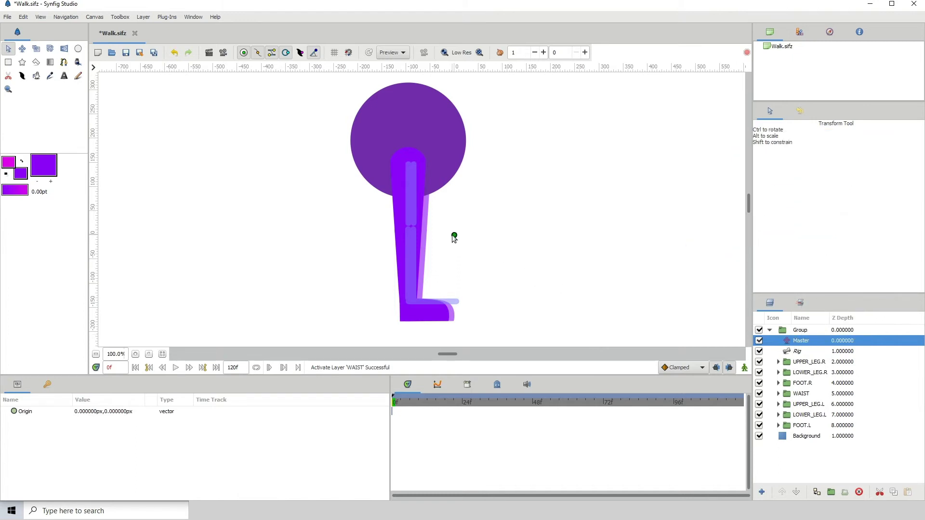
# Step: Try moving the whole figure with the Master layer's origin handle, and undo both moves
pyautogui.moveTo(454, 236); pyautogui.dragTo(570, 200)
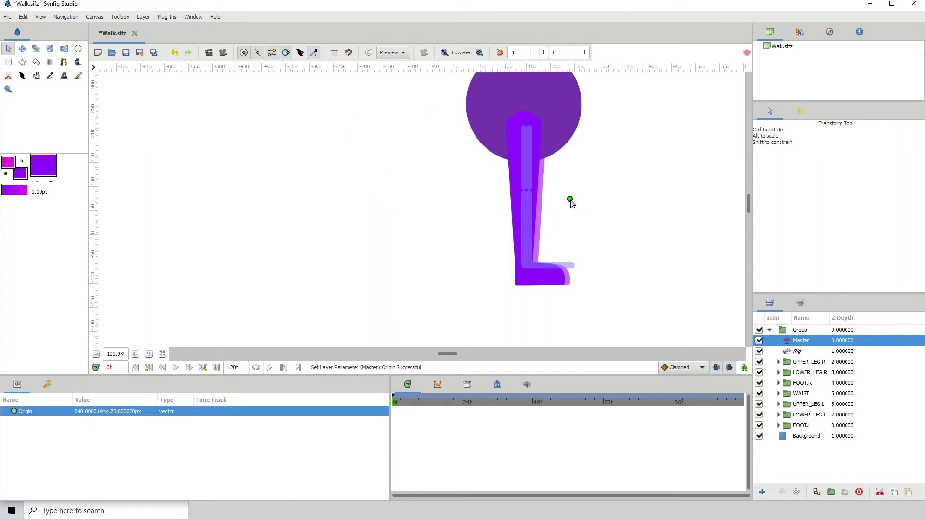
pyautogui.moveTo(570, 200); pyautogui.dragTo(498, 206)
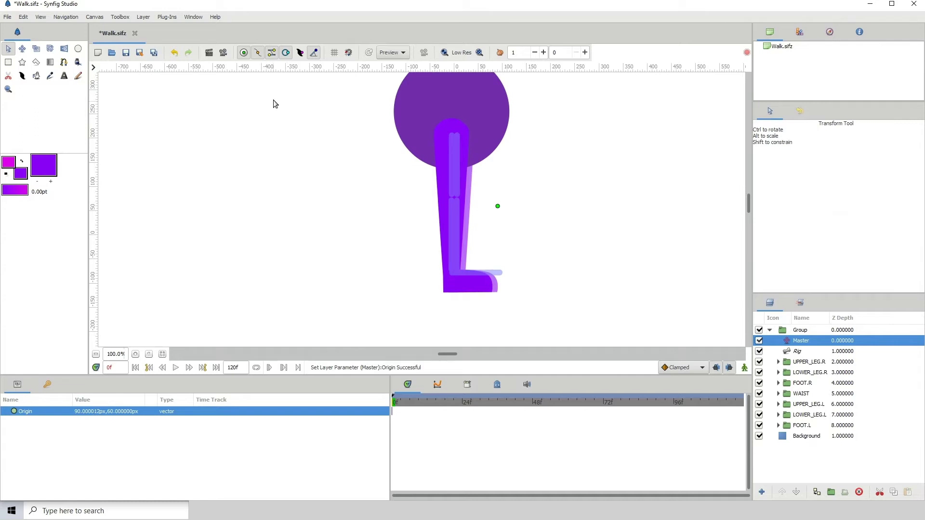
pyautogui.click(174, 53)
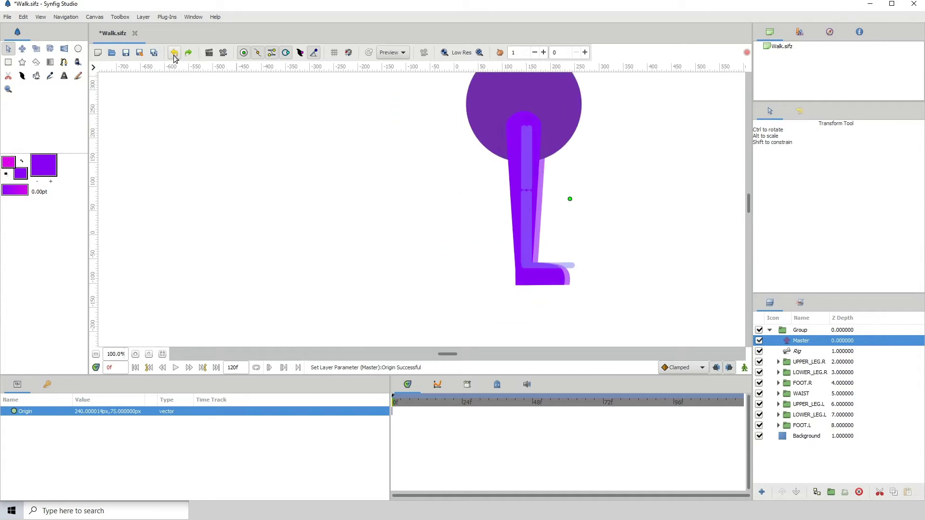
pyautogui.click(174, 53)
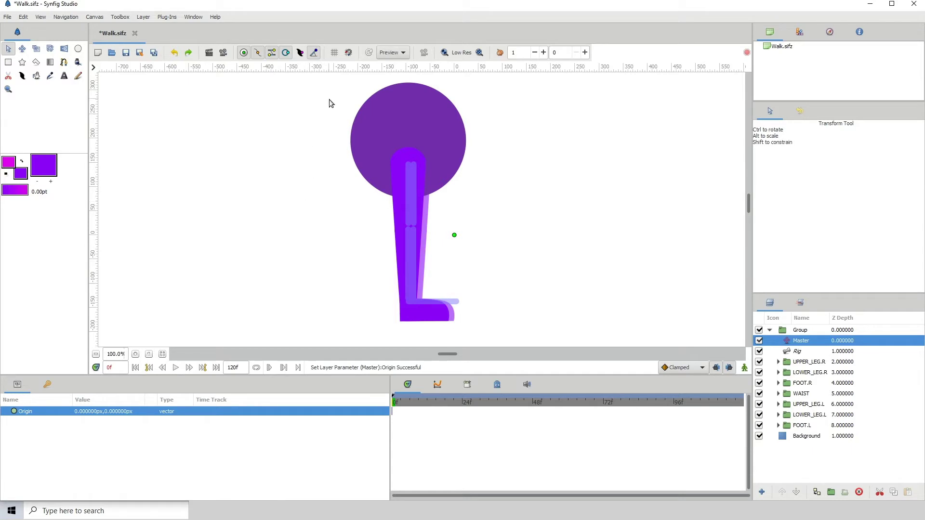
# Step: Show the canvas grid and set its size to 150 by 150 px
pyautogui.click(334, 53)
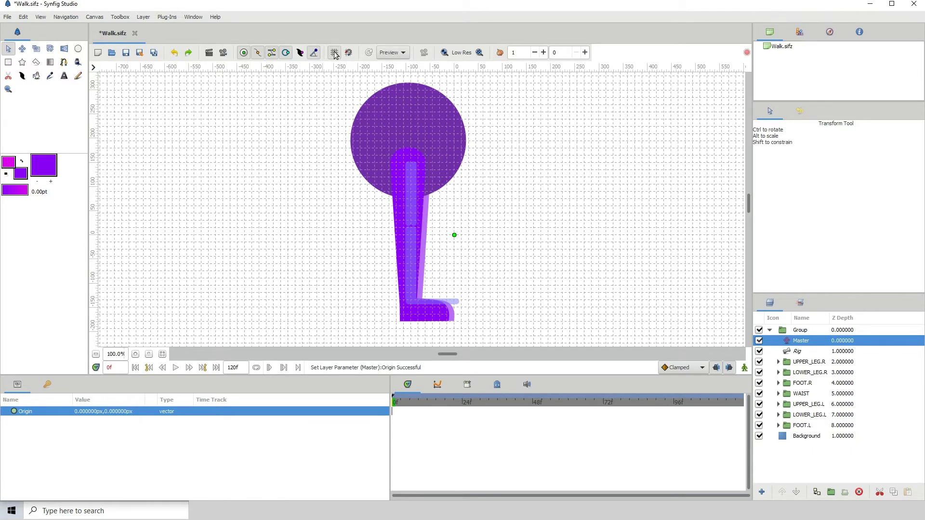
pyautogui.click(93, 17)
pyautogui.click(105, 41)
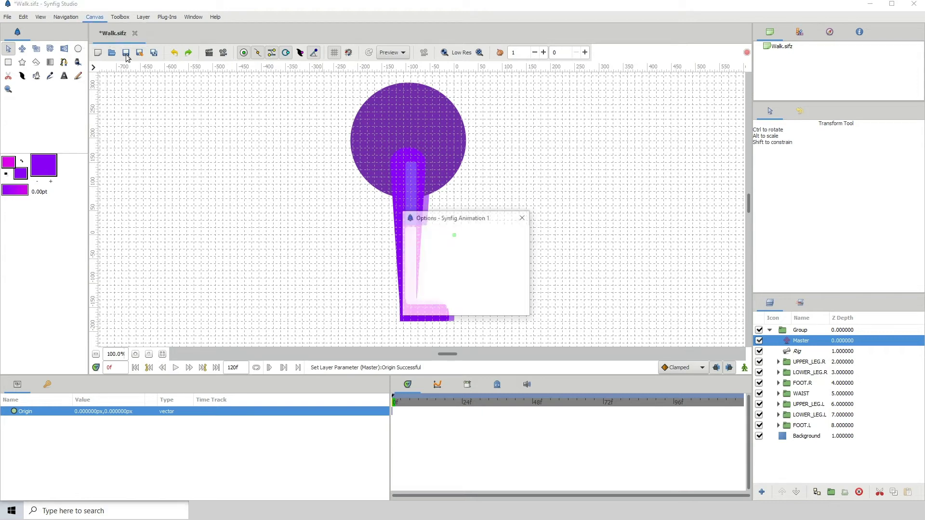
pyautogui.moveTo(476, 262); pyautogui.dragTo(441, 262)
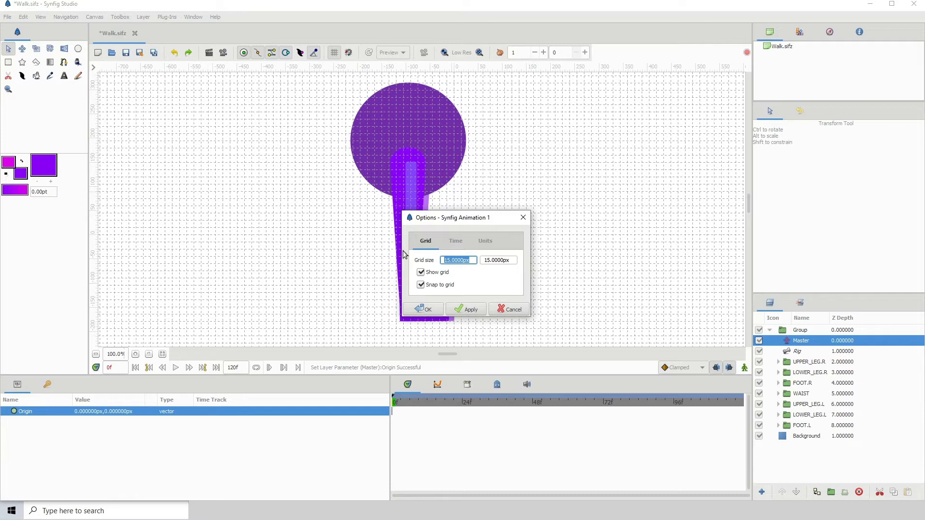
pyautogui.write('150')
pyautogui.moveTo(510, 260); pyautogui.dragTo(482, 260)
pyautogui.write('150')
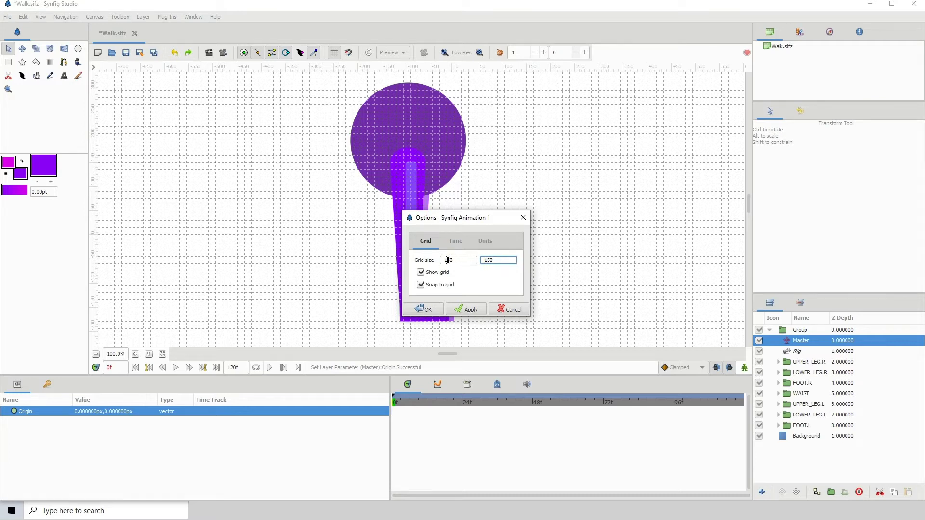
pyautogui.click(465, 309)
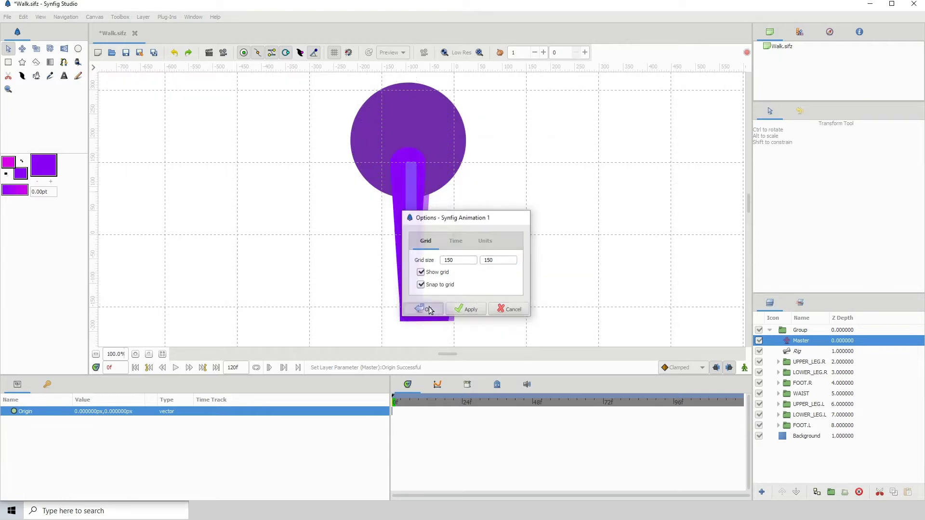
pyautogui.click(424, 309)
# Step: Raise the Master layer's origin to 30 px vertically so the feet stand on the -150 grid line
pyautogui.hscroll(2, 456, 263)
pyautogui.scroll(1, 446, 274)
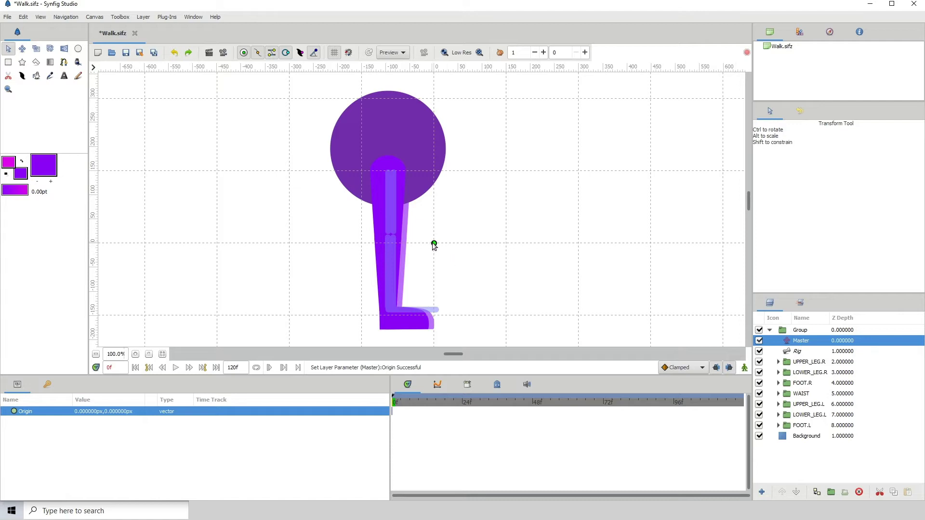
pyautogui.press('Up')
pyautogui.press('Up')
pyautogui.press('Up')
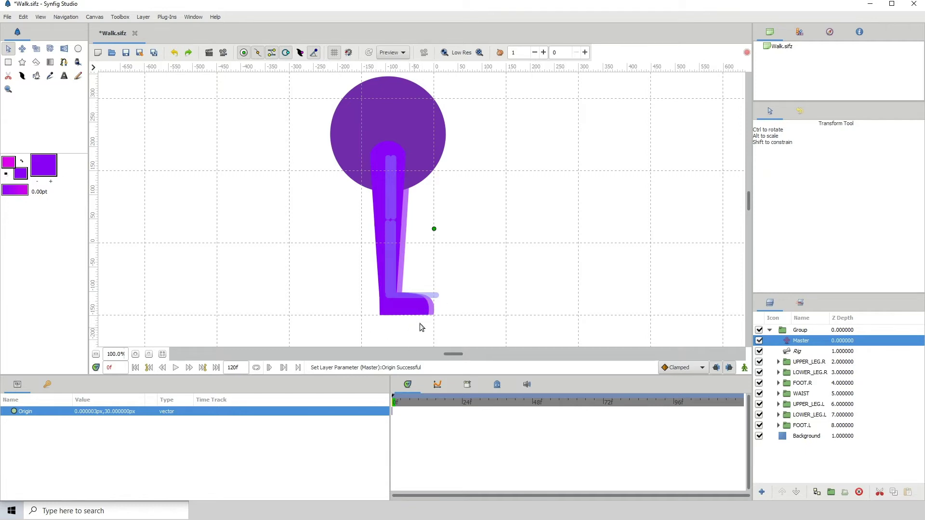
# Step: Turn on animate mode and delete the keyframe at frame 0
pyautogui.moveTo(402, 242); pyautogui.dragTo(449, 245)
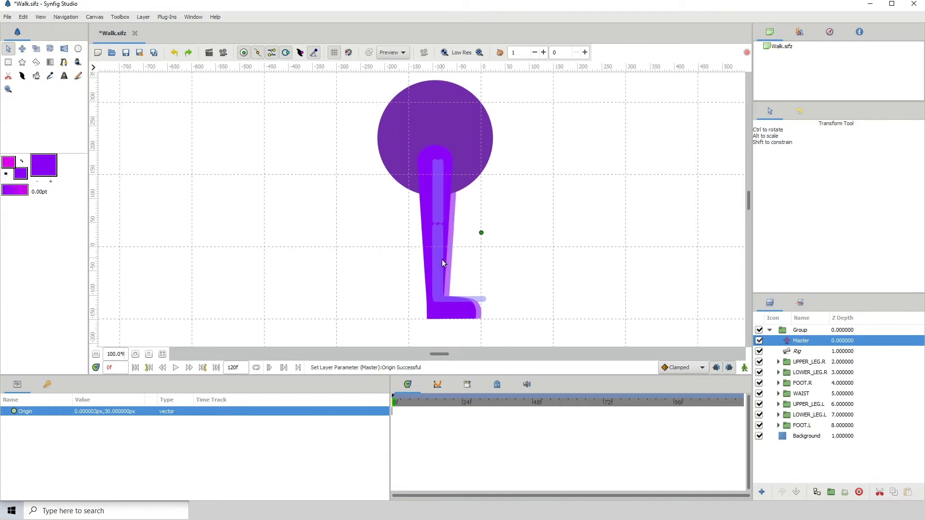
pyautogui.click(744, 368)
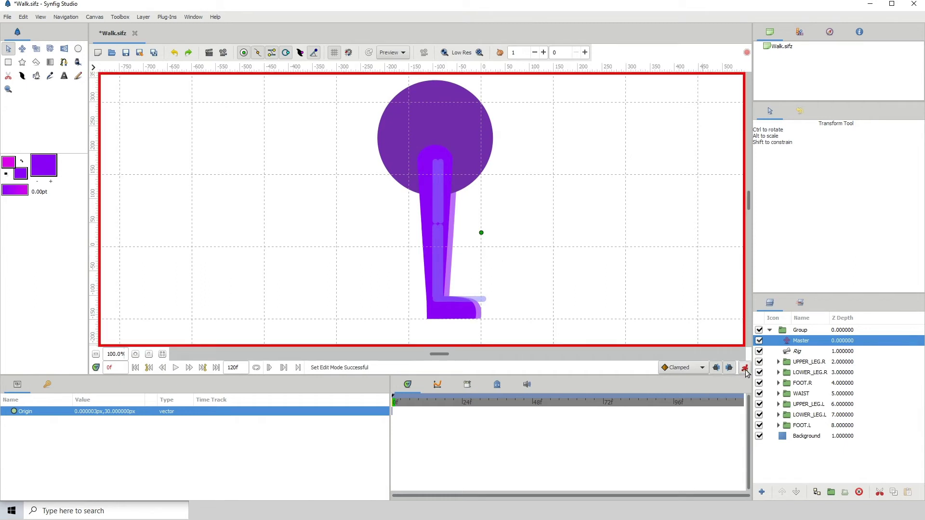
pyautogui.click(48, 385)
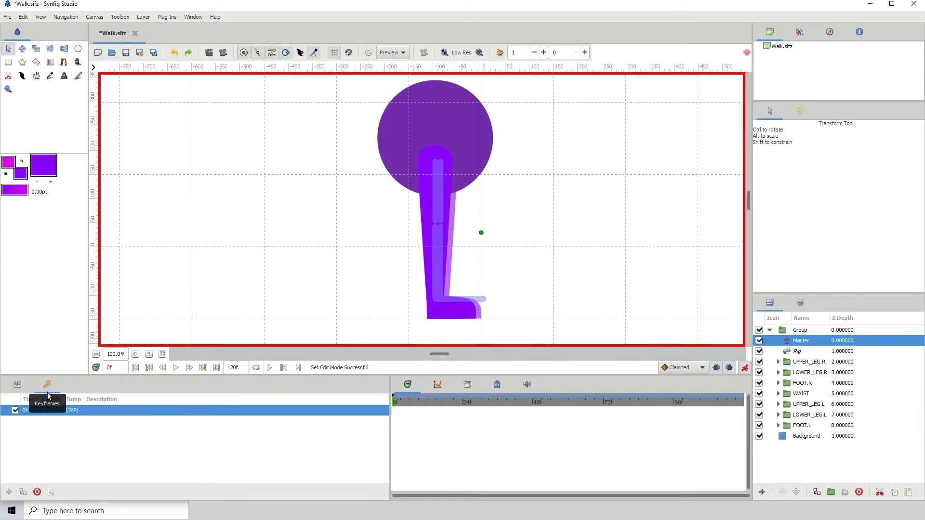
pyautogui.click(37, 492)
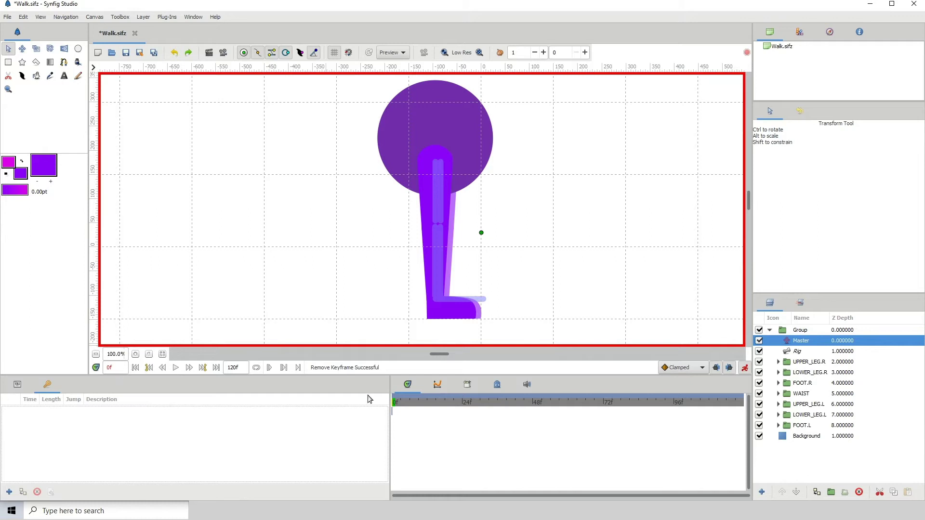
# Step: At frame 1, set the default interpolation to Constant and select the Rig layer for posing
pyautogui.click(396, 402)
pyautogui.click(683, 370)
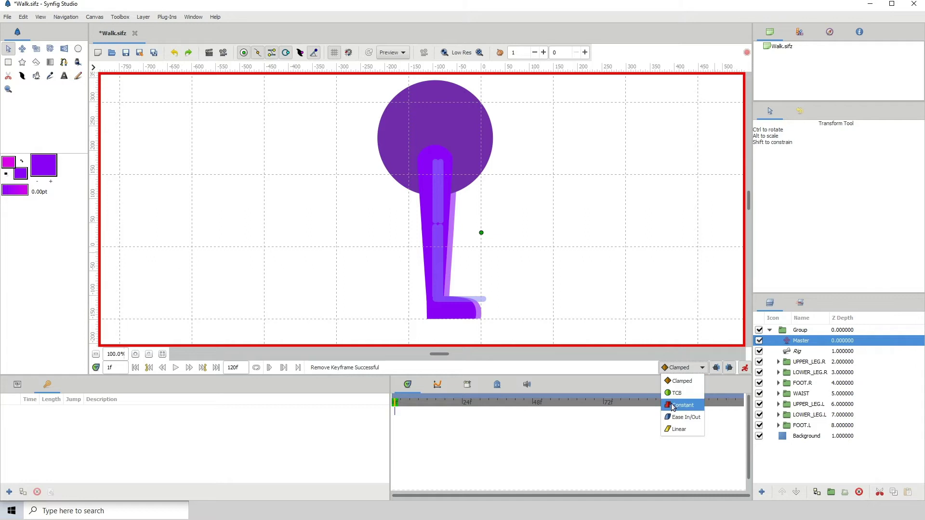
pyautogui.click(687, 406)
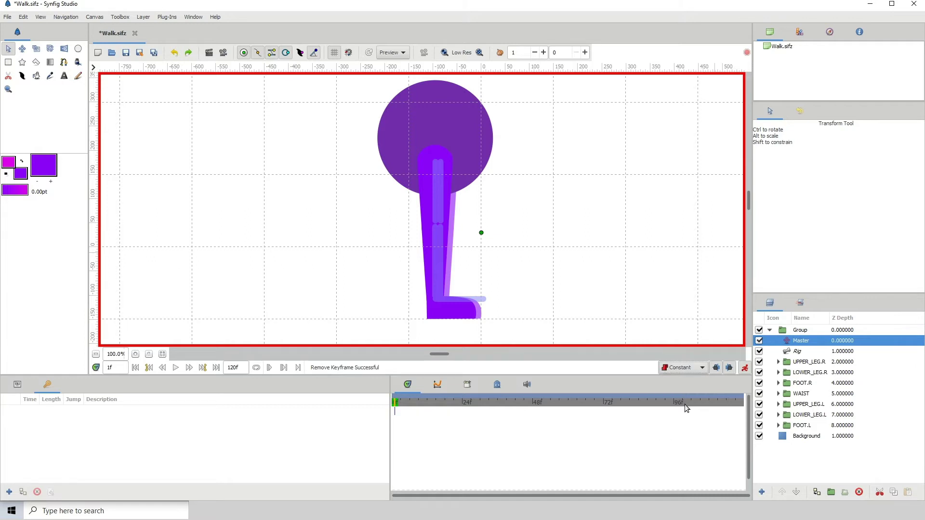
pyautogui.click(798, 351)
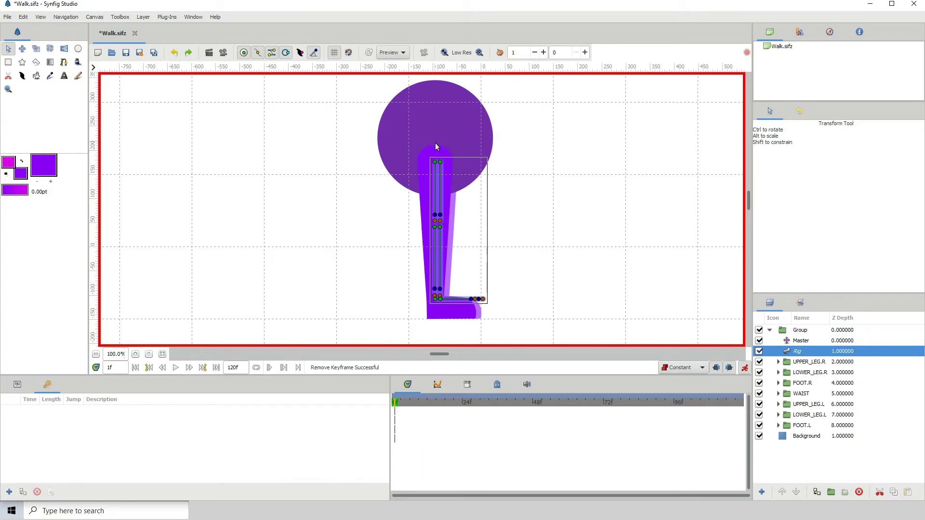
# Step: Pose both legs in a contact stride at frame 1, with the left leg forward toe-up and the right leg bent behind
pyautogui.moveTo(447, 180); pyautogui.dragTo(438, 173)
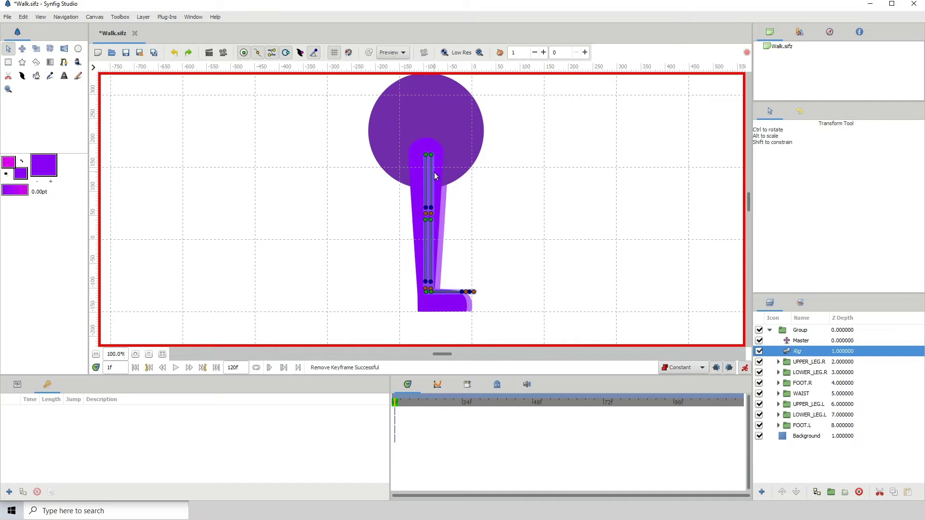
pyautogui.scroll(1, 446, 193)
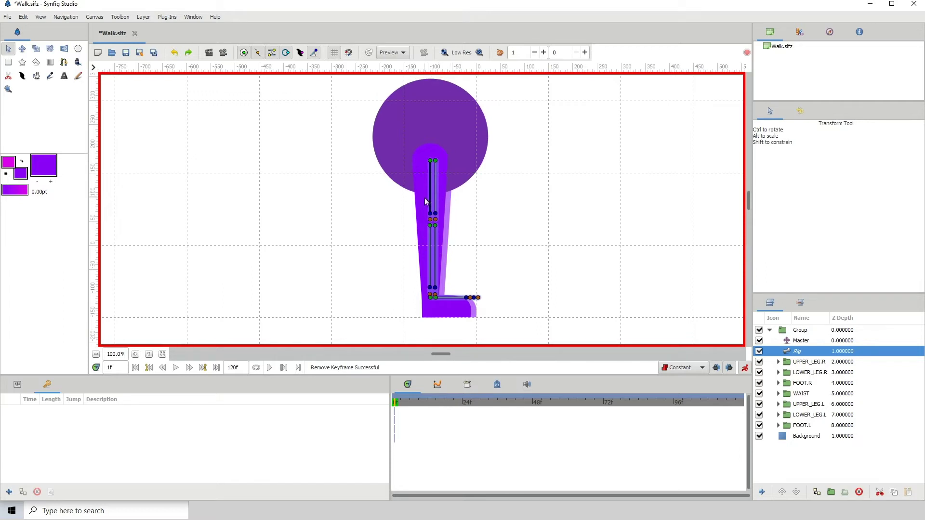
pyautogui.hotkey('ctrl', 'a')
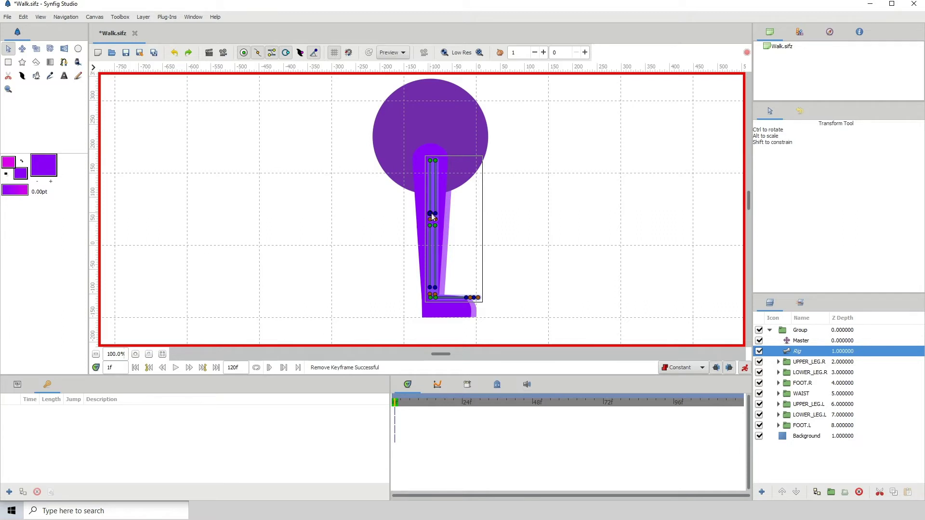
pyautogui.moveTo(430, 216); pyautogui.dragTo(419, 217)
pyautogui.moveTo(438, 218); pyautogui.dragTo(409, 209)
pyautogui.moveTo(382, 280); pyautogui.dragTo(375, 304)
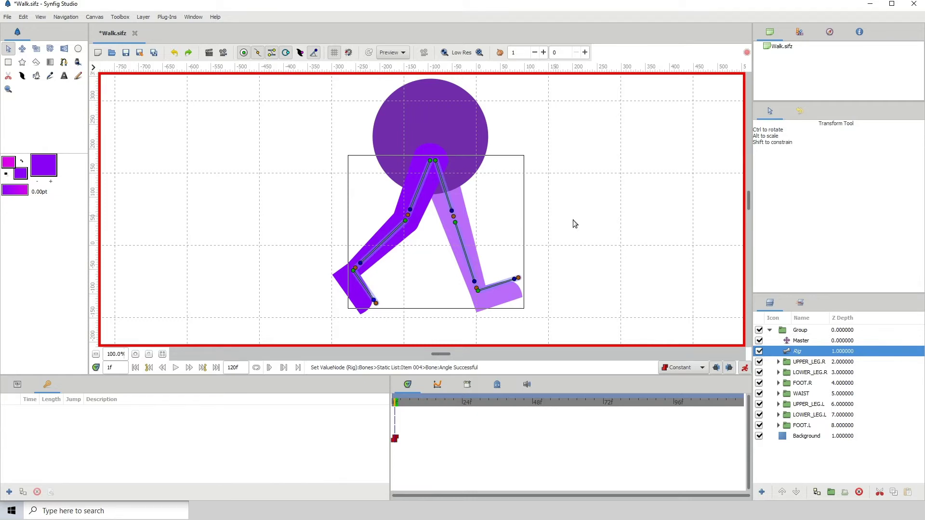
# Step: Spread the hips by moving the left upper leg bone's origin slightly forward and the right one slightly backward
pyautogui.click(435, 160)
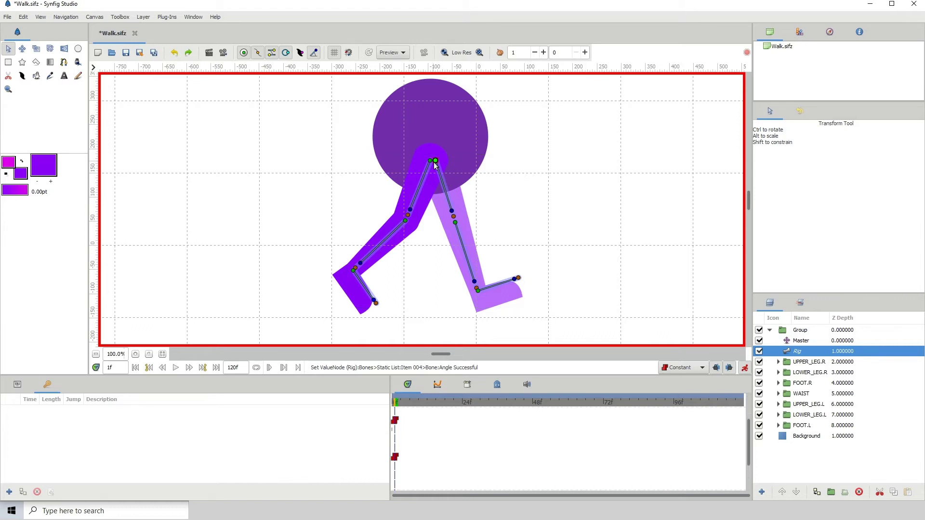
pyautogui.moveTo(435, 162); pyautogui.dragTo(444, 161)
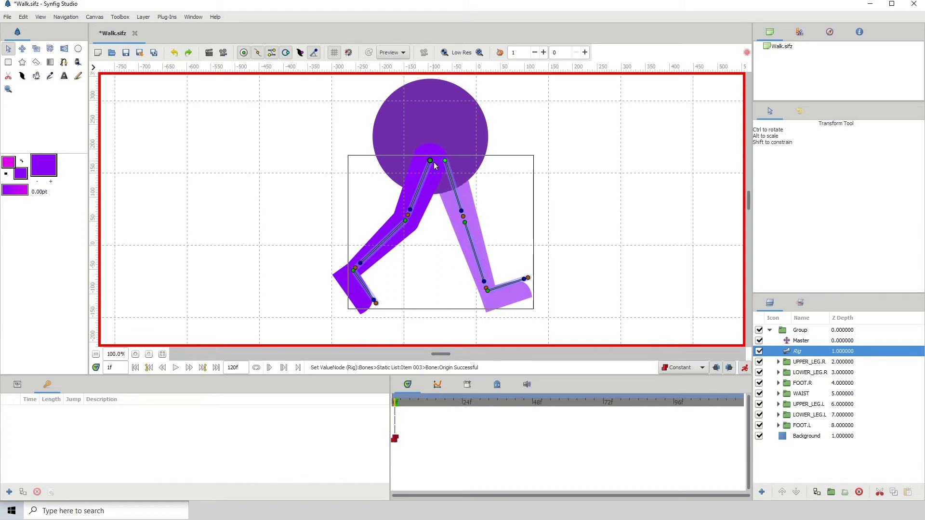
pyautogui.click(431, 160)
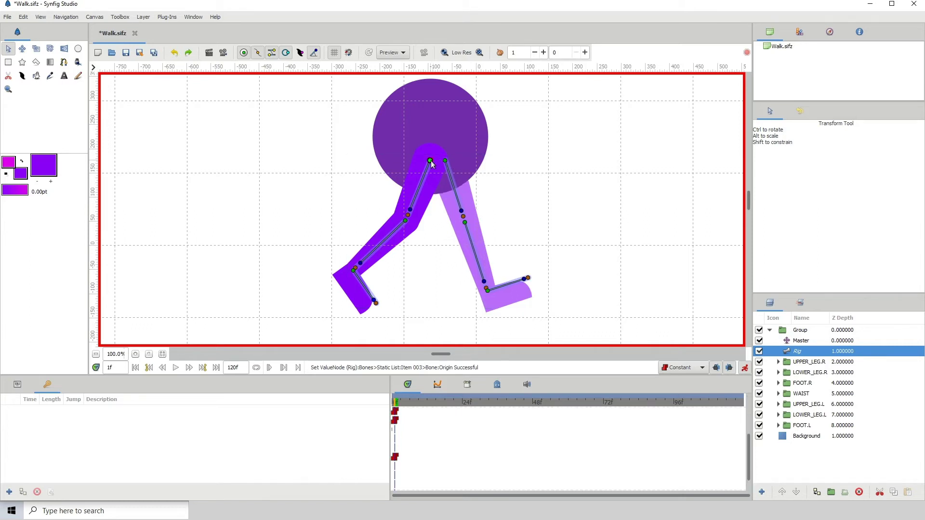
pyautogui.moveTo(431, 161); pyautogui.dragTo(421, 161)
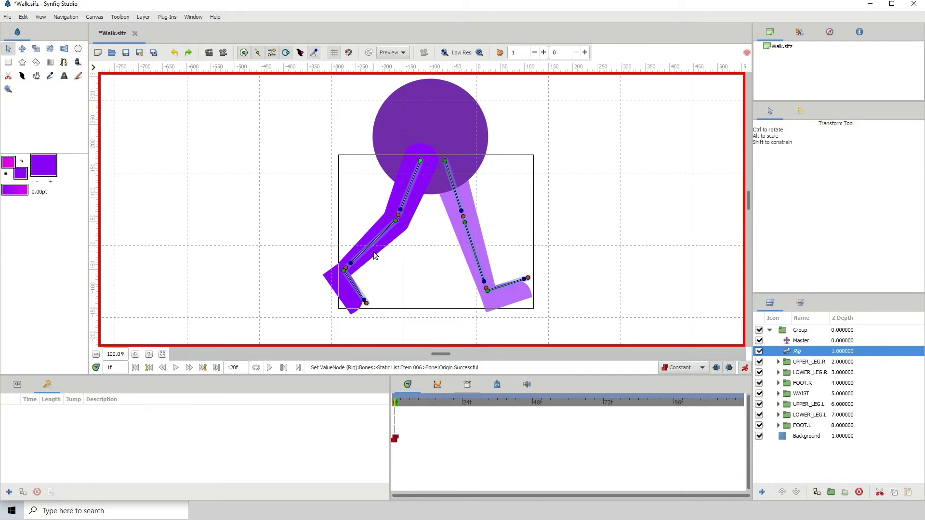
# Step: Hide the vertex handles, then nudge the right hip, thigh, shin and foot bone handles to record their waypoints at frame 1
pyautogui.click(258, 54)
pyautogui.click(259, 53)
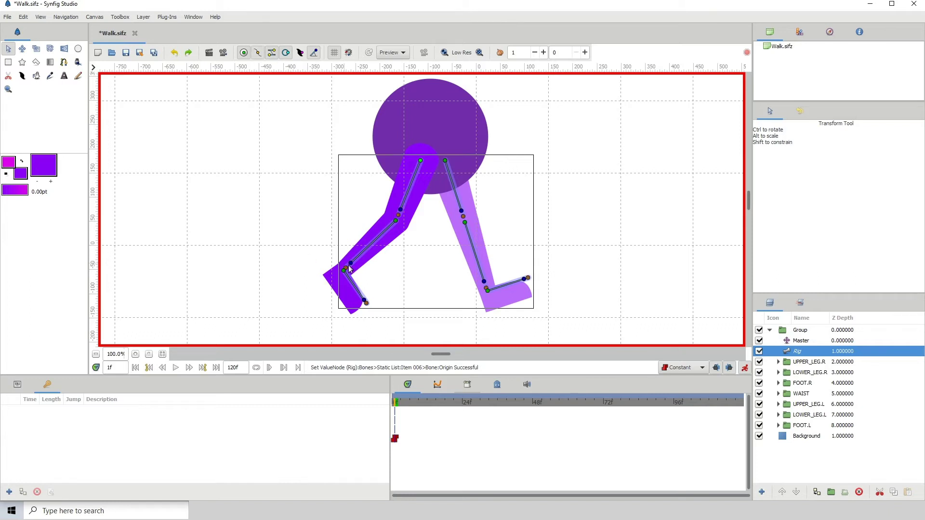
pyautogui.click(258, 53)
pyautogui.click(421, 162)
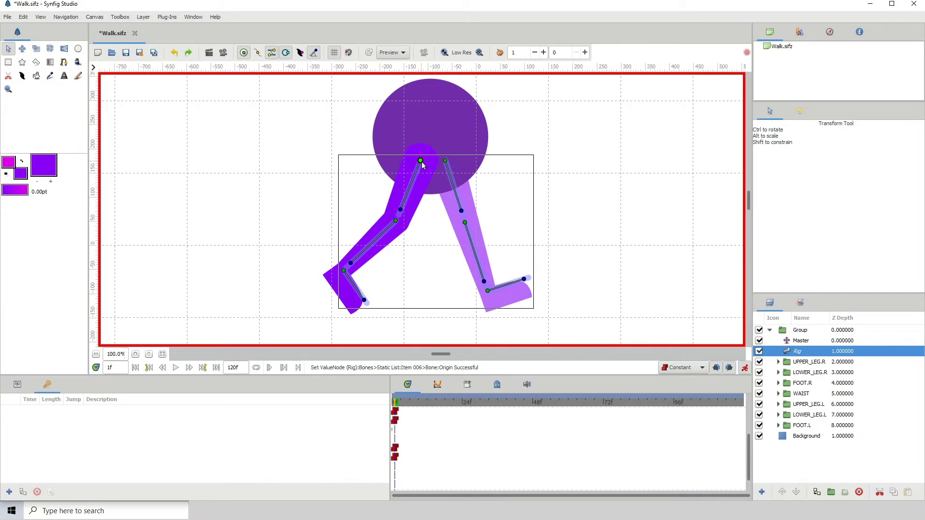
pyautogui.moveTo(421, 162); pyautogui.dragTo(422, 162)
pyautogui.click(401, 210)
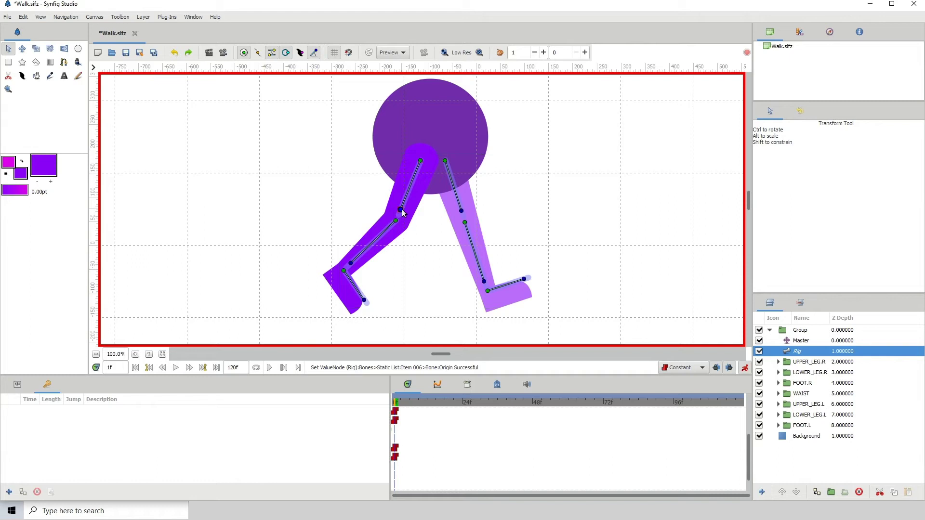
pyautogui.click(403, 212)
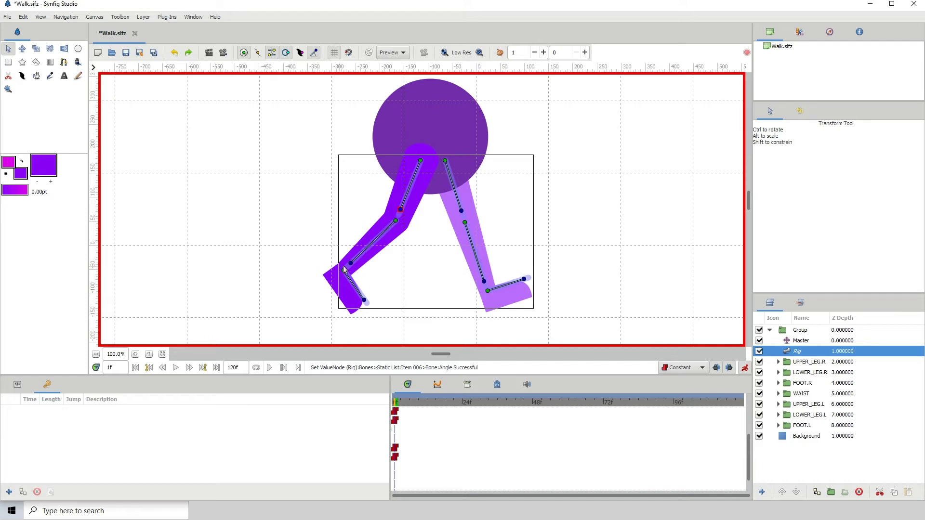
pyautogui.moveTo(351, 264); pyautogui.dragTo(349, 267)
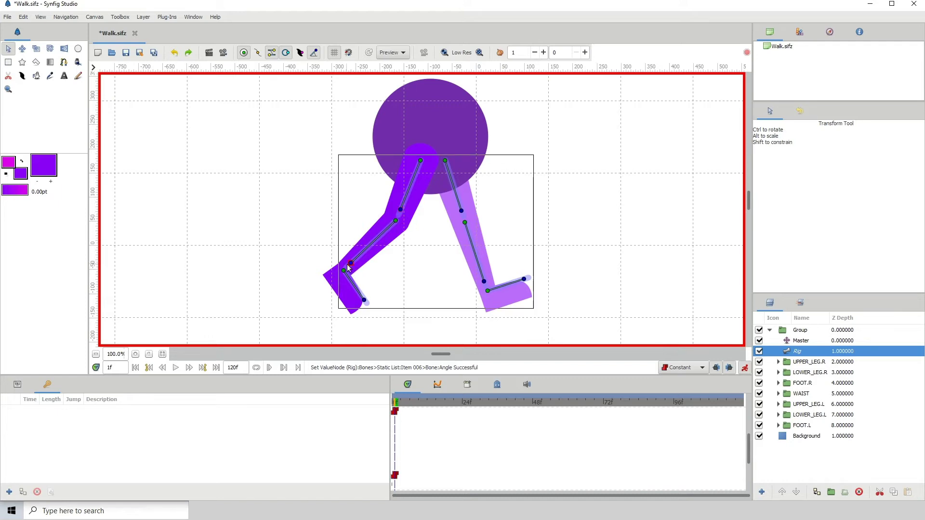
pyautogui.click(365, 300)
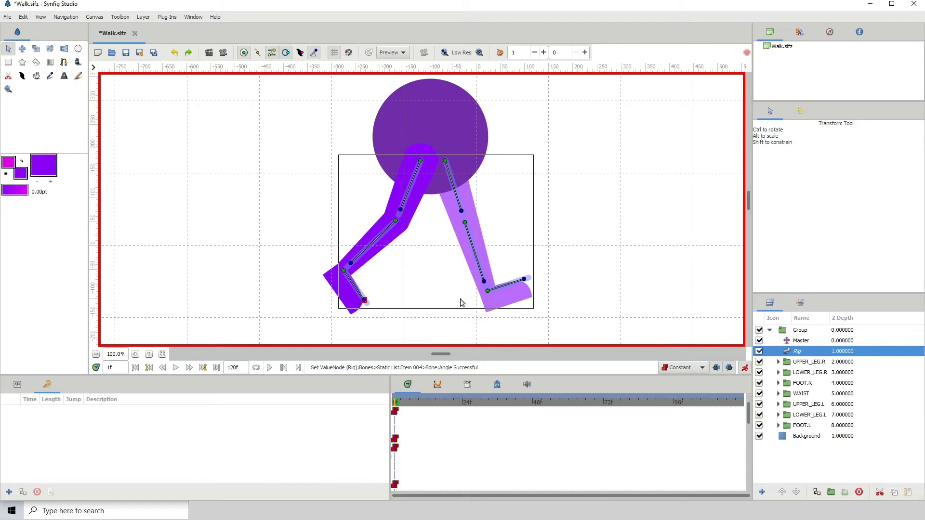
# Step: Record angle waypoints at frame 1 for the left foot, lower leg and upper leg bones without altering the pose
pyautogui.click(525, 279)
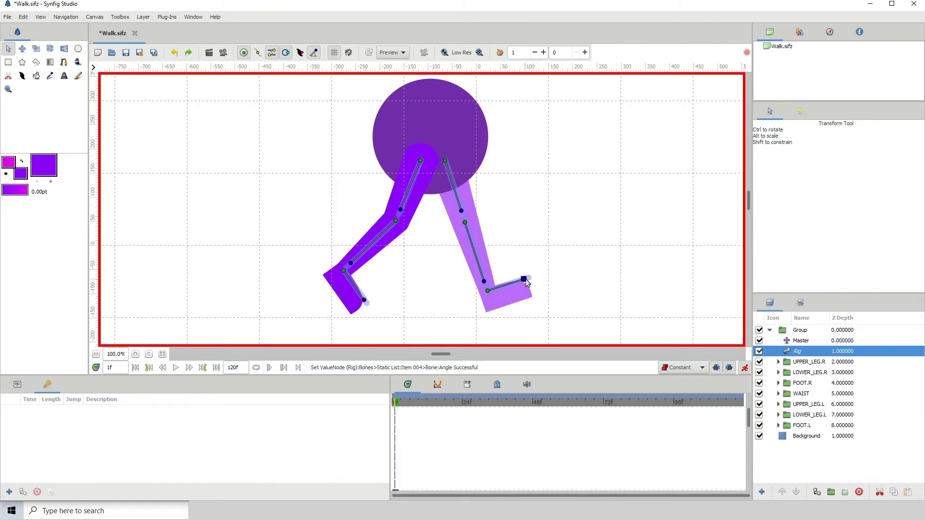
pyautogui.click(525, 280)
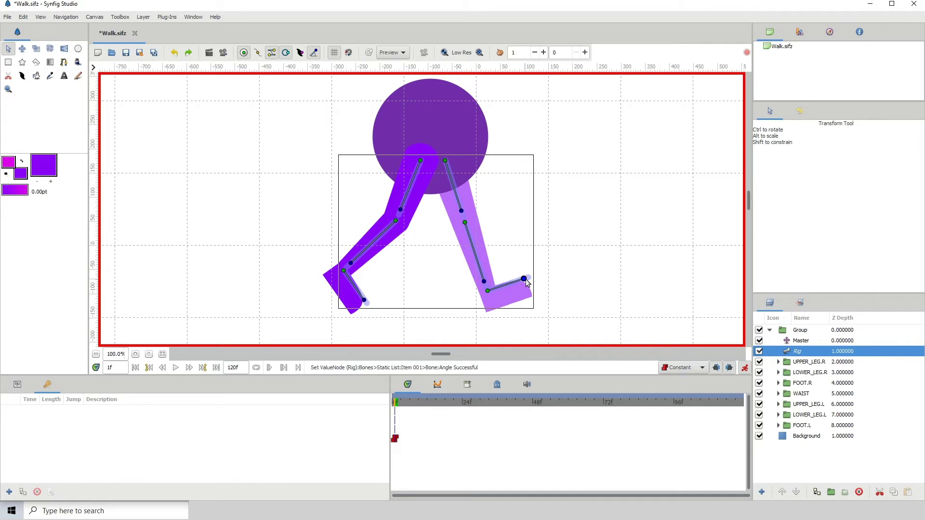
pyautogui.click(484, 283)
pyautogui.click(485, 282)
pyautogui.click(462, 211)
pyautogui.click(461, 212)
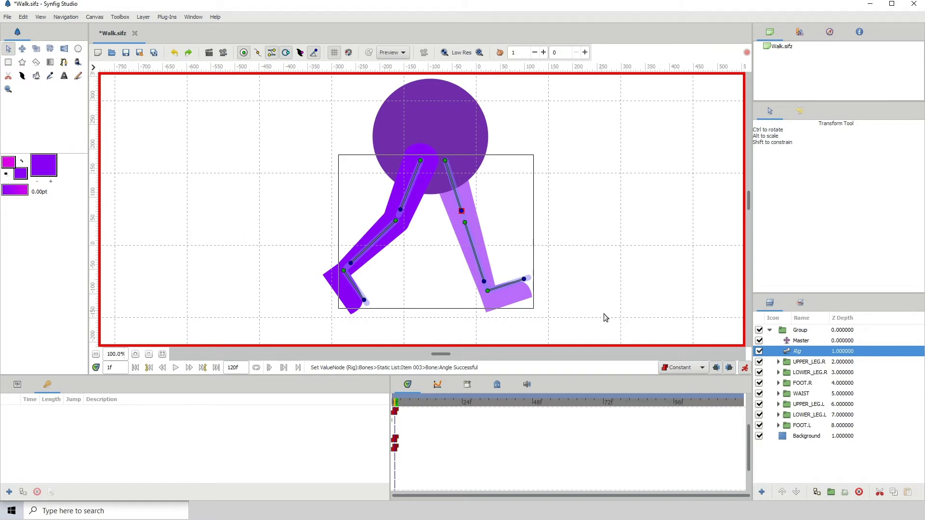
# Step: Key the Master layer's origin at frame 1 and lower it until the front heel meets the -150 grid line
pyautogui.click(801, 344)
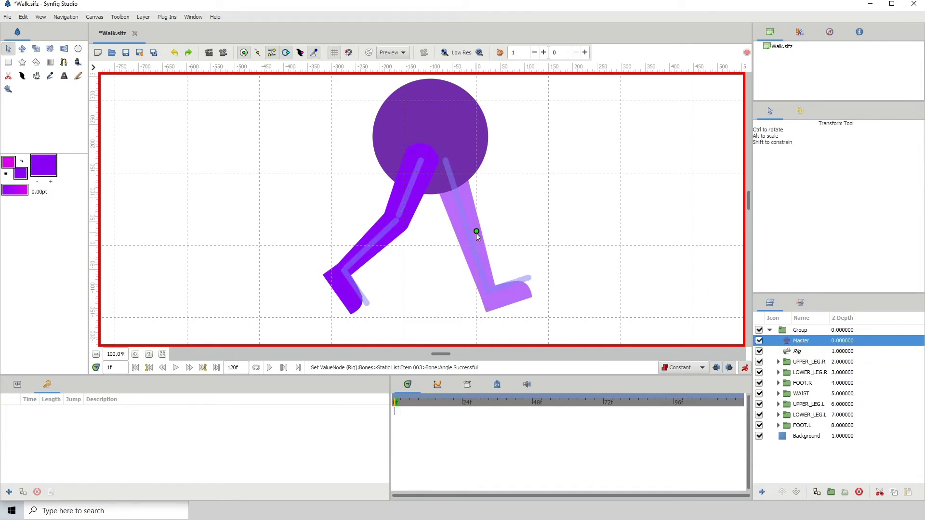
pyautogui.click(476, 233)
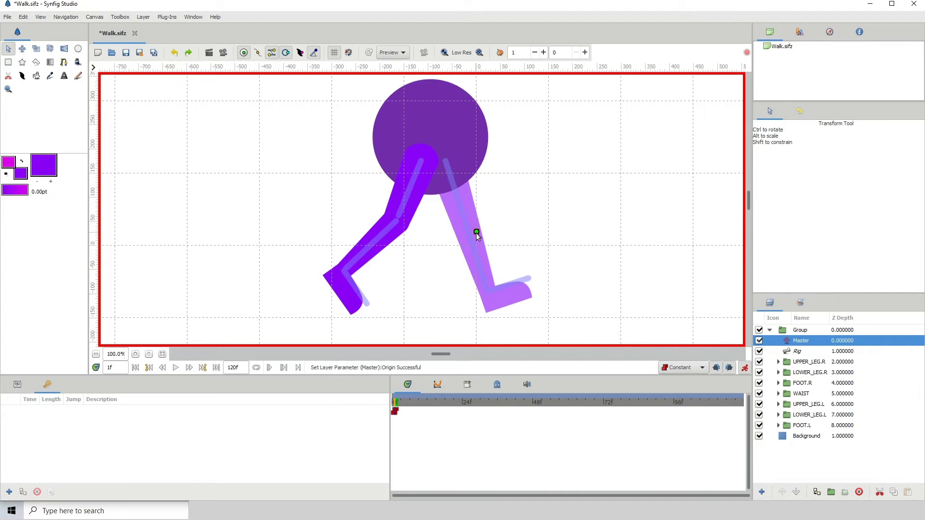
pyautogui.moveTo(477, 233); pyautogui.dragTo(477, 237)
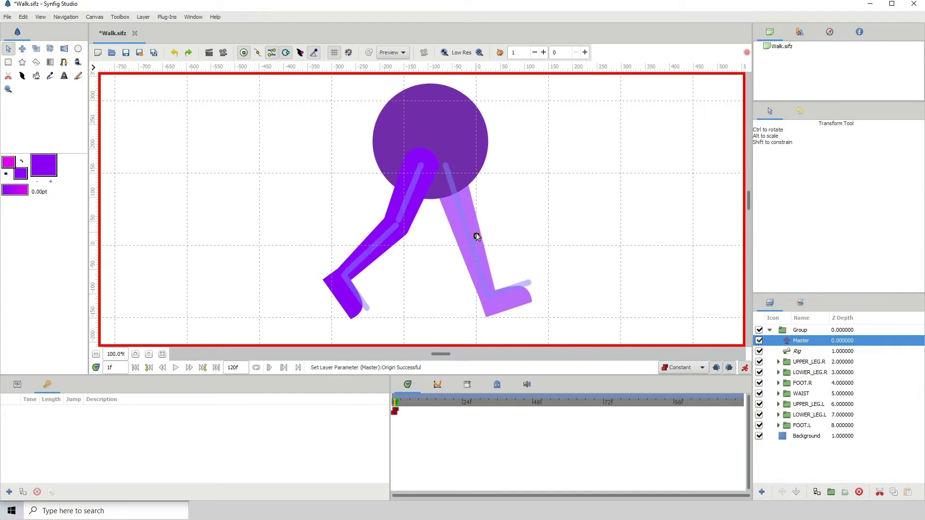
# Step: Adjust the Rig's right lower and upper leg angles at frame 1 so the back toe rests on the -150 grid line
pyautogui.click(789, 353)
pyautogui.moveTo(351, 268); pyautogui.dragTo(348, 266)
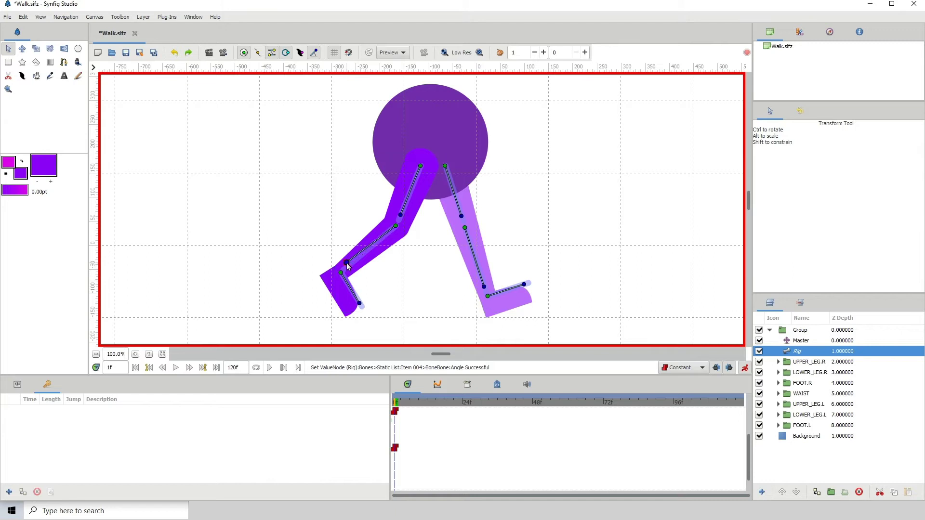
pyautogui.moveTo(348, 265); pyautogui.dragTo(347, 264)
pyautogui.moveTo(400, 215); pyautogui.dragTo(404, 220)
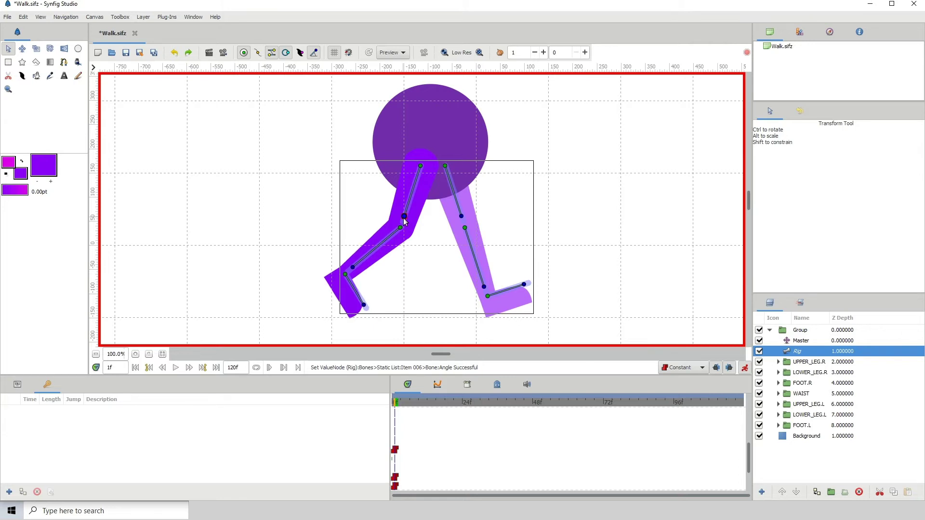
# Step: Examine the frame 1 waypoints of each bone in the Rig layer's Bones list
pyautogui.scroll(5, 550, 447)
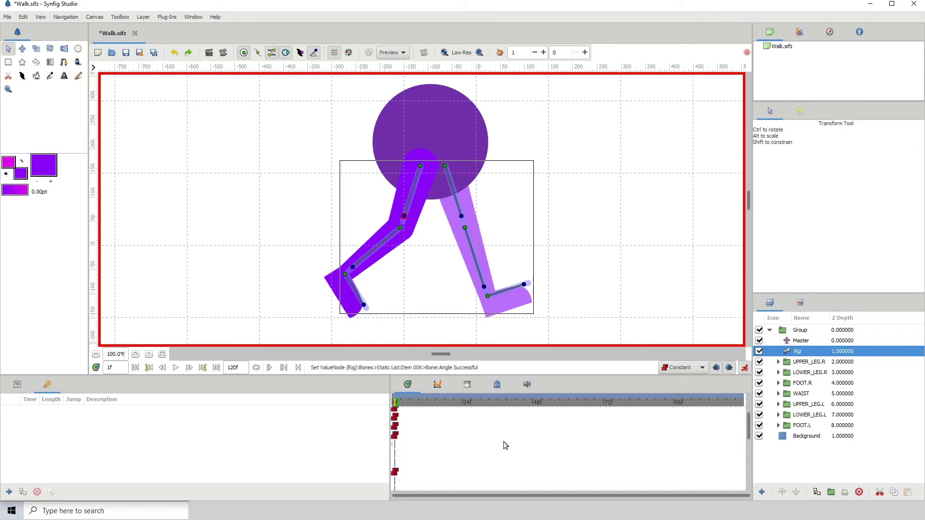
pyautogui.scroll(-3, 492, 441)
pyautogui.scroll(3, 447, 442)
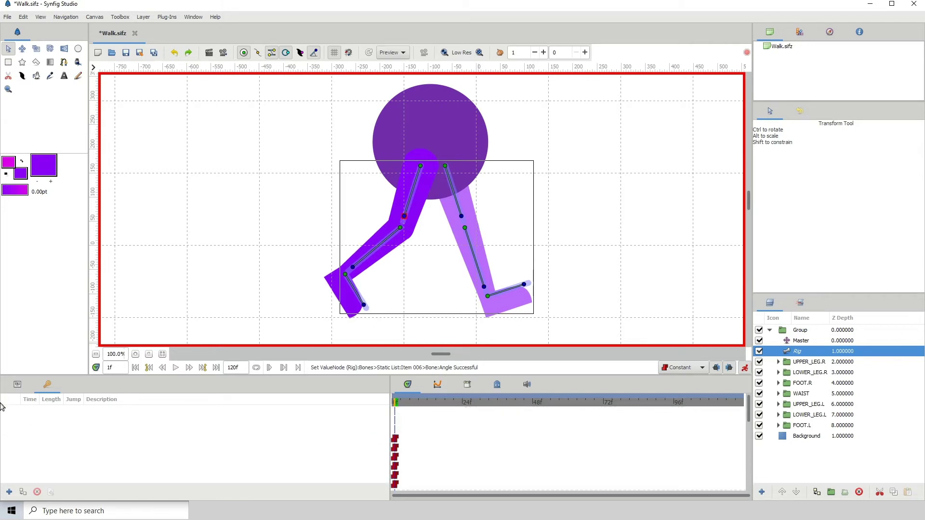
pyautogui.click(18, 390)
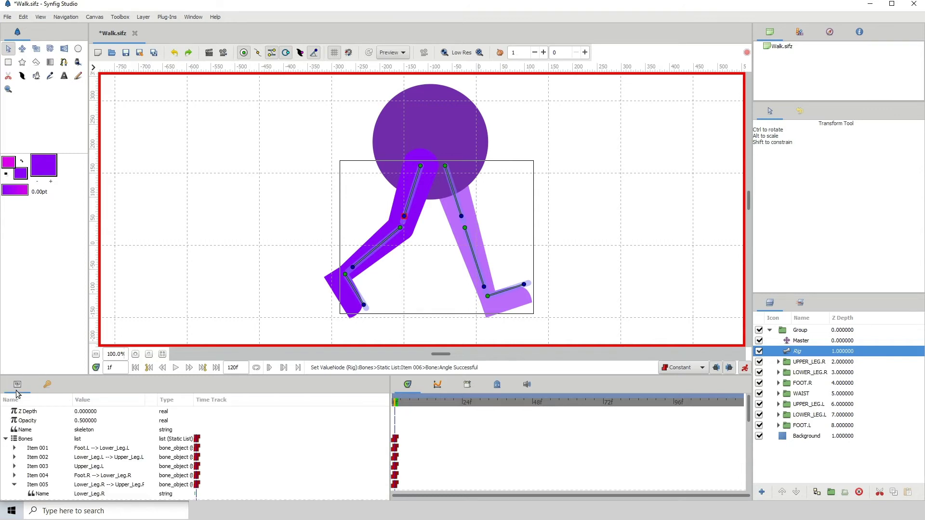
pyautogui.click(28, 439)
pyautogui.scroll(-3, 408, 449)
pyautogui.scroll(1, 409, 450)
pyautogui.scroll(-1, 408, 449)
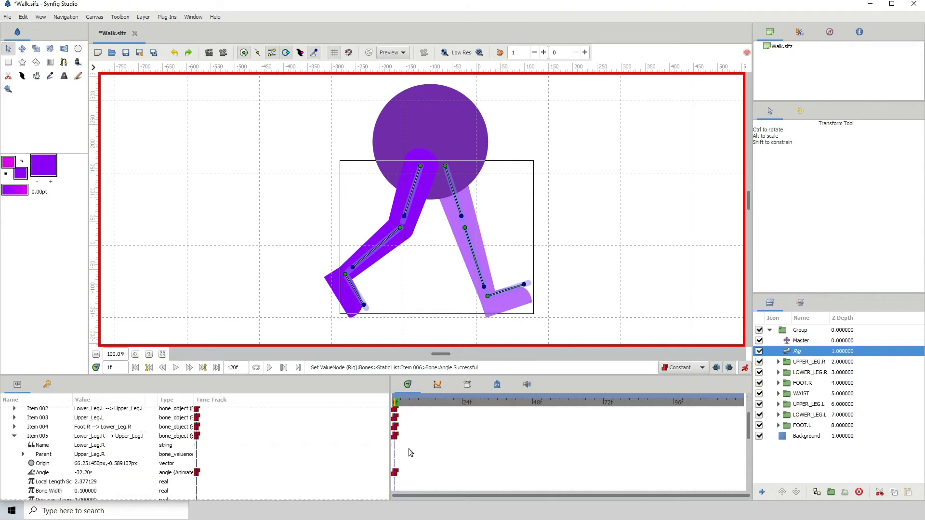
pyautogui.scroll(5, 409, 449)
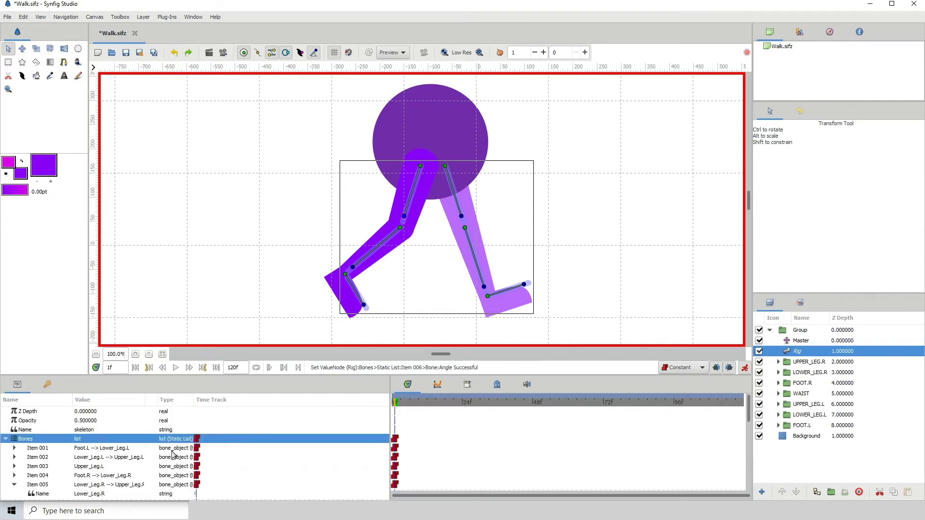
pyautogui.click(5, 439)
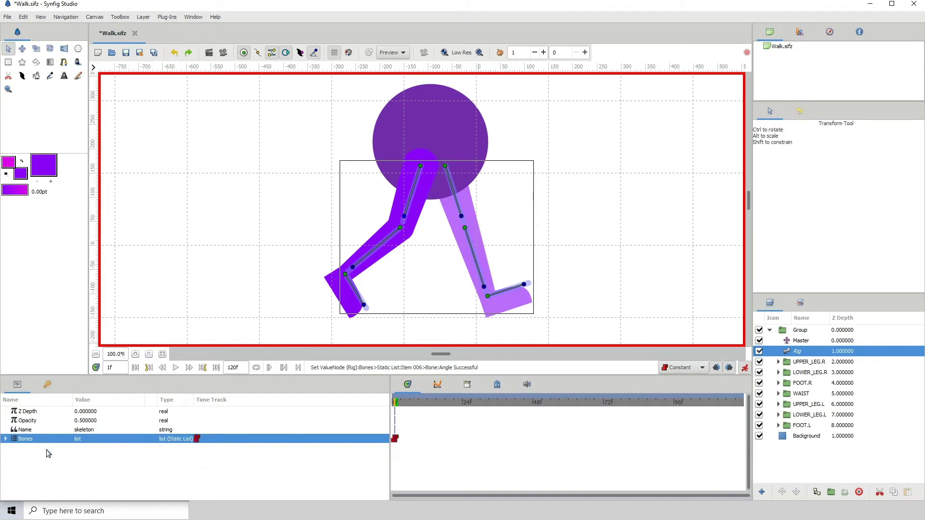
pyautogui.click(5, 439)
pyautogui.click(5, 440)
# Step: At frame 3, bend the left knee by rotating the upper leg forward and the lower leg vertical, with the foot flat on the ground
pyautogui.click(400, 401)
pyautogui.moveTo(461, 217); pyautogui.dragTo(468, 213)
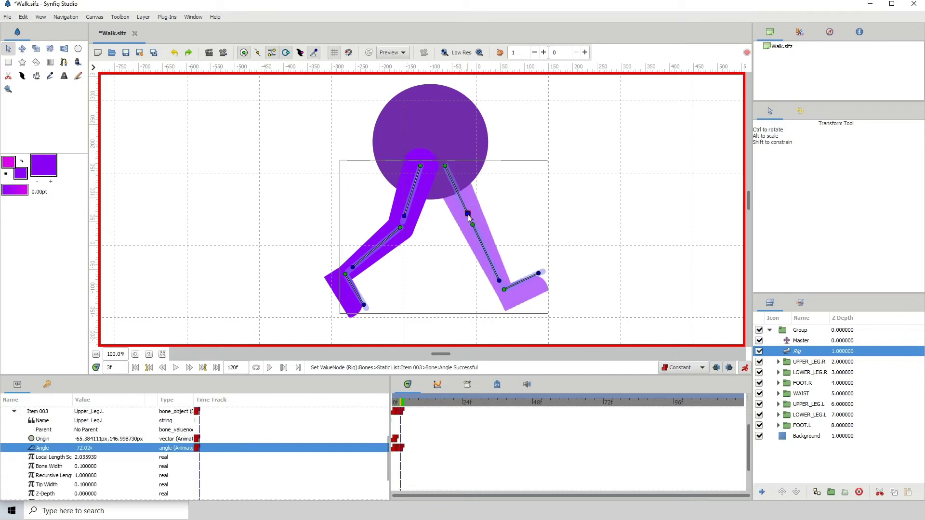
pyautogui.moveTo(499, 284); pyautogui.dragTo(474, 288)
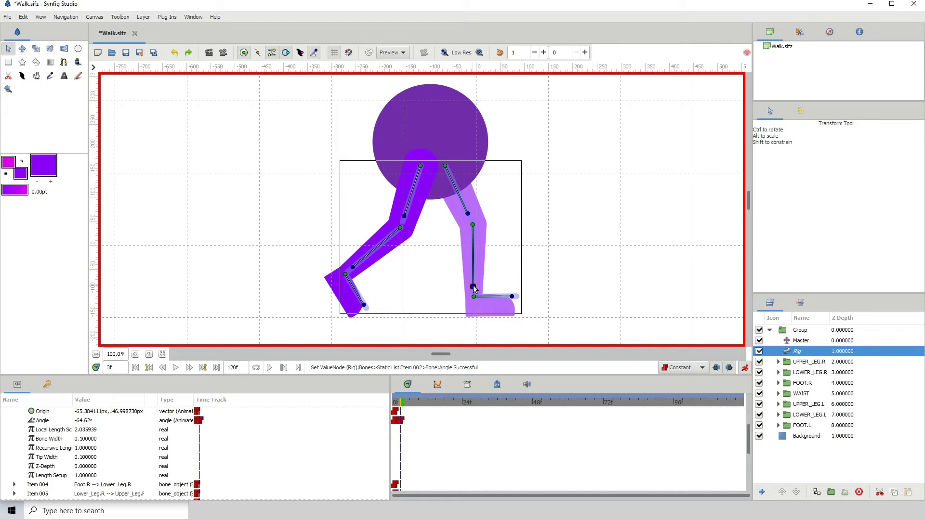
pyautogui.moveTo(468, 214); pyautogui.dragTo(470, 212)
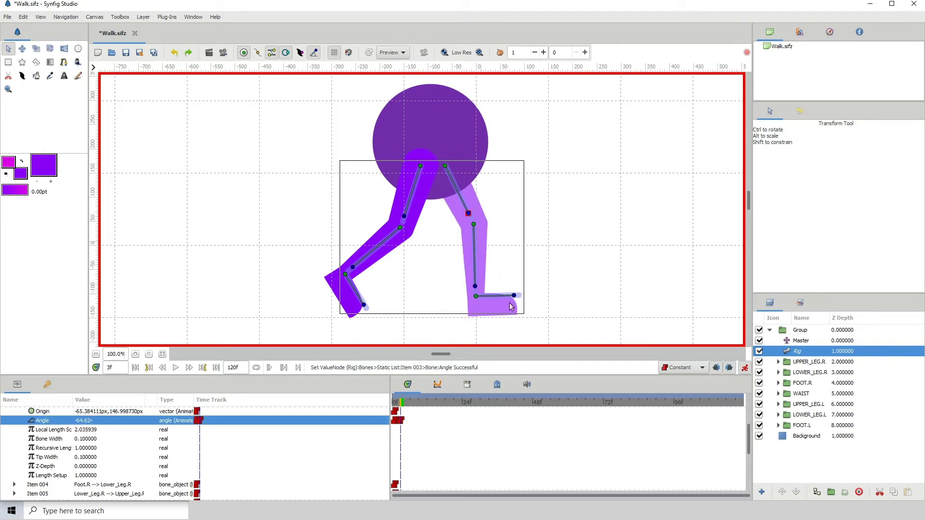
pyautogui.click(475, 288)
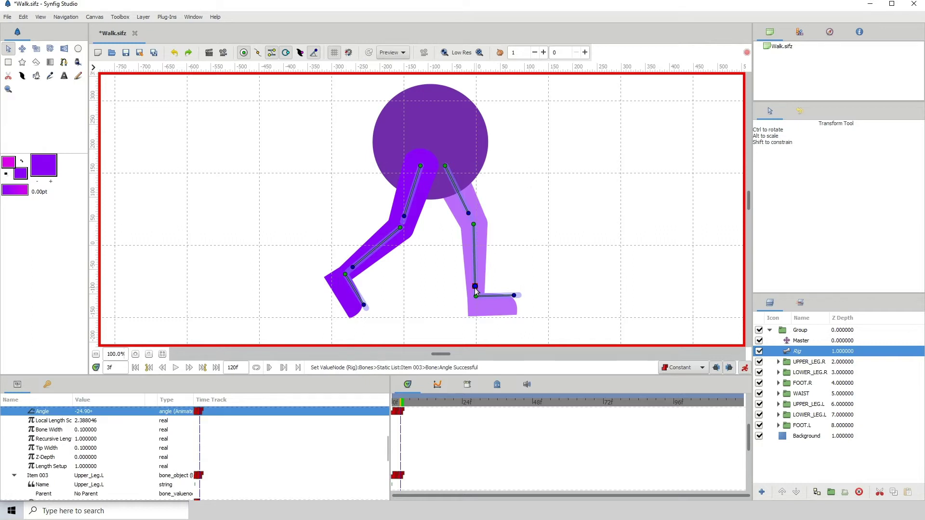
pyautogui.moveTo(475, 288); pyautogui.dragTo(474, 289)
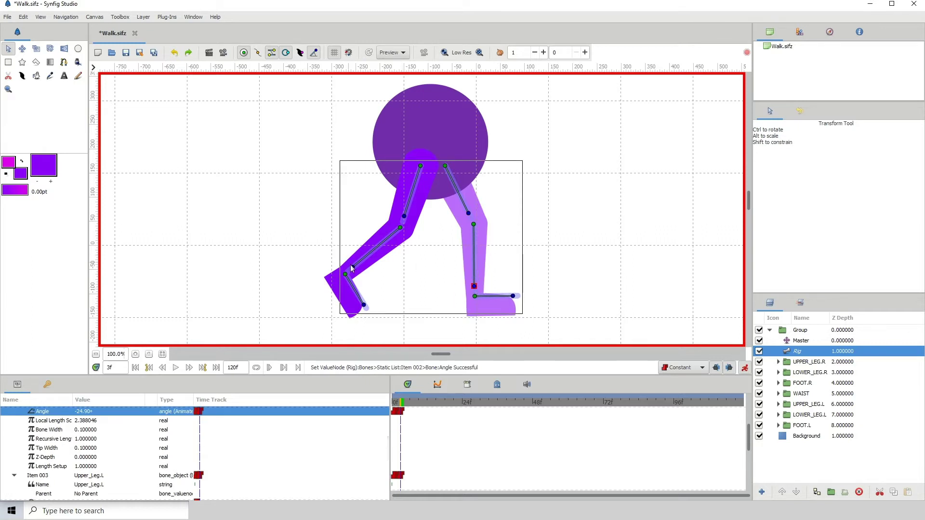
# Step: At frame 3, raise the right lower leg and foot behind the body and rotate the right upper leg slightly backward
pyautogui.moveTo(354, 268); pyautogui.dragTo(361, 261)
pyautogui.click(404, 216)
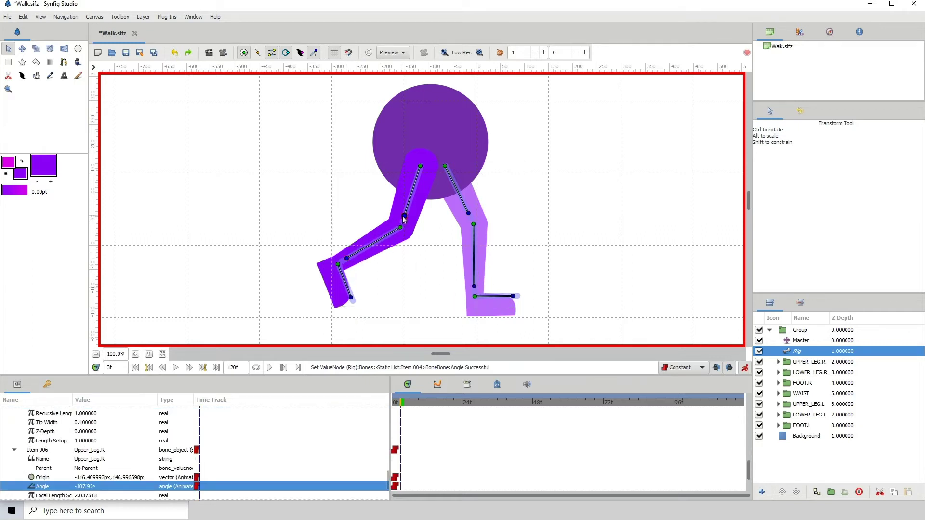
pyautogui.moveTo(404, 216); pyautogui.dragTo(401, 215)
pyautogui.moveTo(340, 254); pyautogui.dragTo(343, 259)
pyautogui.click(401, 215)
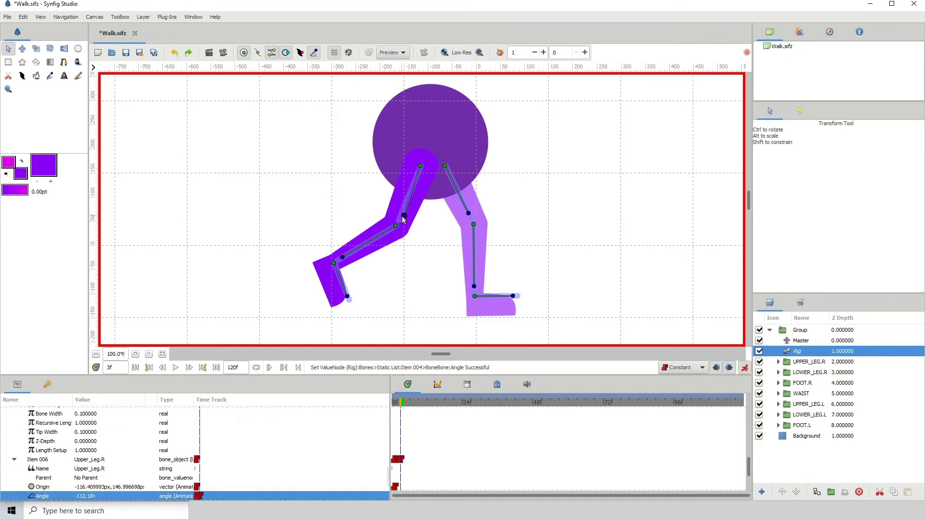
pyautogui.moveTo(400, 215); pyautogui.dragTo(402, 220)
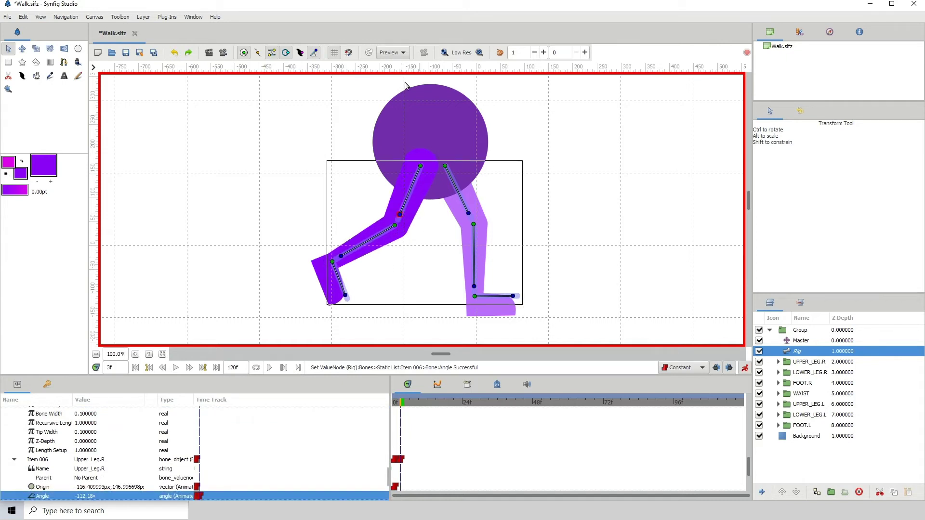
# Step: At frame 3, rotate the left upper leg slightly further forward with its lower leg vertical, and fine-tune the right upper leg's angle
pyautogui.click(469, 213)
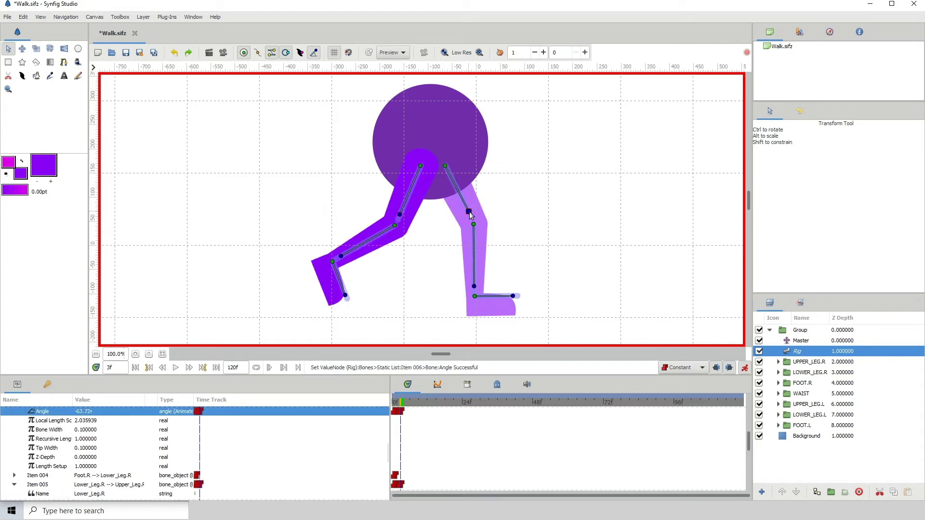
pyautogui.moveTo(469, 213); pyautogui.dragTo(472, 213)
pyautogui.moveTo(481, 285); pyautogui.dragTo(477, 284)
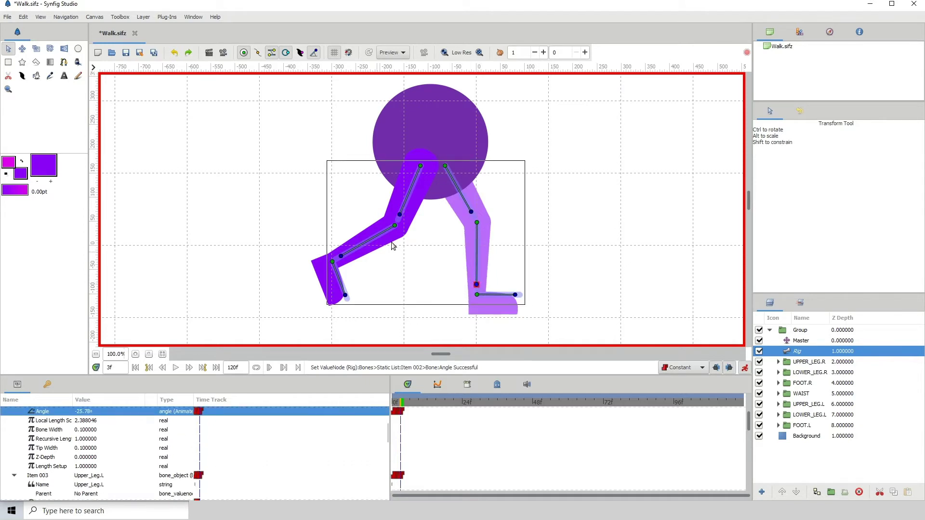
pyautogui.moveTo(398, 213); pyautogui.dragTo(400, 215)
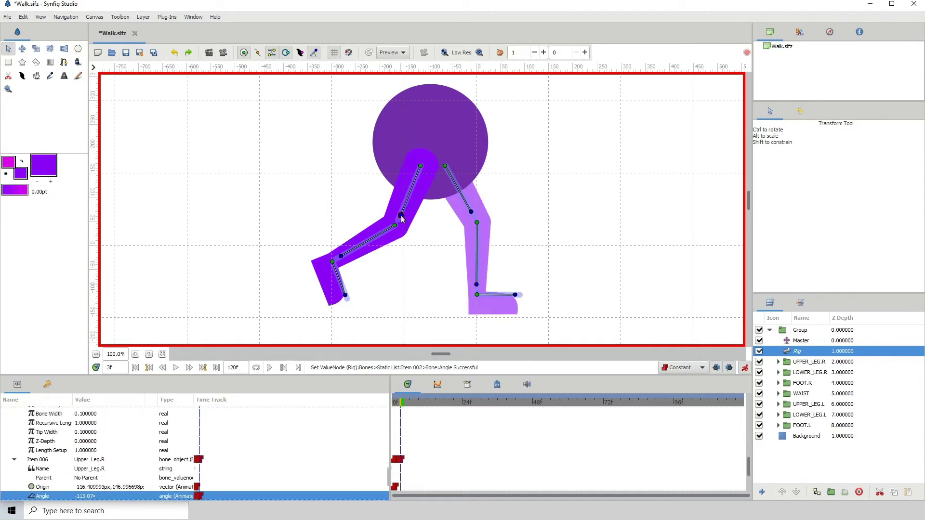
# Step: Lower the Master layer's origin to a Y of 13 px at frame 3 so the left foot rests on the -150 grid line
pyautogui.click(801, 342)
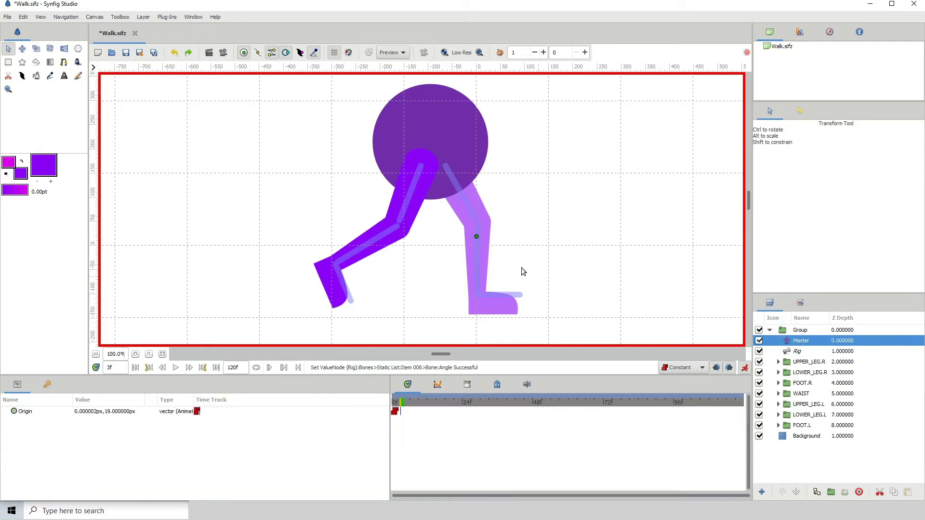
pyautogui.click(476, 238)
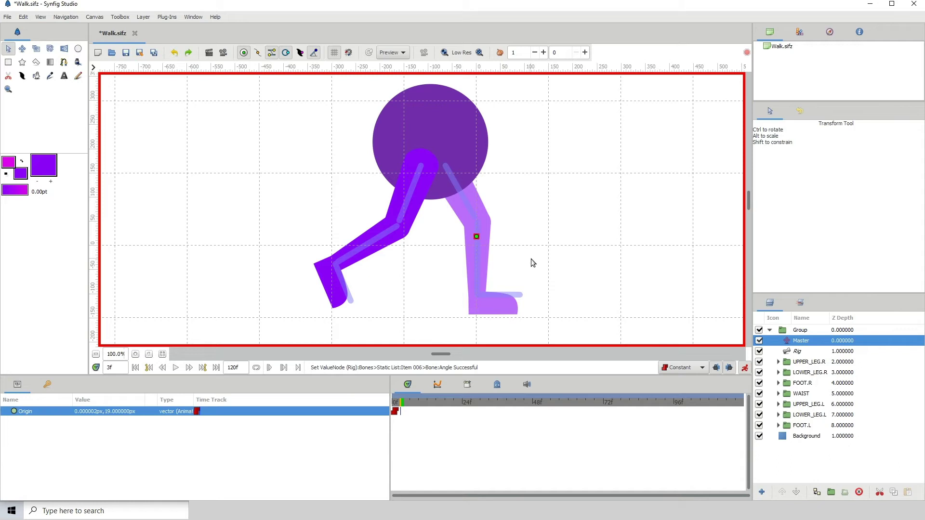
pyautogui.press('Down')
pyautogui.press('Down')
pyautogui.press('Down')
pyautogui.press('Down')
pyautogui.press('Down')
pyautogui.press('Down')
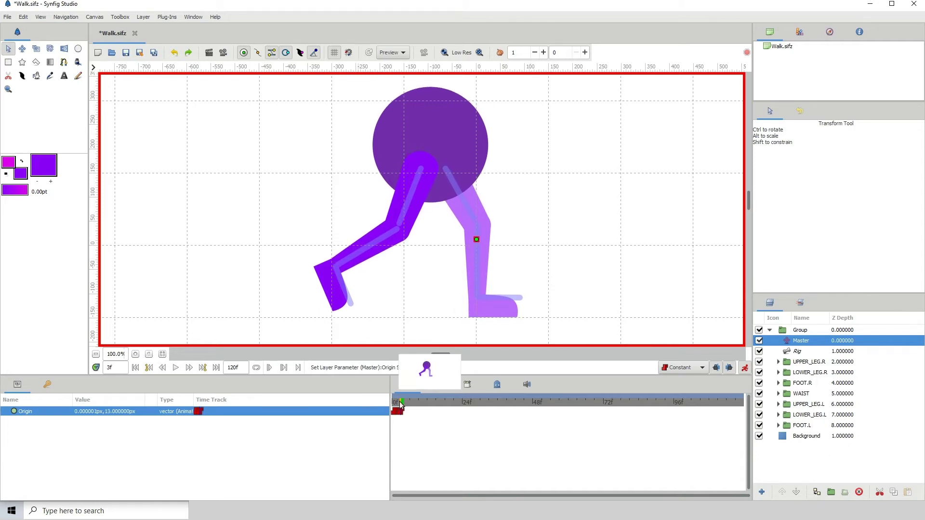
pyautogui.moveTo(400, 405)
pyautogui.mouseDown()
pyautogui.moveTo(415, 404)
pyautogui.moveTo(401, 404)
pyautogui.mouseUp()
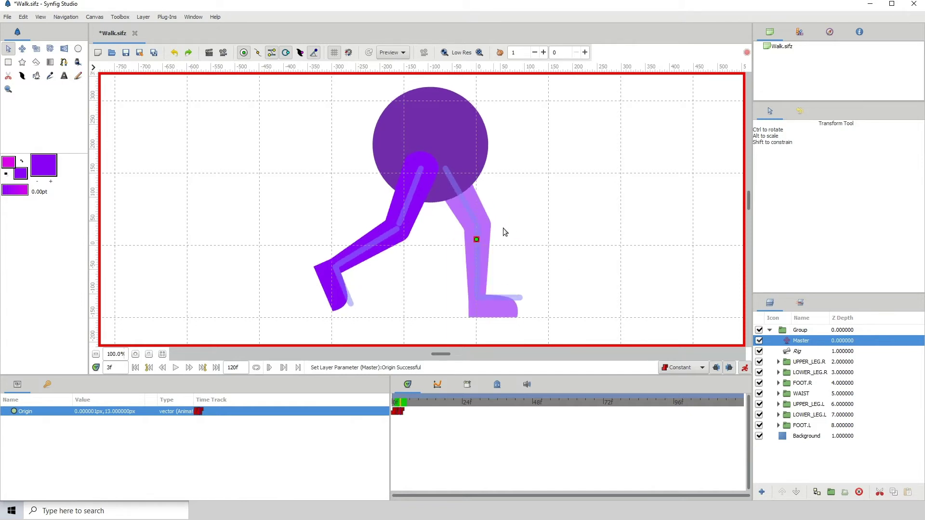
# Step: Key the origins of both upper leg bones in the Rig layer at frame 3, nudging the hips slightly apart
pyautogui.click(794, 352)
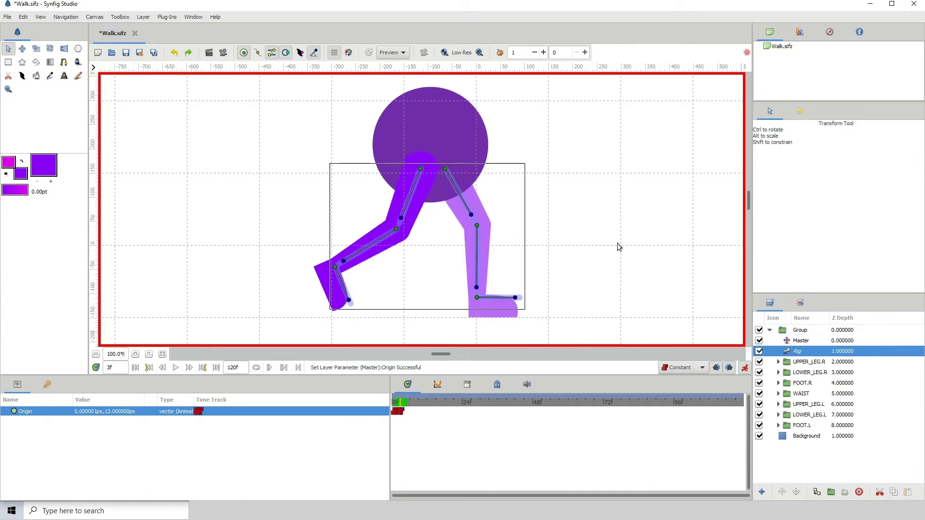
pyautogui.click(446, 170)
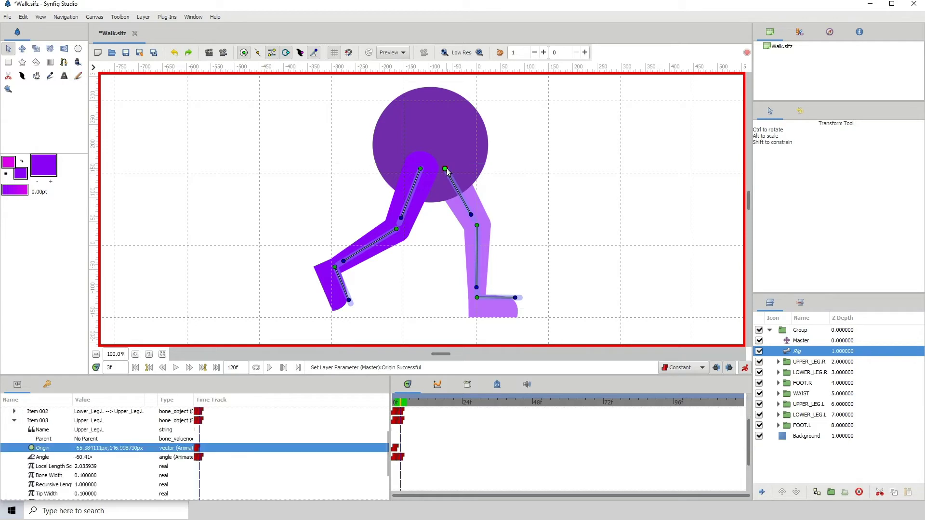
pyautogui.moveTo(446, 169); pyautogui.dragTo(446, 169)
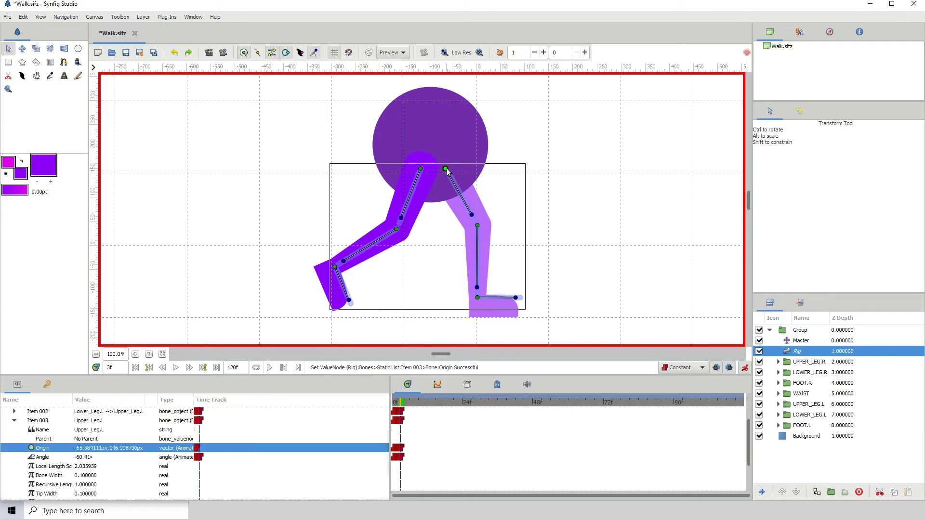
pyautogui.click(421, 170)
pyautogui.moveTo(421, 169); pyautogui.dragTo(420, 169)
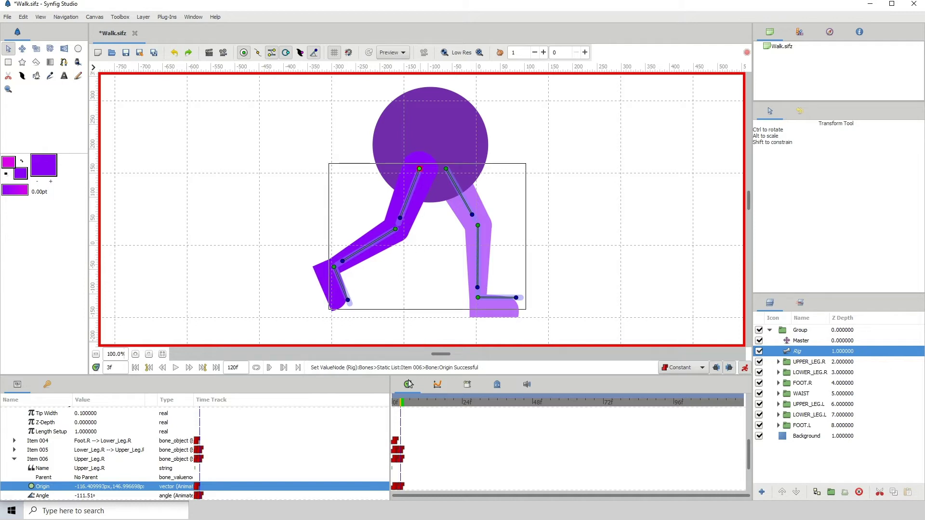
pyautogui.click(43, 442)
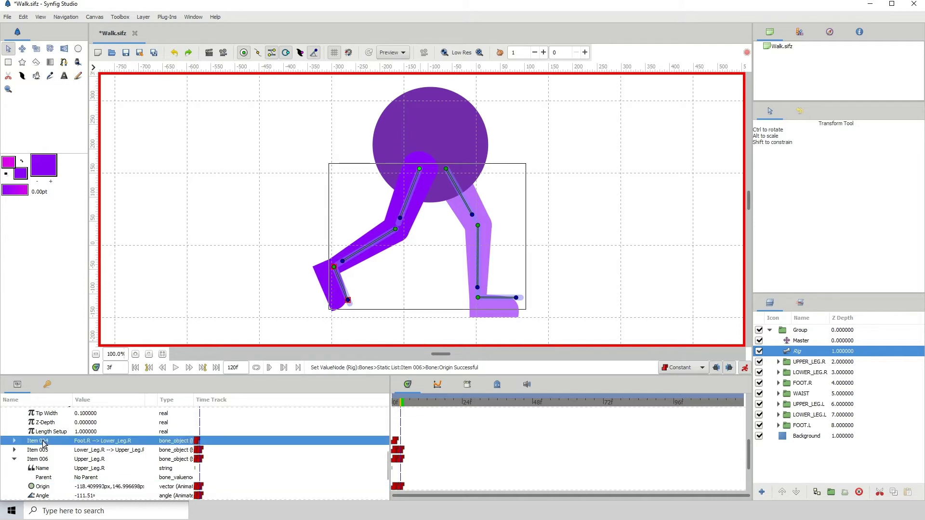
# Step: Key the left upper leg, lower leg and foot angles at frame 3, and nudge the left upper leg's origin slightly forward
pyautogui.click(472, 216)
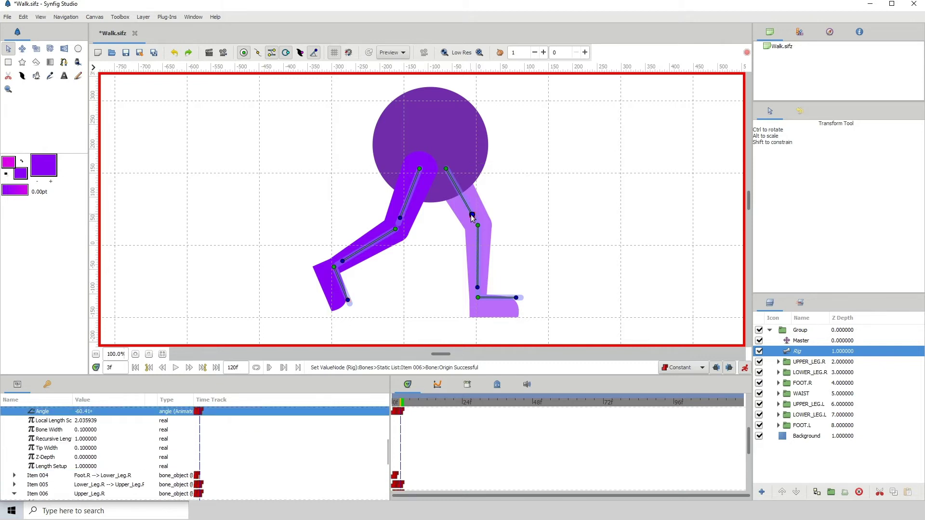
pyautogui.click(472, 215)
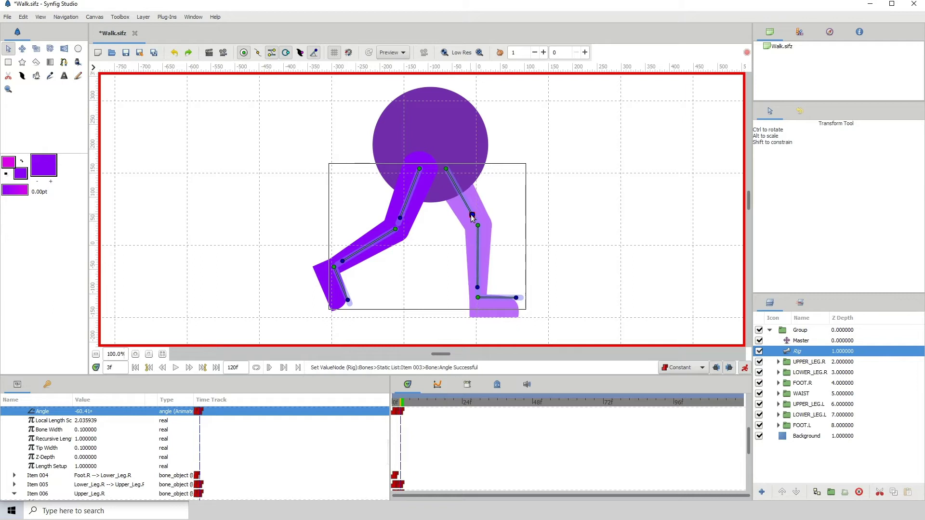
pyautogui.click(446, 170)
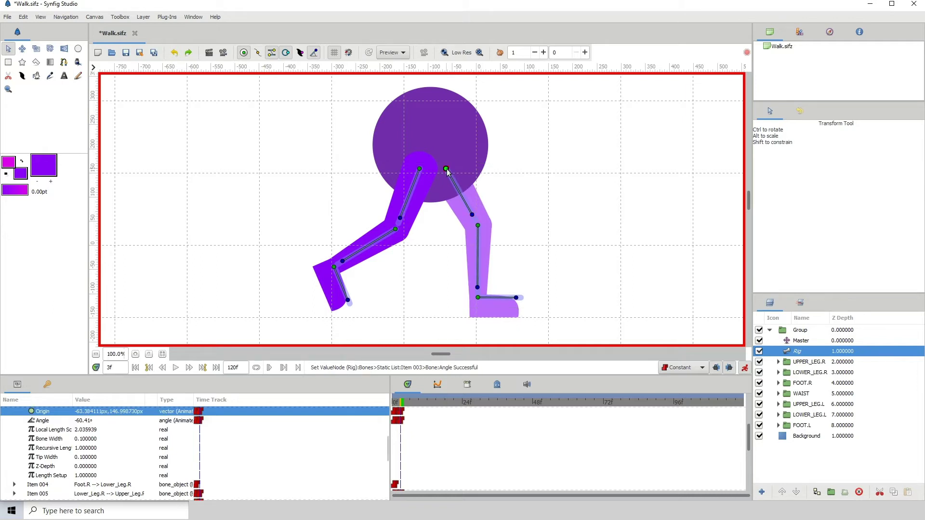
pyautogui.moveTo(447, 169); pyautogui.dragTo(447, 170)
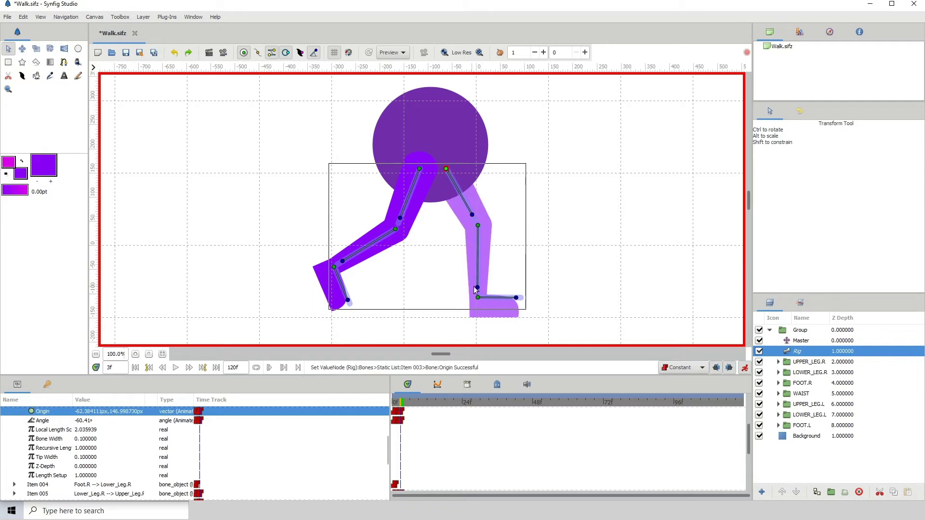
pyautogui.click(477, 288)
pyautogui.moveTo(478, 287); pyautogui.dragTo(477, 288)
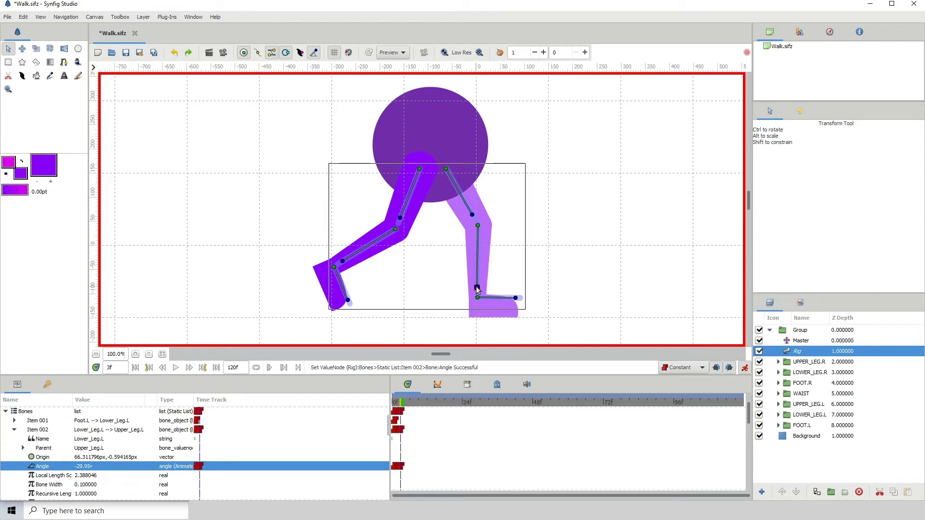
pyautogui.click(516, 298)
pyautogui.moveTo(517, 297); pyautogui.dragTo(517, 298)
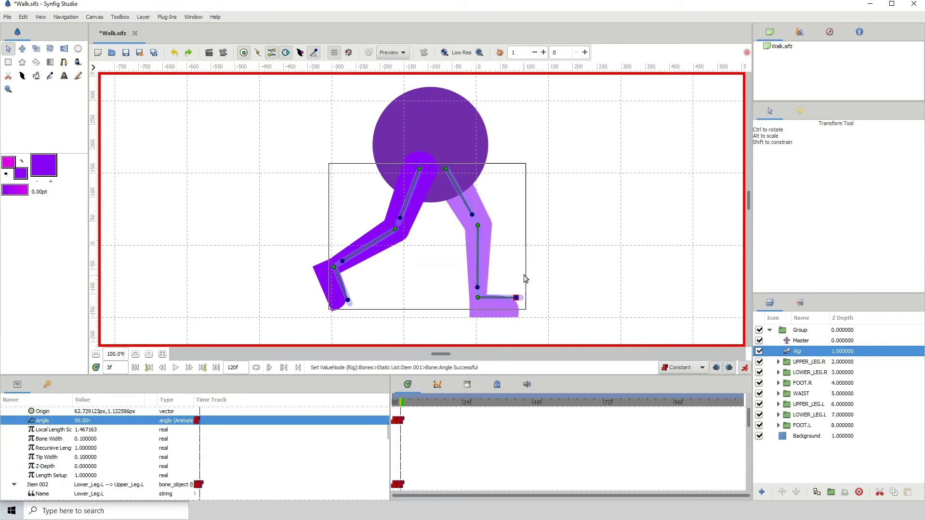
# Step: Key the right upper leg, lower leg and foot angles and the right upper leg's origin at frame 3
pyautogui.click(400, 218)
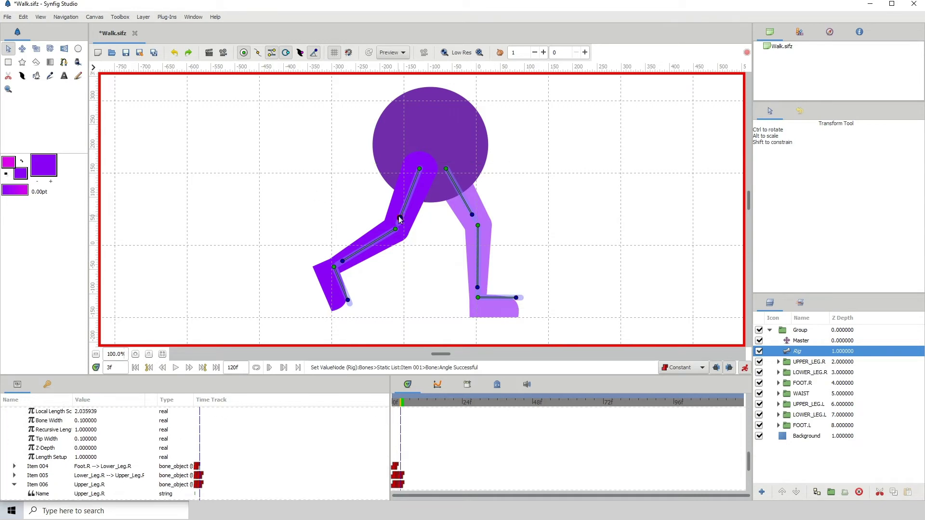
pyautogui.moveTo(400, 217); pyautogui.dragTo(400, 219)
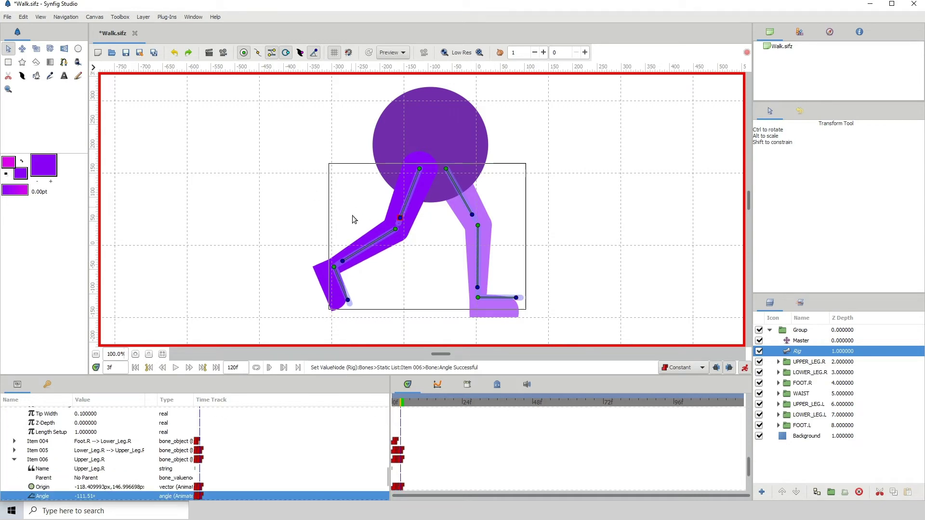
pyautogui.click(343, 263)
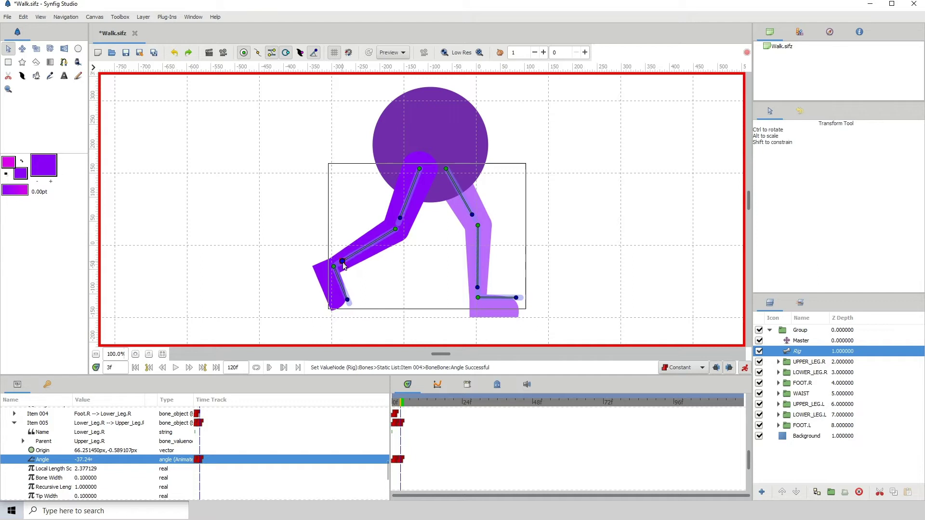
pyautogui.click(348, 301)
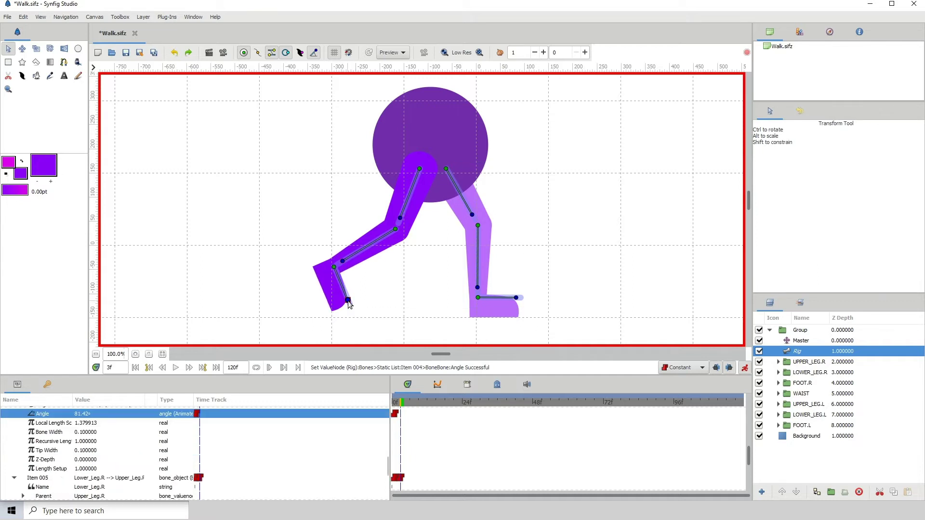
pyautogui.click(348, 300)
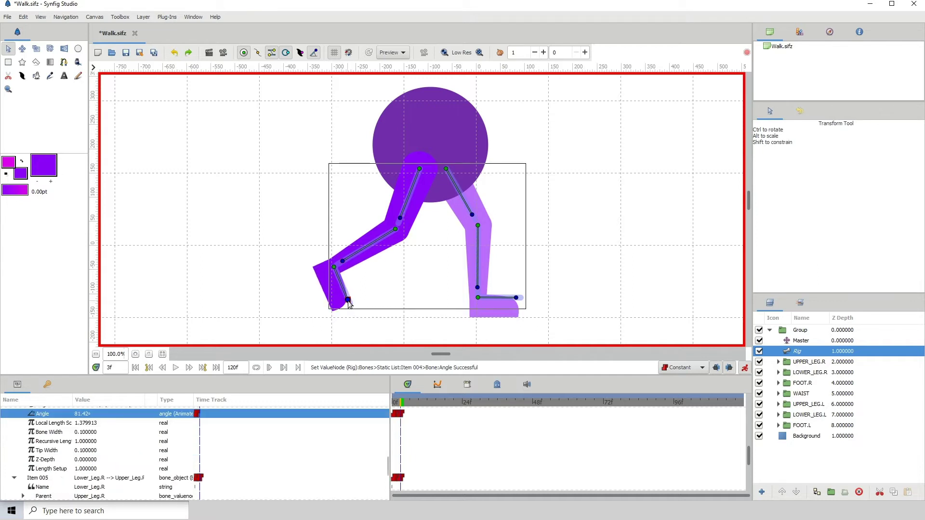
pyautogui.click(420, 170)
pyautogui.click(420, 171)
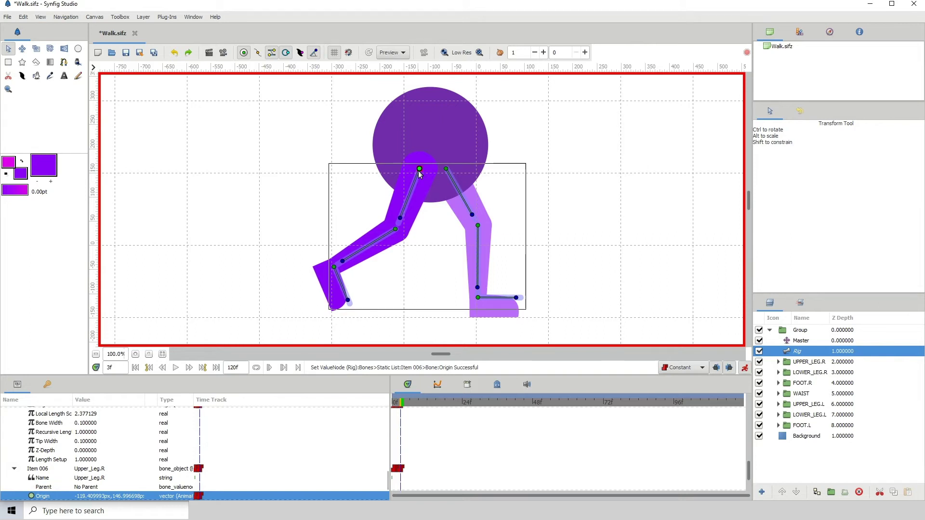
# Step: Collapse the Rig layer's Bones list and compare the poses at frames 1 and 3
pyautogui.scroll(10, 49, 441)
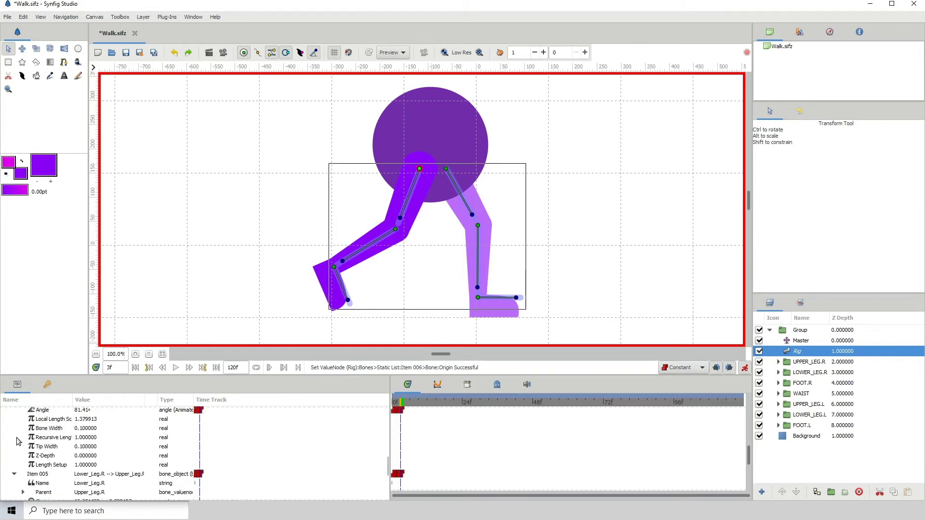
pyautogui.scroll(8, 17, 440)
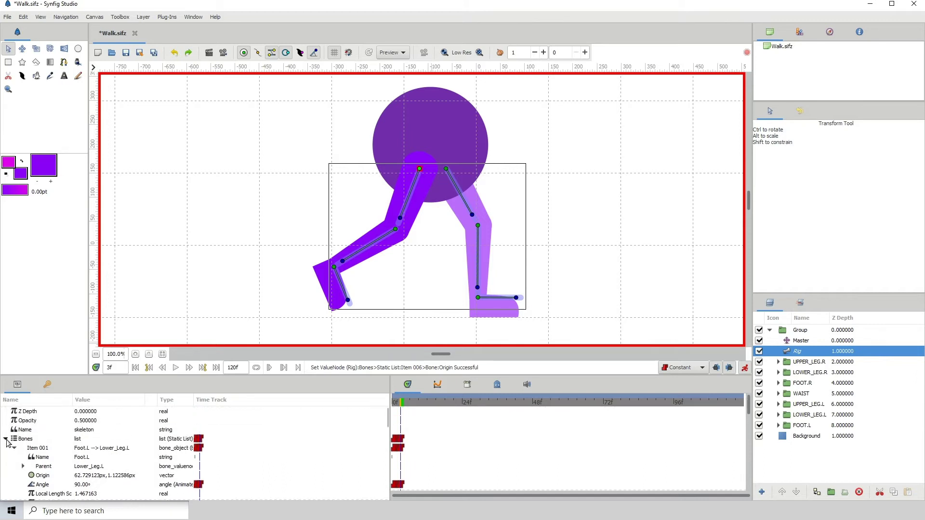
pyautogui.click(5, 439)
pyautogui.moveTo(399, 405); pyautogui.dragTo(394, 404)
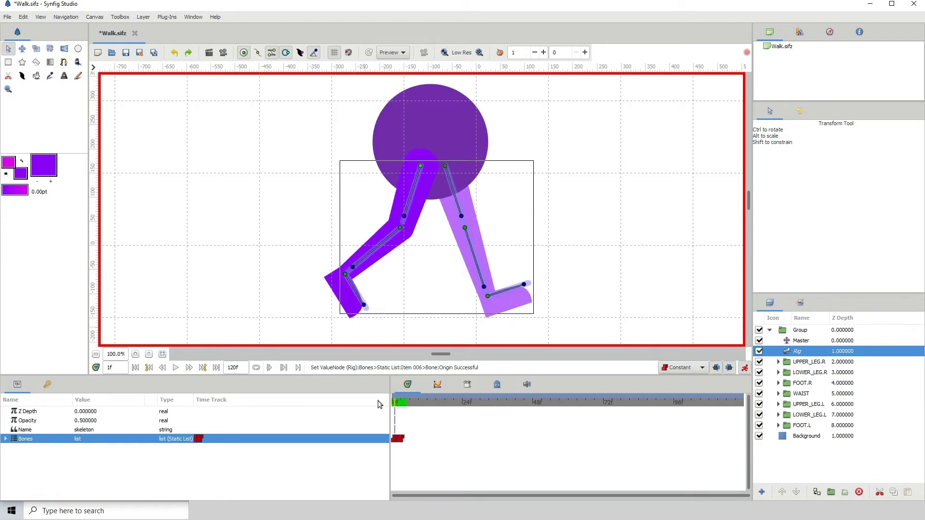
pyautogui.click(400, 403)
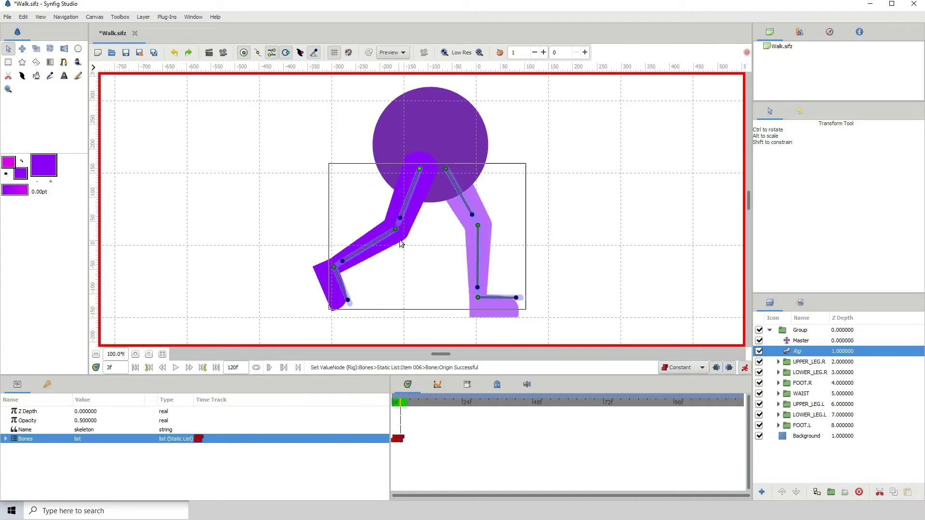
# Step: Rotate the right foot at frame 3 so its toe points more steeply down, and check the motion across the first frames
pyautogui.click(342, 263)
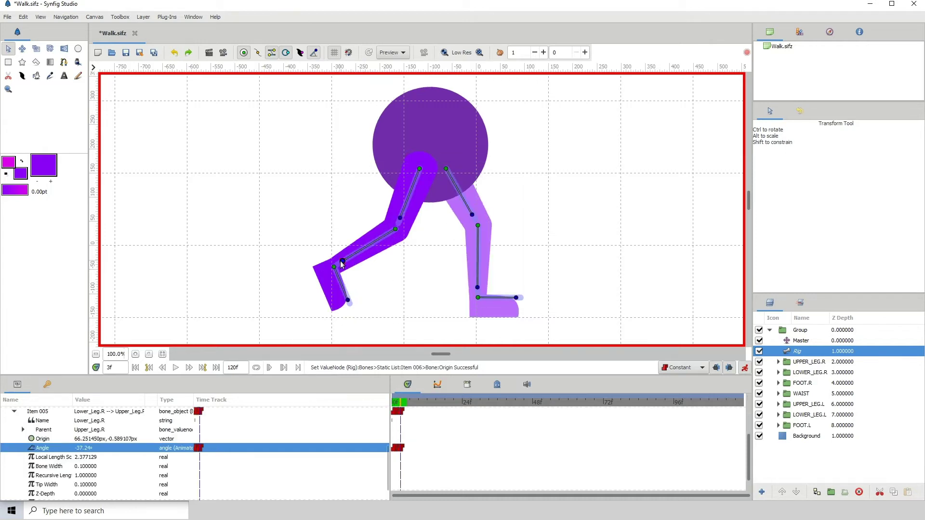
pyautogui.click(342, 263)
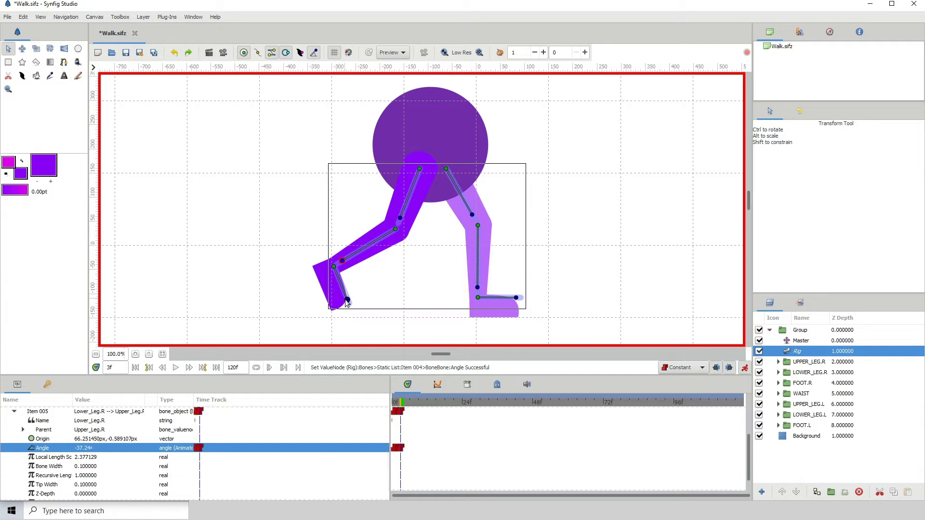
pyautogui.moveTo(347, 300); pyautogui.dragTo(344, 302)
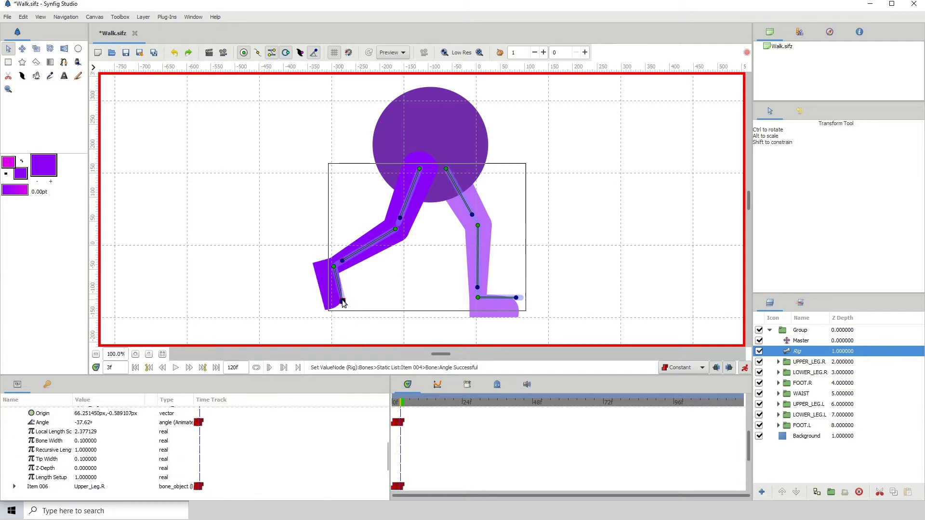
pyautogui.click(398, 408)
pyautogui.click(403, 409)
pyautogui.click(398, 407)
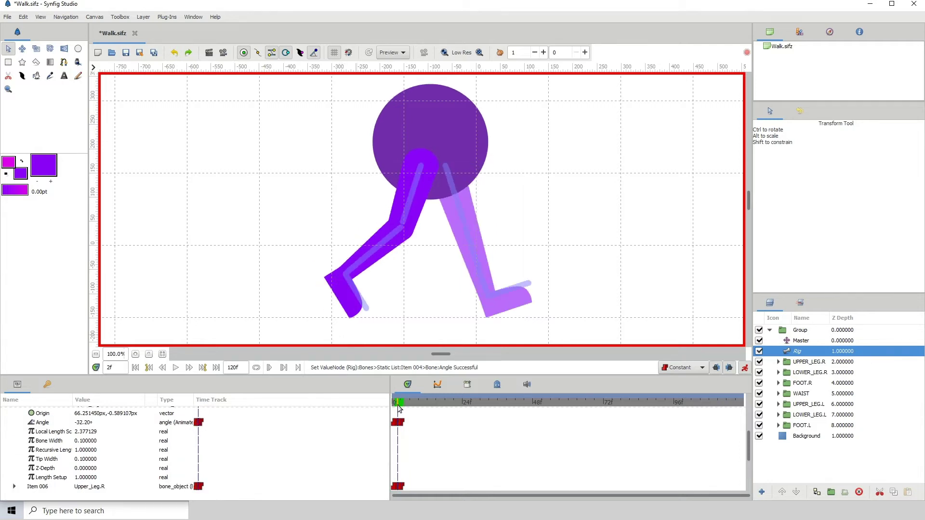
# Step: Rotate both legs at frame 5 into a passing pose, with the left leg under the body and the right knee bent forward
pyautogui.click(403, 409)
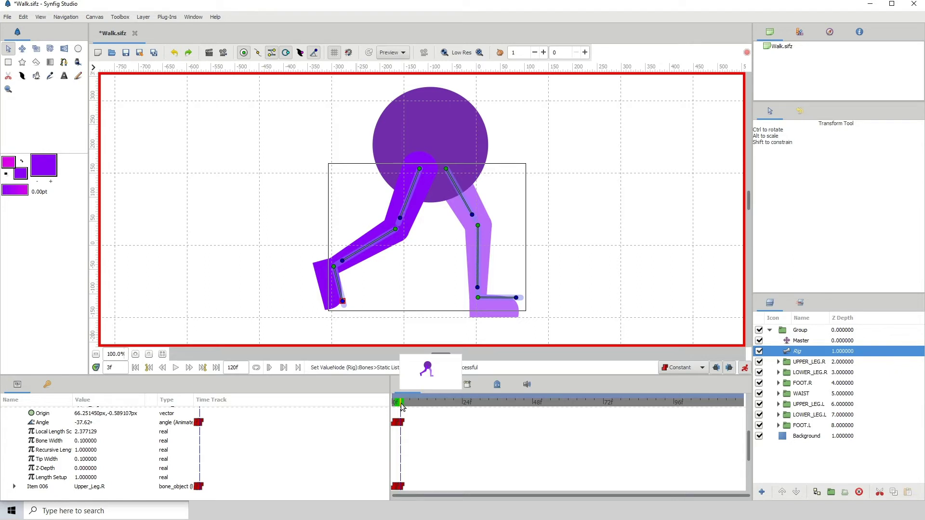
pyautogui.click(405, 407)
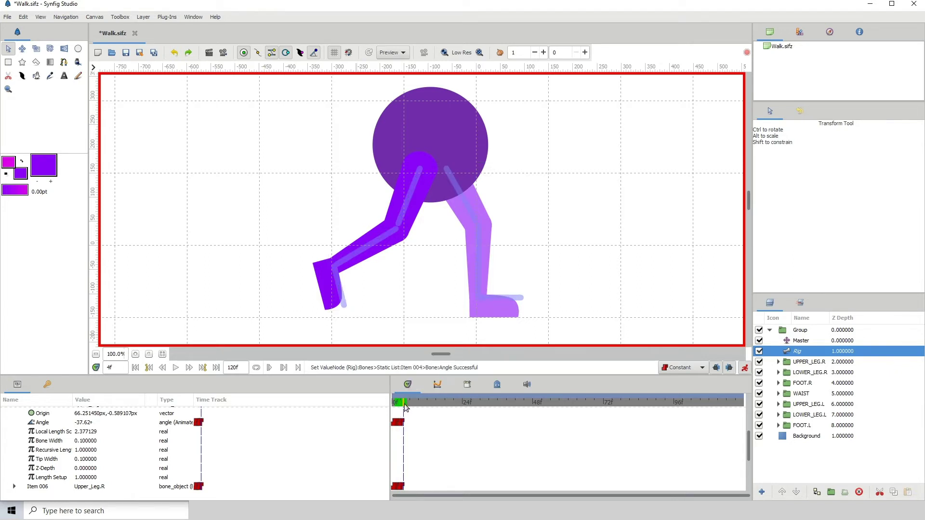
pyautogui.click(408, 407)
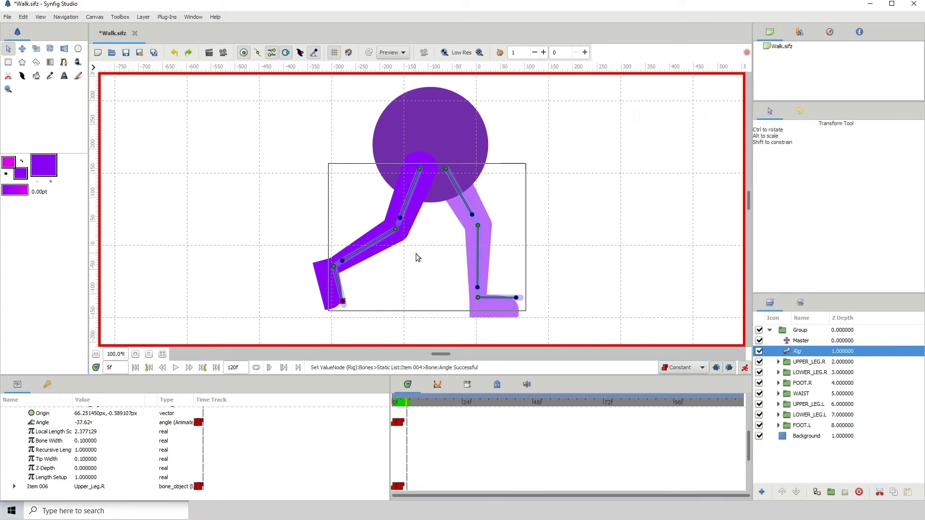
pyautogui.moveTo(400, 218); pyautogui.dragTo(431, 294)
pyautogui.click(473, 216)
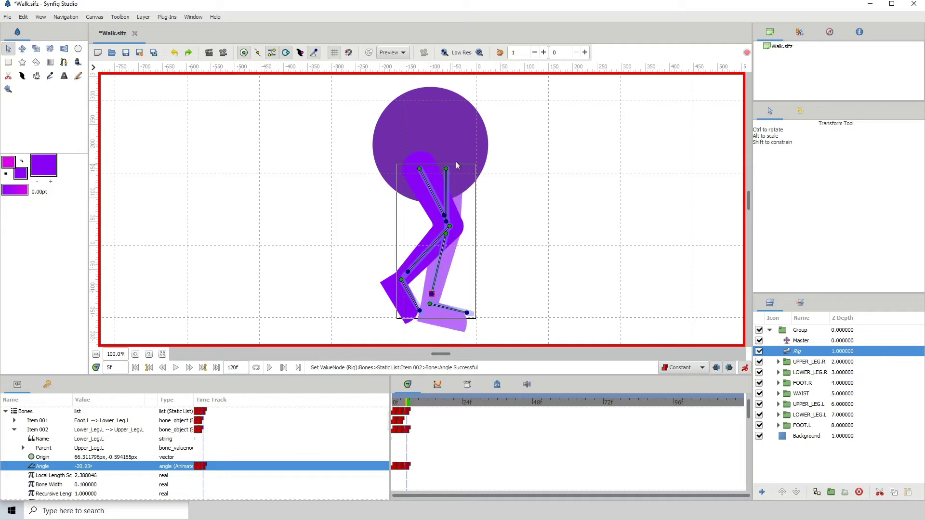
# Step: At frame 5, shift the left upper leg's origin back and the right upper leg's origin forward past it to x about -78 px
pyautogui.click(447, 169)
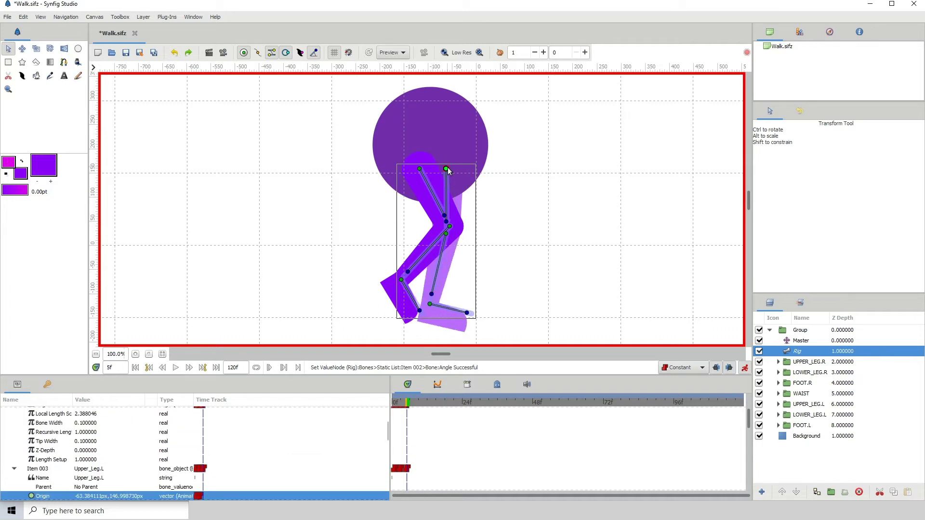
pyautogui.moveTo(447, 170); pyautogui.dragTo(432, 170)
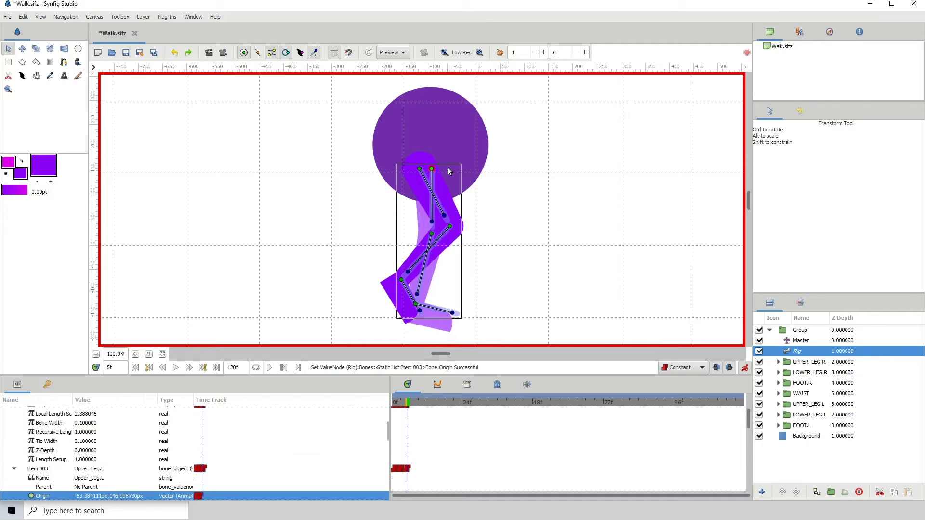
pyautogui.click(419, 170)
pyautogui.moveTo(420, 169); pyautogui.dragTo(439, 169)
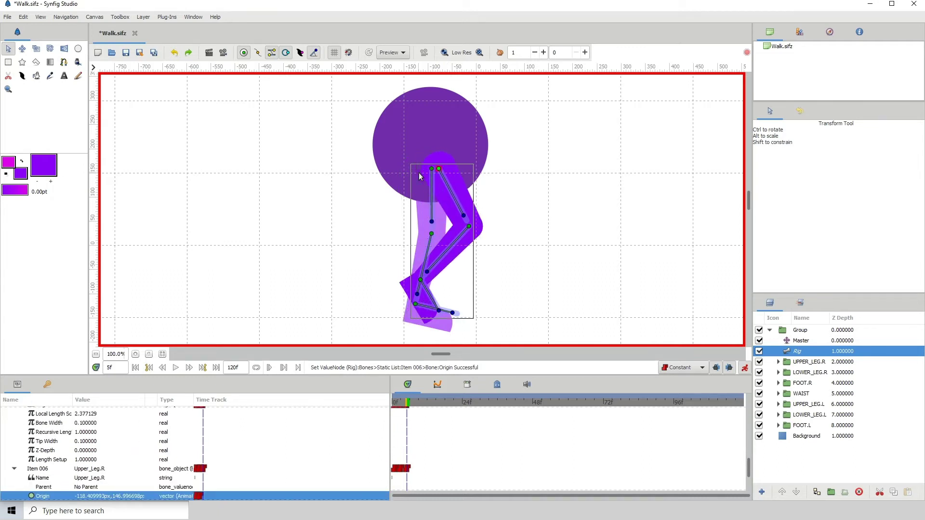
# Step: Refine the lower leg and foot angles at frame 5, laying the left foot flat and lifting the right foot behind with its toe down
pyautogui.moveTo(427, 272); pyautogui.dragTo(467, 309)
pyautogui.click(432, 234)
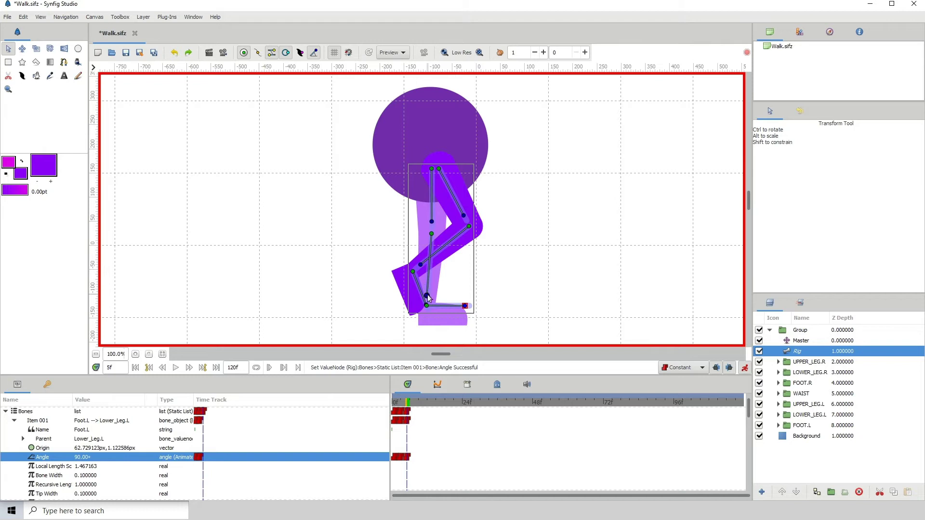
pyautogui.moveTo(427, 298); pyautogui.dragTo(465, 309)
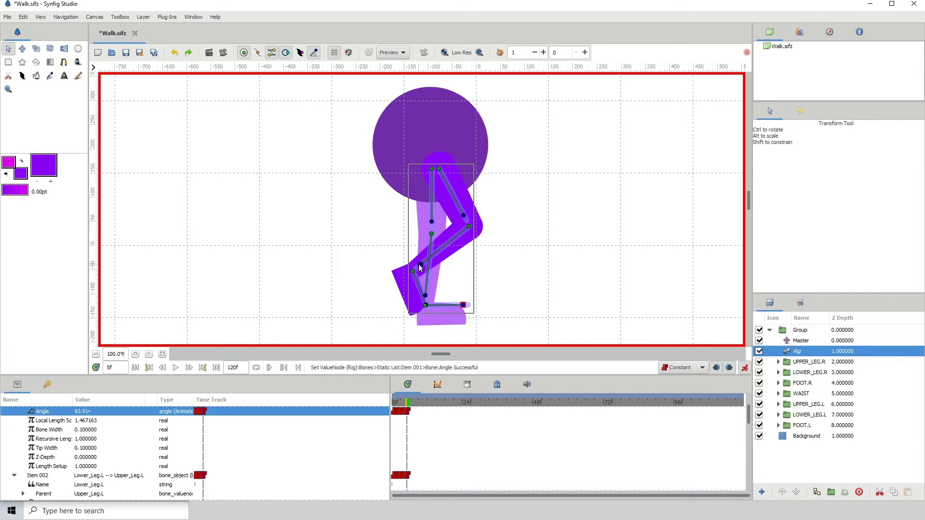
pyautogui.moveTo(421, 267); pyautogui.dragTo(418, 300)
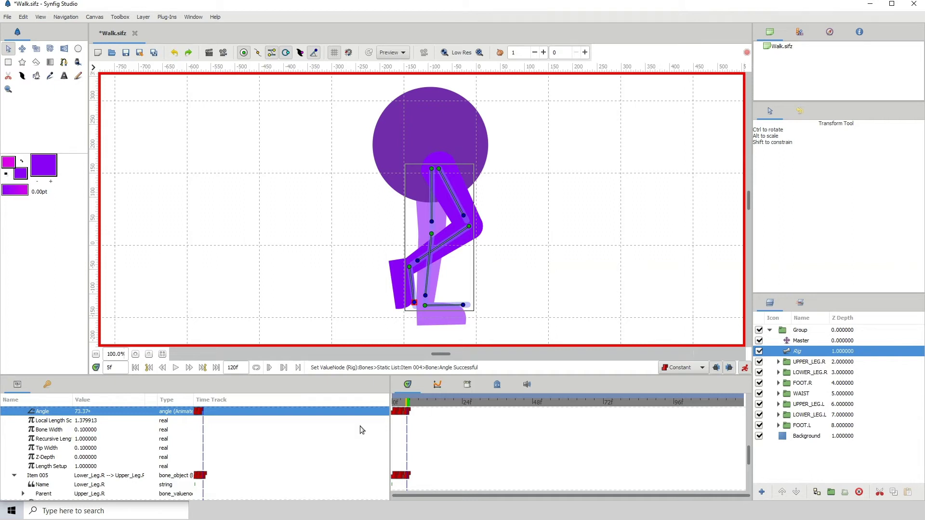
# Step: Raise the Master layer's origin to y 27 px at frame 5 and check the motion
pyautogui.click(801, 342)
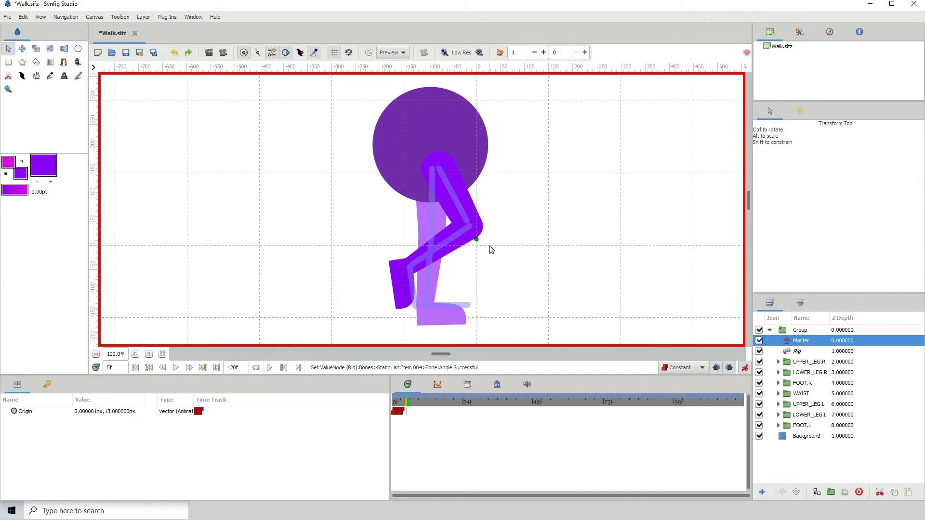
pyautogui.click(476, 240)
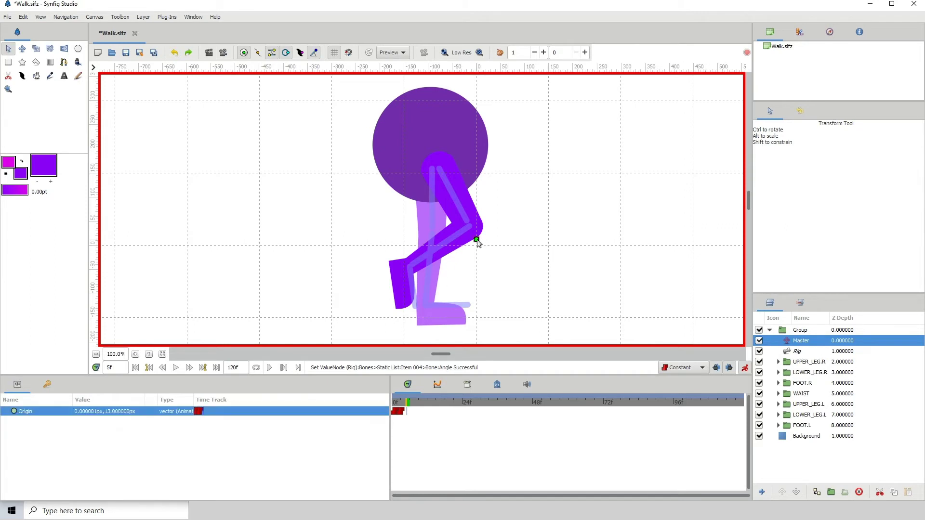
pyautogui.moveTo(477, 240); pyautogui.dragTo(477, 239)
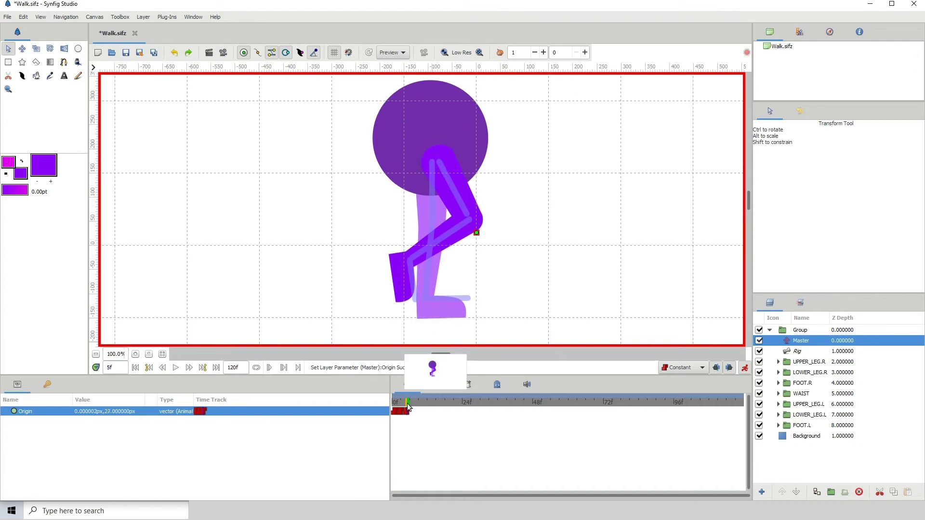
pyautogui.moveTo(405, 406)
pyautogui.mouseDown()
pyautogui.moveTo(393, 405)
pyautogui.moveTo(407, 405)
pyautogui.mouseUp()
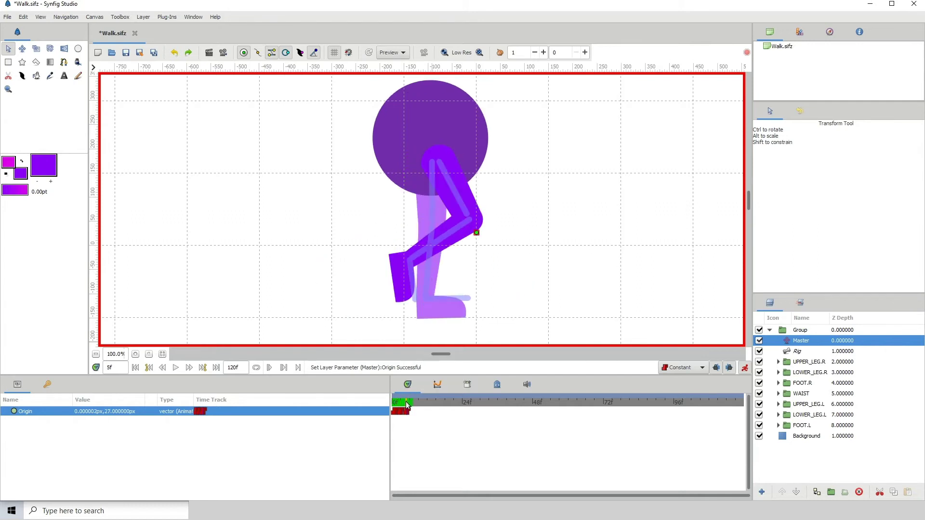
# Step: Pose the Rig at frame 7, swinging the right thigh, lower leg and foot forward and tilting the left lower leg back
pyautogui.moveTo(408, 404); pyautogui.dragTo(410, 405)
pyautogui.click(802, 352)
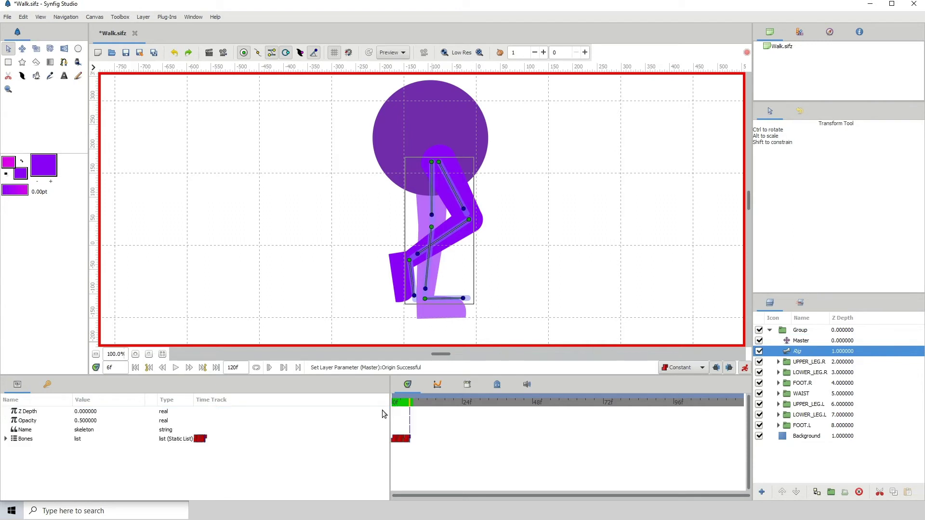
pyautogui.moveTo(410, 405); pyautogui.dragTo(413, 406)
pyautogui.moveTo(464, 213); pyautogui.dragTo(469, 204)
pyautogui.moveTo(433, 259); pyautogui.dragTo(448, 265)
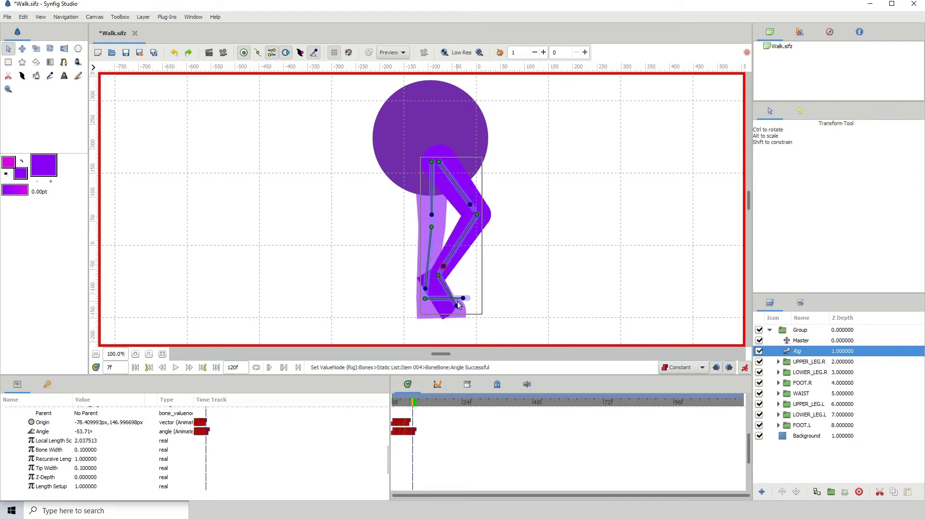
pyautogui.moveTo(455, 306); pyautogui.dragTo(456, 311)
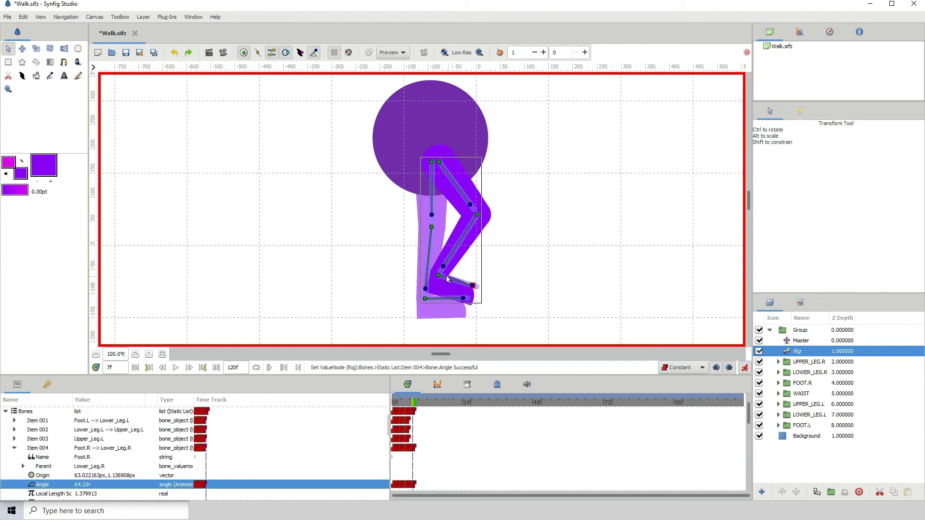
pyautogui.moveTo(443, 266); pyautogui.dragTo(423, 290)
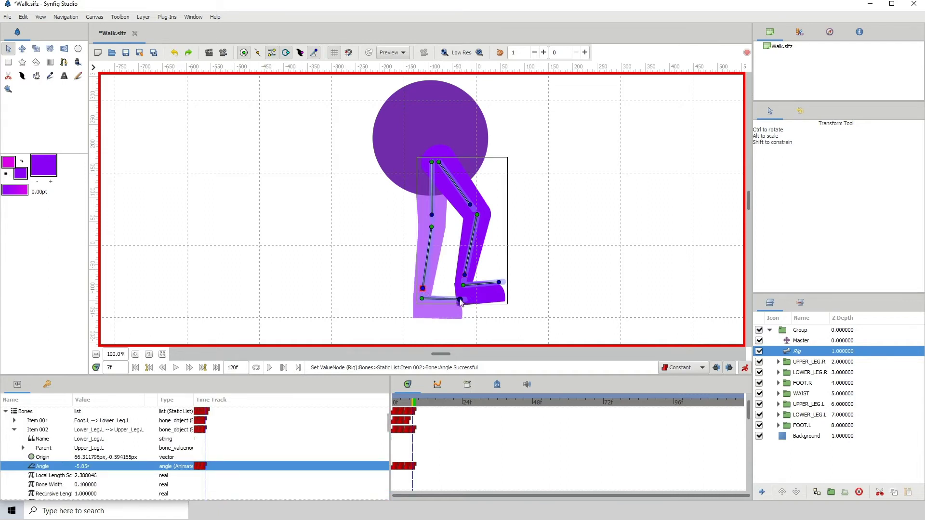
# Step: At frame 7, nudge the left upper leg's origin slightly back and the right upper leg's origin forward to x about -76 px
pyautogui.click(431, 163)
pyautogui.moveTo(432, 163); pyautogui.dragTo(430, 163)
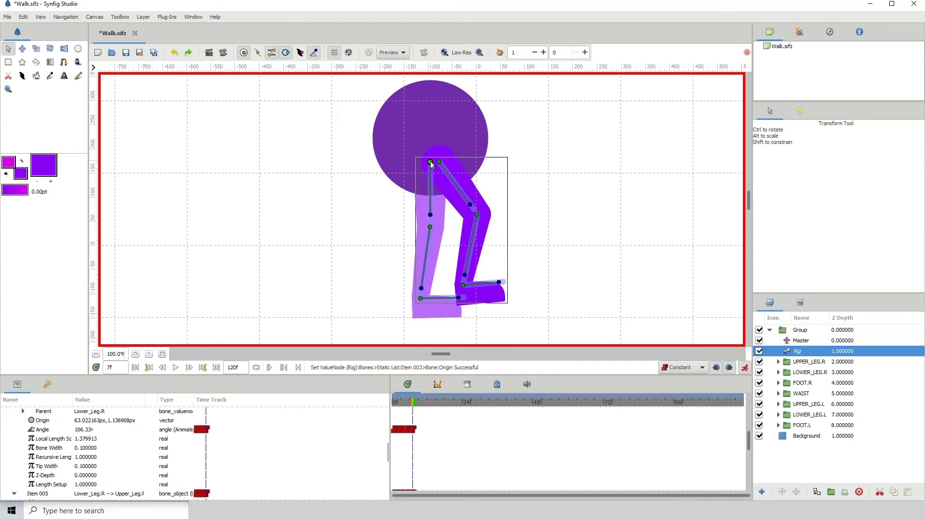
pyautogui.click(438, 164)
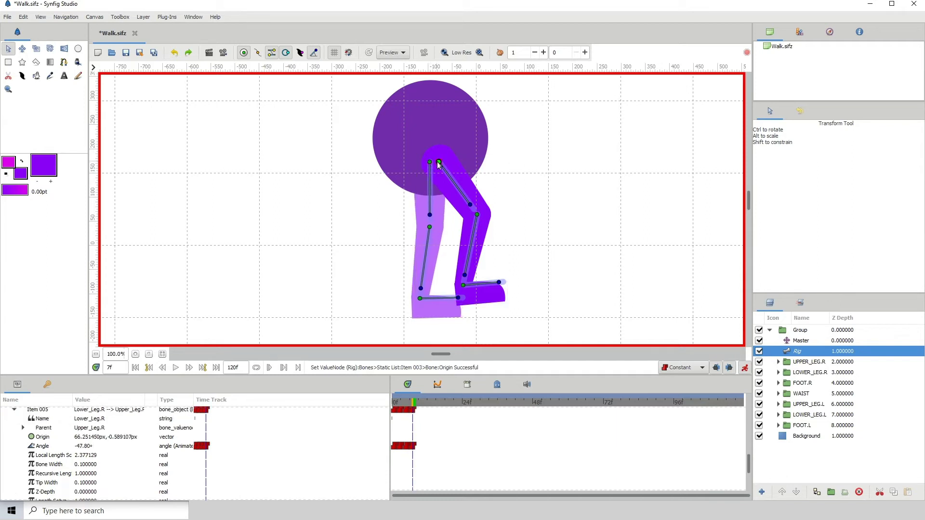
pyautogui.moveTo(438, 162); pyautogui.dragTo(439, 162)
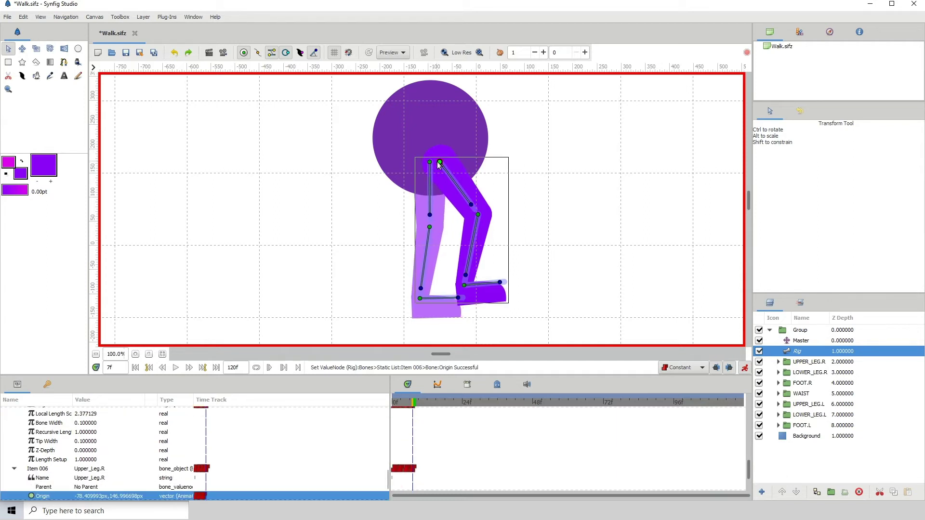
# Step: Fine-tune and key the right upper leg, lower leg and foot angles at frame 7, bringing the leg slightly further forward
pyautogui.moveTo(472, 204); pyautogui.dragTo(474, 203)
pyautogui.moveTo(471, 274); pyautogui.dragTo(474, 275)
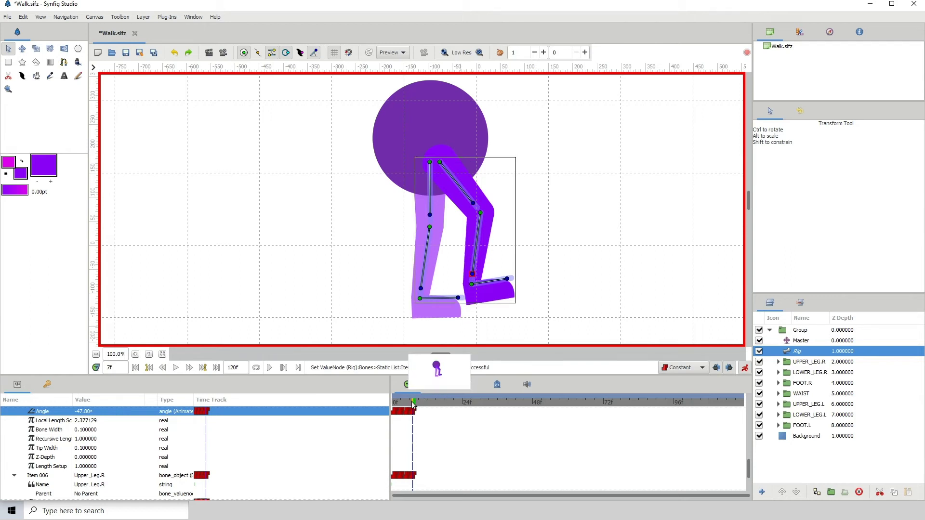
pyautogui.moveTo(440, 162); pyautogui.dragTo(441, 163)
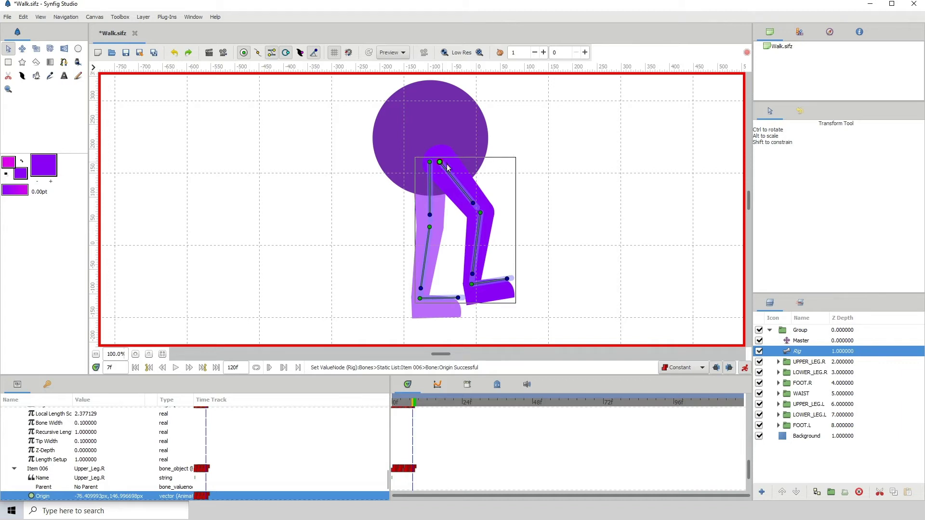
pyautogui.click(473, 204)
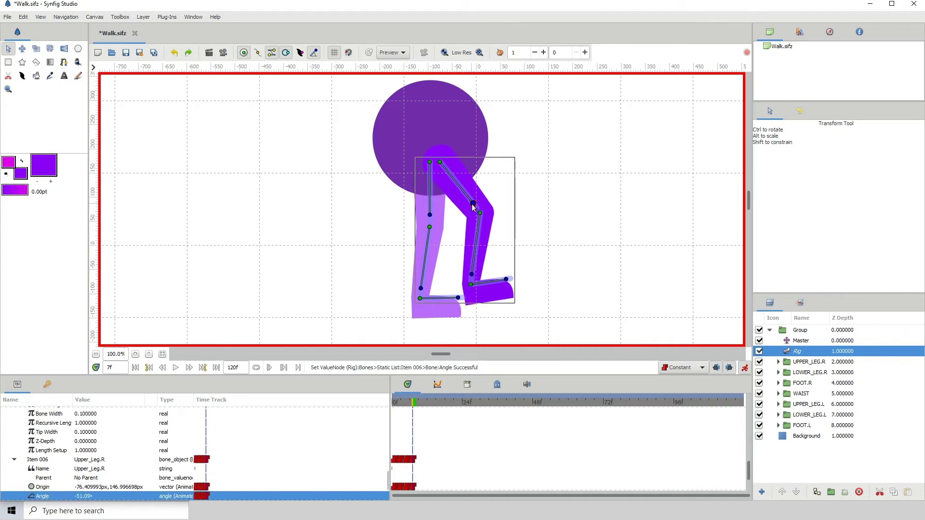
pyautogui.click(471, 275)
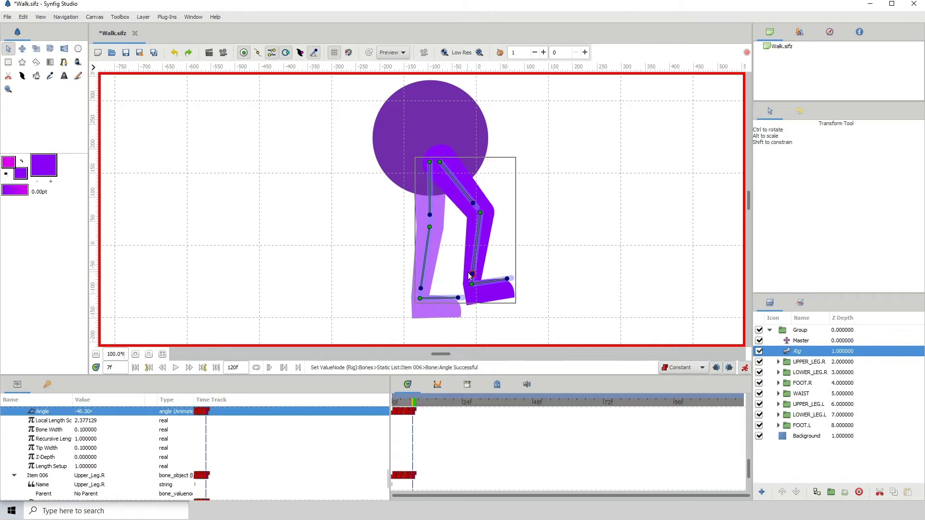
pyautogui.click(471, 275)
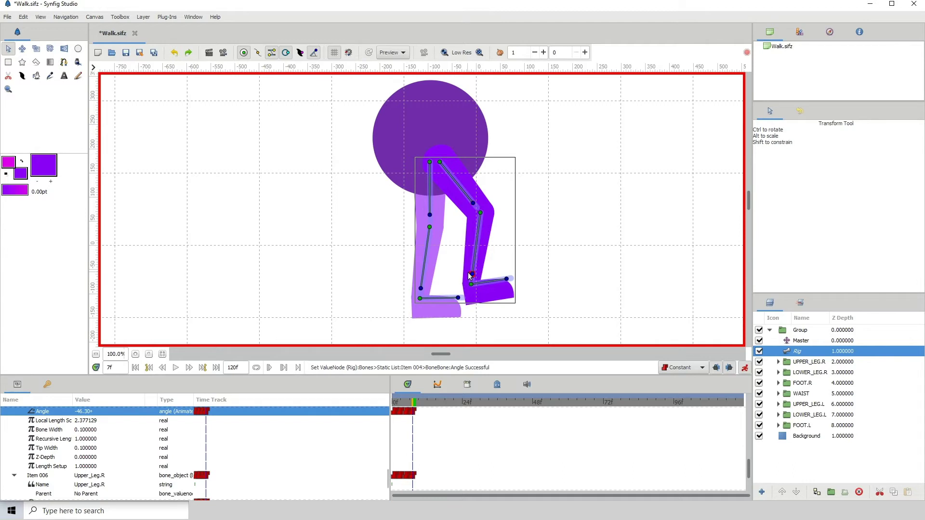
pyautogui.click(509, 280)
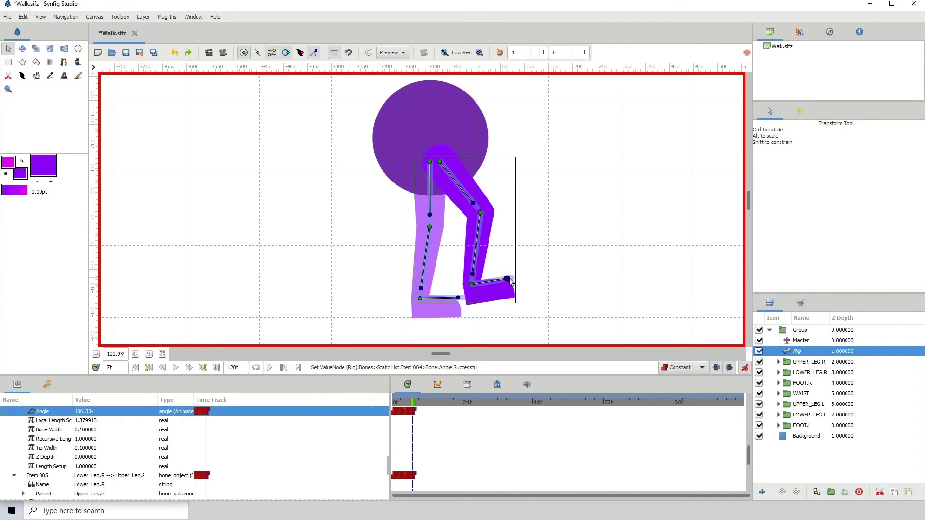
# Step: Key the left foot, lower leg and upper leg angles at frame 7
pyautogui.click(458, 298)
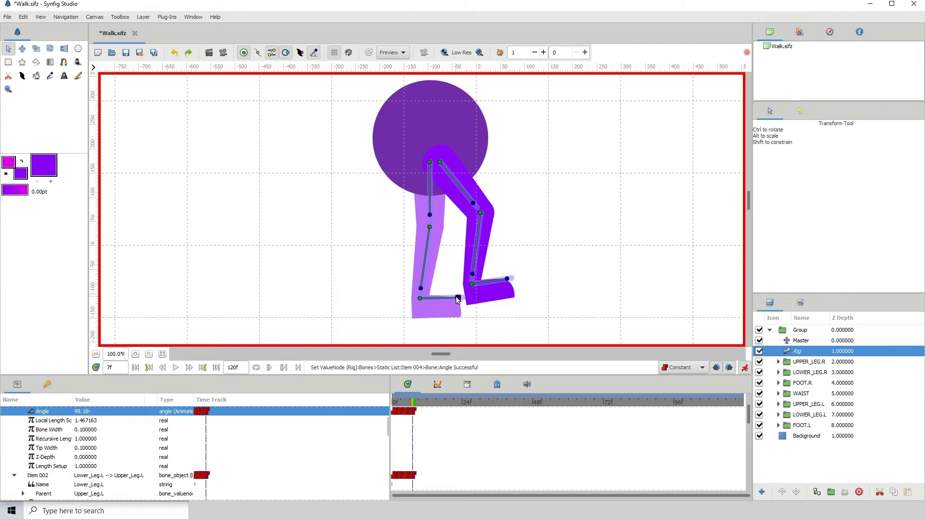
pyautogui.click(423, 286)
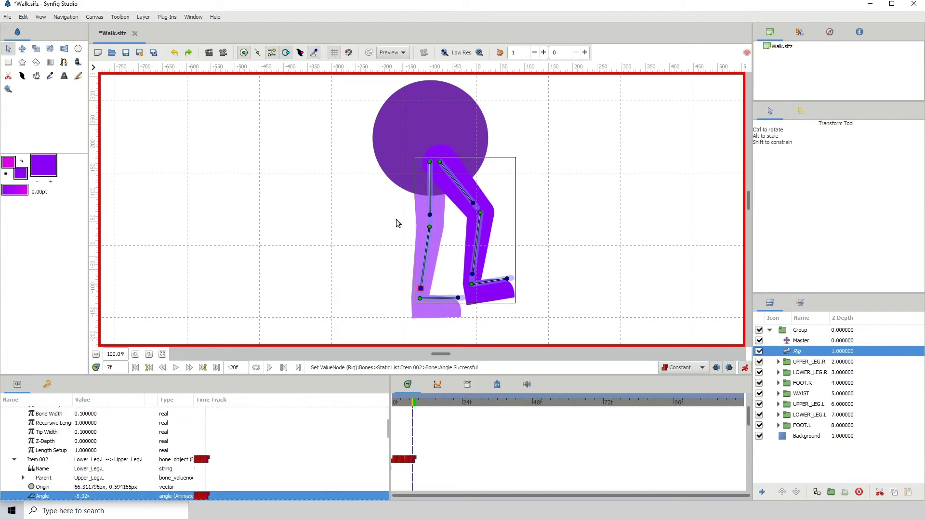
pyautogui.click(430, 215)
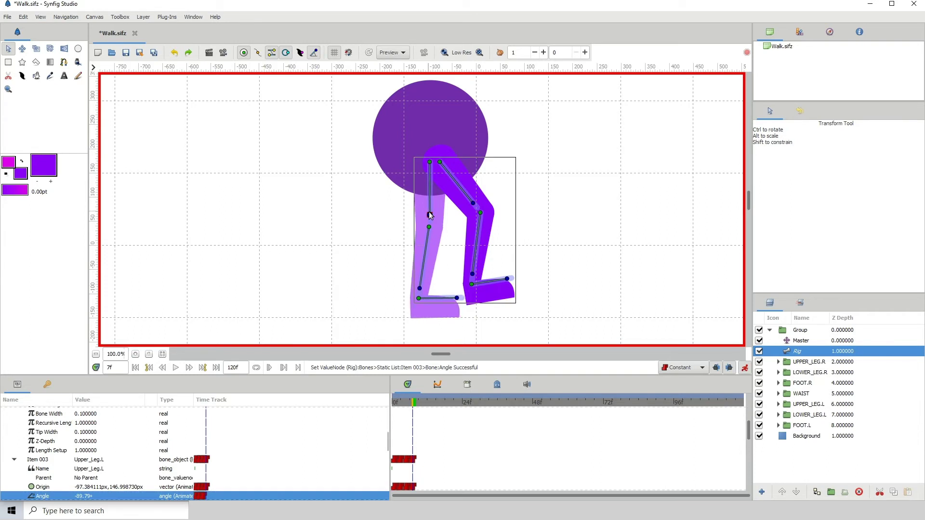
# Step: Check the motion up to frame 7 and spread the two upper leg origins slightly further apart there
pyautogui.click(403, 408)
pyautogui.moveTo(403, 408)
pyautogui.mouseDown()
pyautogui.moveTo(422, 409)
pyautogui.moveTo(392, 404)
pyautogui.moveTo(412, 400)
pyautogui.mouseUp()
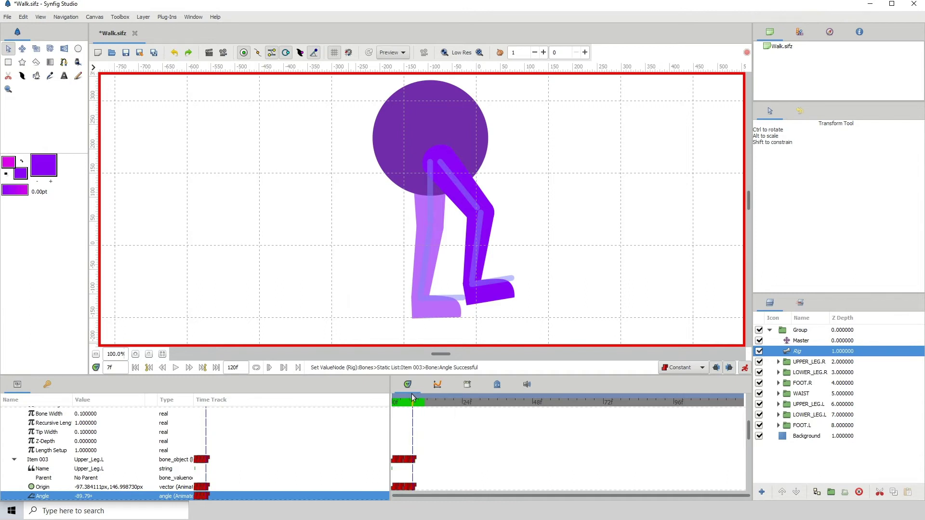
pyautogui.click(440, 163)
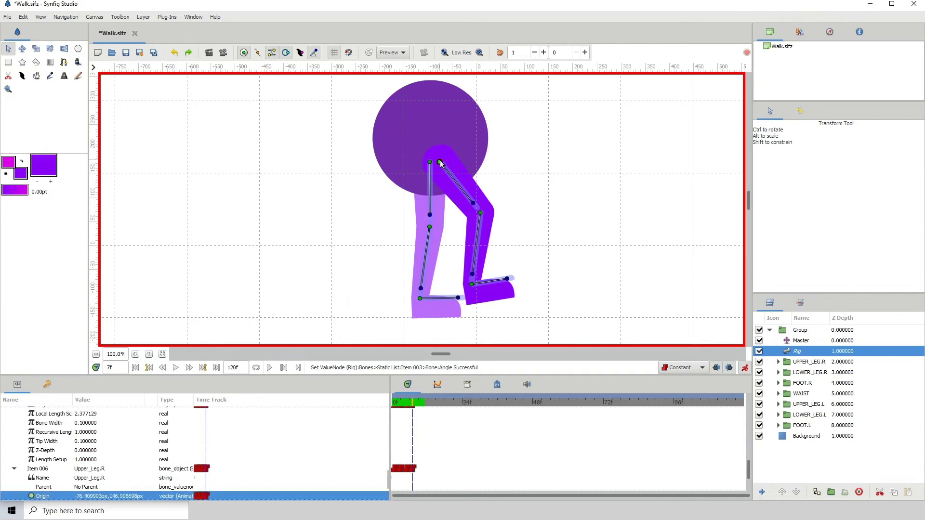
pyautogui.moveTo(440, 163); pyautogui.dragTo(442, 163)
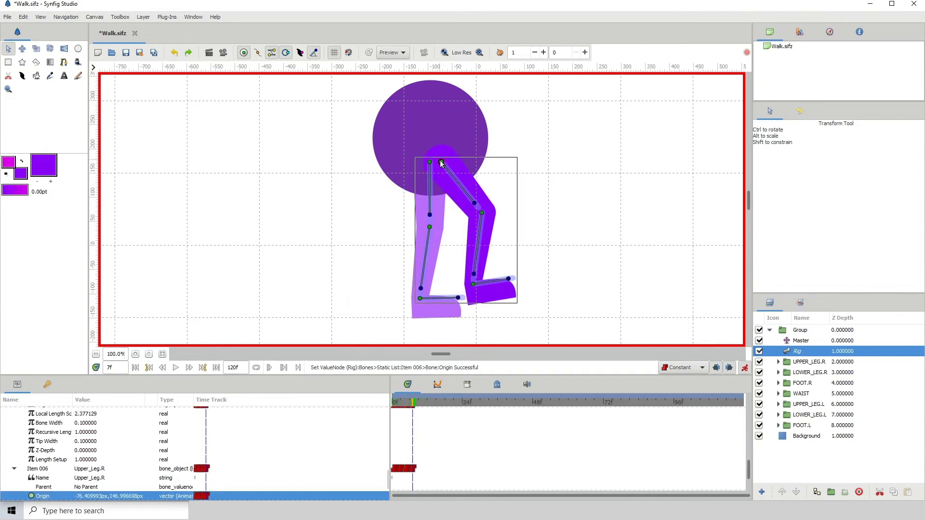
pyautogui.click(429, 163)
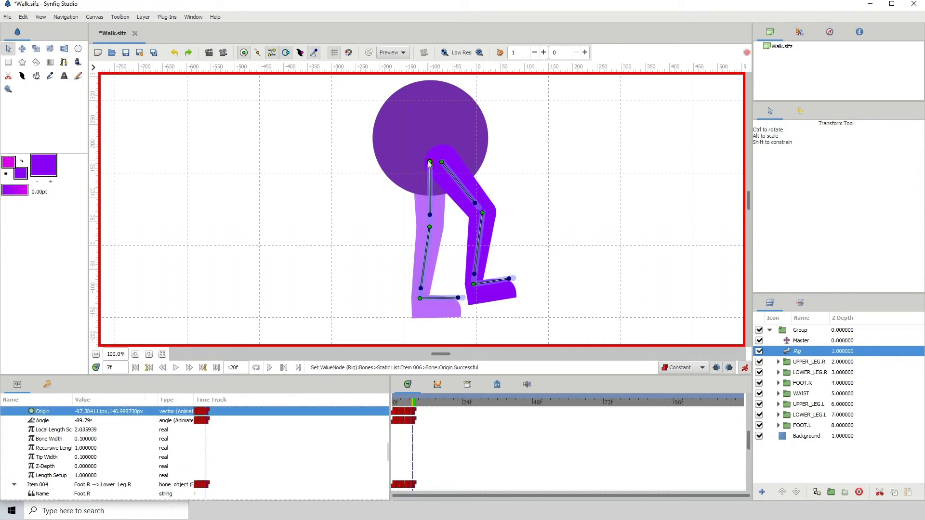
pyautogui.moveTo(430, 163); pyautogui.dragTo(427, 162)
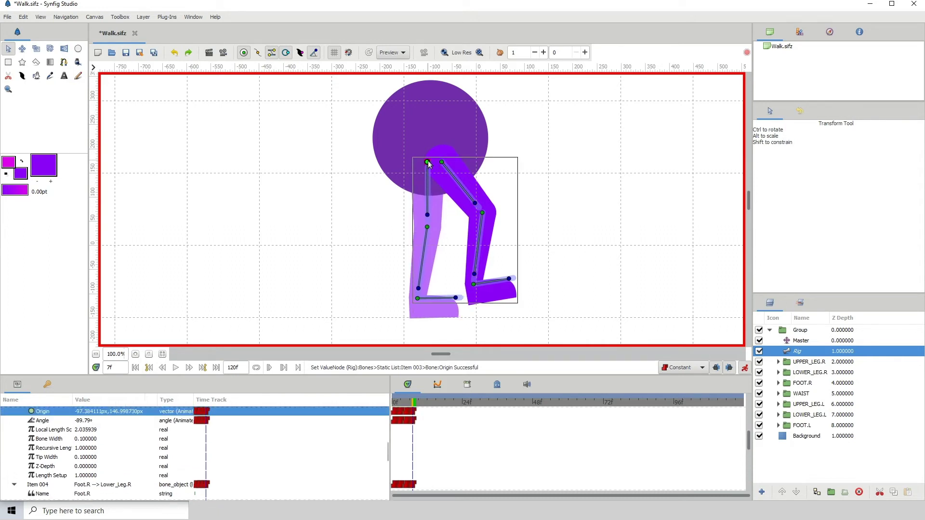
# Step: Scrub the animation up to frame 7 and compare neighbouring poses with onion skin temporarily switched on
pyautogui.click(396, 403)
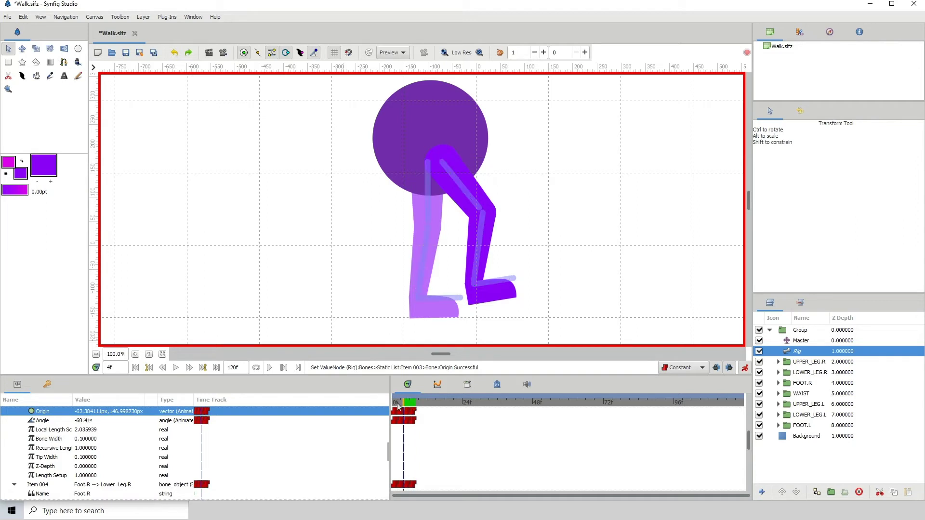
pyautogui.moveTo(397, 408)
pyautogui.mouseDown()
pyautogui.moveTo(427, 407)
pyautogui.moveTo(395, 407)
pyautogui.moveTo(412, 408)
pyautogui.mouseUp()
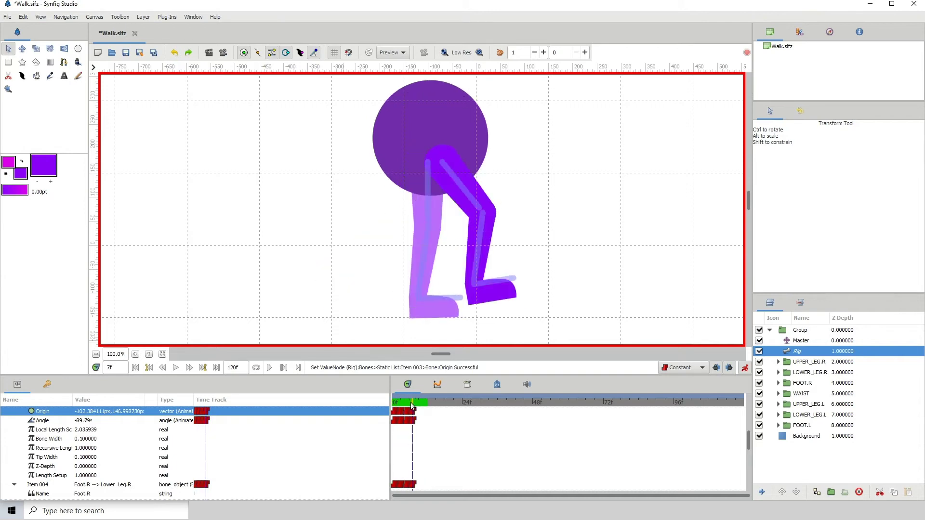
pyautogui.click(501, 53)
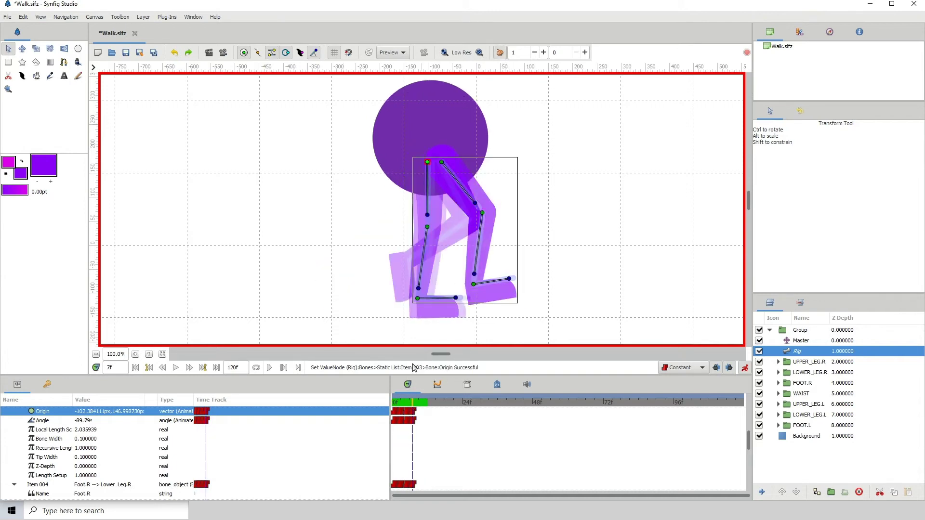
pyautogui.click(407, 404)
pyautogui.click(407, 406)
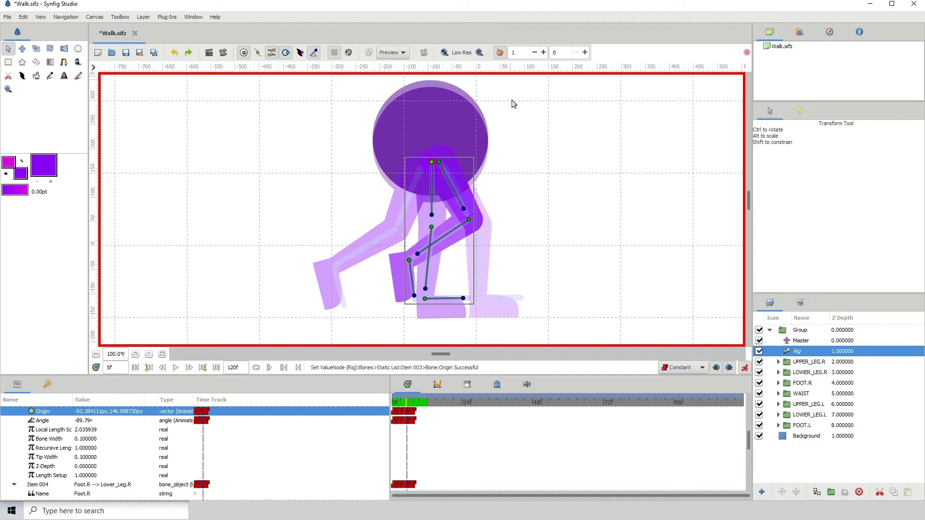
pyautogui.click(500, 53)
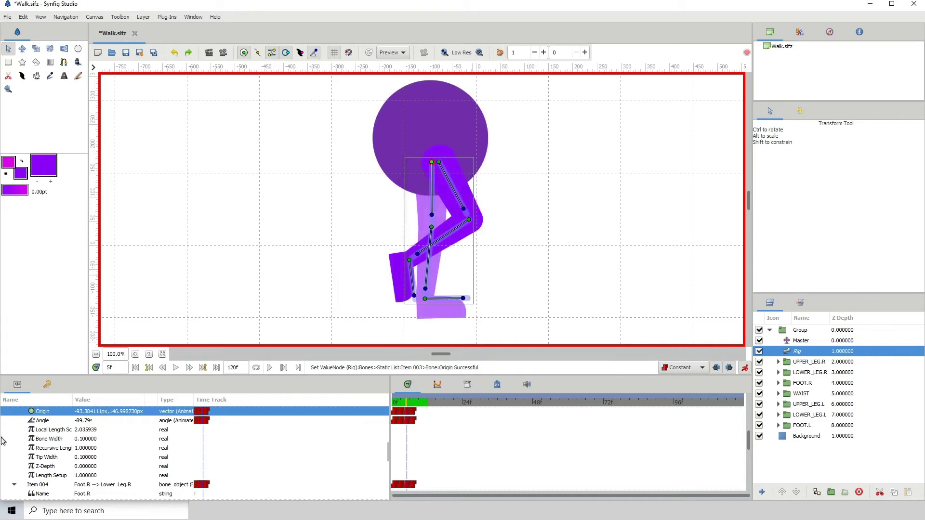
# Step: Collapse the Rig's Bones list and compare the leg poses at frames 1, 5, 7 and 8
pyautogui.scroll(10, 4, 441)
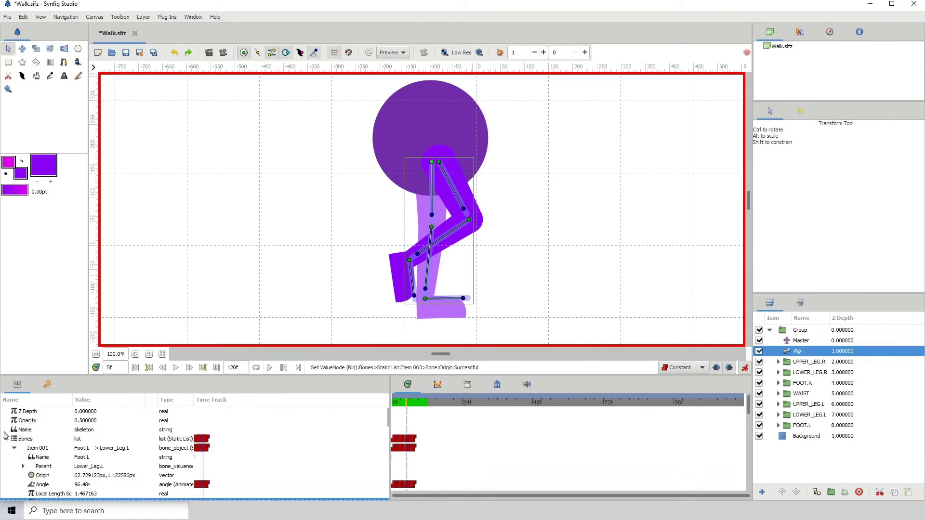
pyautogui.click(5, 439)
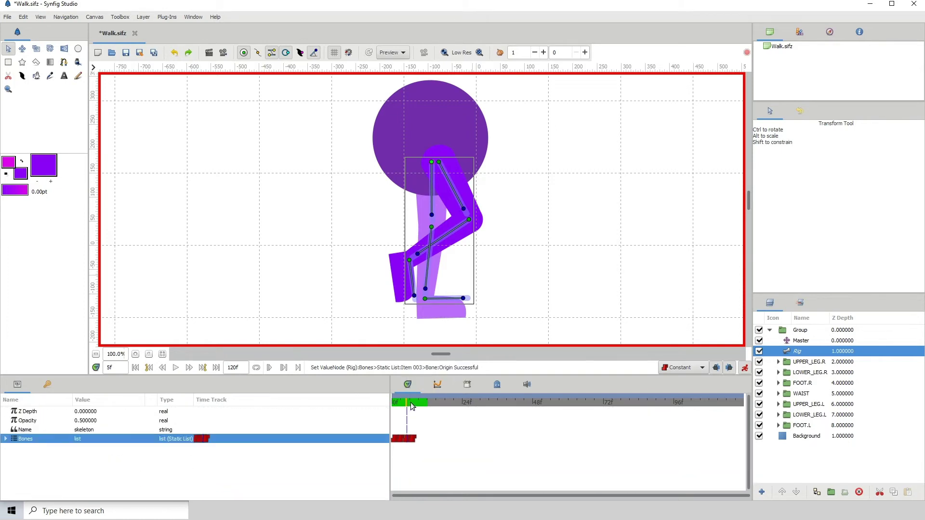
pyautogui.moveTo(412, 406)
pyautogui.mouseDown()
pyautogui.moveTo(398, 404)
pyautogui.moveTo(412, 403)
pyautogui.mouseUp()
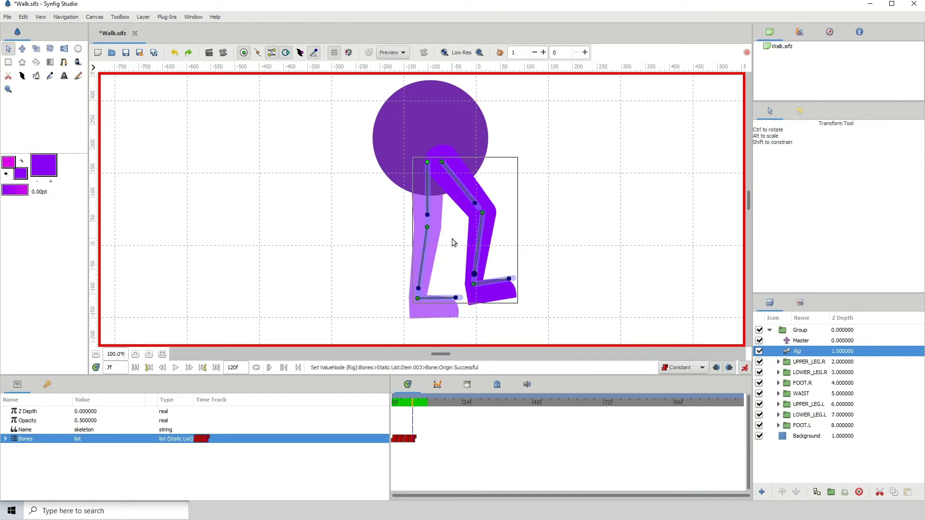
pyautogui.click(396, 404)
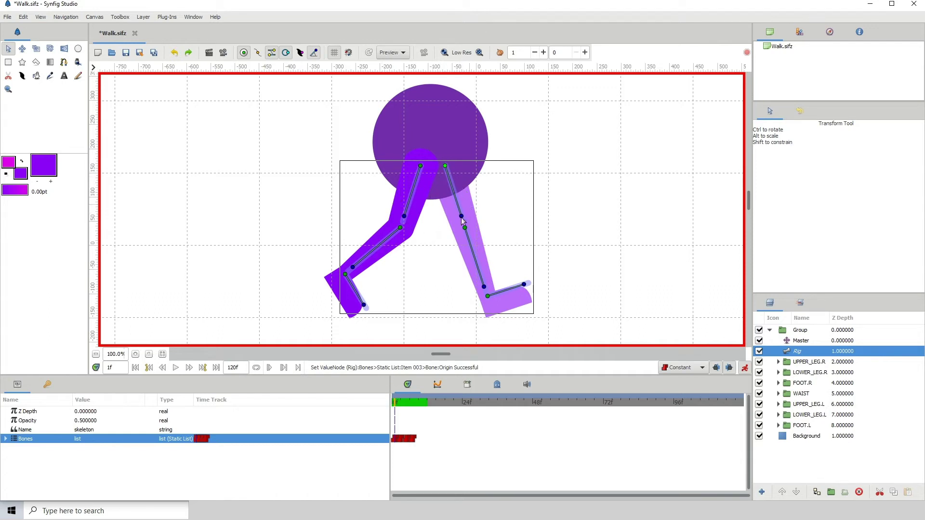
pyautogui.moveTo(395, 404); pyautogui.dragTo(407, 404)
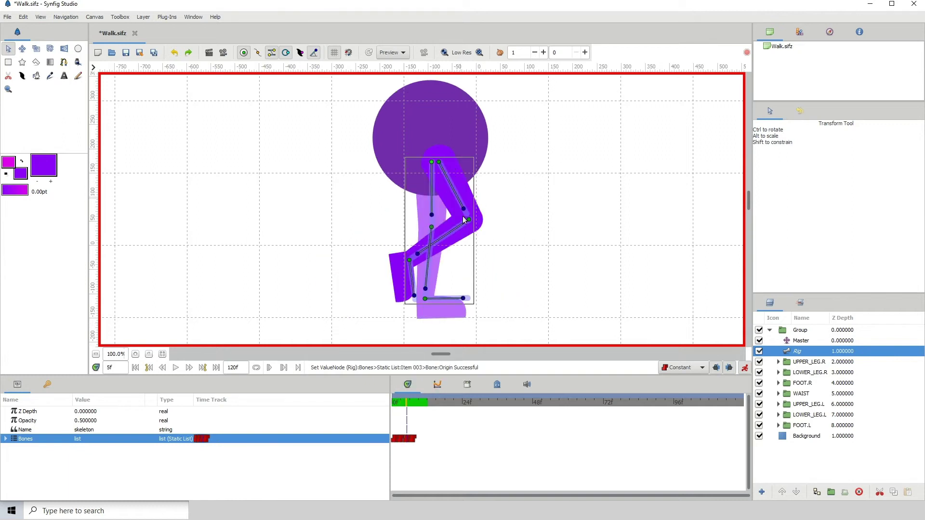
pyautogui.click(414, 406)
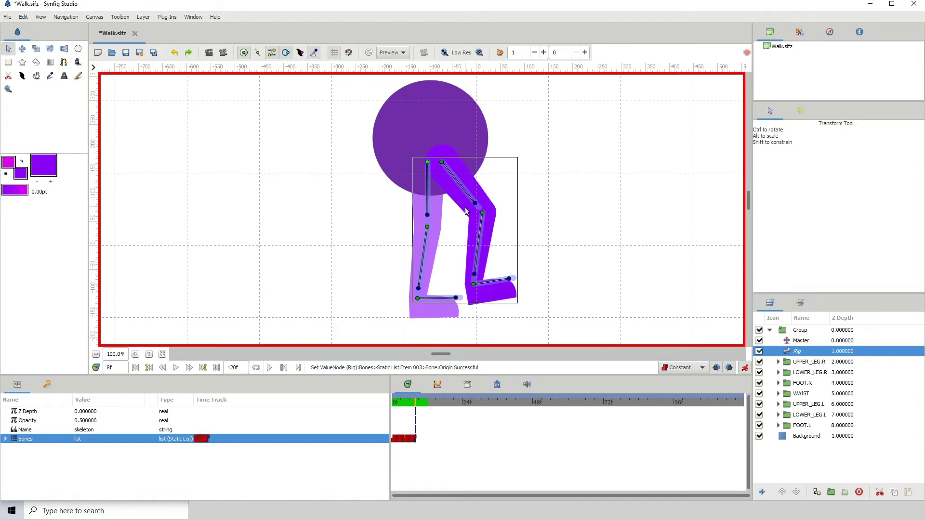
pyautogui.click(395, 403)
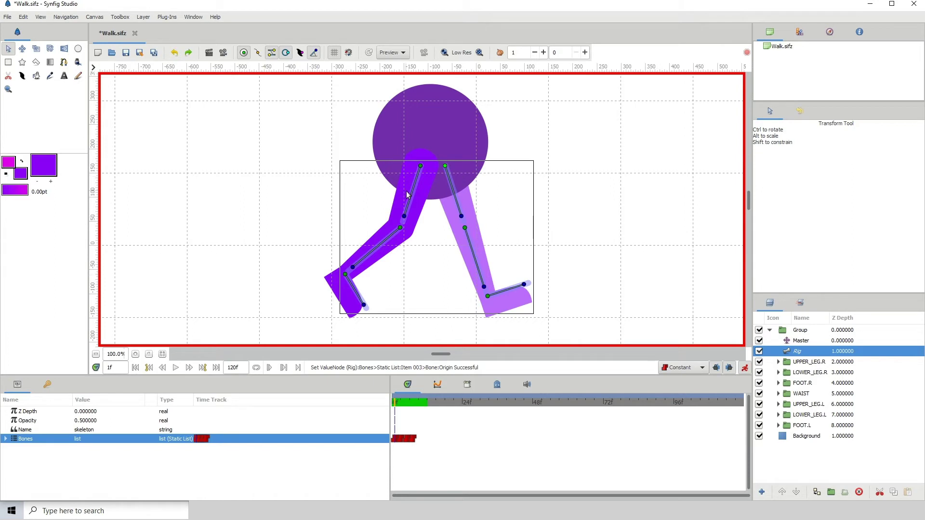
pyautogui.click(414, 404)
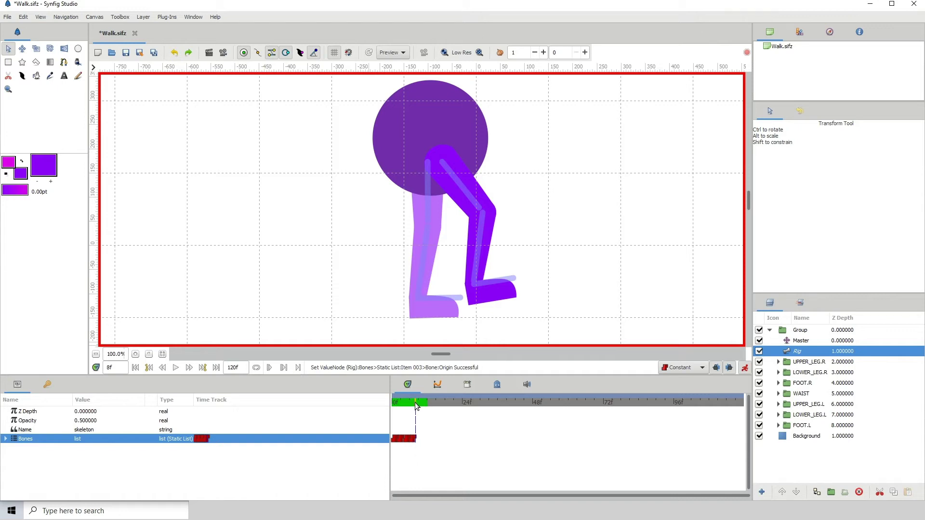
# Step: Duplicate all Bones waypoints from frame 1 to frame 9 of the Rig layer
pyautogui.click(417, 405)
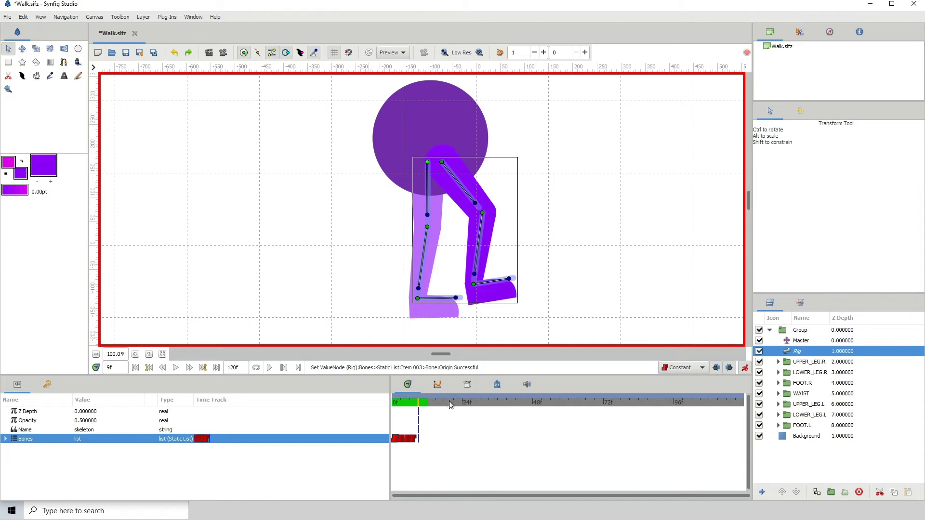
pyautogui.scroll(3, 449, 401)
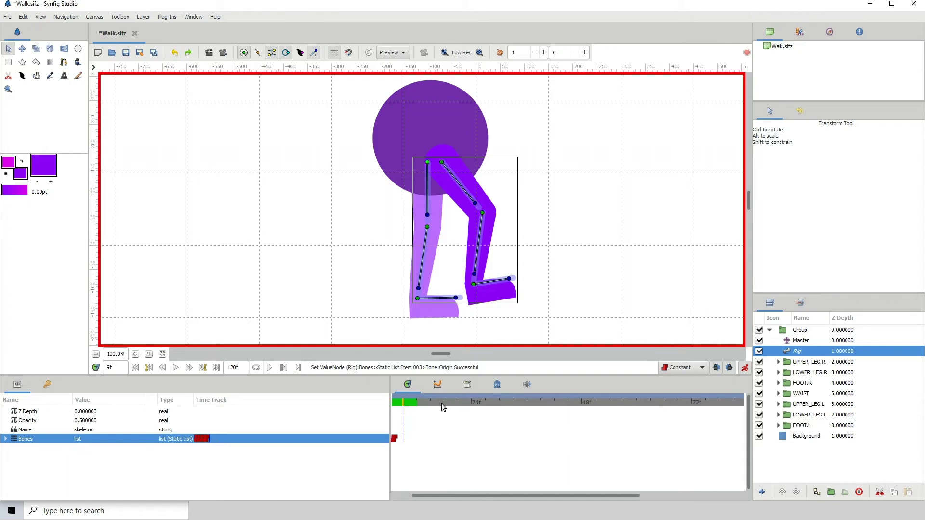
pyautogui.scroll(-1, 438, 402)
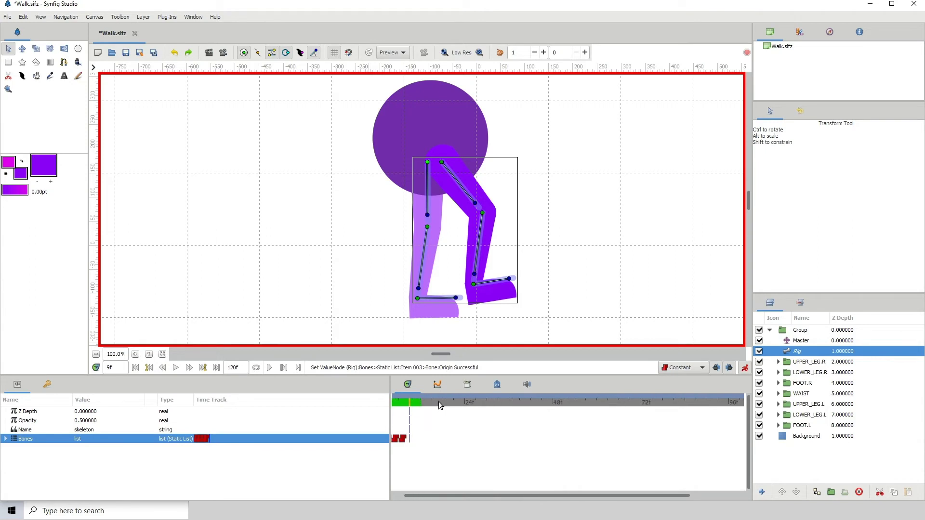
pyautogui.scroll(1, 439, 402)
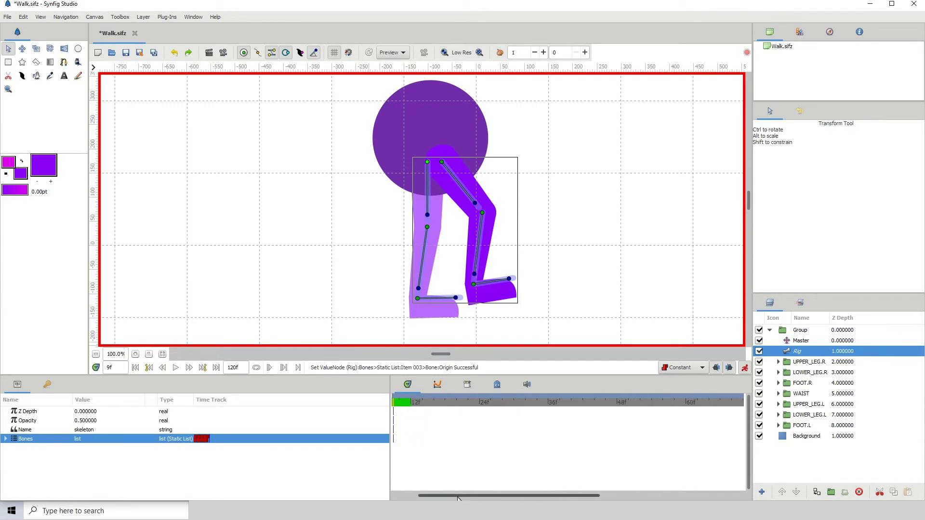
pyautogui.moveTo(456, 497); pyautogui.dragTo(432, 497)
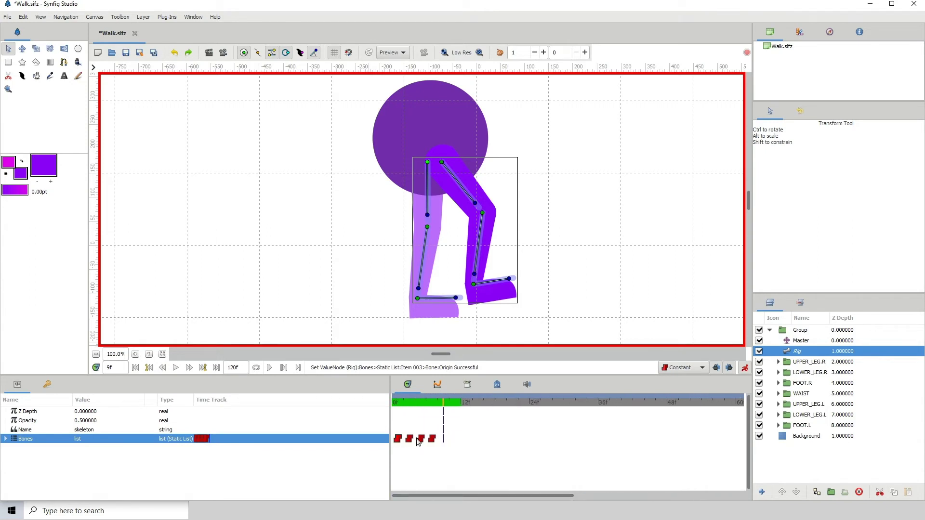
pyautogui.rightClick(396, 440)
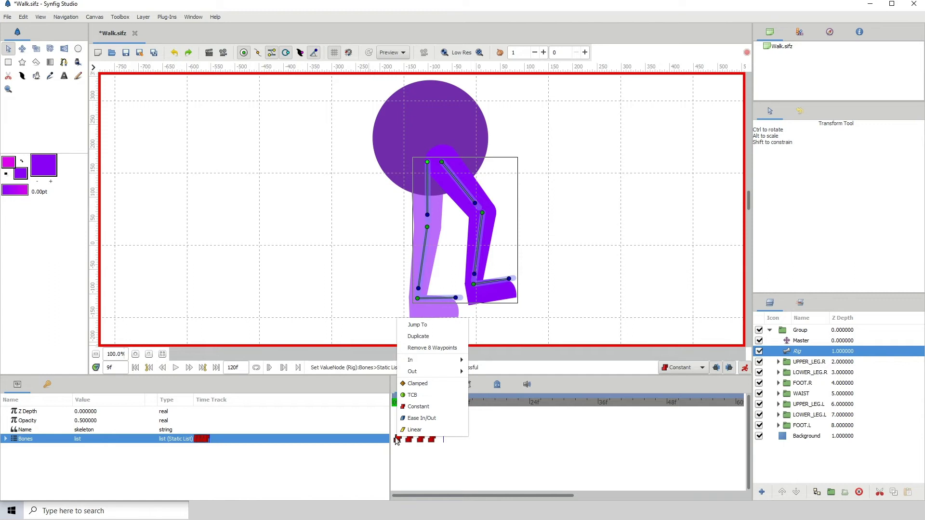
pyautogui.click(422, 336)
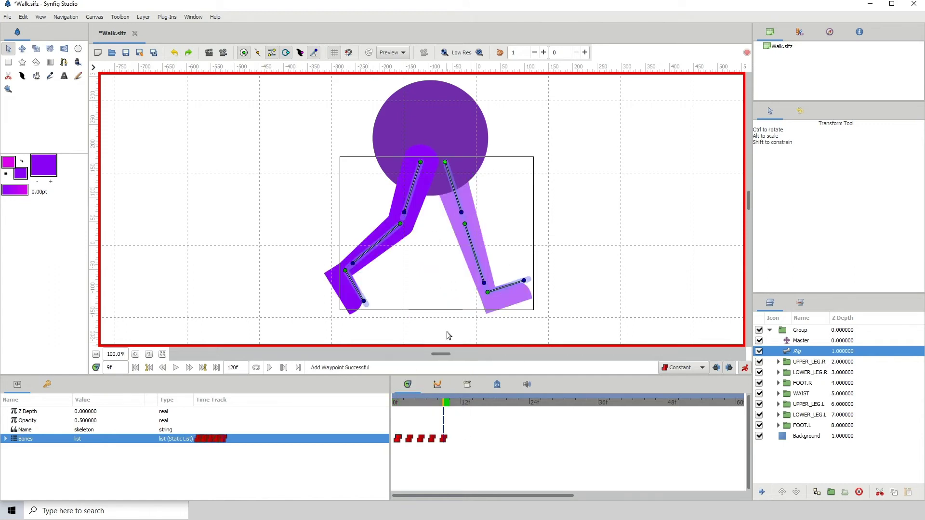
# Step: At frame 9, swing the right leg forward with its toes raised and bend the left leg back behind the body
pyautogui.moveTo(441, 403); pyautogui.dragTo(440, 405)
pyautogui.moveTo(353, 263); pyautogui.dragTo(379, 275)
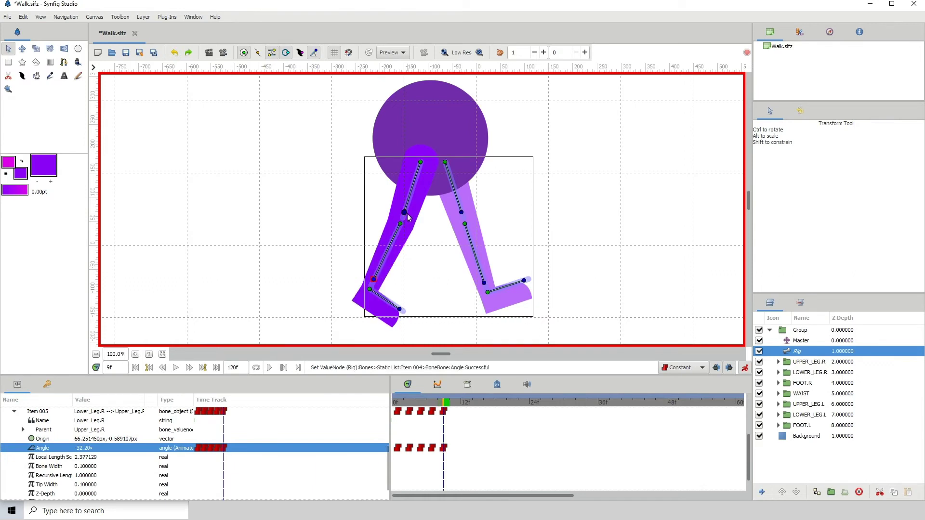
pyautogui.moveTo(403, 212); pyautogui.dragTo(438, 222)
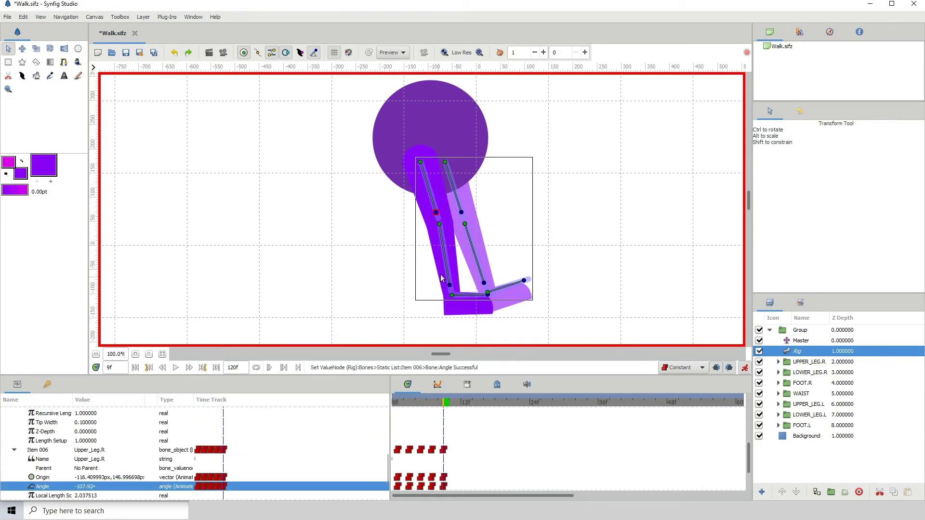
pyautogui.moveTo(453, 288); pyautogui.dragTo(458, 288)
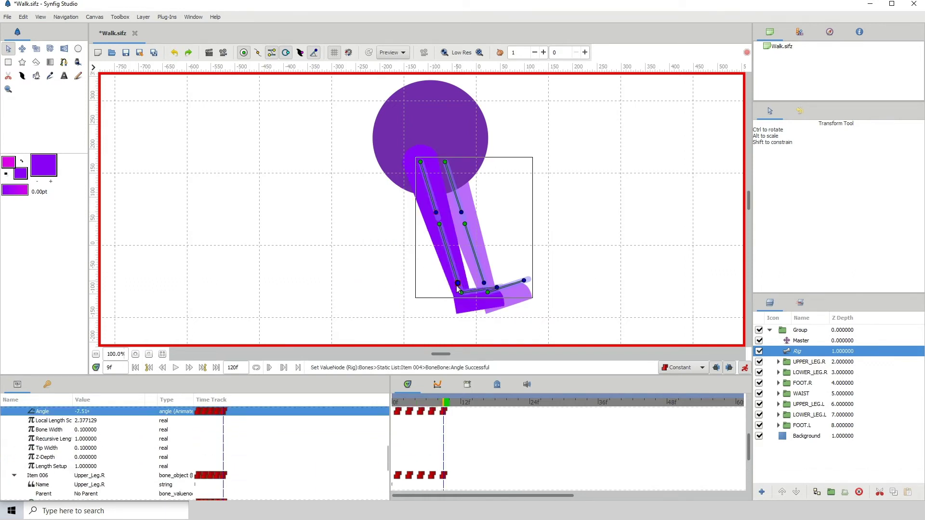
pyautogui.click(497, 284)
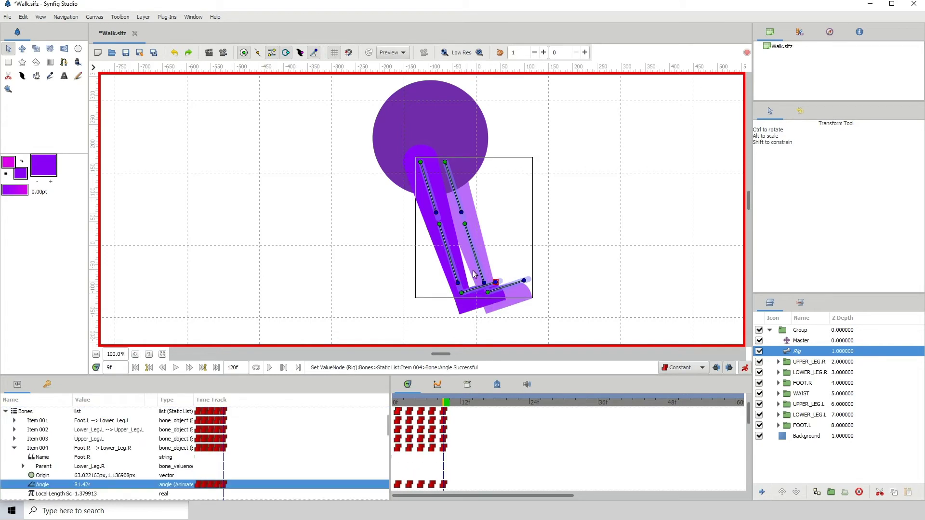
pyautogui.moveTo(483, 284); pyautogui.dragTo(436, 280)
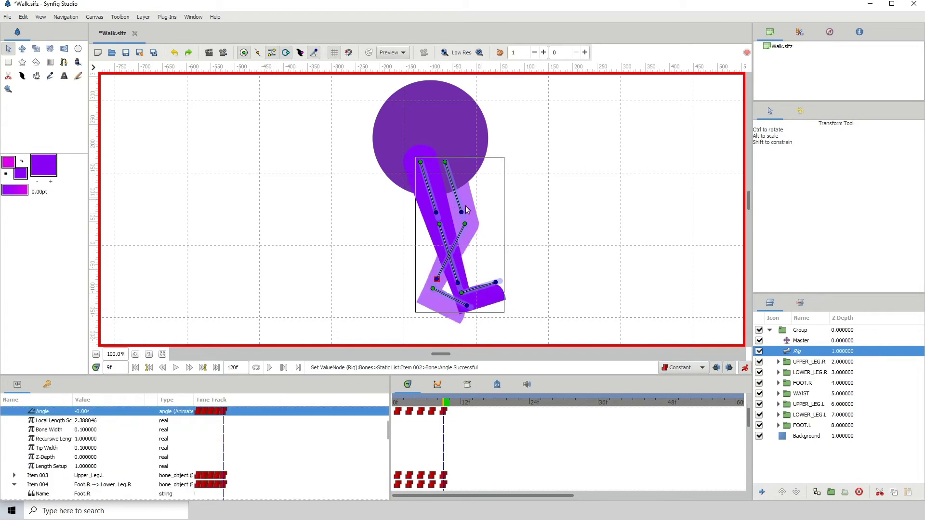
pyautogui.moveTo(461, 215); pyautogui.dragTo(384, 257)
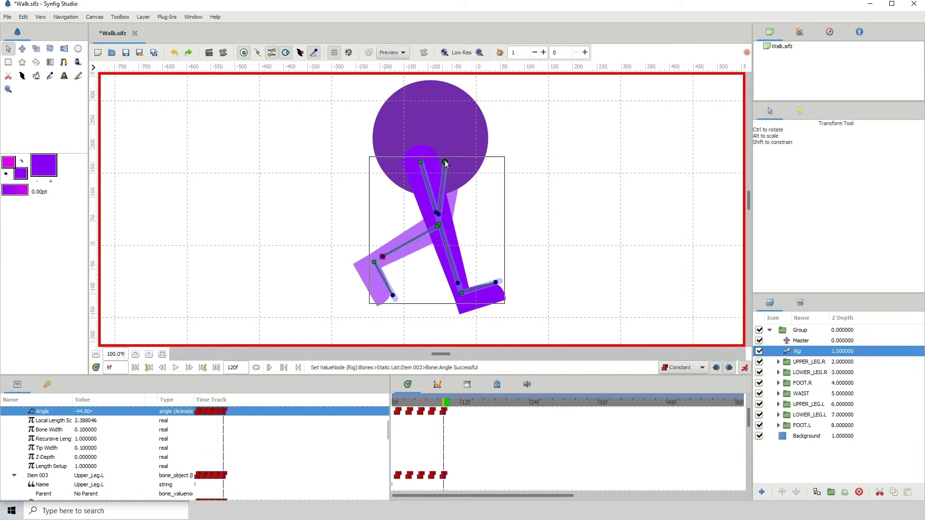
# Step: At frame 9, move the right upper leg's origin forward and the left's back to x about -125 px, refining the left leg against frame 1
pyautogui.click(421, 162)
pyautogui.moveTo(421, 162); pyautogui.dragTo(440, 162)
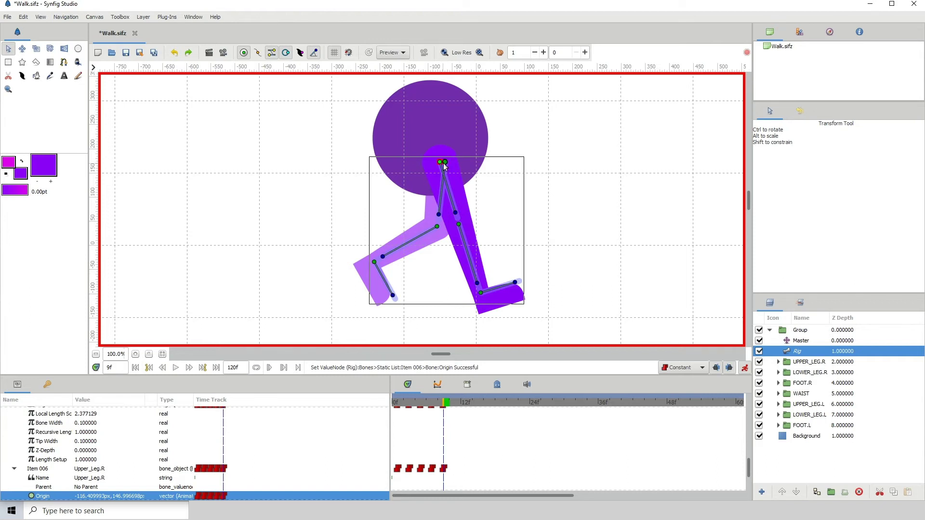
pyautogui.click(444, 163)
pyautogui.moveTo(445, 163); pyautogui.dragTo(416, 162)
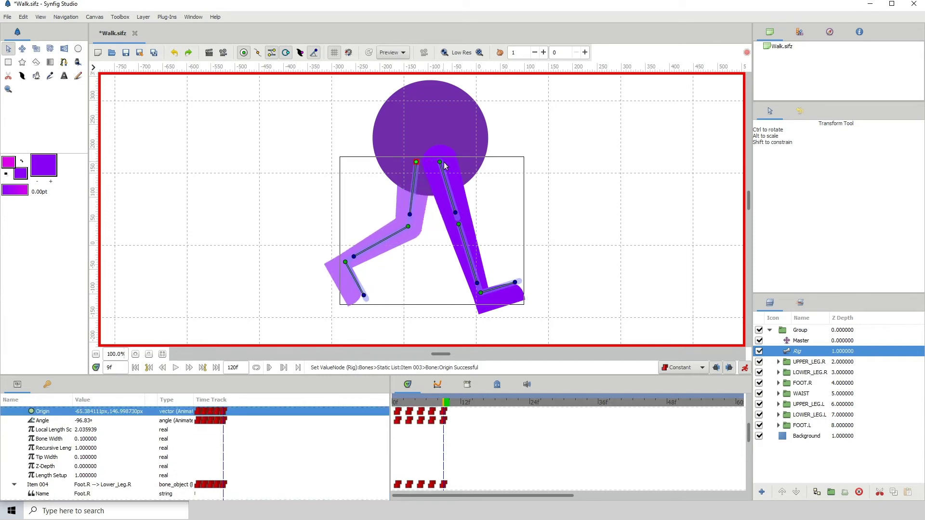
pyautogui.click(443, 165)
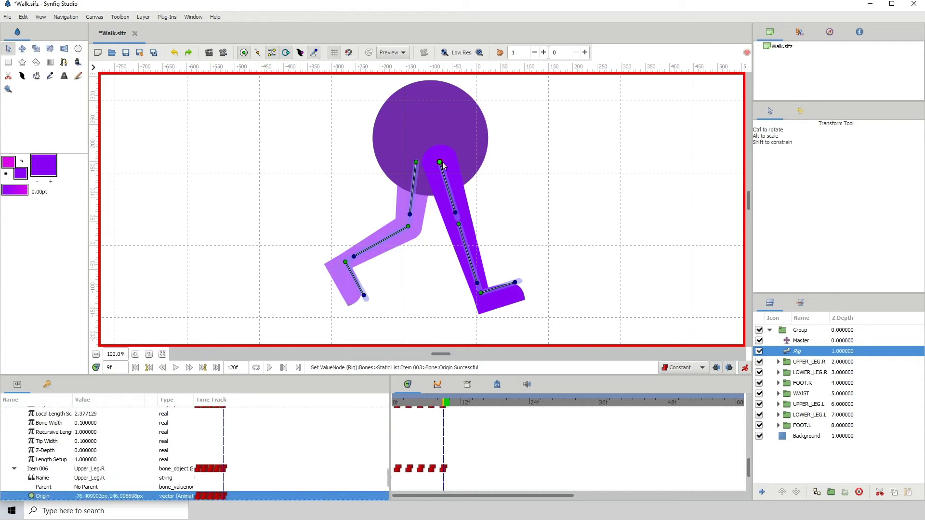
pyautogui.moveTo(442, 165); pyautogui.dragTo(444, 165)
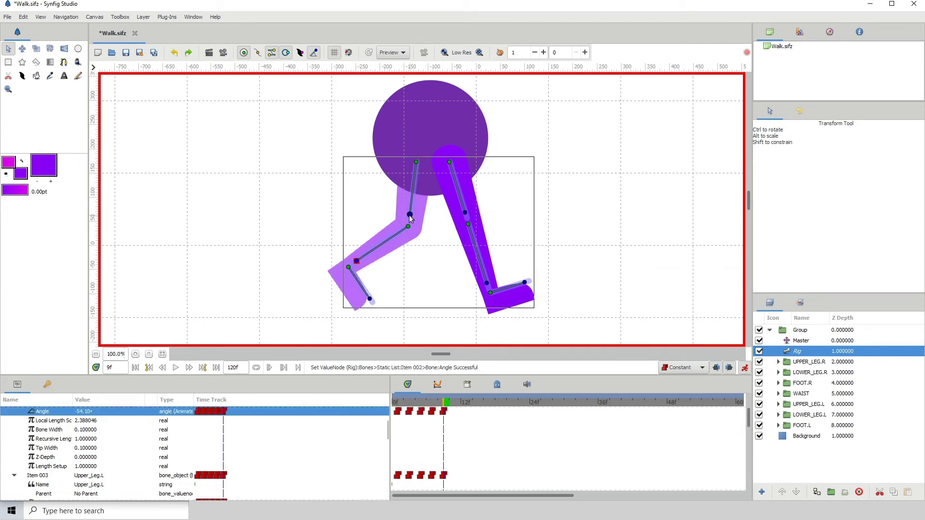
pyautogui.moveTo(410, 214); pyautogui.dragTo(404, 213)
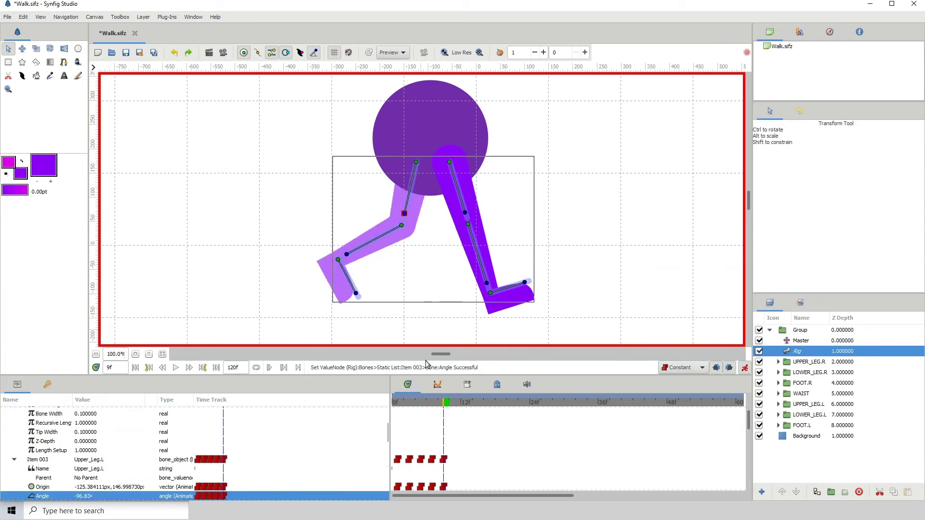
pyautogui.click(398, 403)
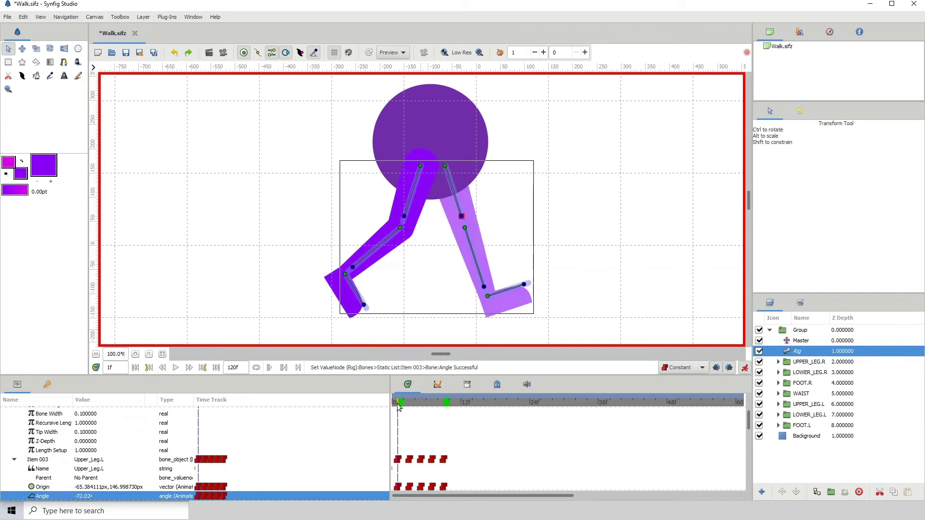
pyautogui.click(445, 403)
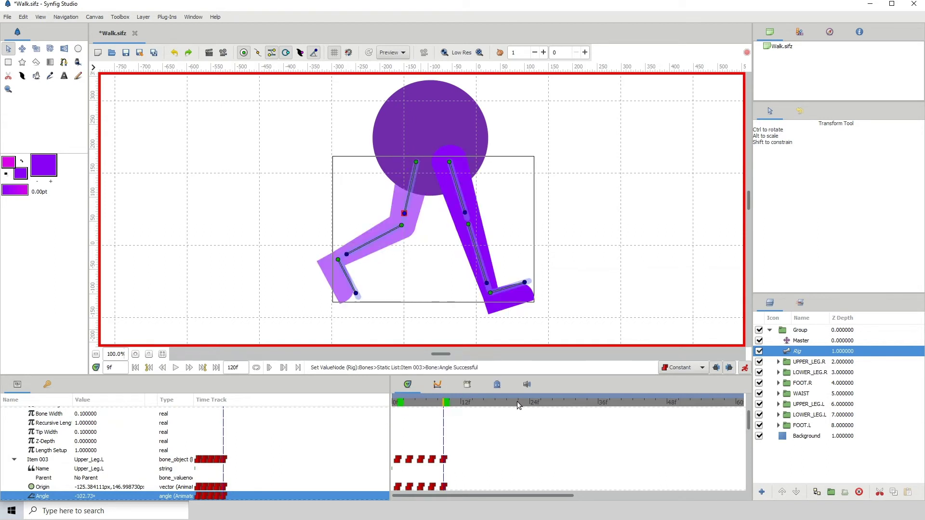
# Step: At frame 7, raise the Master layer's origin to y 28 px
pyautogui.click(800, 342)
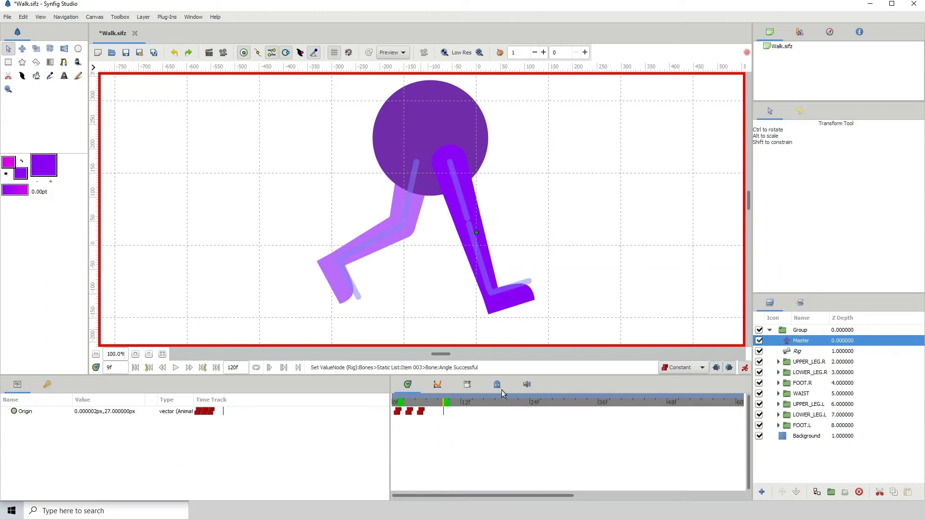
pyautogui.moveTo(428, 405); pyautogui.dragTo(430, 406)
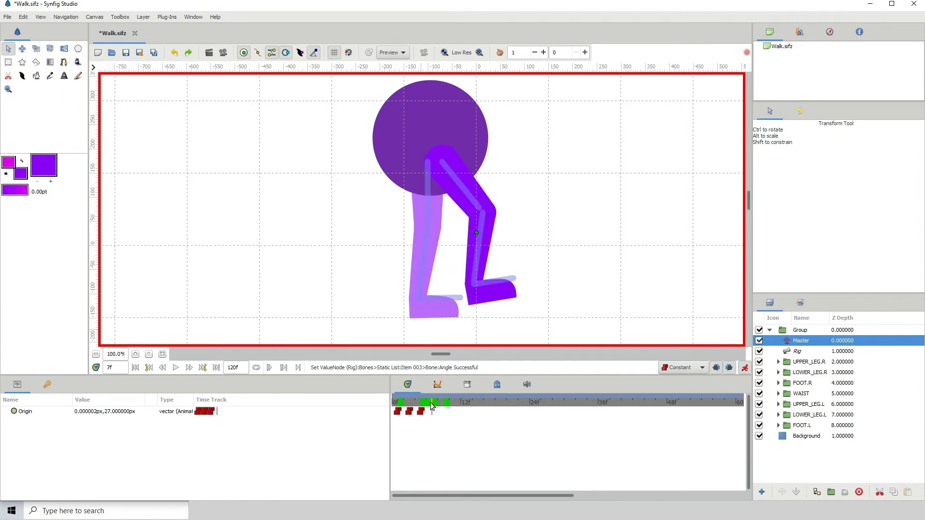
pyautogui.click(804, 351)
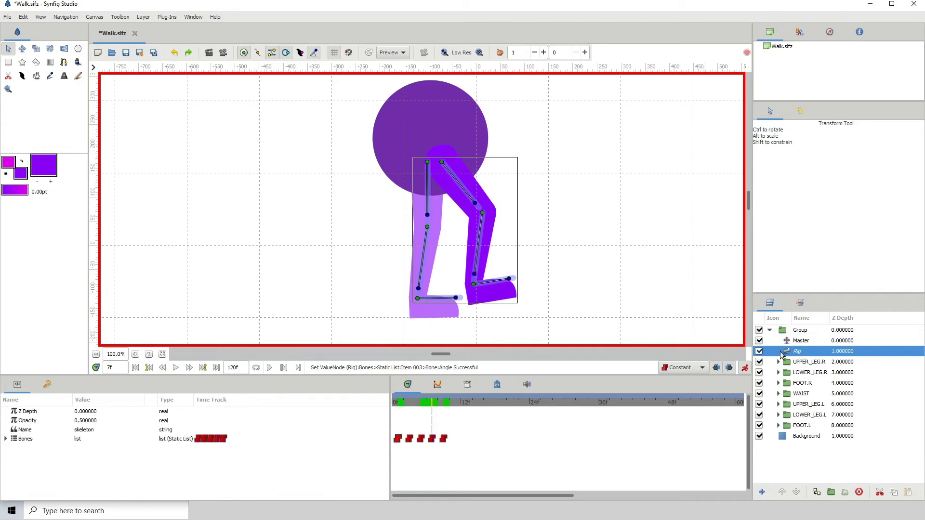
pyautogui.click(432, 439)
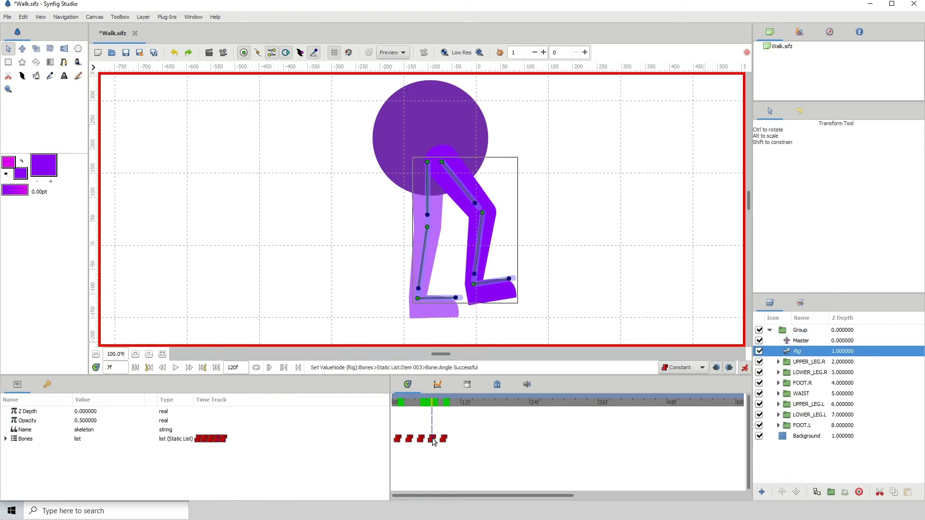
pyautogui.click(798, 342)
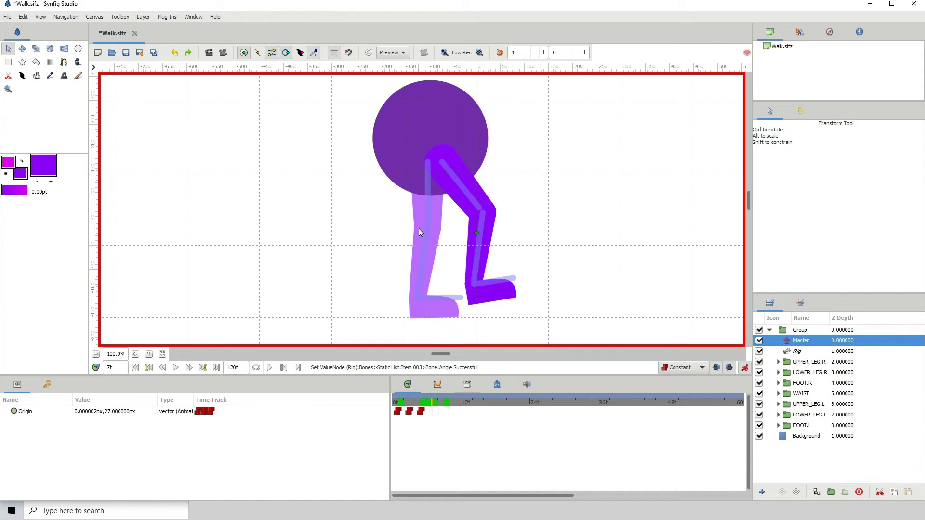
pyautogui.click(476, 234)
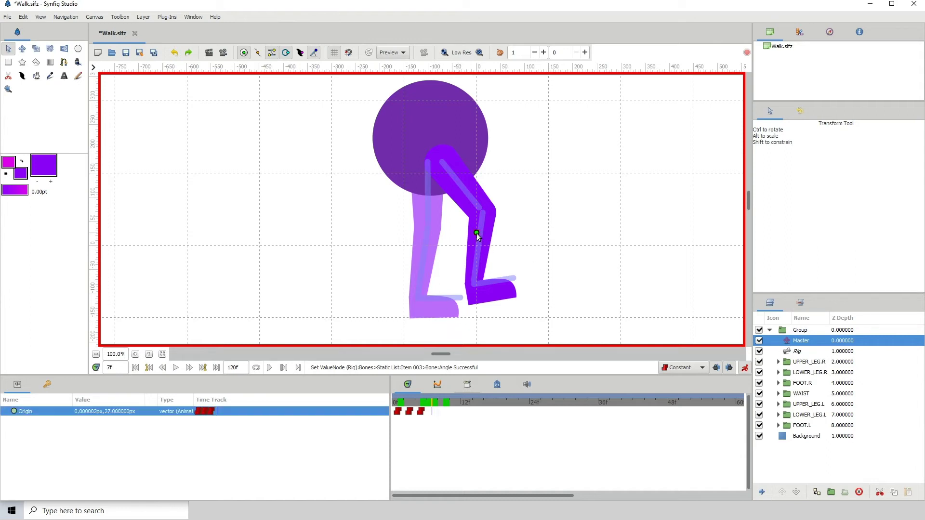
pyautogui.click(476, 234)
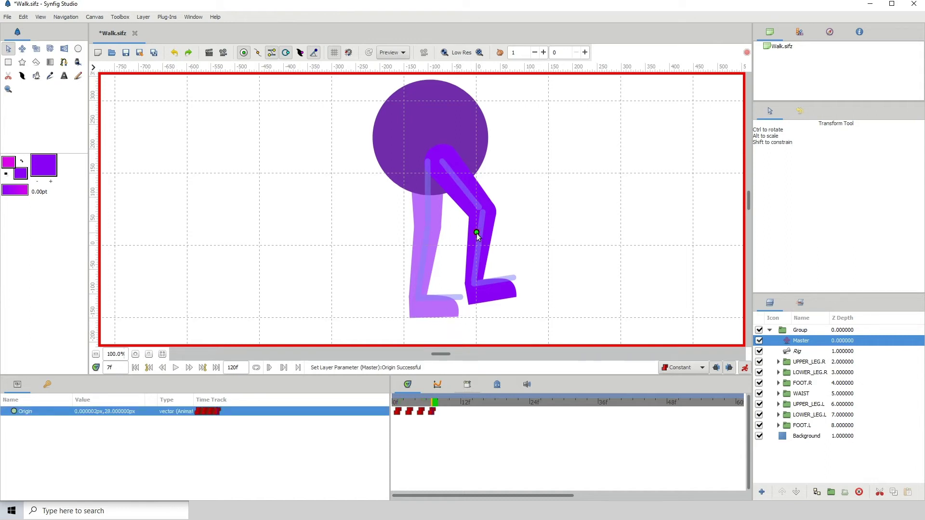
# Step: At frame 7, rotate the left foot to about 97.7° and slightly adjust the right foot's angle, then collapse the Bones list
pyautogui.click(455, 298)
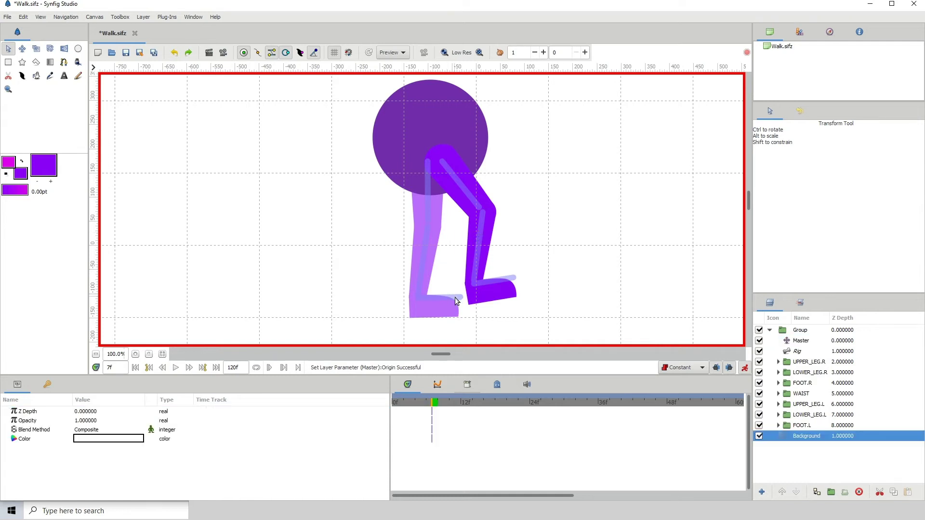
pyautogui.click(456, 299)
pyautogui.click(456, 299)
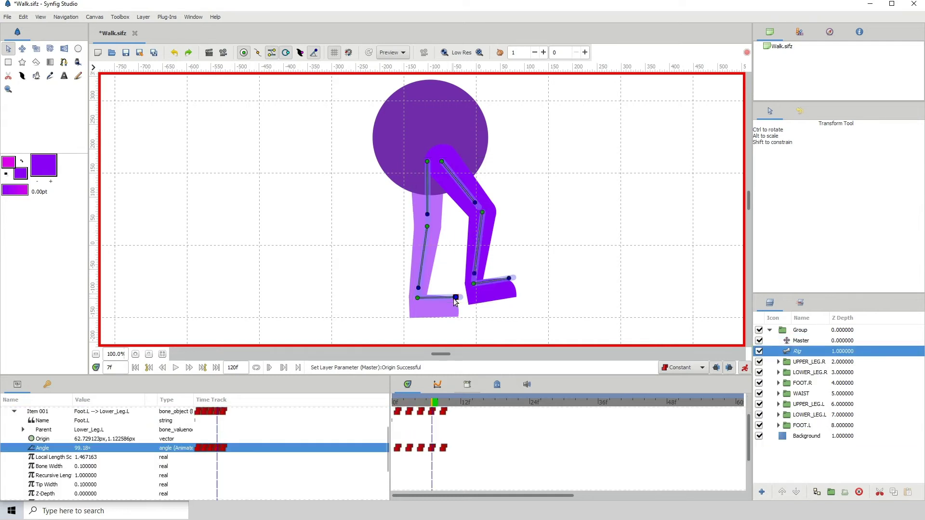
pyautogui.click(456, 300)
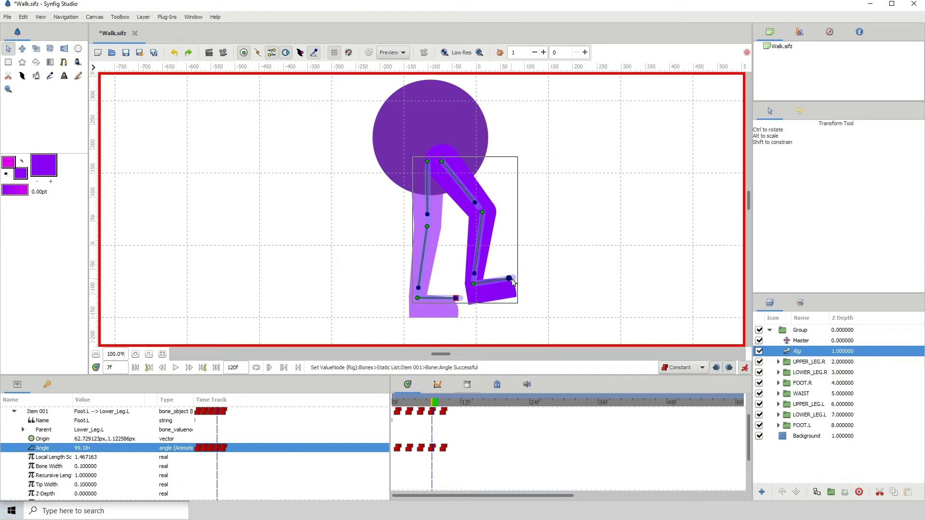
pyautogui.click(475, 275)
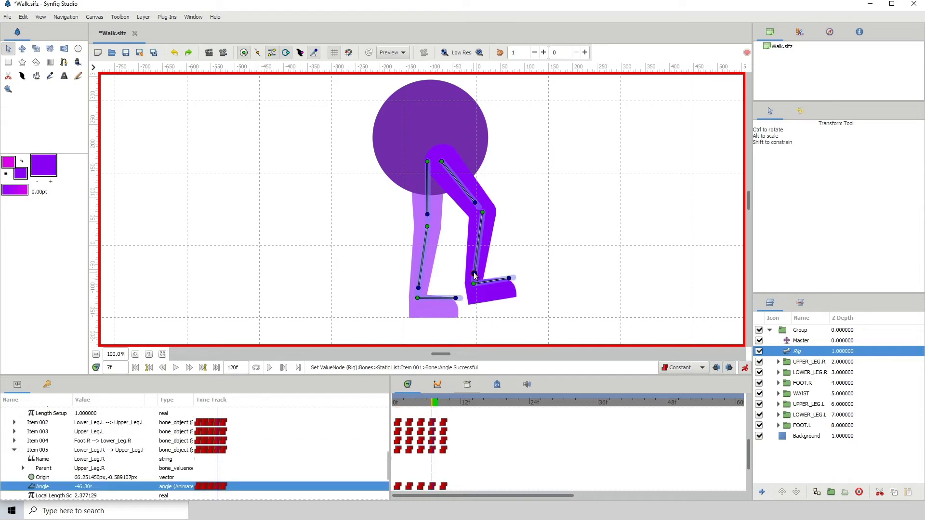
pyautogui.click(475, 275)
pyautogui.scroll(5, 48, 457)
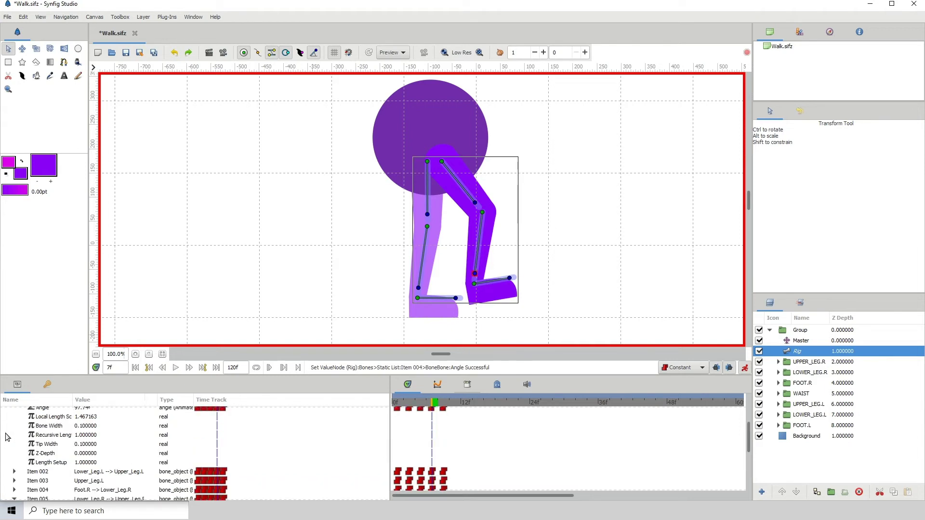
pyautogui.click(8, 438)
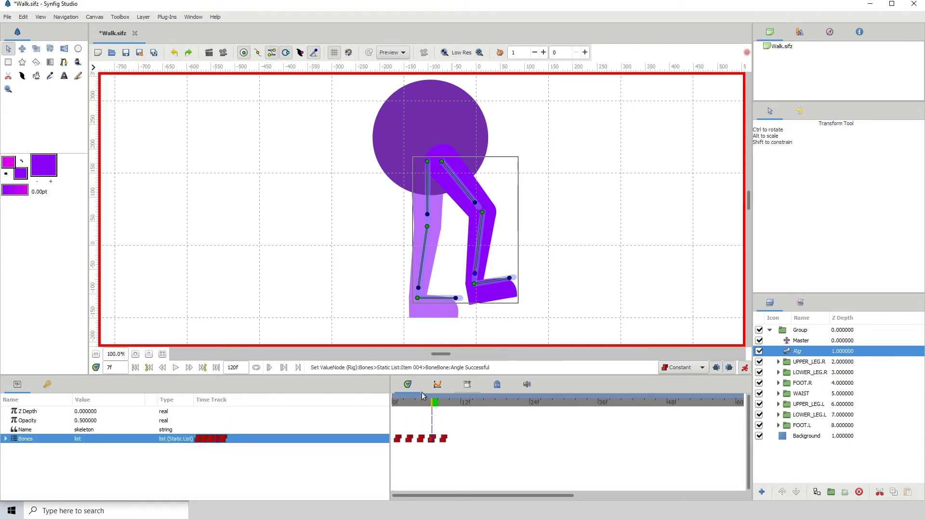
# Step: Duplicate the Master layer's Origin waypoint from frame 1 to frame 9
pyautogui.moveTo(429, 404); pyautogui.dragTo(445, 403)
pyautogui.click(800, 341)
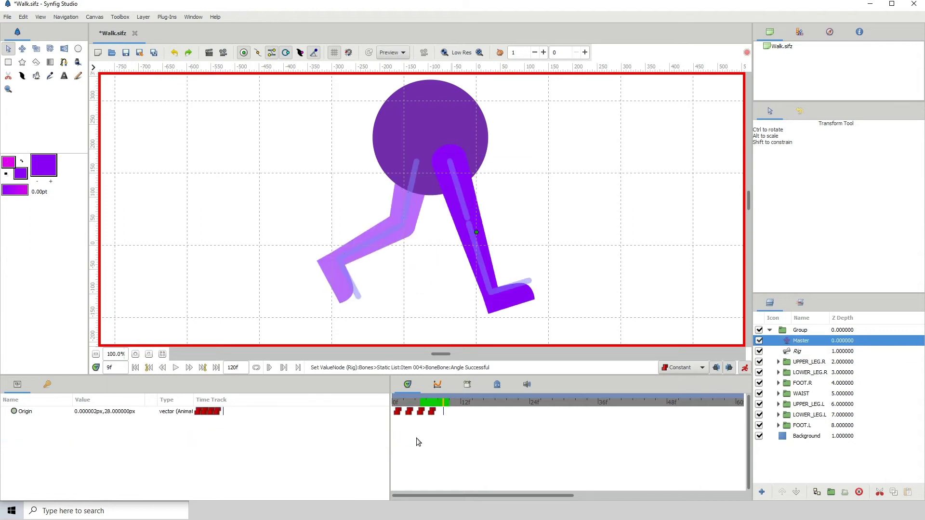
pyautogui.click(477, 233)
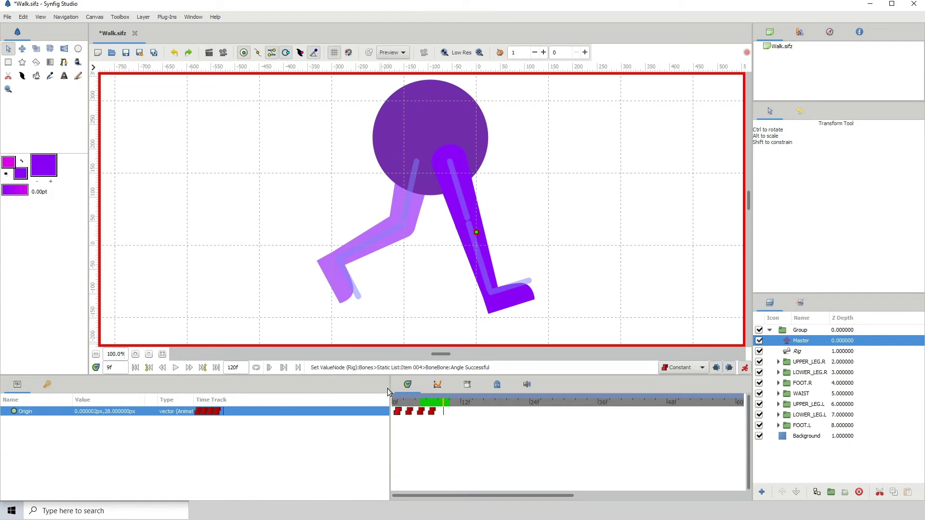
pyautogui.rightClick(397, 413)
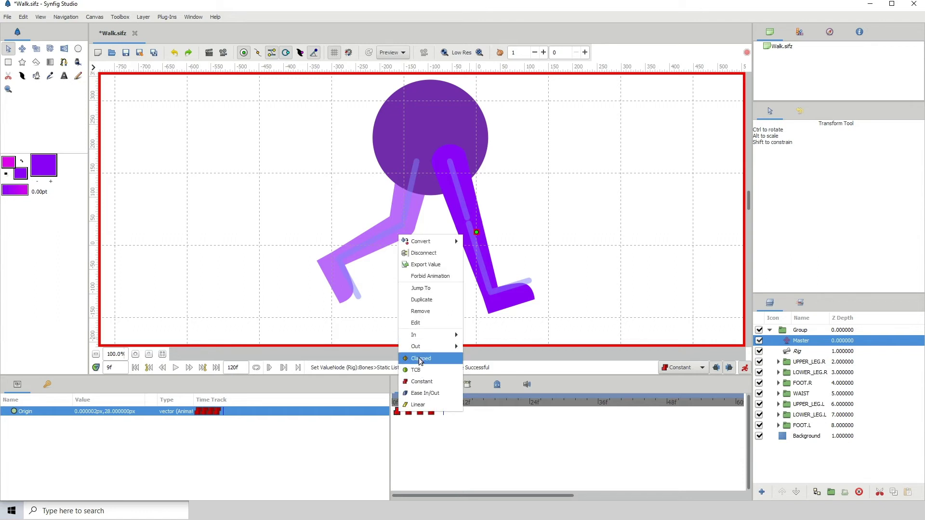
pyautogui.click(422, 300)
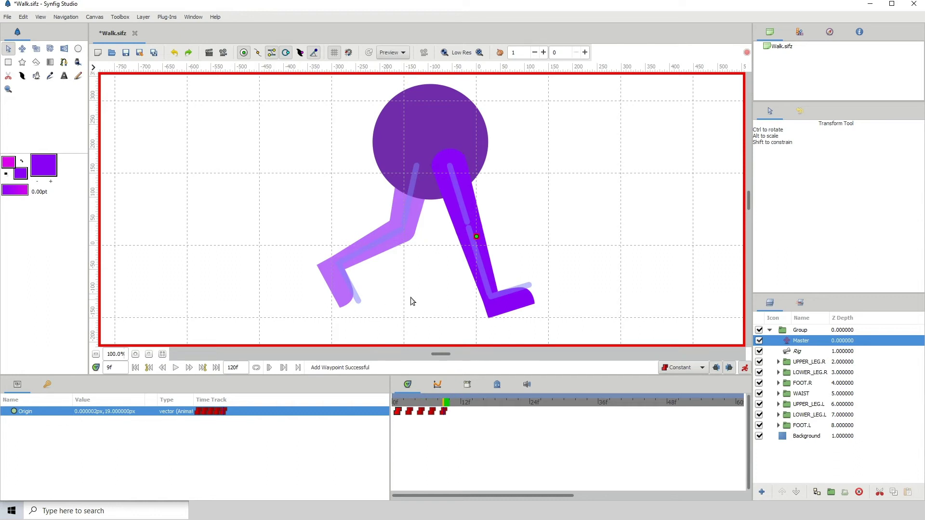
# Step: At frame 9, lower the bent left leg to match frame 1, with the upper leg at about -101.7° and the foot at about 89.7°
pyautogui.click(399, 401)
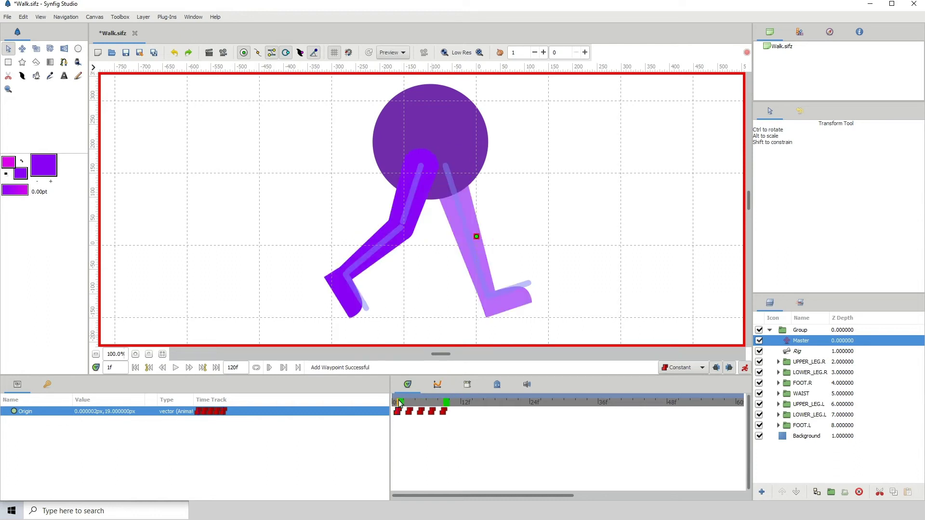
pyautogui.click(444, 400)
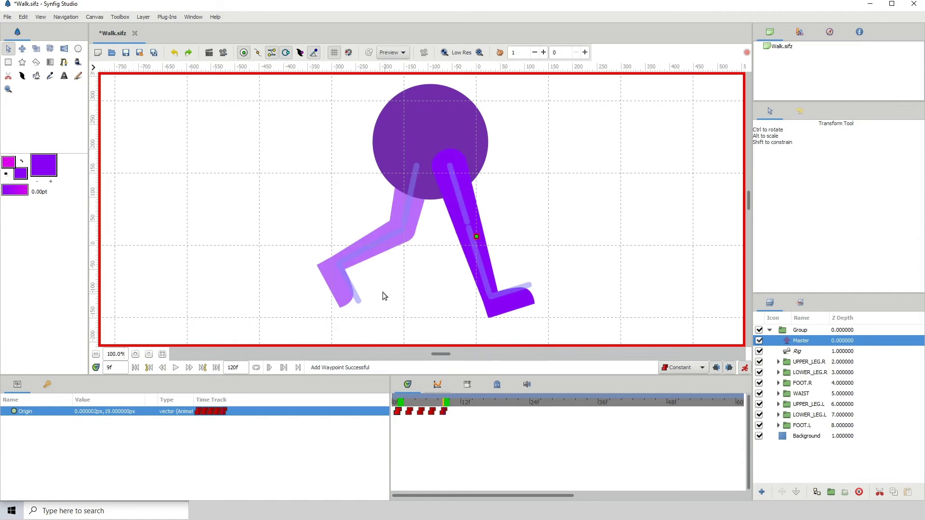
pyautogui.click(380, 244)
pyautogui.click(380, 245)
pyautogui.click(349, 263)
pyautogui.moveTo(348, 262); pyautogui.dragTo(354, 270)
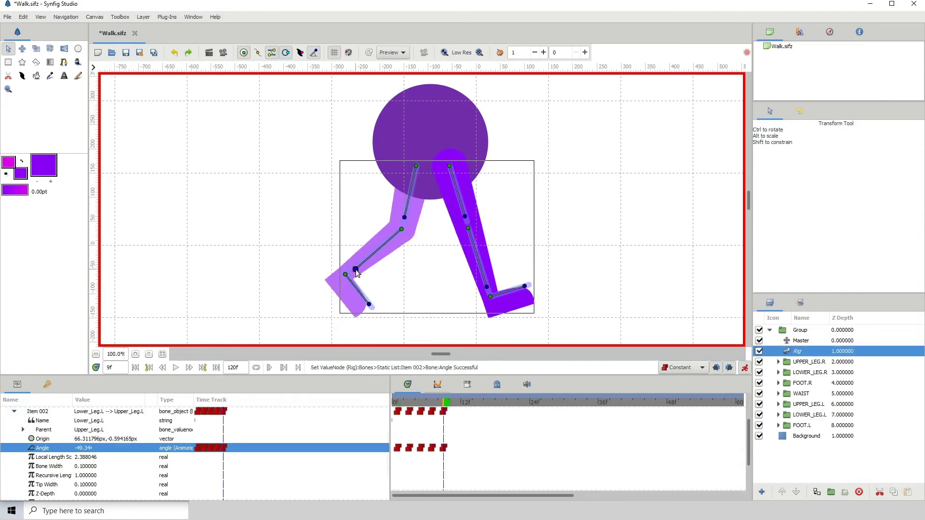
pyautogui.click(405, 218)
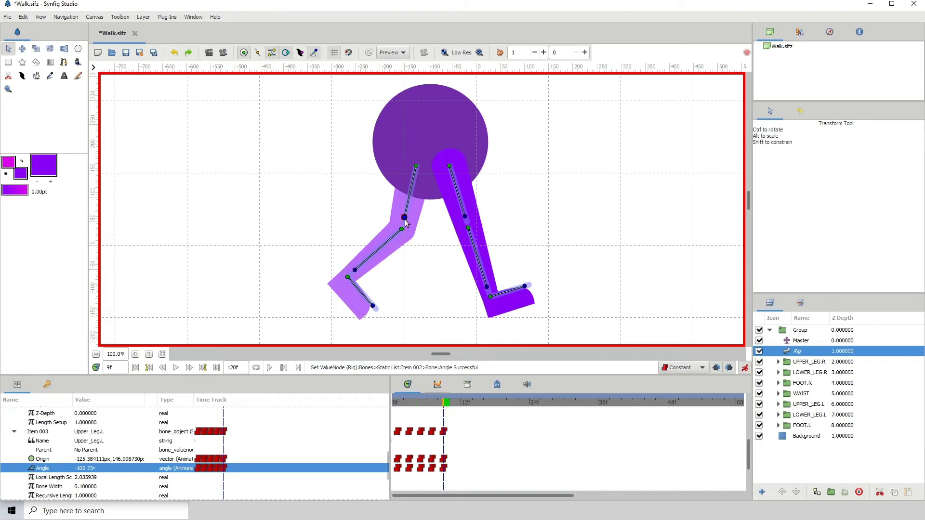
pyautogui.moveTo(405, 221); pyautogui.dragTo(407, 221)
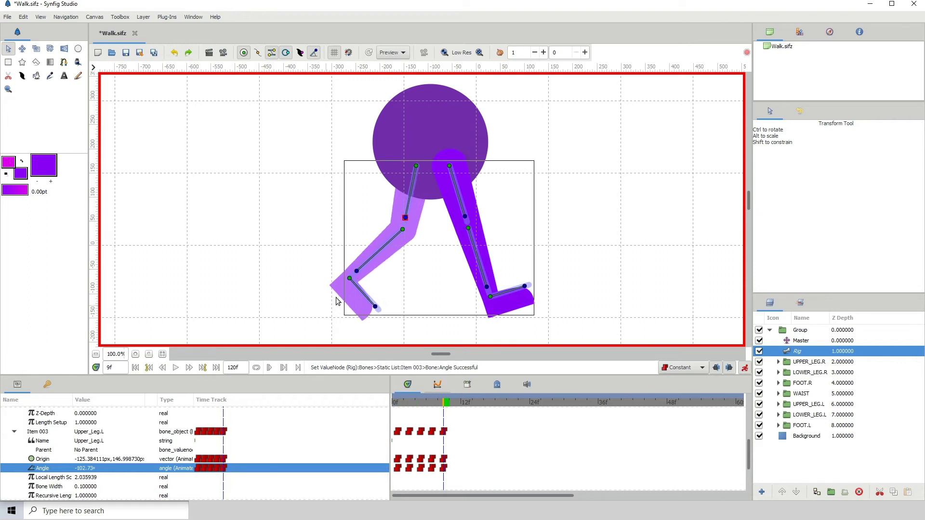
pyautogui.click(355, 270)
pyautogui.moveTo(356, 269); pyautogui.dragTo(354, 275)
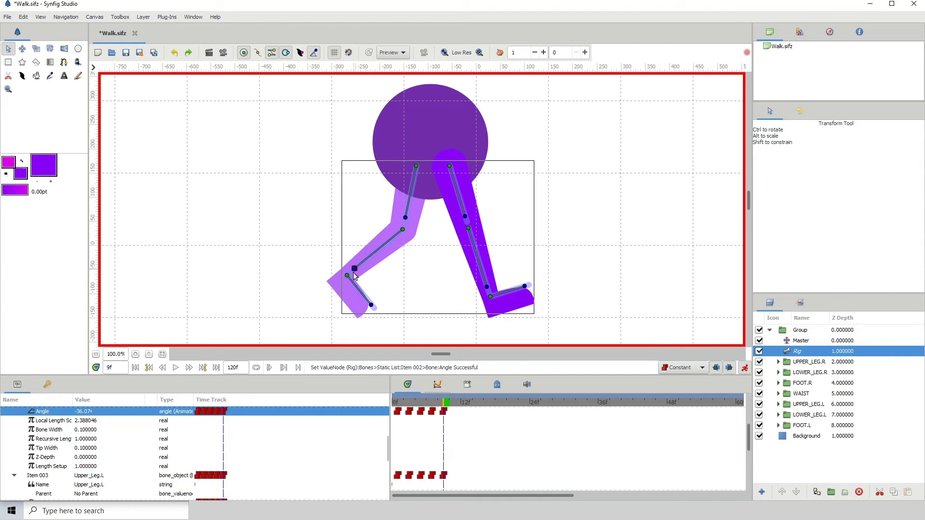
pyautogui.click(371, 305)
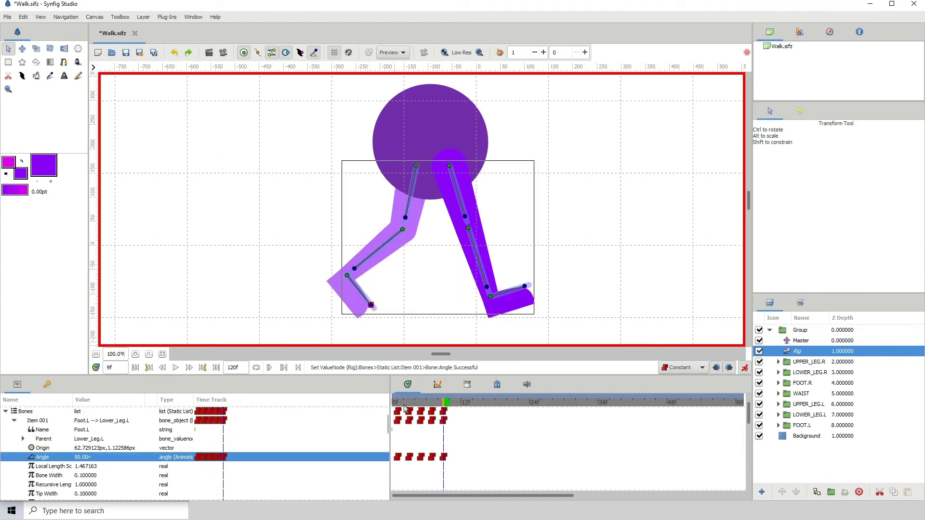
# Step: Compare the leg poses at frames 1 and 9, and place the right upper leg's origin at x about -116 px at frame 1
pyautogui.click(398, 402)
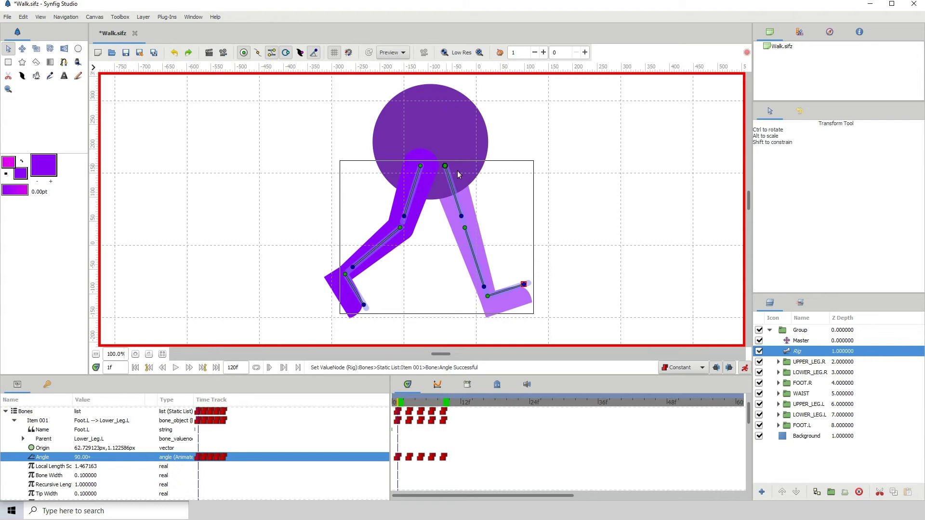
pyautogui.click(443, 403)
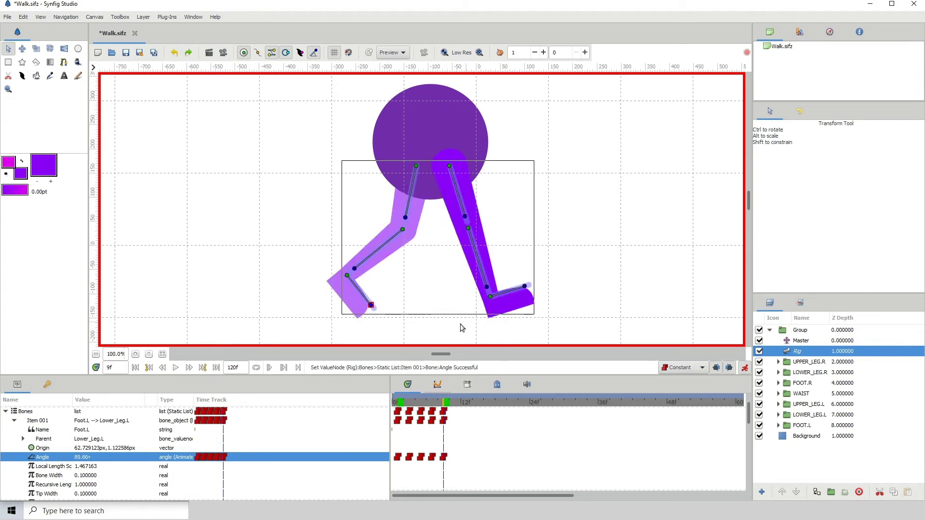
pyautogui.click(398, 403)
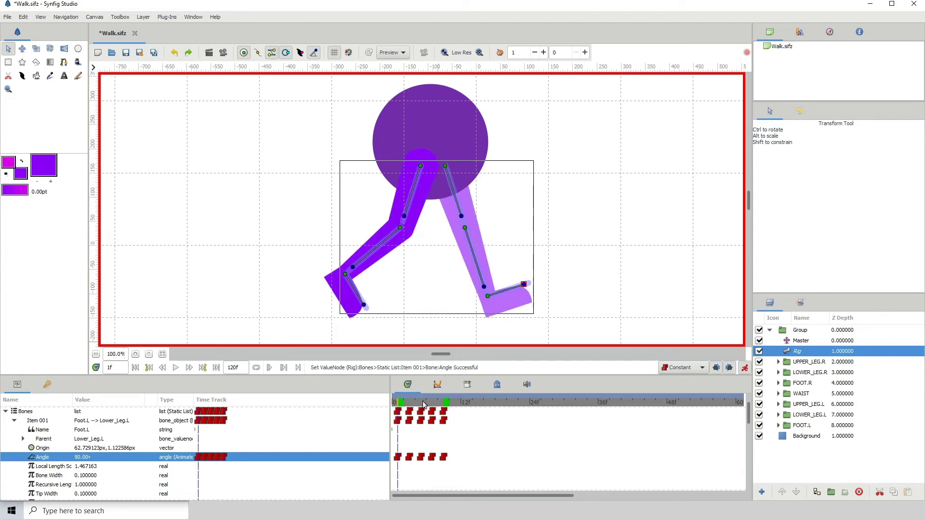
pyautogui.click(442, 403)
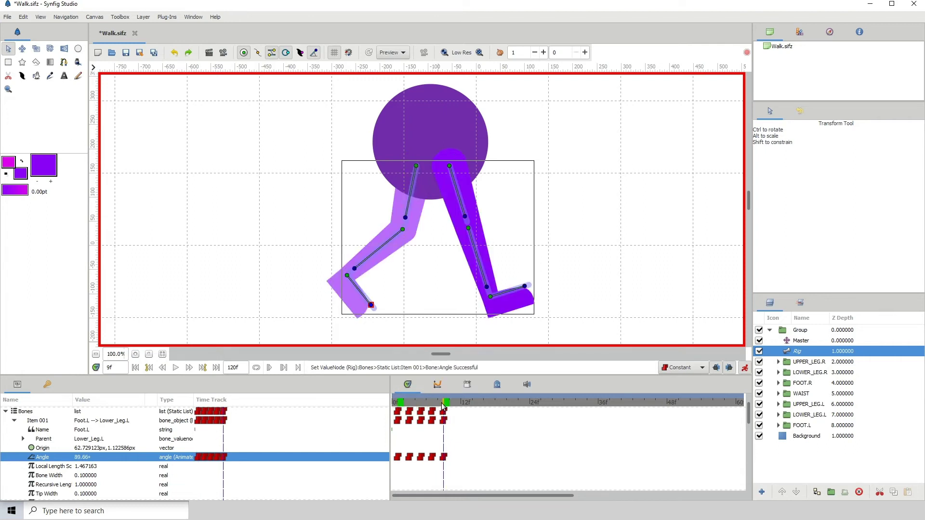
pyautogui.click(395, 403)
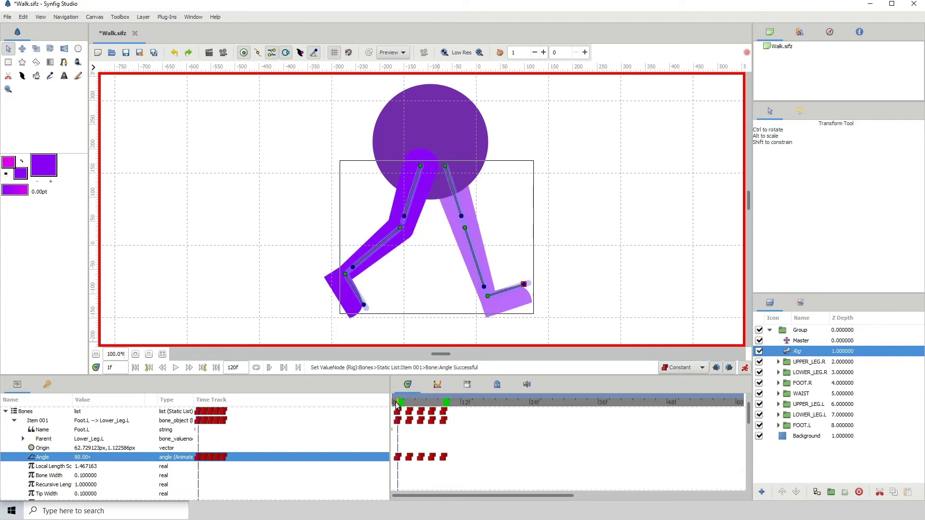
pyautogui.click(421, 166)
pyautogui.moveTo(420, 167); pyautogui.dragTo(422, 166)
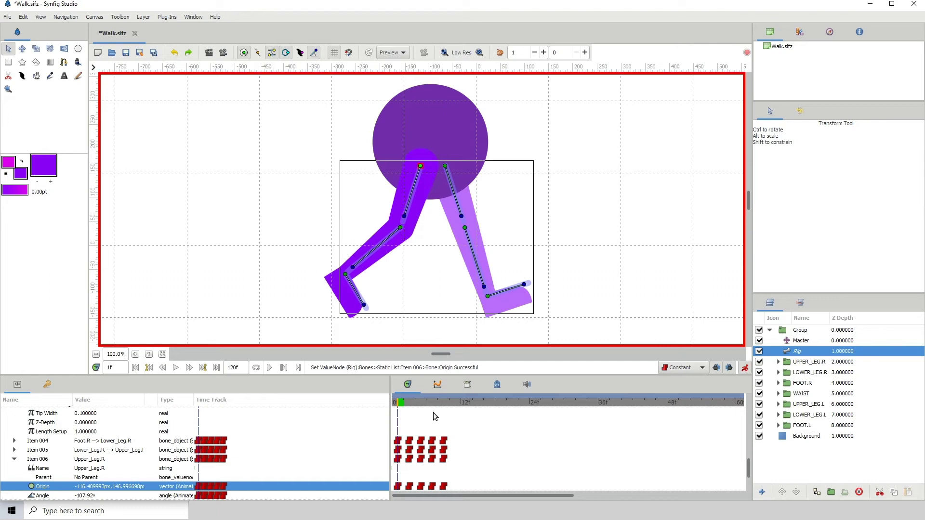
# Step: At frame 9, nudge the left upper leg's origin slightly backward and check it against the frame 1 pose
pyautogui.click(444, 401)
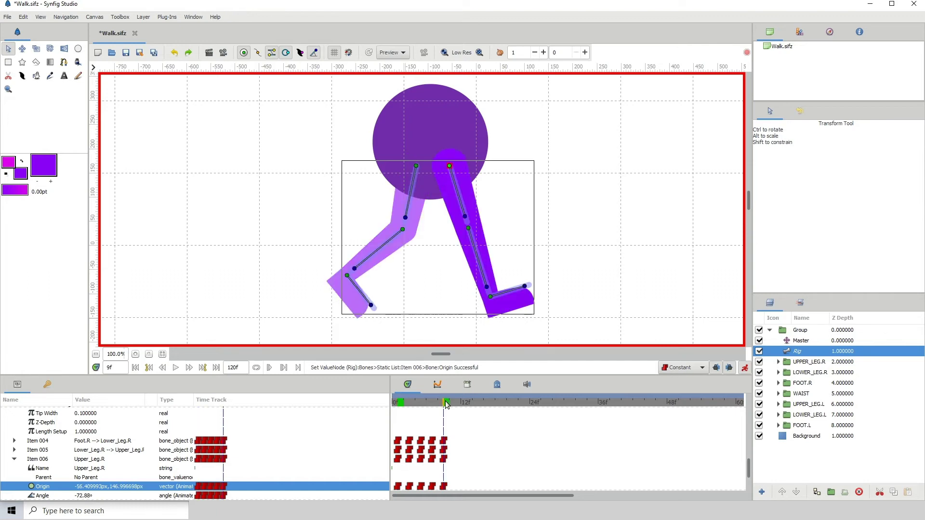
pyautogui.click(398, 403)
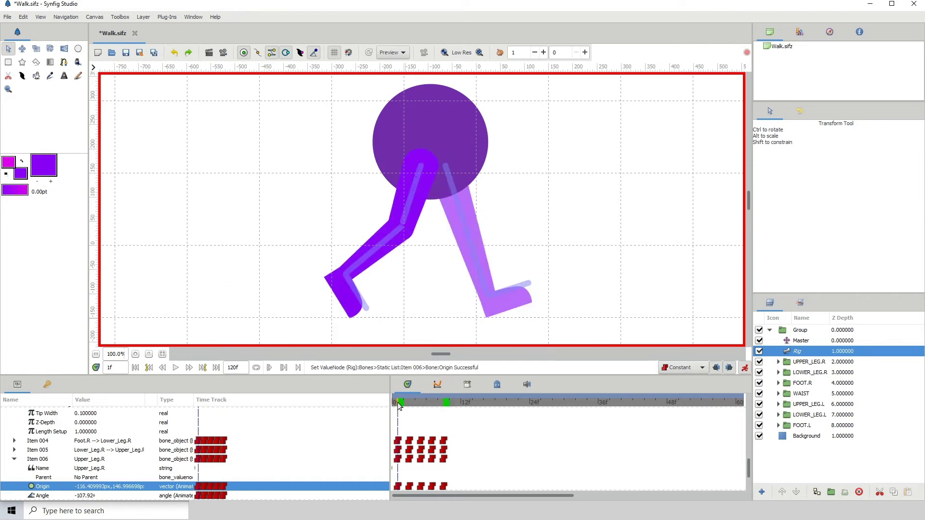
pyautogui.click(443, 402)
pyautogui.click(417, 167)
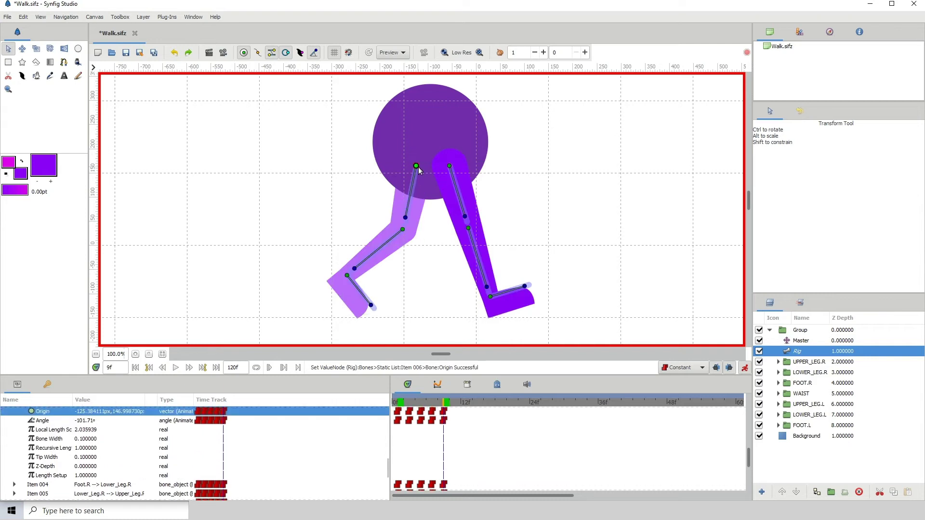
pyautogui.click(418, 167)
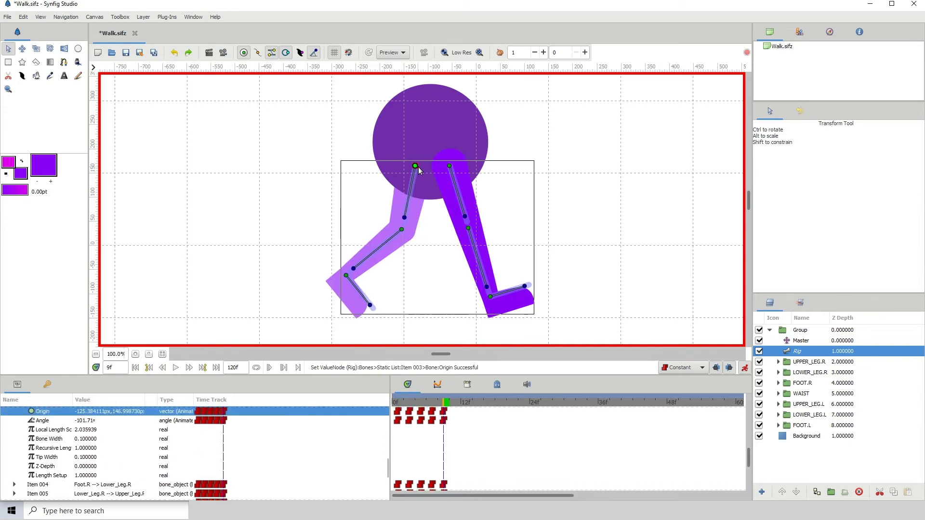
pyautogui.click(398, 401)
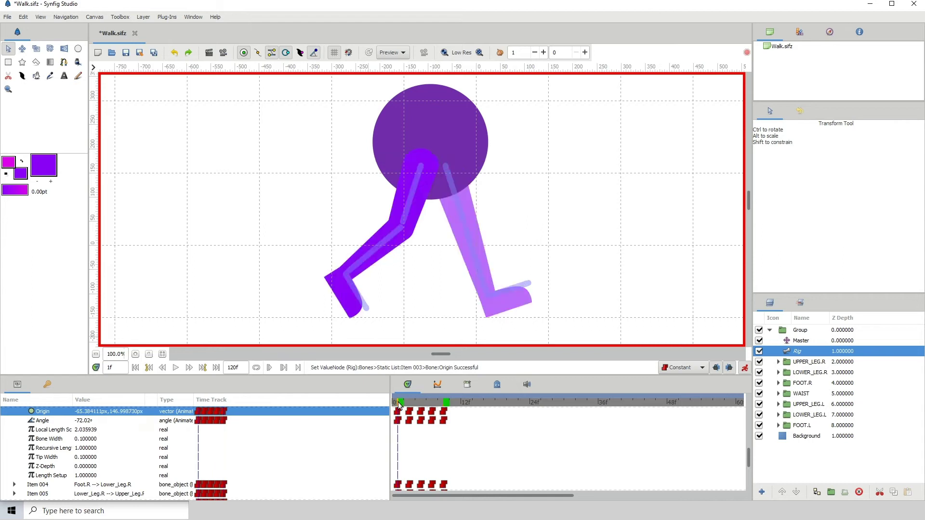
# Step: At frame 9, move the left upper leg's origin back to x about -131 px and compare the pose with frame 1
pyautogui.click(441, 403)
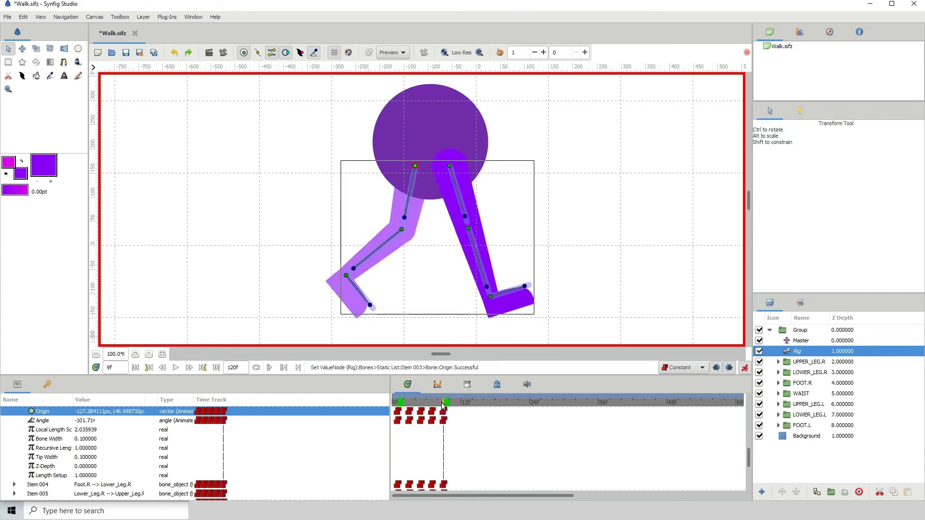
pyautogui.click(401, 402)
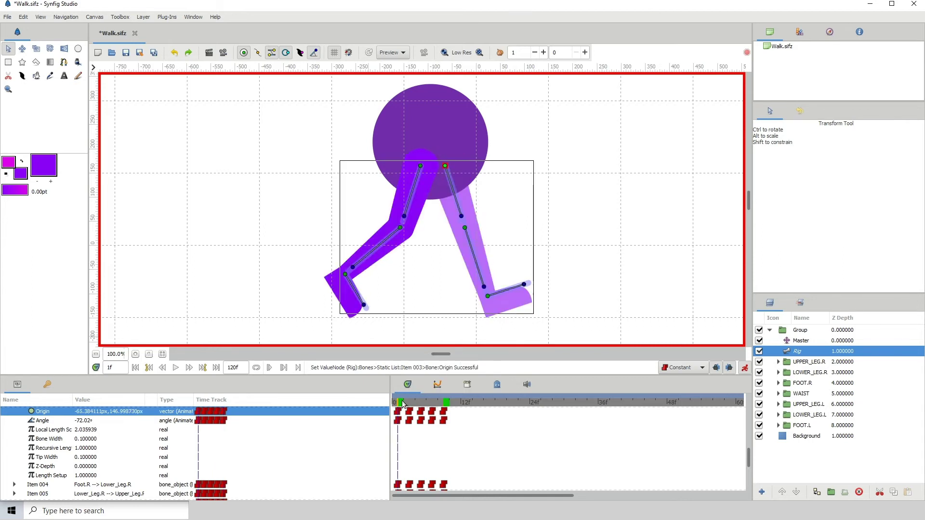
pyautogui.click(446, 403)
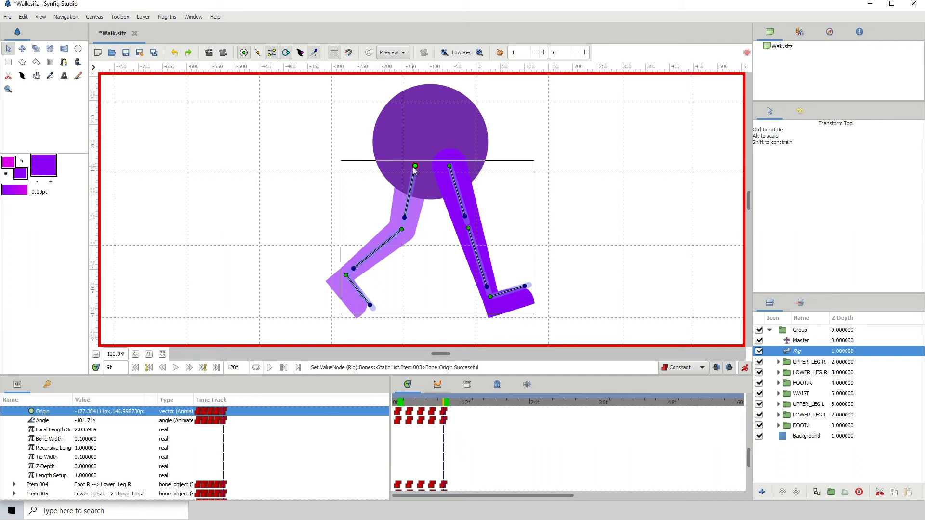
pyautogui.moveTo(414, 168); pyautogui.dragTo(412, 167)
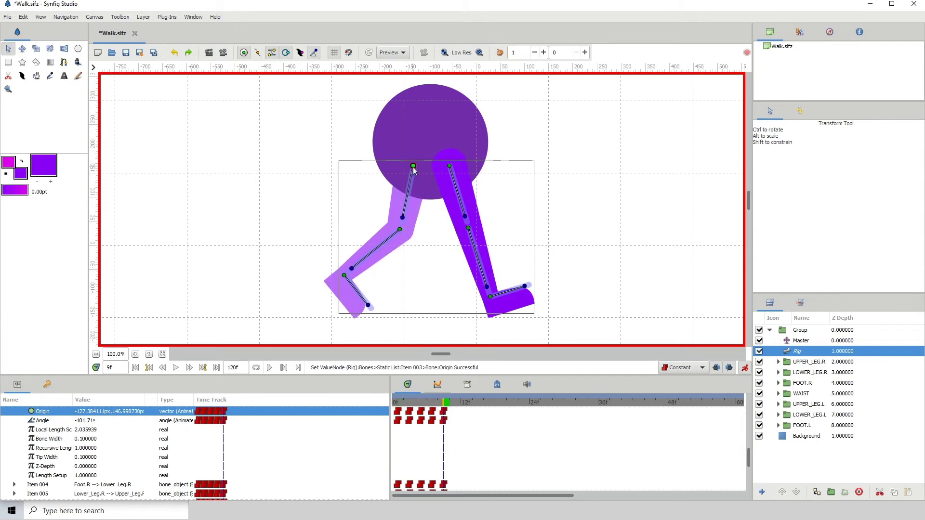
pyautogui.click(398, 403)
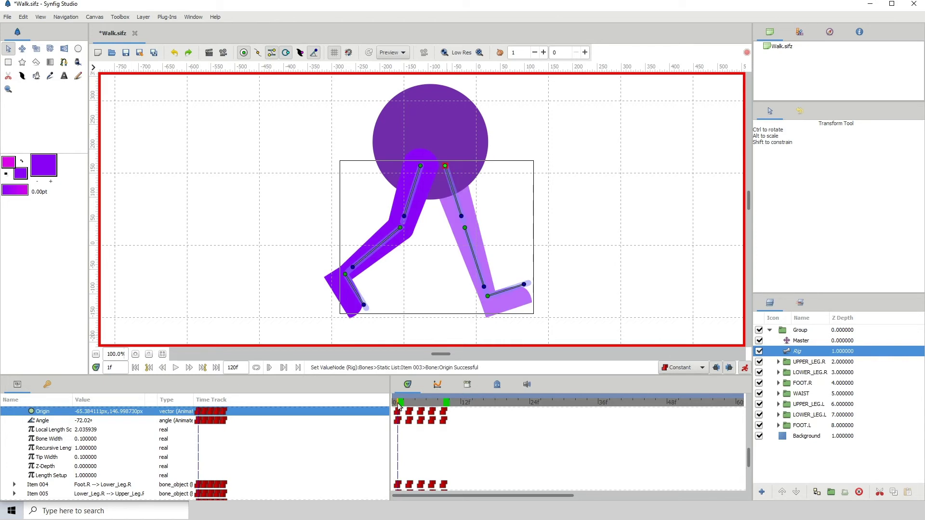
pyautogui.click(443, 401)
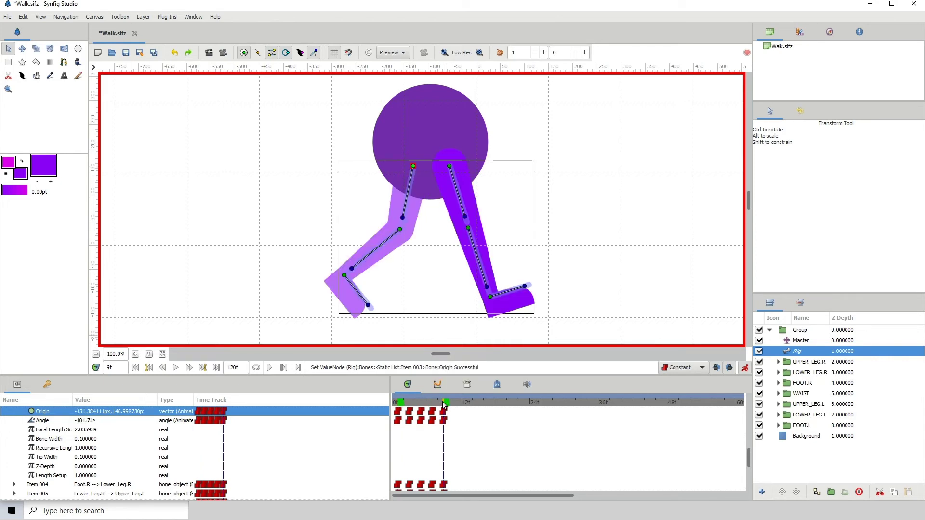
# Step: At frame 9, move the right upper leg's origin back to x about -60 px, checking the leg's position against frame 1
pyautogui.click(450, 166)
pyautogui.moveTo(451, 166); pyautogui.dragTo(450, 166)
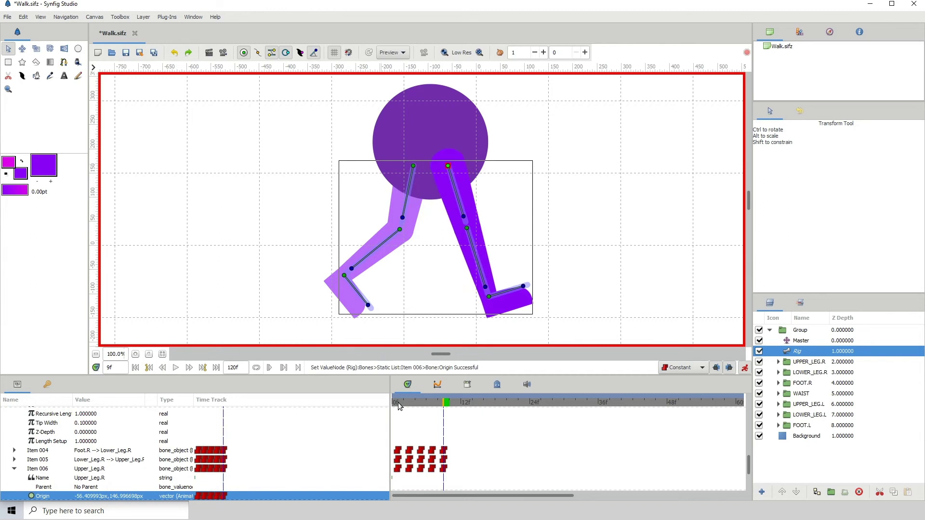
pyautogui.click(398, 403)
pyautogui.click(443, 401)
pyautogui.click(395, 403)
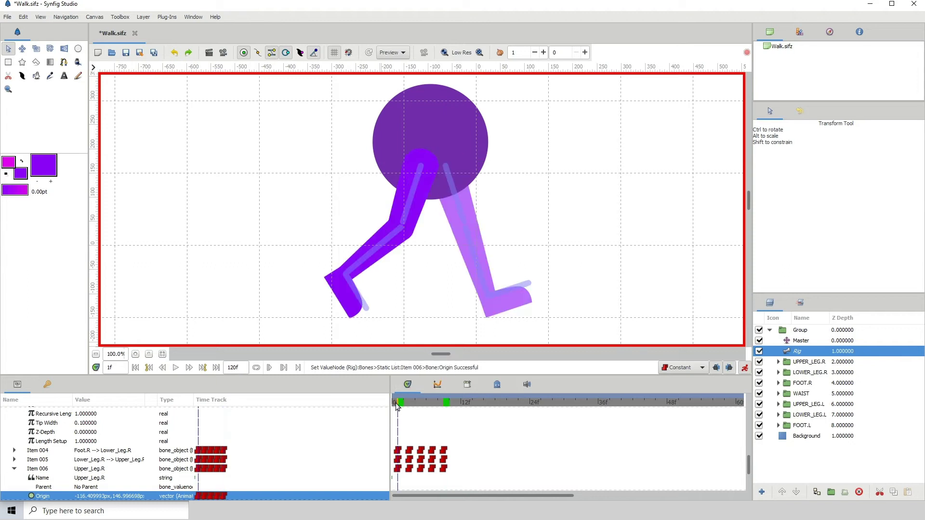
pyautogui.click(444, 402)
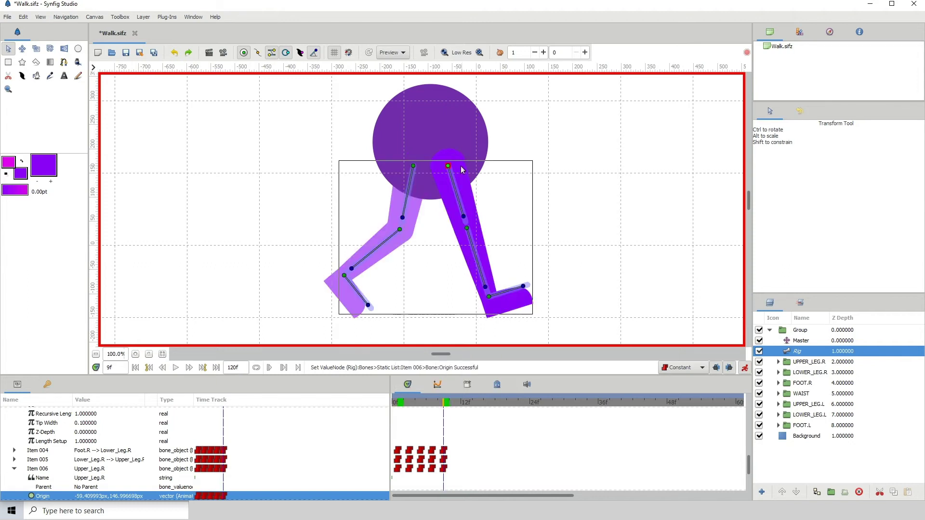
pyautogui.moveTo(448, 169); pyautogui.dragTo(446, 168)
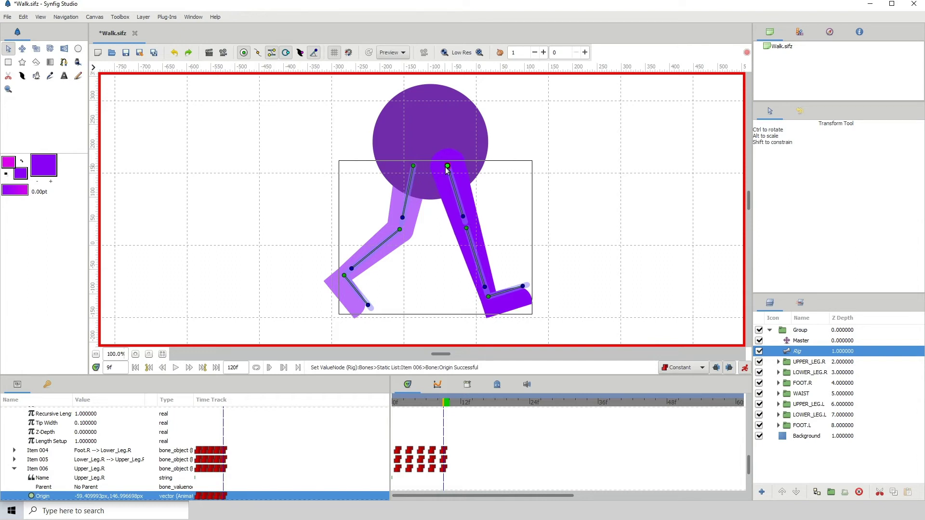
pyautogui.click(397, 405)
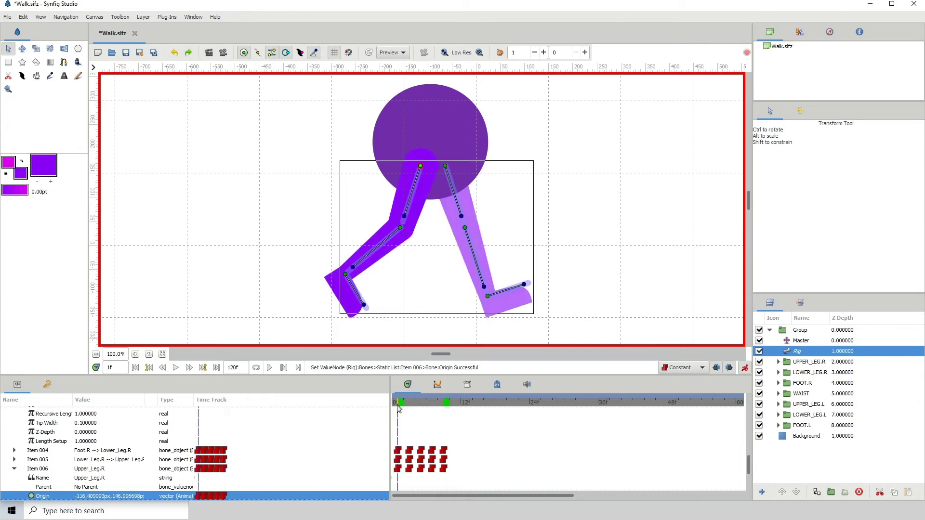
pyautogui.click(443, 403)
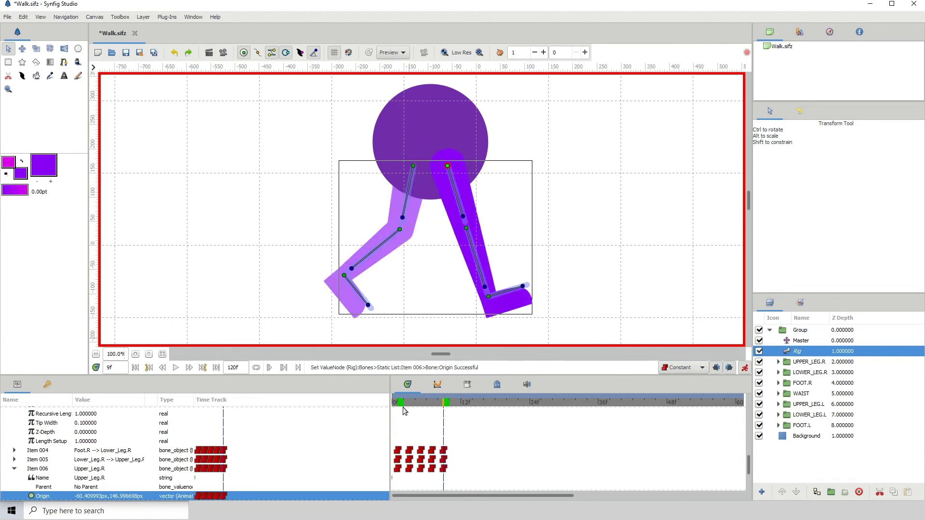
pyautogui.scroll(5, 14, 451)
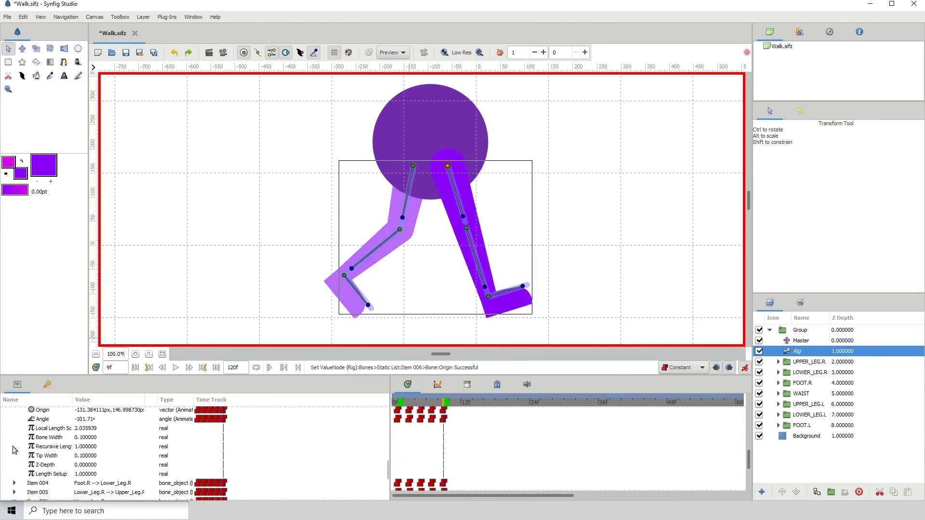
# Step: Collapse the rig's bone list and scrub through the existing walk keyframes from frame 1 to 9 to compare the leg poses
pyautogui.scroll(5, 15, 450)
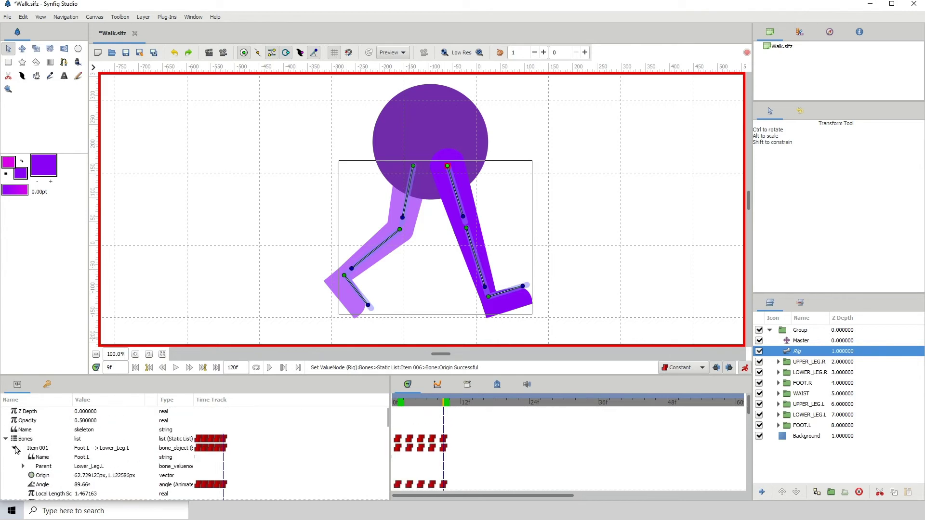
pyautogui.click(6, 439)
pyautogui.click(434, 402)
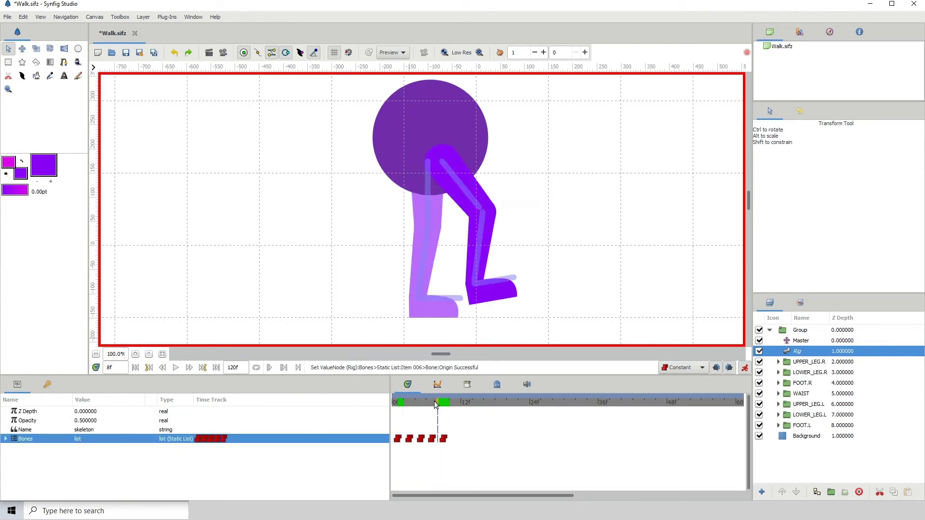
pyautogui.moveTo(435, 401)
pyautogui.mouseDown()
pyautogui.moveTo(389, 401)
pyautogui.moveTo(453, 395)
pyautogui.moveTo(398, 395)
pyautogui.moveTo(448, 391)
pyautogui.moveTo(411, 389)
pyautogui.moveTo(461, 389)
pyautogui.moveTo(415, 388)
pyautogui.moveTo(444, 388)
pyautogui.mouseUp()
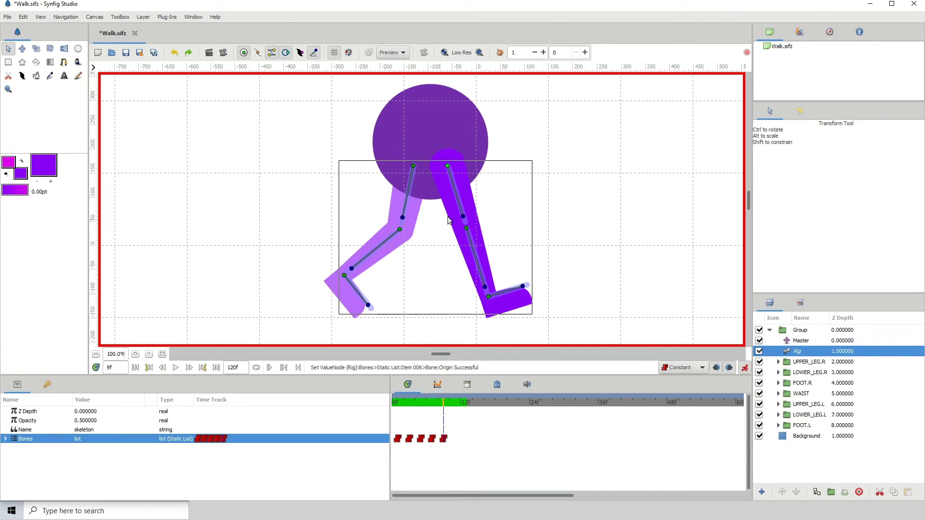
pyautogui.click(409, 402)
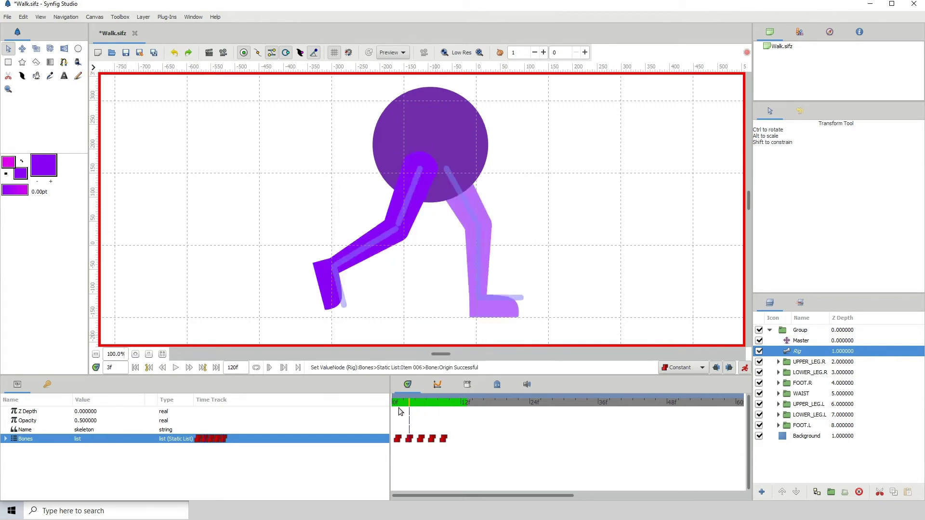
pyautogui.moveTo(398, 408); pyautogui.dragTo(472, 408)
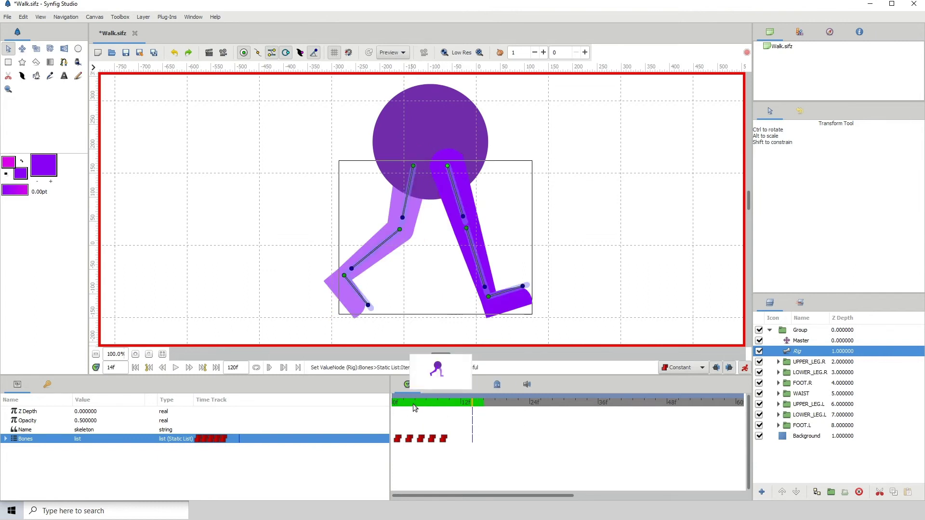
pyautogui.click(400, 402)
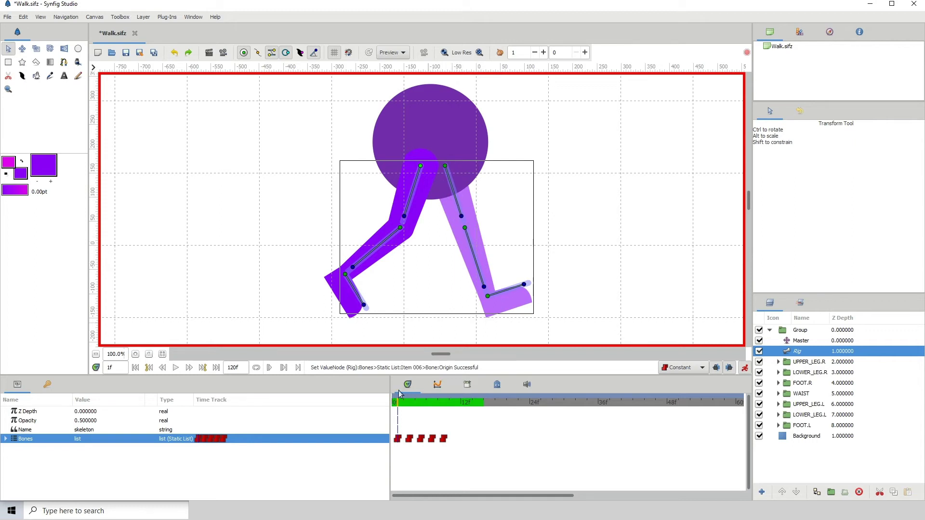
pyautogui.moveTo(399, 402); pyautogui.dragTo(444, 402)
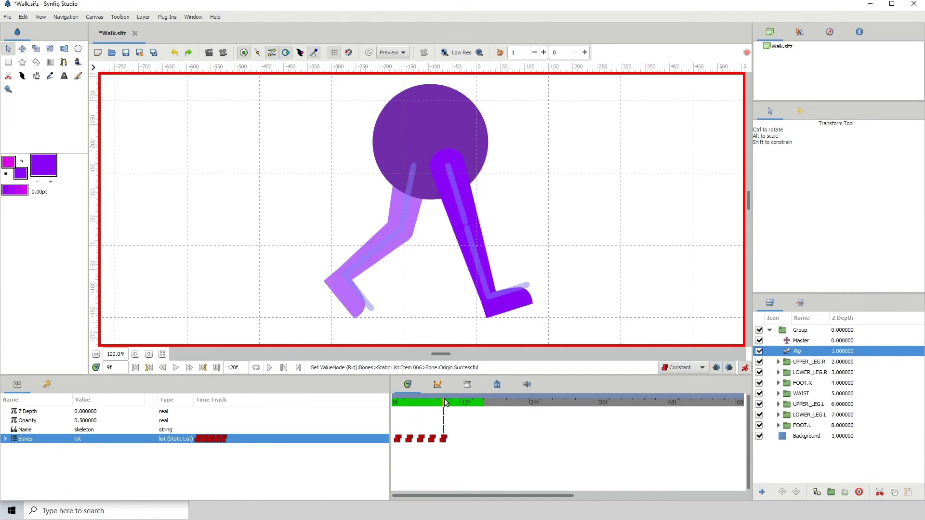
pyautogui.moveTo(445, 401); pyautogui.dragTo(444, 402)
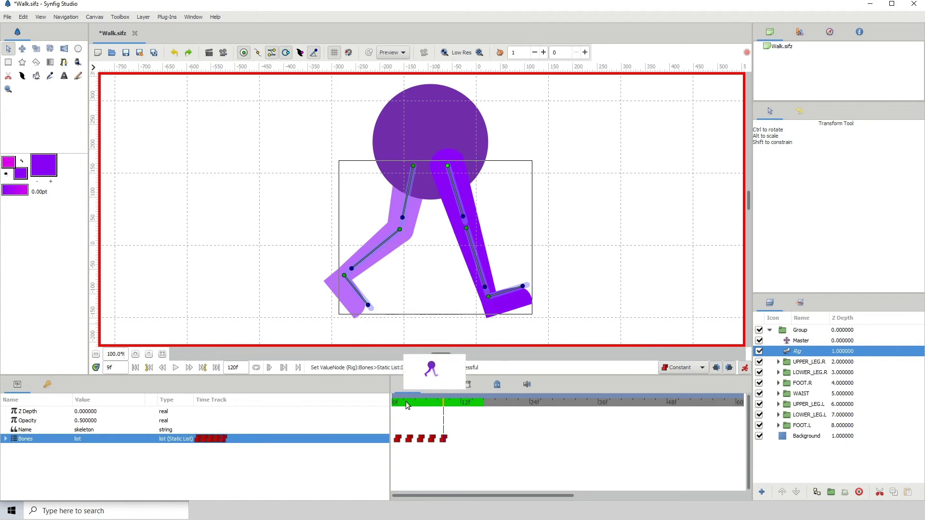
pyautogui.moveTo(406, 402); pyautogui.dragTo(443, 401)
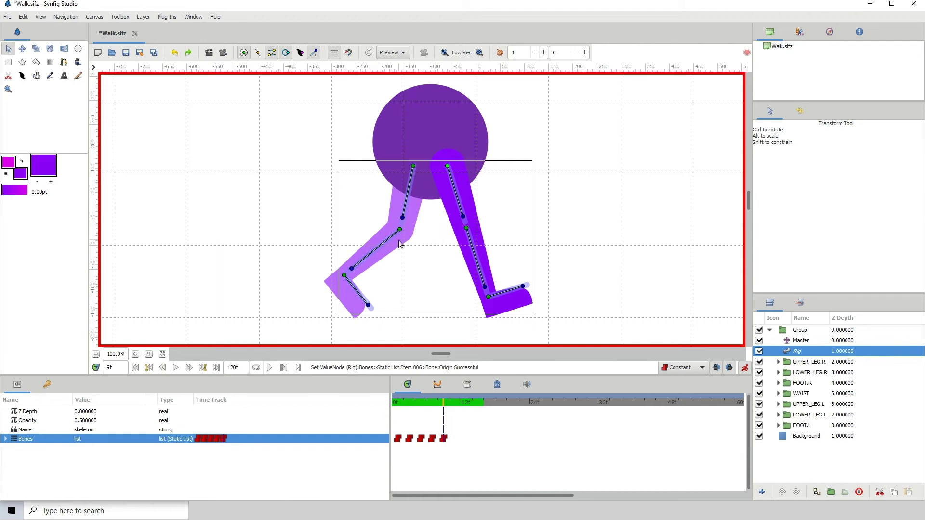
# Step: Duplicate the rig's bone waypoints from frame 3 to frame 11
pyautogui.click(449, 404)
pyautogui.rightClick(409, 440)
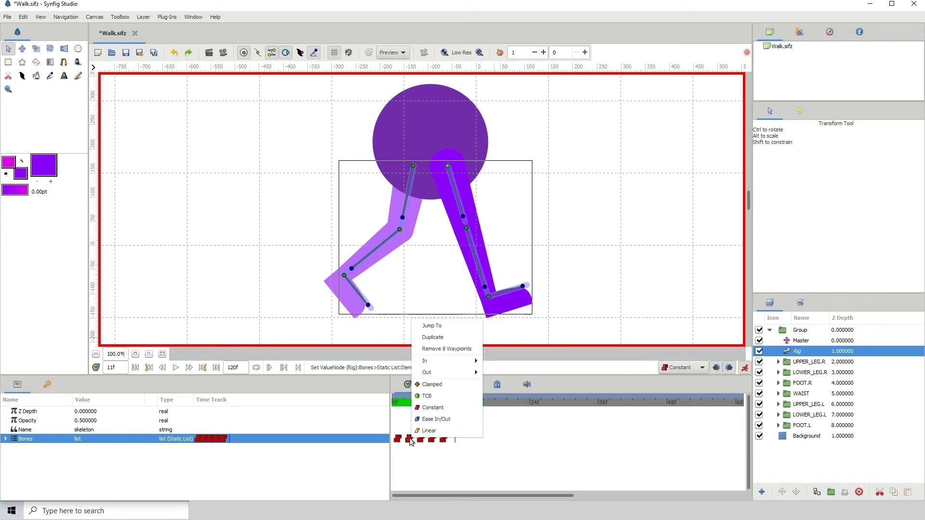
pyautogui.click(438, 338)
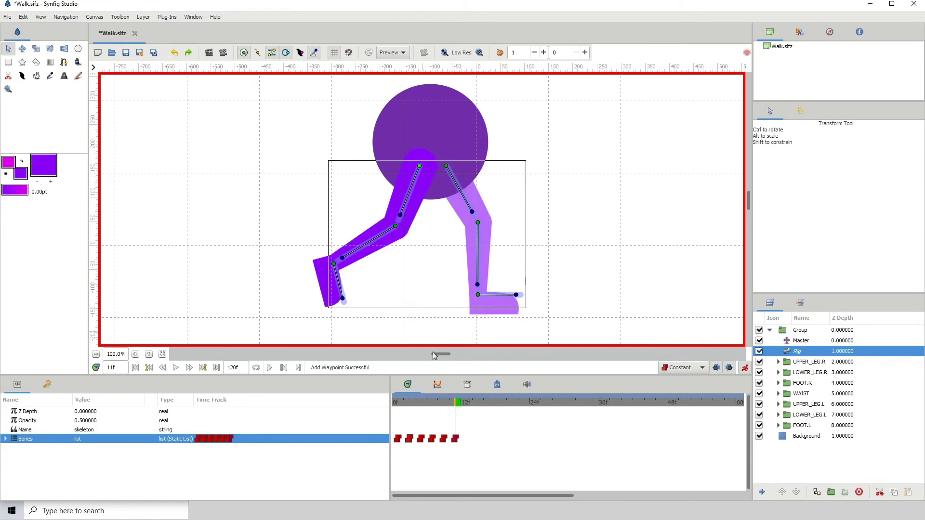
# Step: On frame 11, swing the right leg forward and the left leg back, moving the left hip back and the right hip to x about -58 px
pyautogui.moveTo(400, 215); pyautogui.dragTo(442, 214)
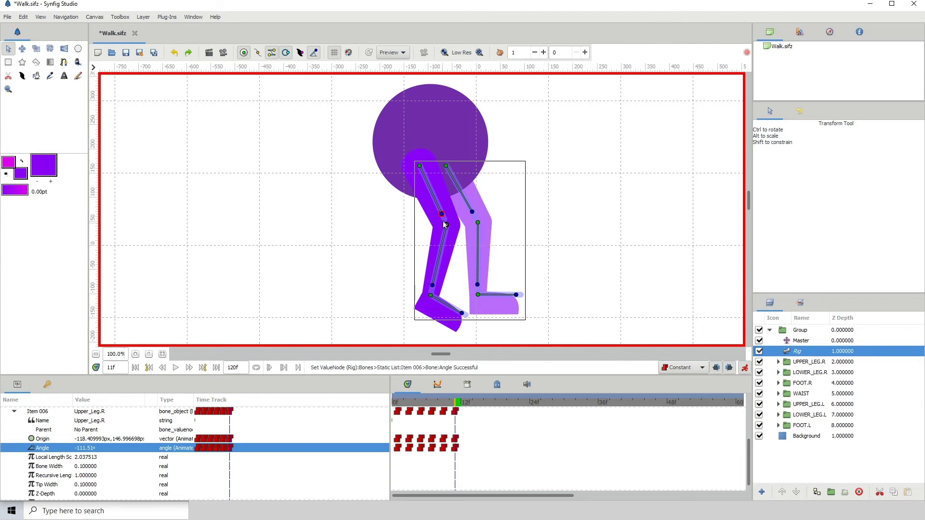
pyautogui.moveTo(473, 216); pyautogui.dragTo(384, 268)
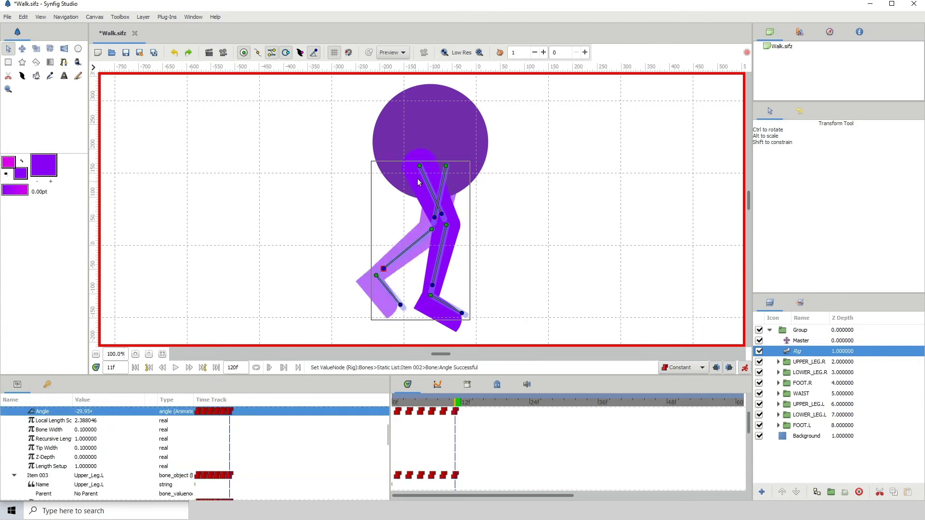
pyautogui.click(419, 166)
pyautogui.moveTo(419, 166)
pyautogui.mouseDown()
pyautogui.moveTo(442, 166)
pyautogui.moveTo(408, 166)
pyautogui.mouseUp()
pyautogui.click(446, 166)
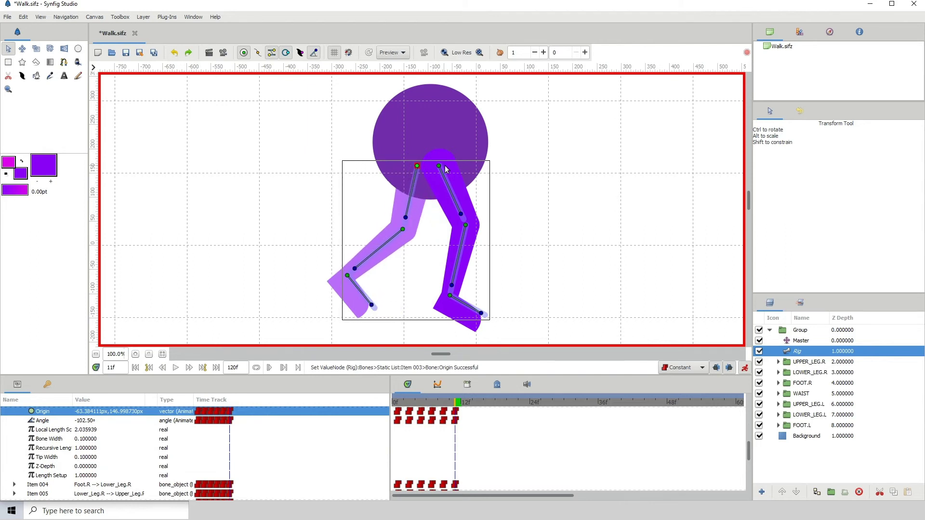
pyautogui.click(439, 167)
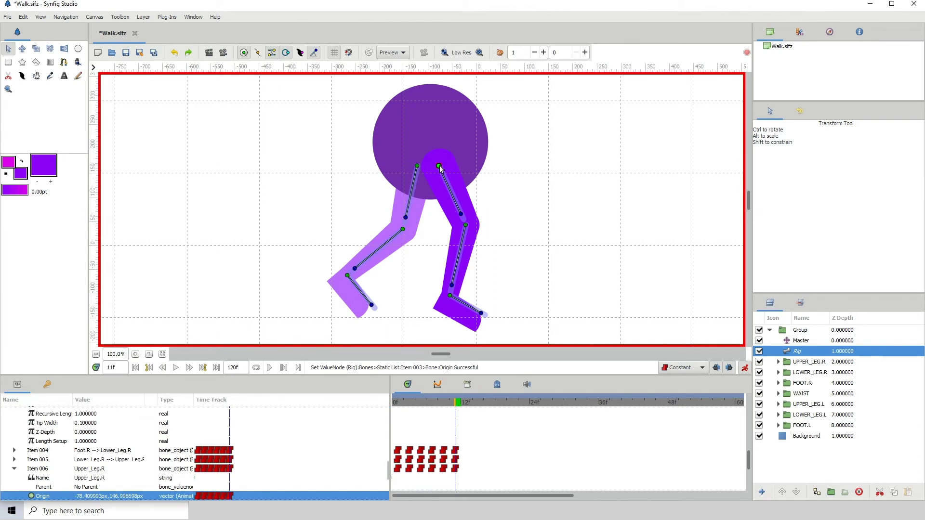
pyautogui.moveTo(440, 166); pyautogui.dragTo(441, 167)
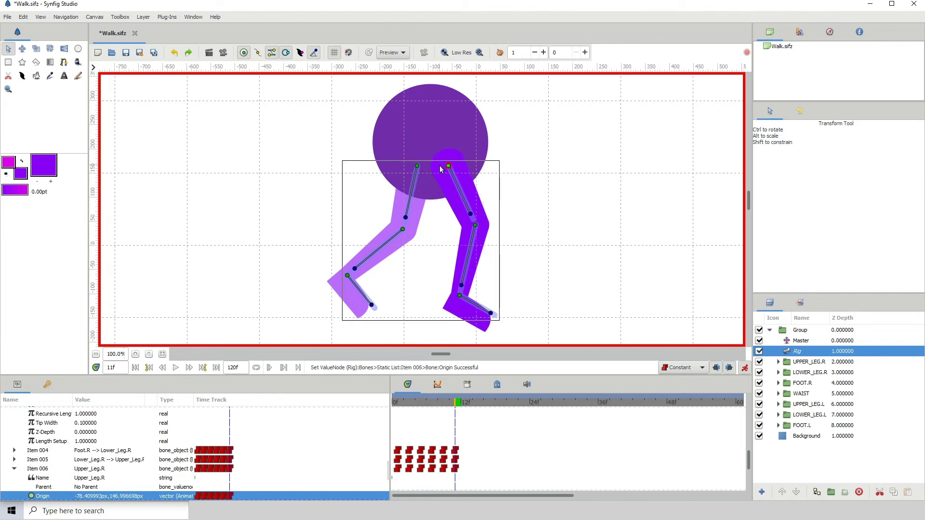
# Step: Rotate the right upper leg further forward and tilt the right foot up to about 101° on frame 11, using frame 3 as reference
pyautogui.moveTo(471, 214)
pyautogui.mouseDown()
pyautogui.moveTo(474, 245)
pyautogui.moveTo(476, 211)
pyautogui.mouseUp()
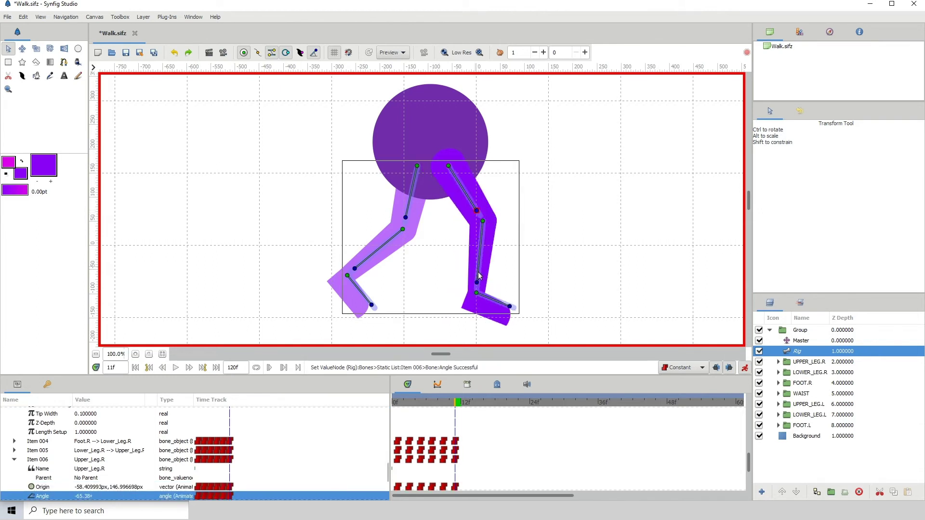
pyautogui.moveTo(511, 308); pyautogui.dragTo(512, 290)
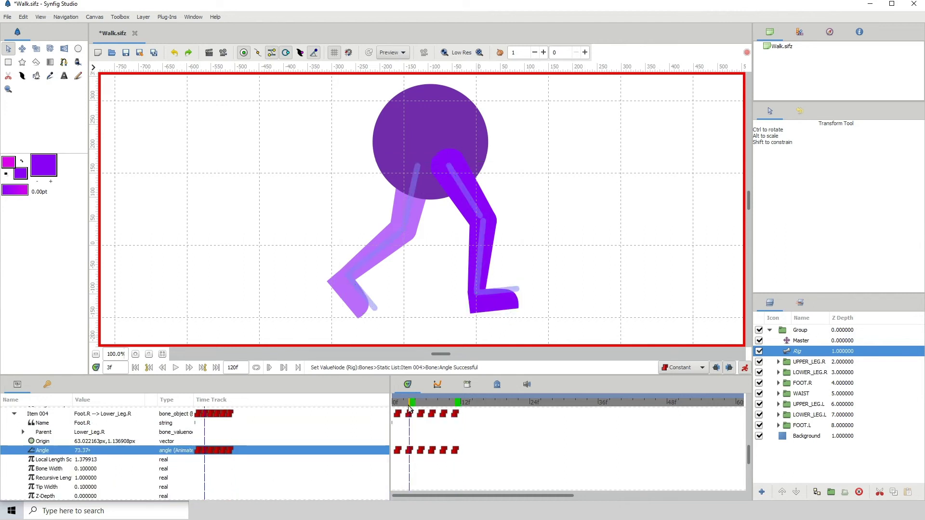
pyautogui.click(409, 409)
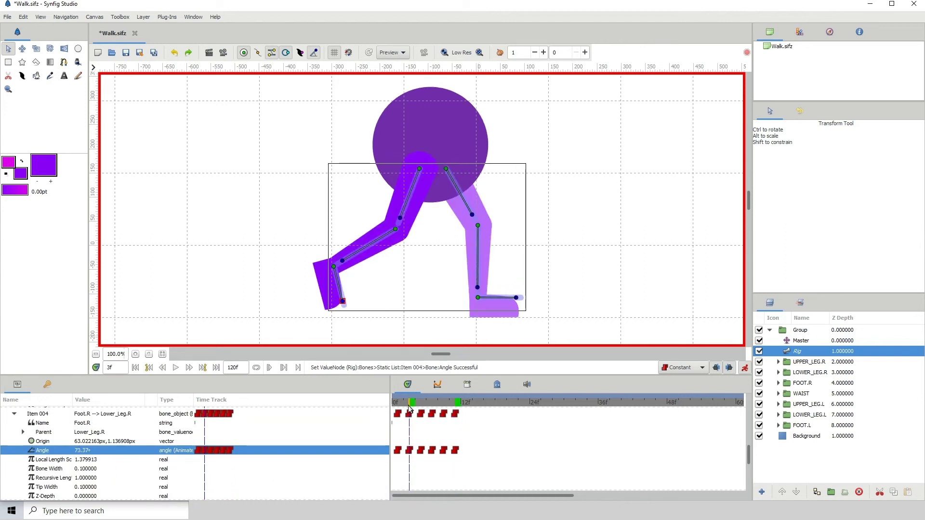
pyautogui.click(455, 402)
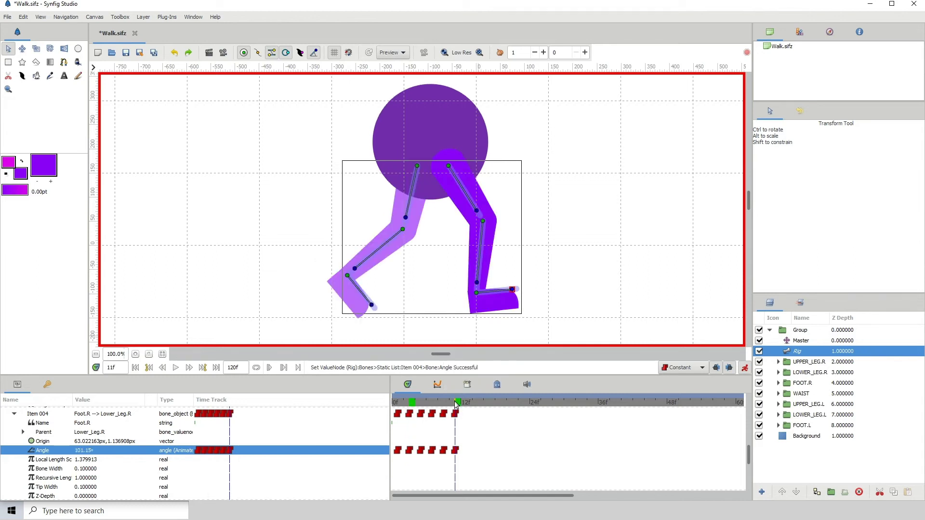
# Step: Duplicate the Master layer's Origin waypoint from frame 3 to frame 11
pyautogui.click(800, 340)
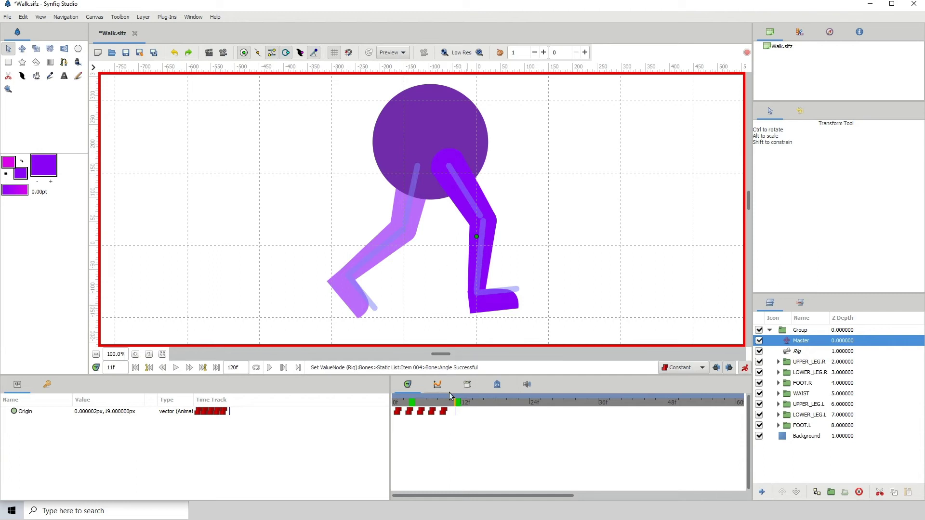
pyautogui.rightClick(409, 413)
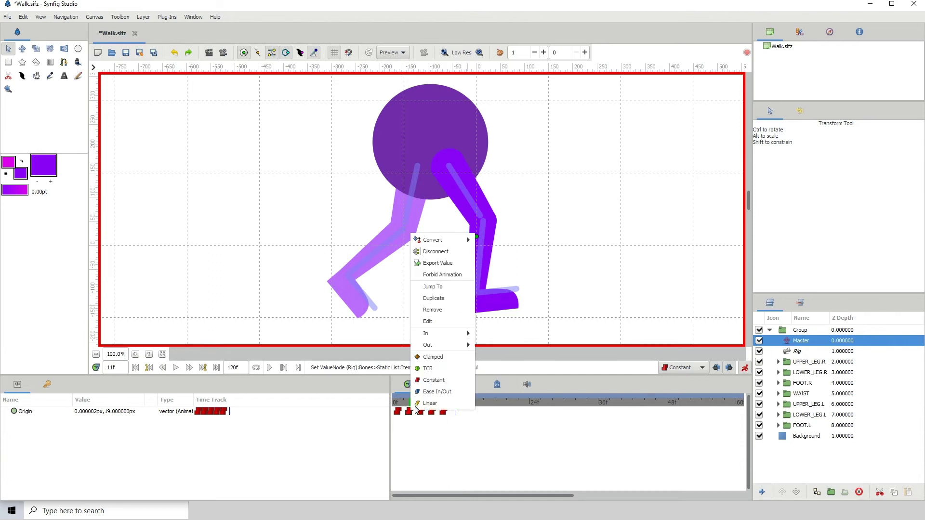
pyautogui.click(444, 296)
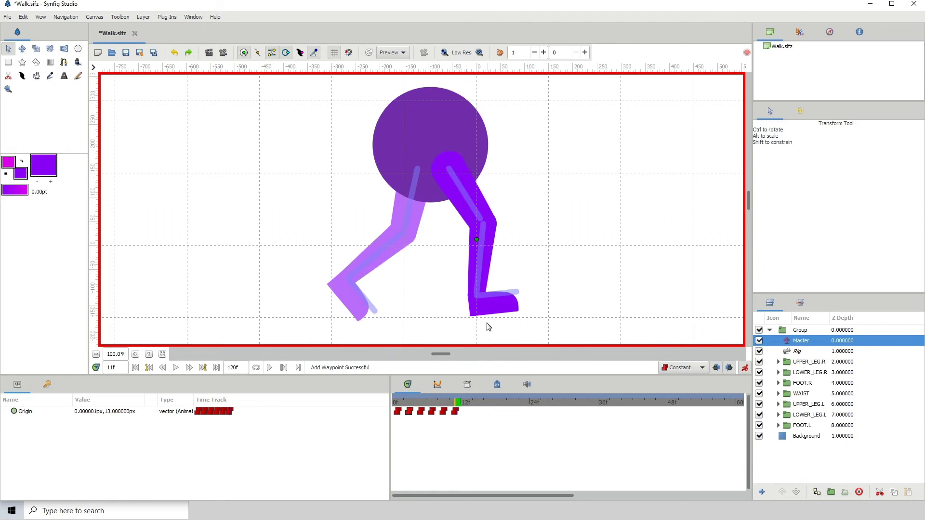
# Step: Reselect the Rig layer and level the right foot bone on frame 11 to an angle of about 95°, using frame 3 as reference
pyautogui.click(798, 352)
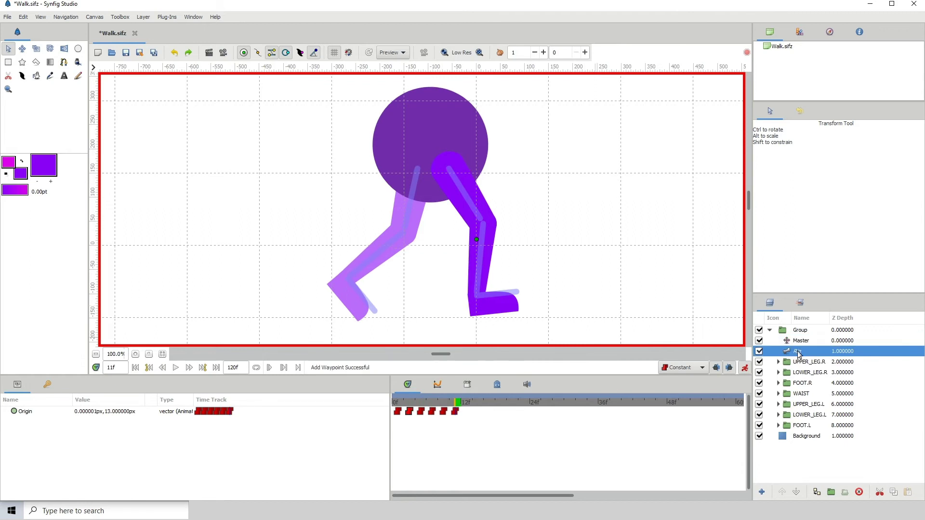
pyautogui.click(411, 402)
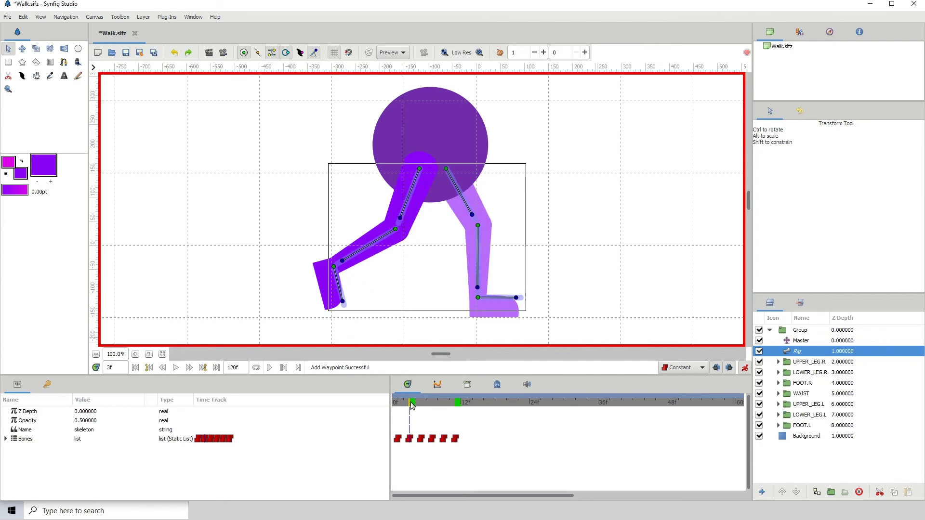
pyautogui.click(456, 402)
pyautogui.click(514, 297)
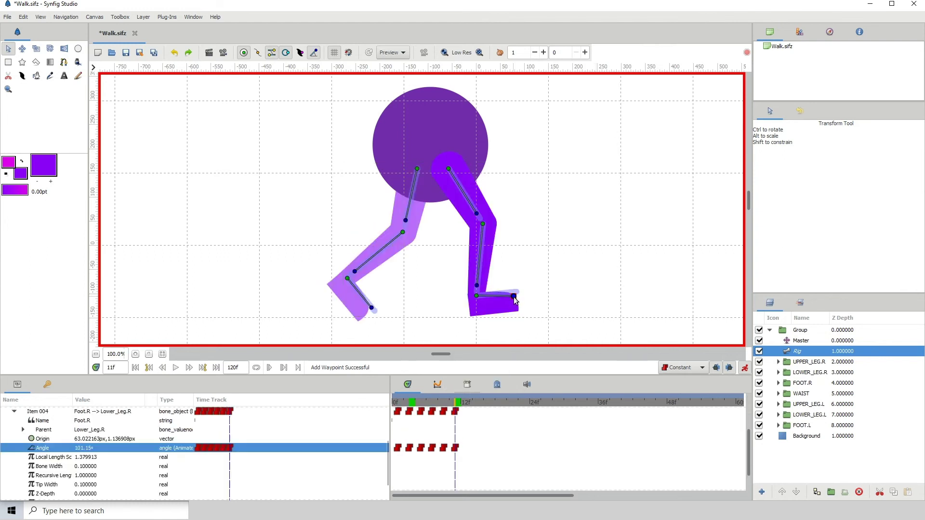
pyautogui.moveTo(515, 297); pyautogui.dragTo(512, 296)
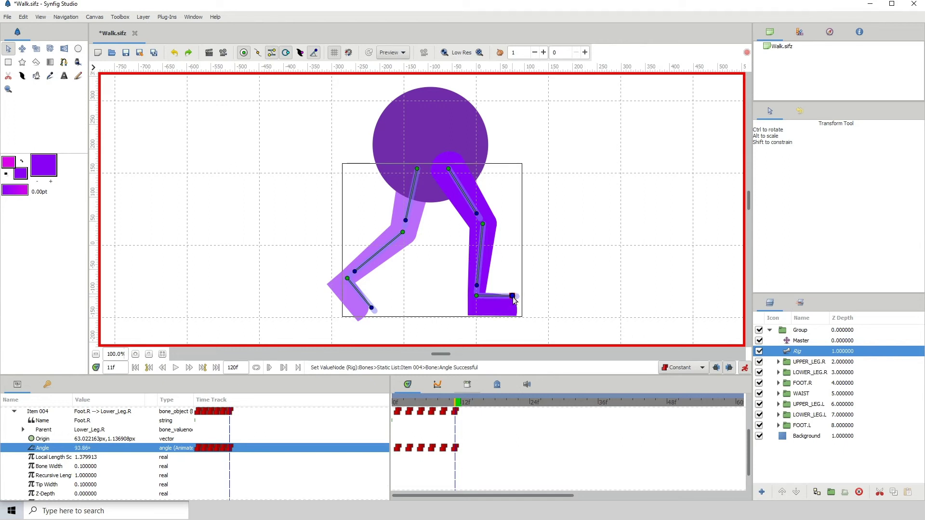
# Step: Fine-tune the right leg on frame 11 against frame 3, lowering the knee slightly and levelling the right foot to about 92°
pyautogui.click(408, 403)
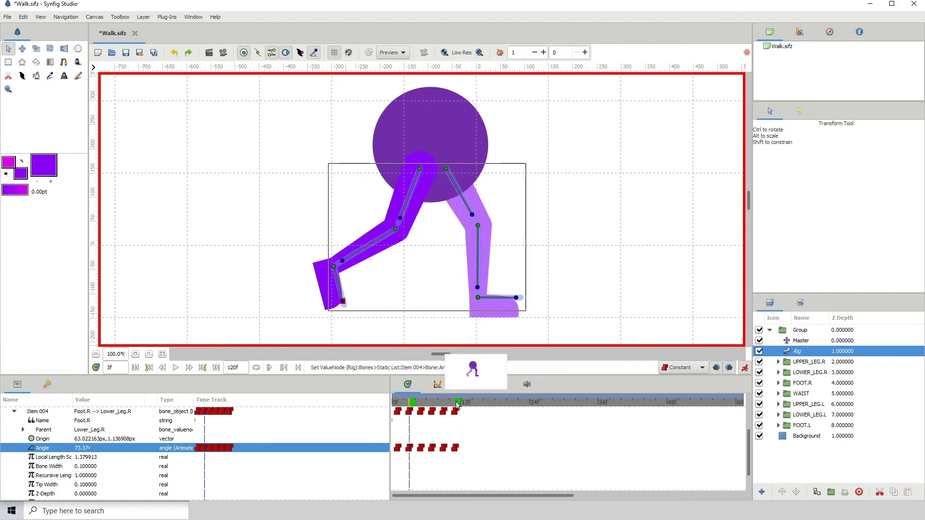
pyautogui.click(455, 411)
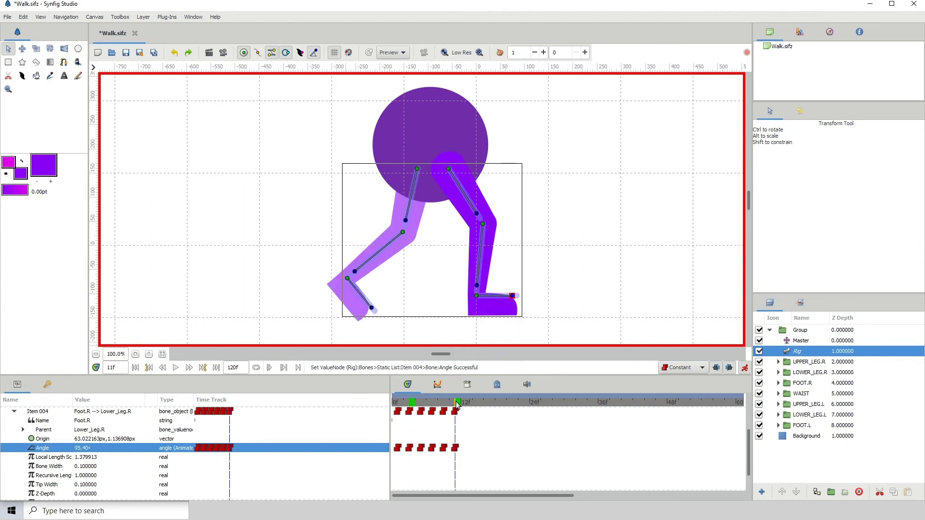
pyautogui.click(408, 403)
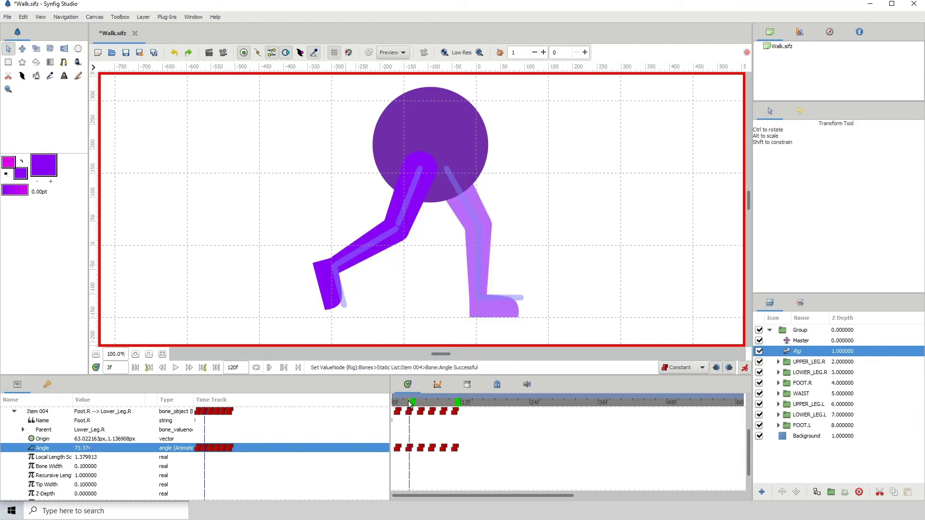
pyautogui.click(456, 404)
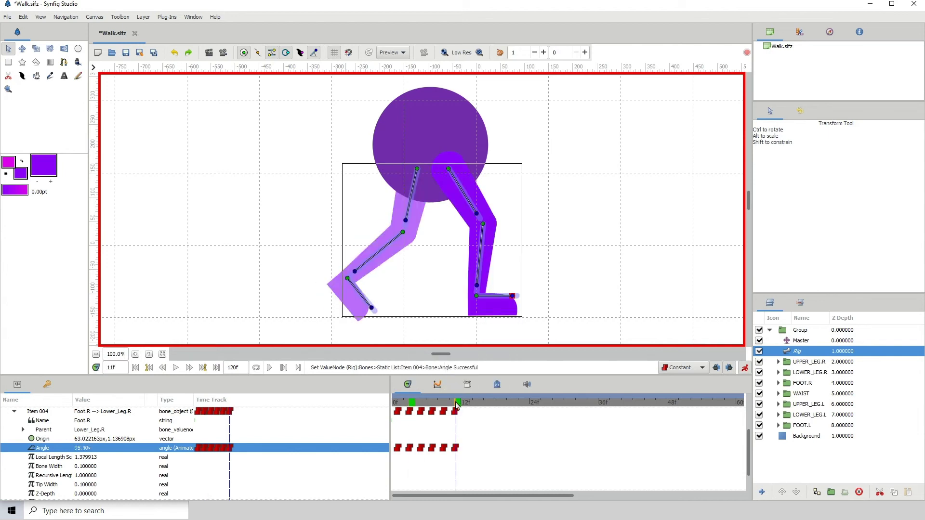
pyautogui.click(409, 404)
pyautogui.click(455, 403)
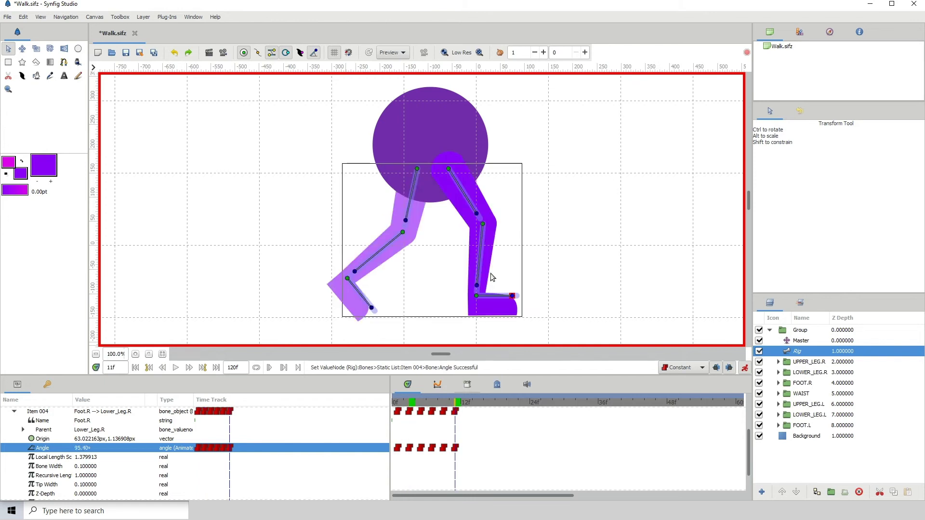
pyautogui.click(479, 288)
pyautogui.moveTo(481, 290); pyautogui.dragTo(479, 254)
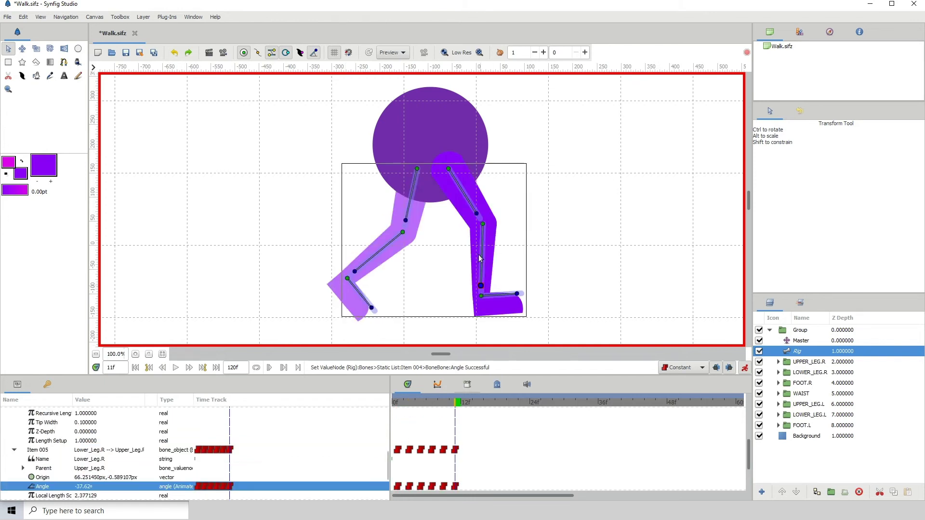
pyautogui.click(477, 212)
pyautogui.moveTo(476, 214); pyautogui.dragTo(484, 237)
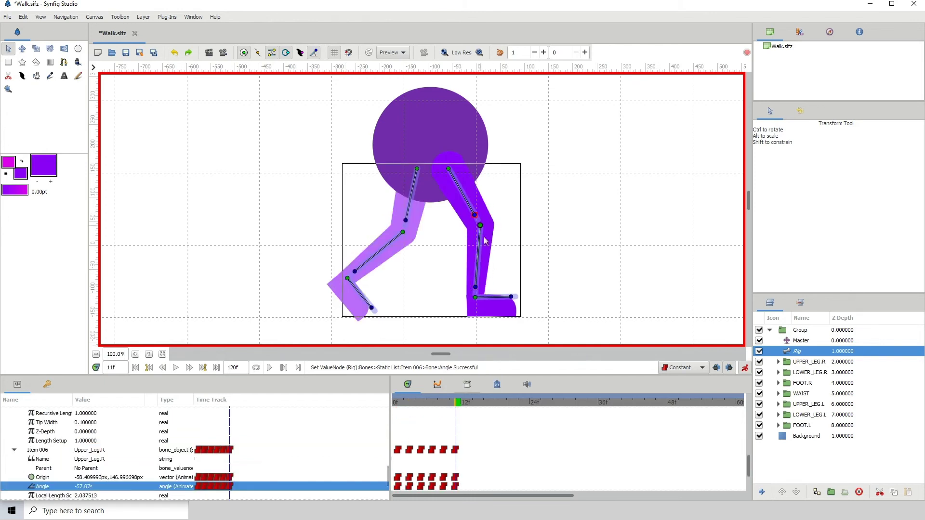
pyautogui.click(475, 288)
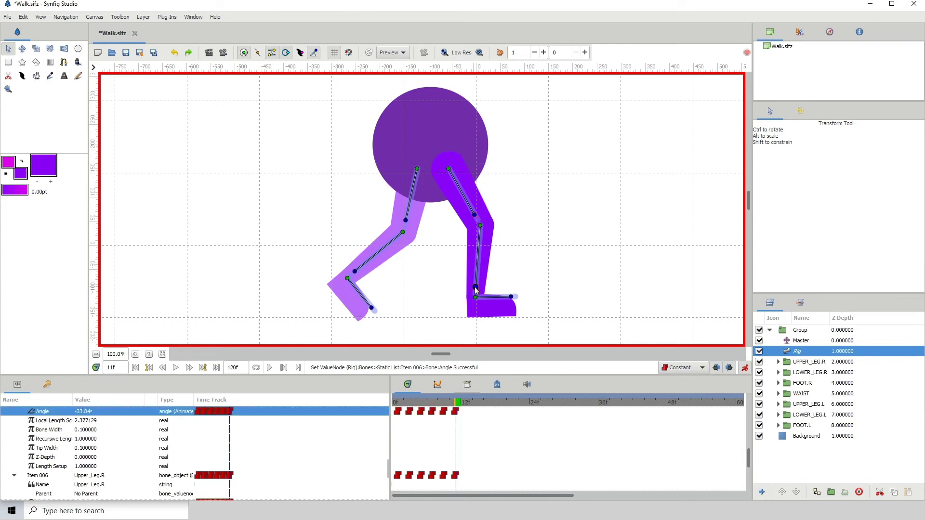
pyautogui.moveTo(511, 296); pyautogui.dragTo(514, 301)
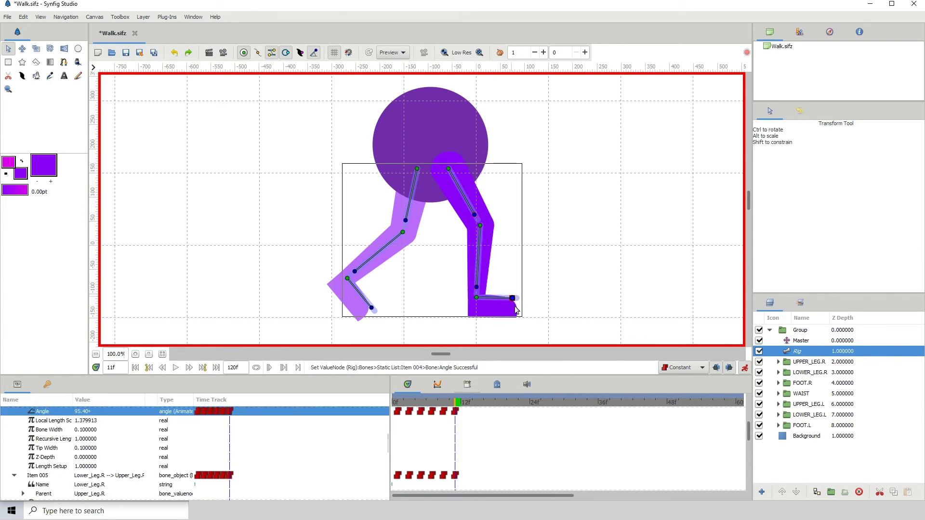
# Step: On frame 11, swing the left upper leg further back and rotate the left foot to about 77°, using frame 3 as reference
pyautogui.click(410, 403)
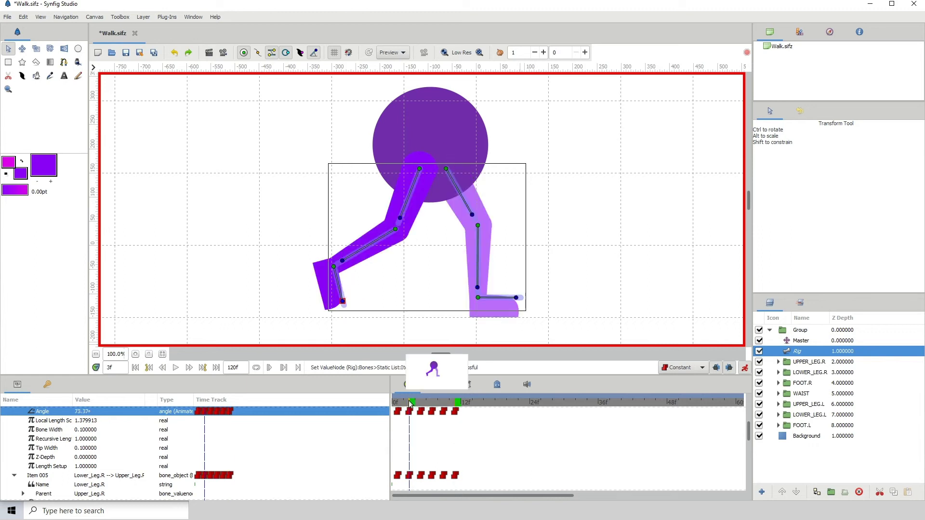
pyautogui.click(455, 404)
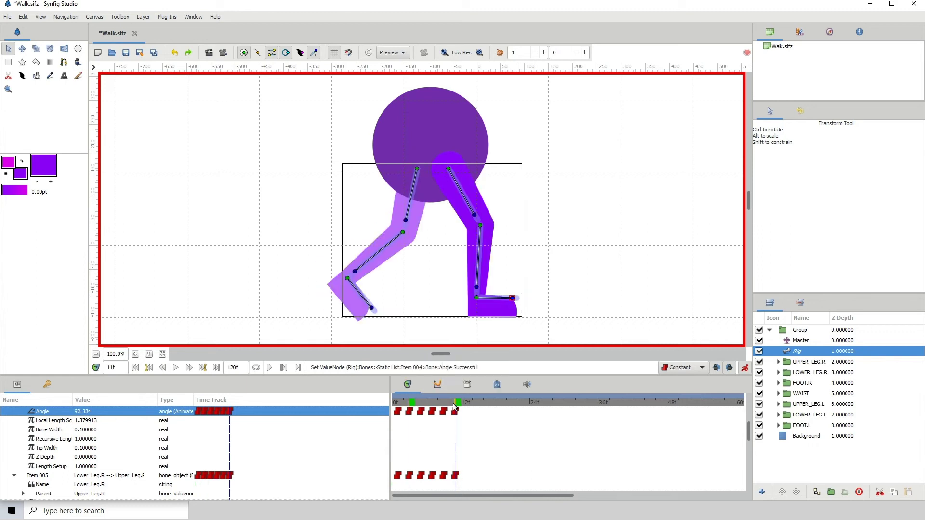
pyautogui.click(410, 403)
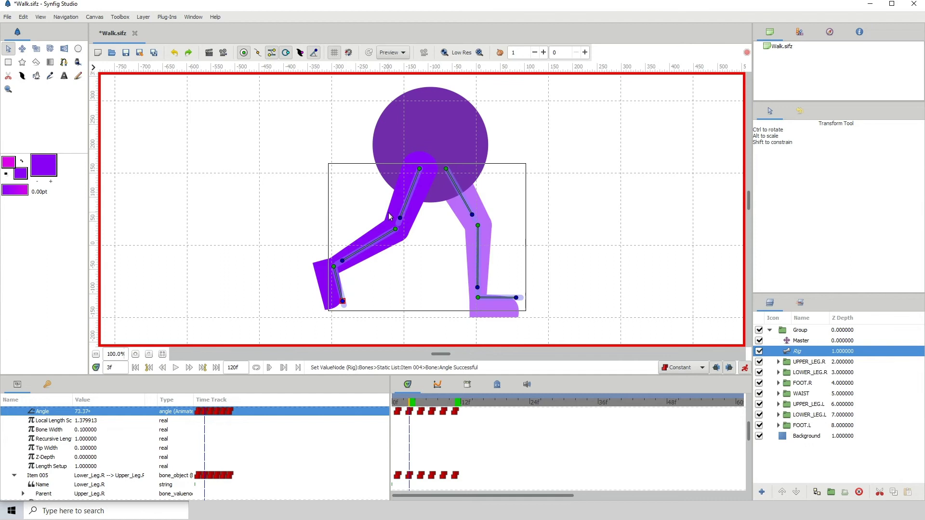
pyautogui.click(455, 404)
pyautogui.moveTo(406, 222); pyautogui.dragTo(374, 257)
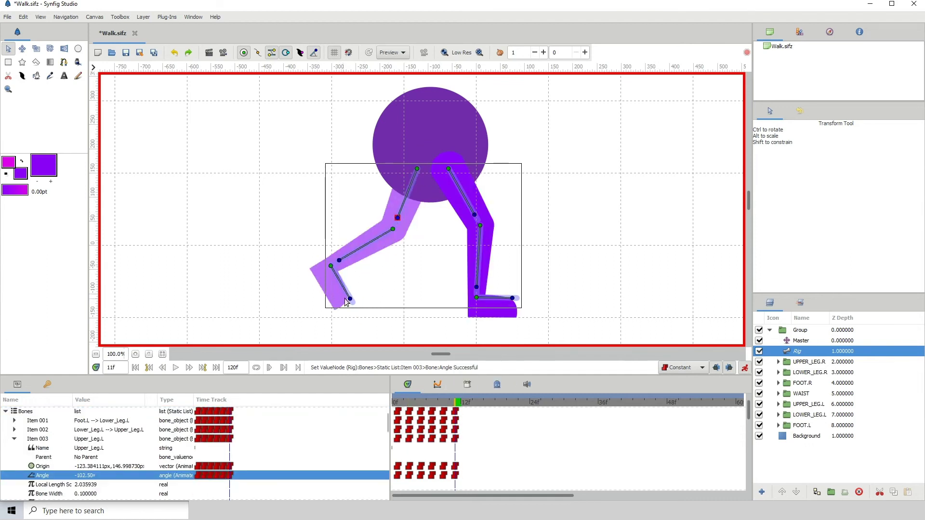
pyautogui.click(347, 300)
pyautogui.moveTo(347, 300); pyautogui.dragTo(342, 303)
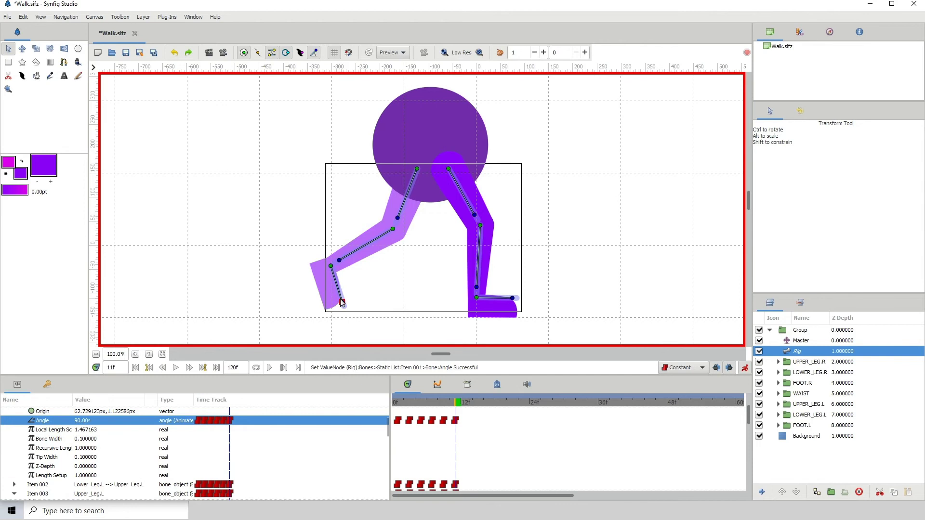
# Step: Shift the left hip on frame 11 slightly forward to x about -118 px, comparing the pose with frame 3
pyautogui.click(409, 403)
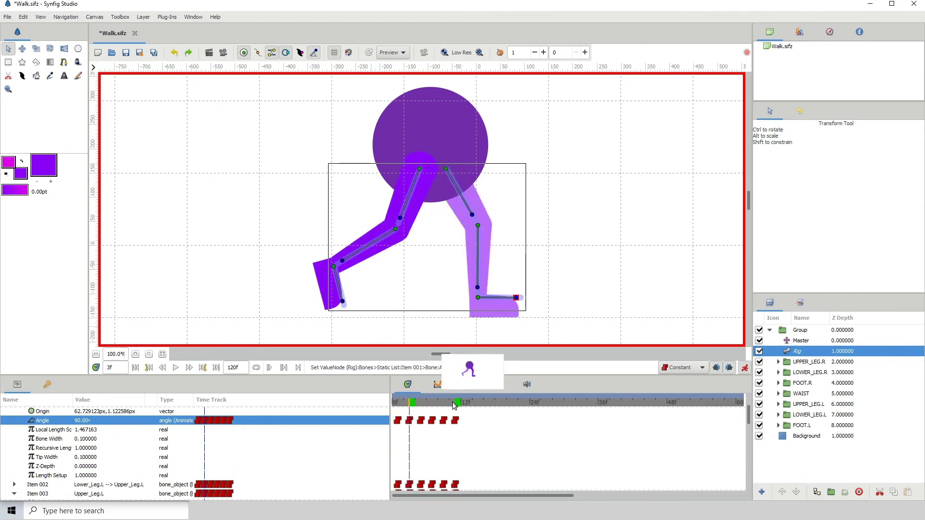
pyautogui.click(453, 402)
pyautogui.click(407, 403)
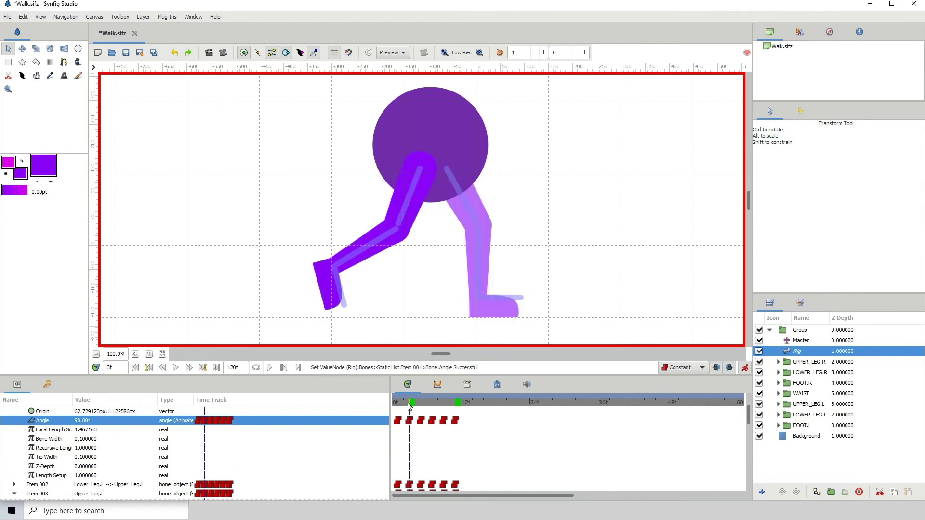
pyautogui.click(453, 403)
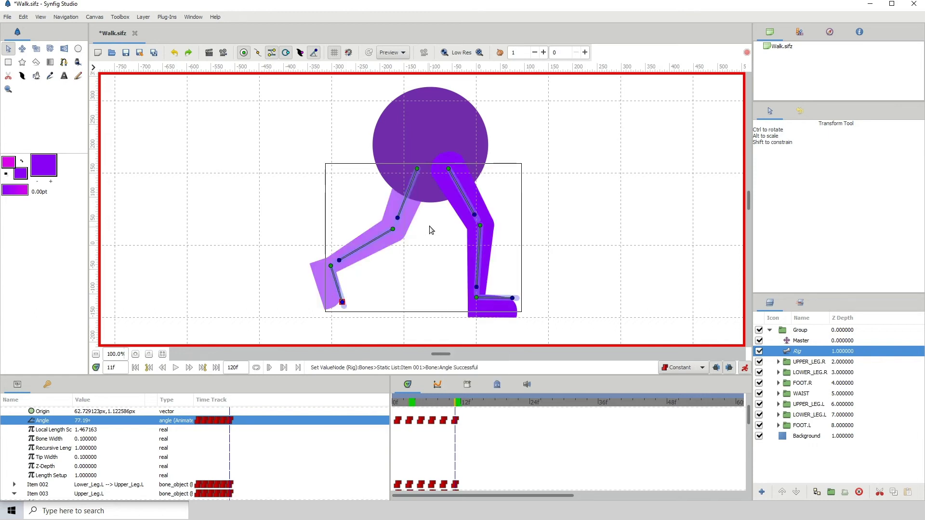
pyautogui.click(417, 170)
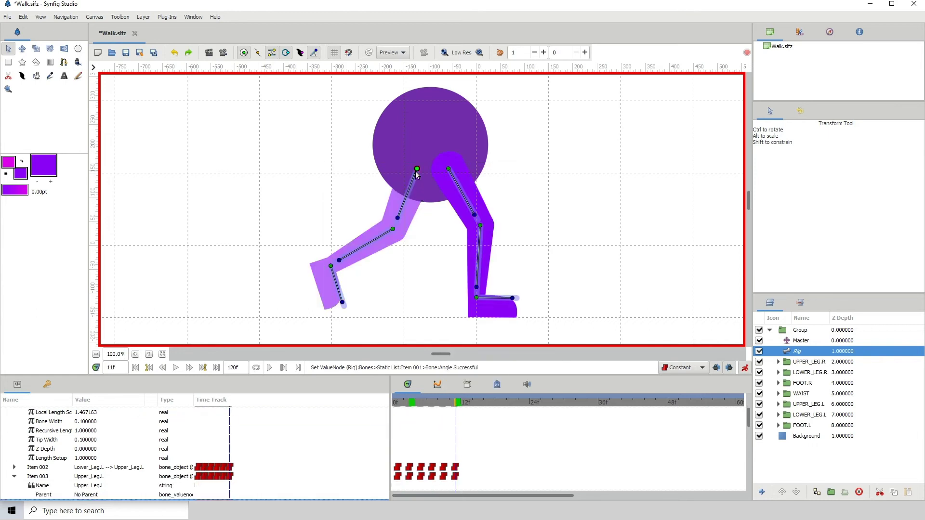
pyautogui.moveTo(416, 170); pyautogui.dragTo(418, 169)
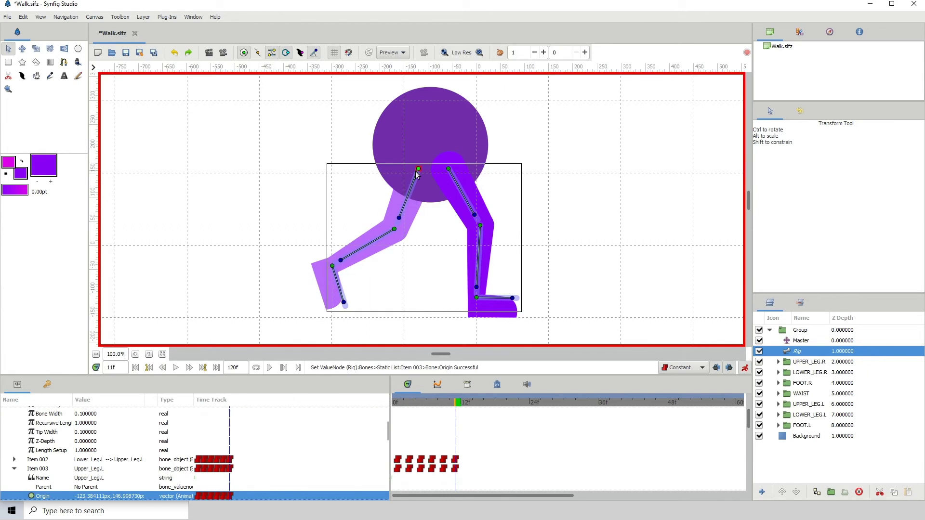
pyautogui.click(411, 403)
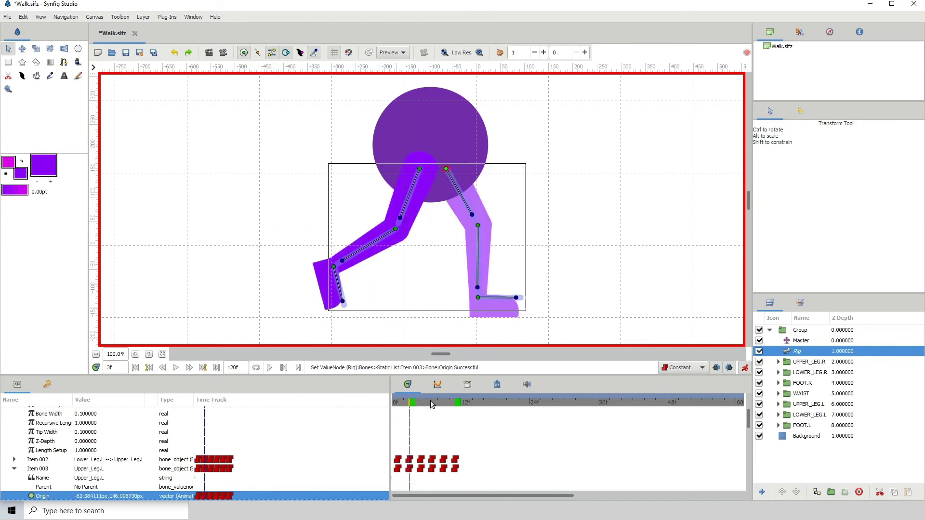
pyautogui.click(455, 401)
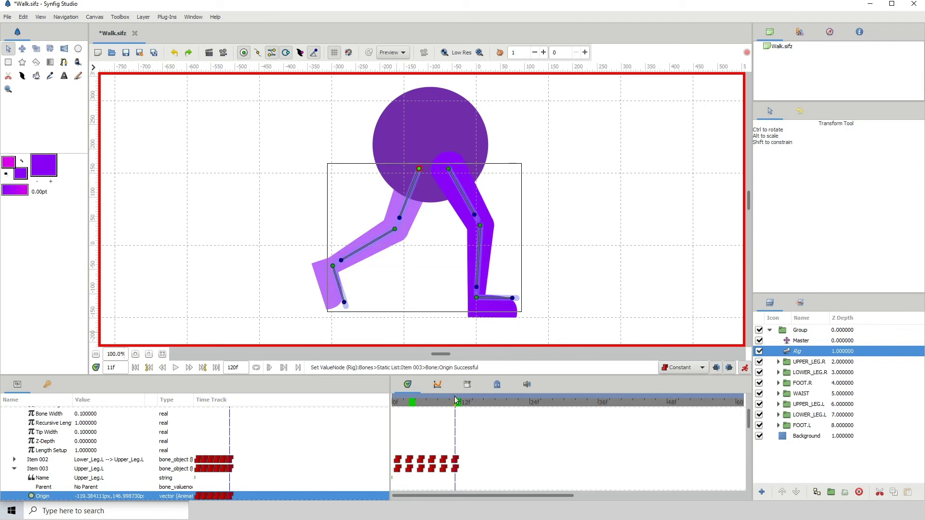
# Step: Collapse the Rig's Bones list and duplicate its waypoint from frame 5 to frame 13
pyautogui.scroll(5, 16, 459)
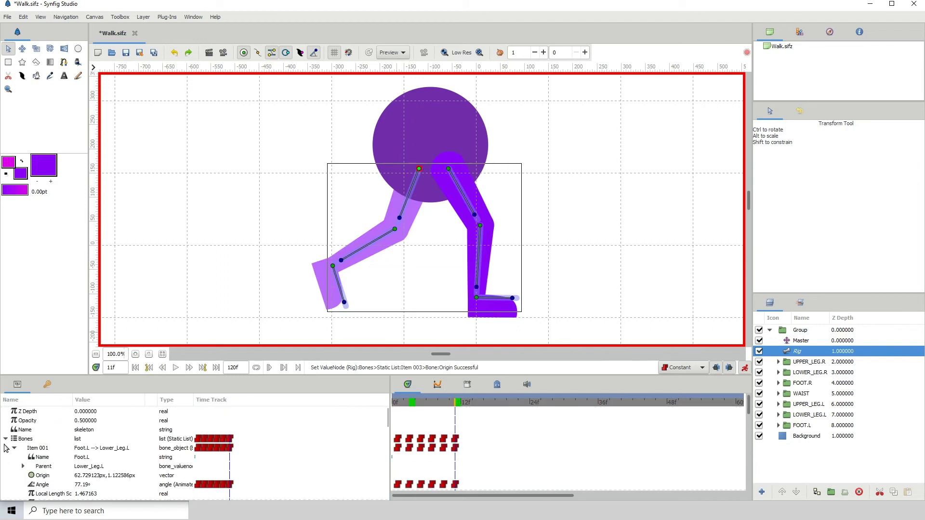
pyautogui.click(5, 439)
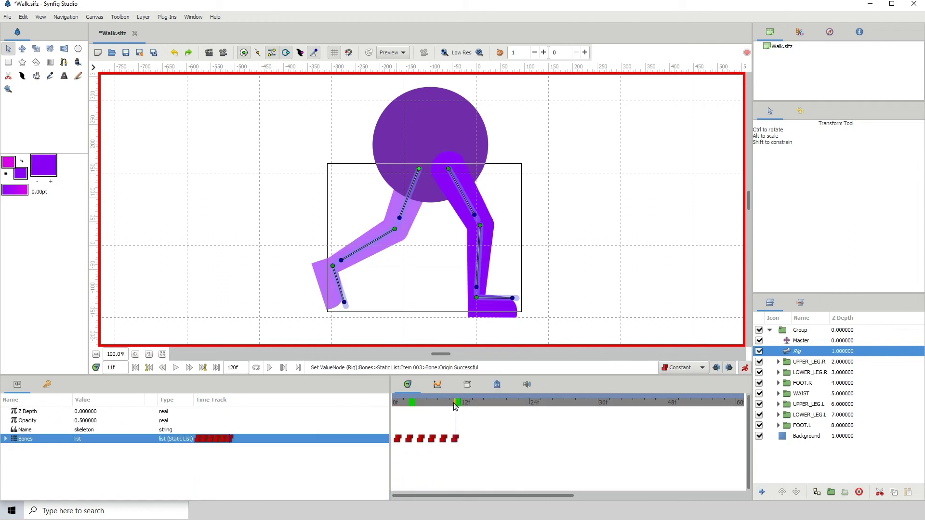
pyautogui.moveTo(454, 403); pyautogui.dragTo(444, 403)
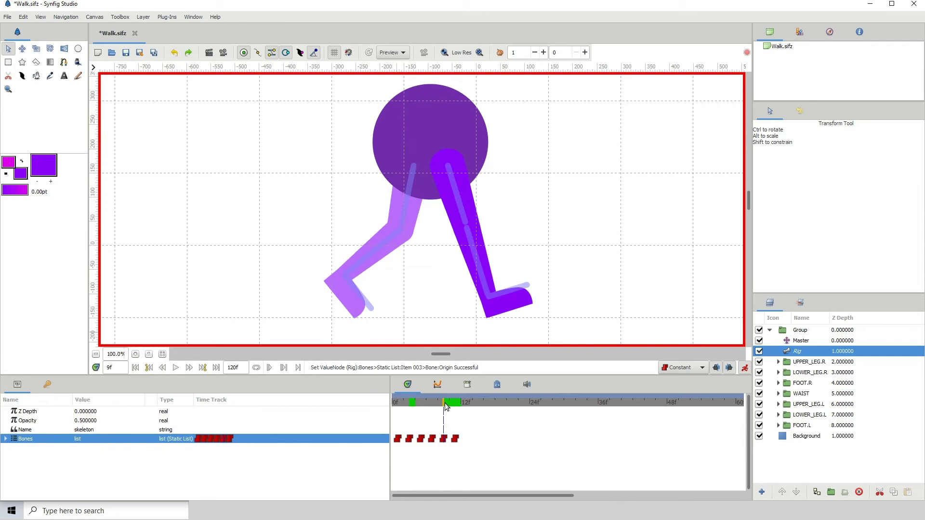
pyautogui.moveTo(444, 403); pyautogui.dragTo(467, 403)
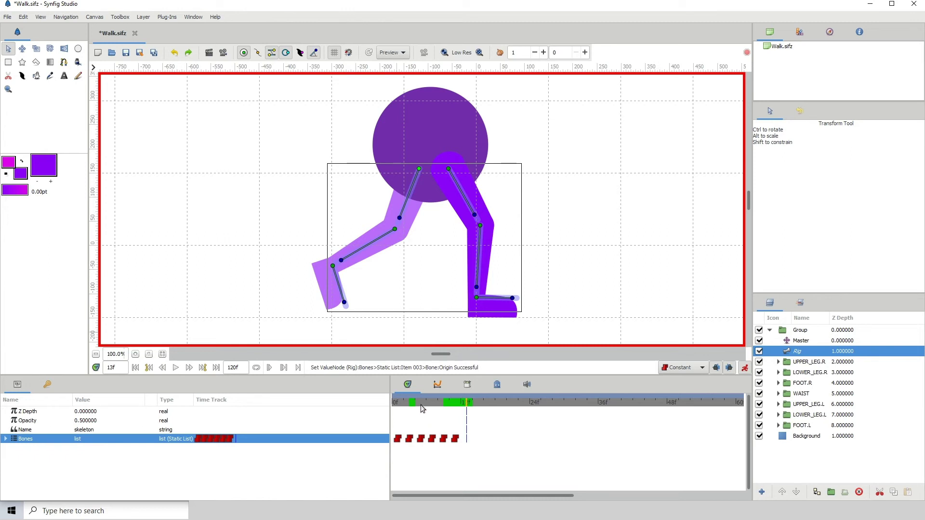
pyautogui.moveTo(424, 403)
pyautogui.mouseDown()
pyautogui.moveTo(394, 403)
pyautogui.moveTo(420, 400)
pyautogui.mouseUp()
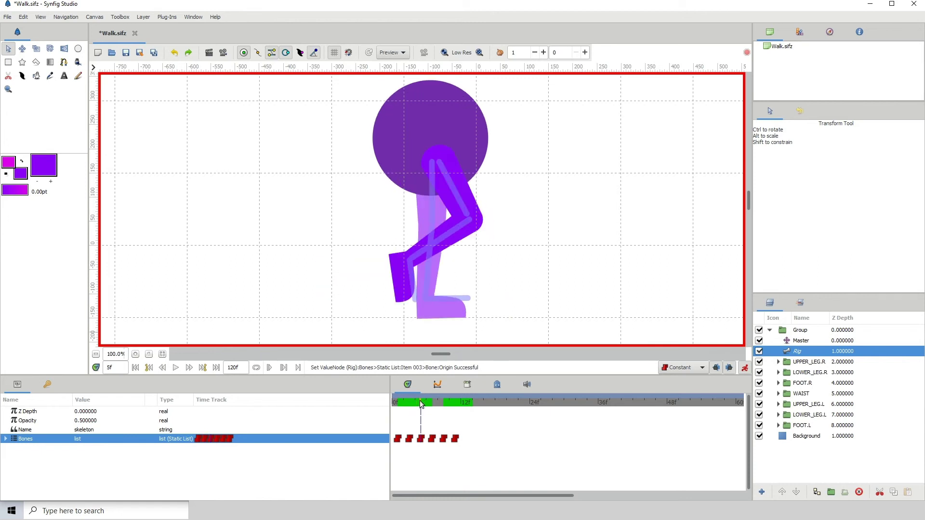
pyautogui.click(460, 403)
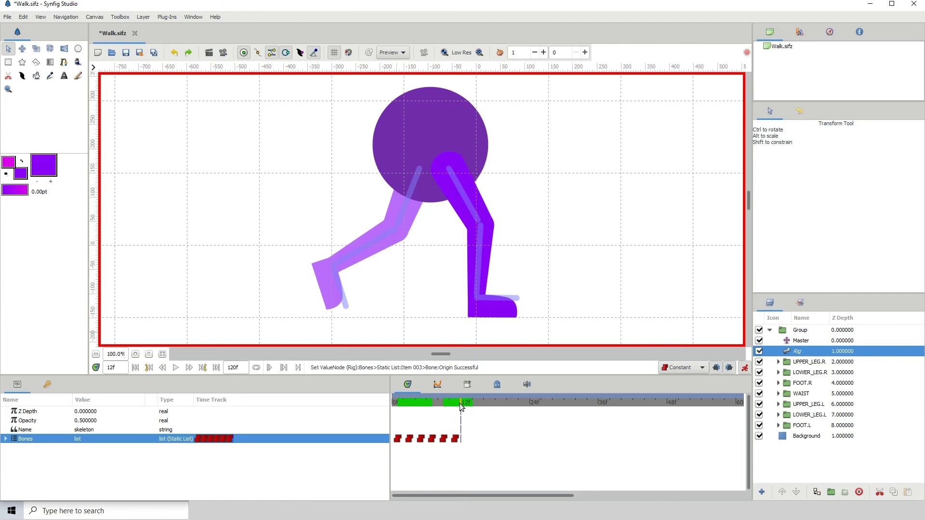
pyautogui.click(466, 404)
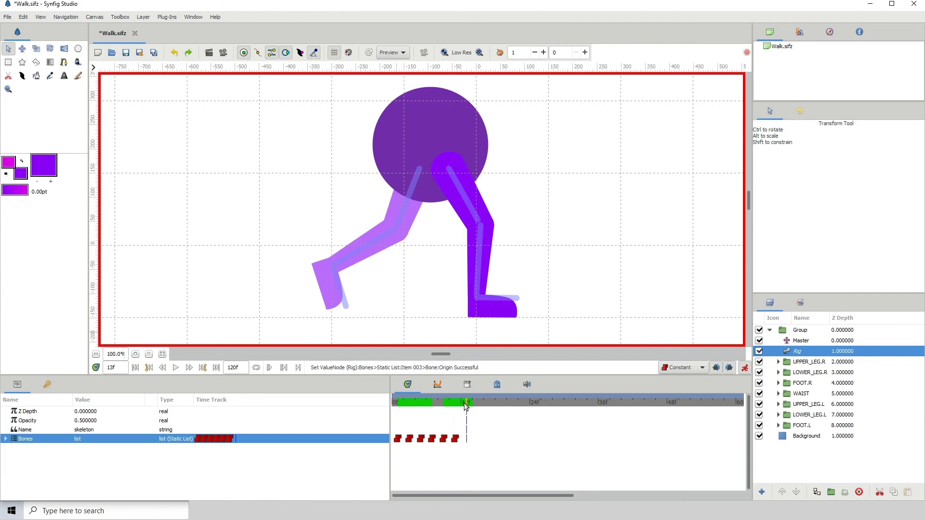
pyautogui.rightClick(422, 439)
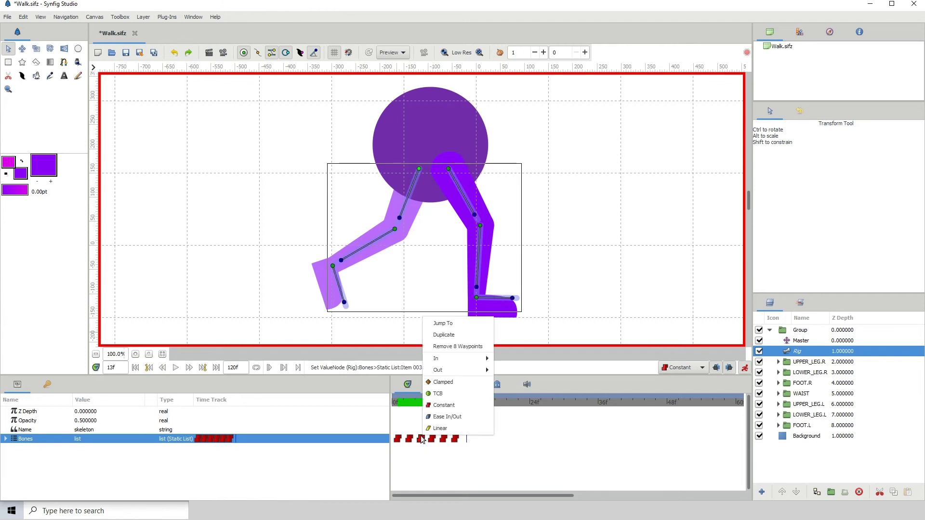
pyautogui.click(450, 336)
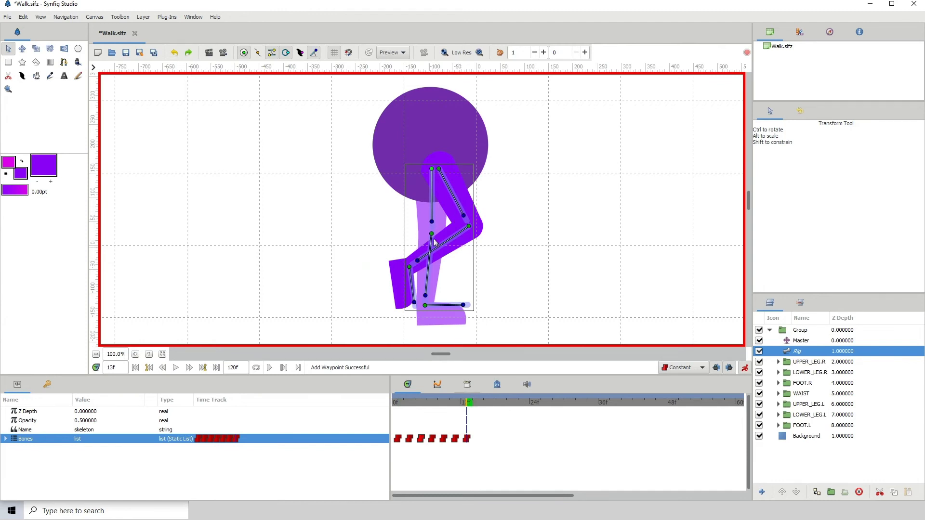
# Step: On frame 13, bend the left leg back at the knee and straighten the right leg to stand nearly vertical with its foot flat
pyautogui.moveTo(425, 296); pyautogui.dragTo(395, 255)
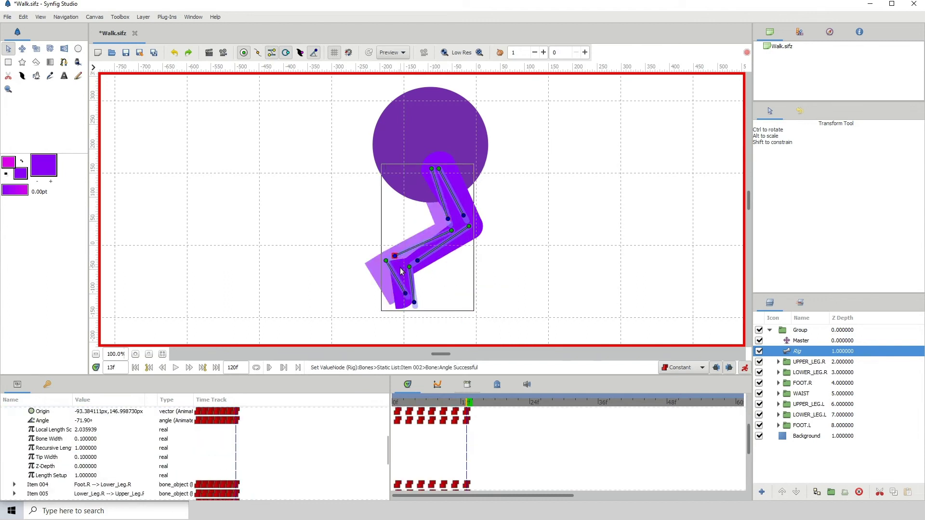
pyautogui.moveTo(406, 294); pyautogui.dragTo(388, 299)
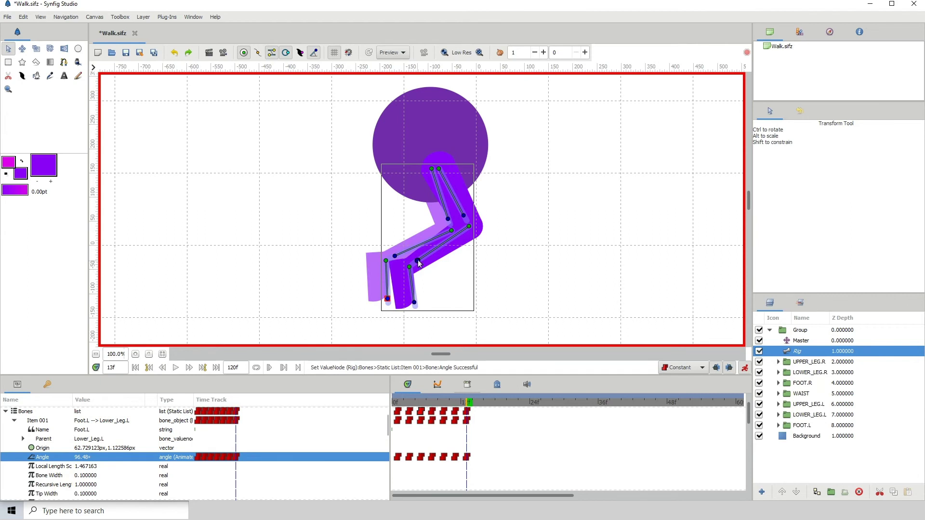
pyautogui.moveTo(419, 263); pyautogui.dragTo(457, 288)
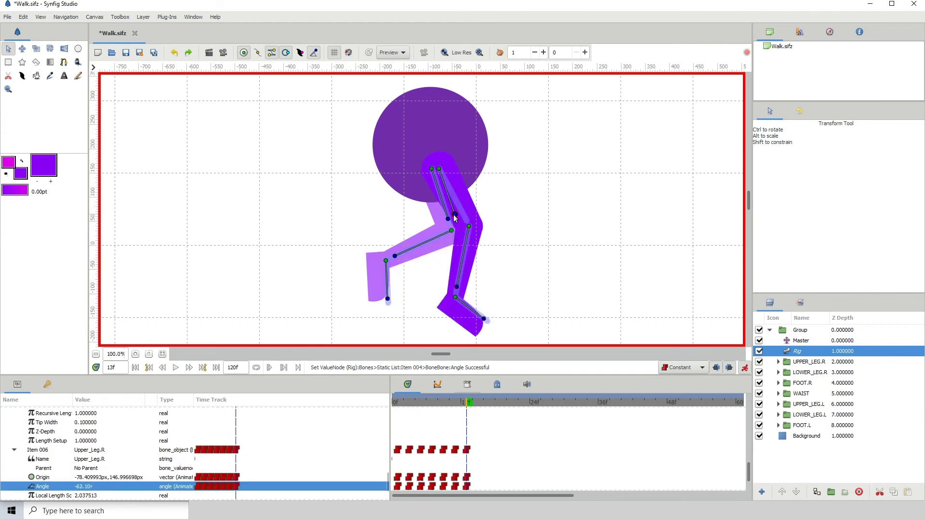
pyautogui.moveTo(455, 217); pyautogui.dragTo(464, 314)
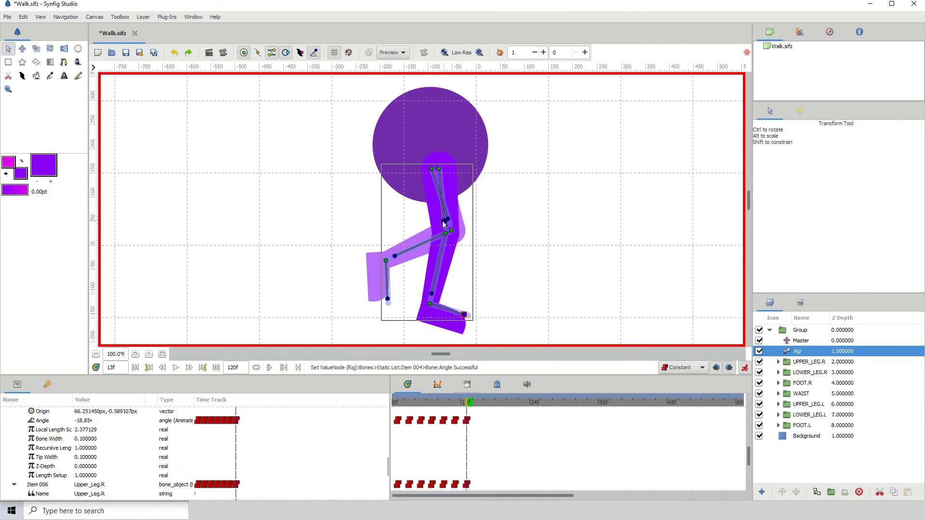
pyautogui.moveTo(444, 224); pyautogui.dragTo(439, 223)
pyautogui.click(421, 294)
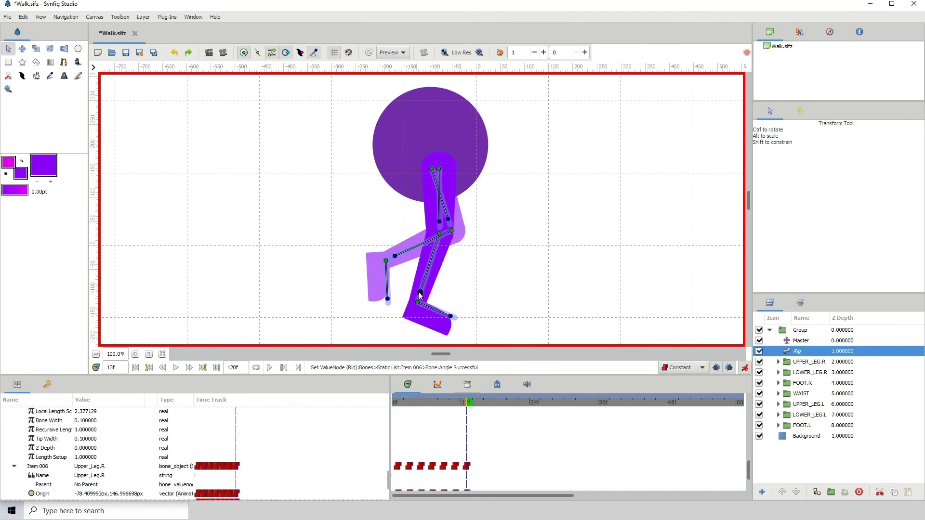
pyautogui.moveTo(419, 293); pyautogui.dragTo(461, 307)
# Step: Swap the hip positions on frame 13, moving the right hip back and the left hip forward
pyautogui.click(439, 169)
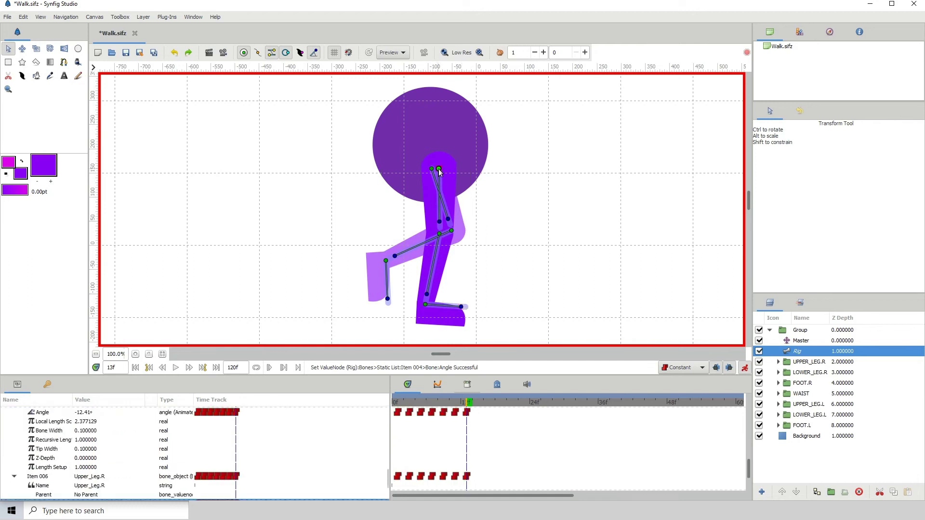
pyautogui.moveTo(439, 169); pyautogui.dragTo(430, 168)
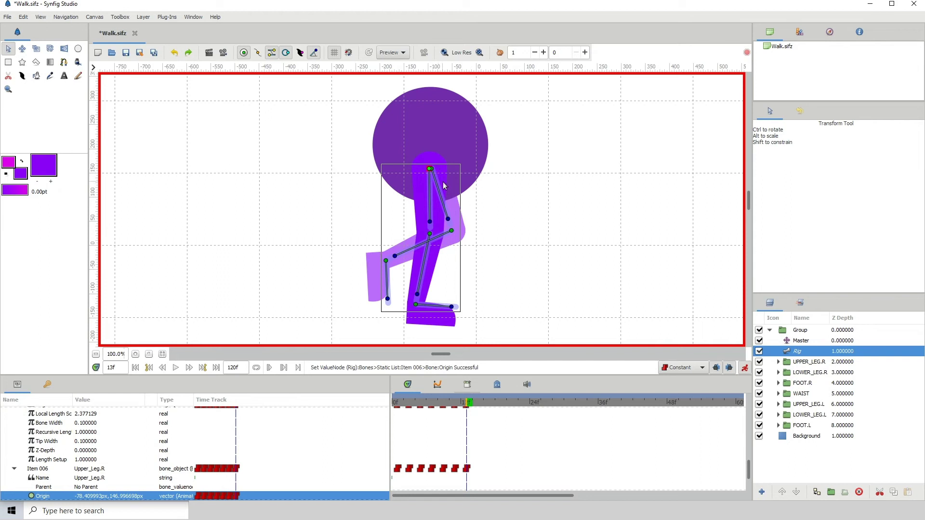
pyautogui.click(431, 169)
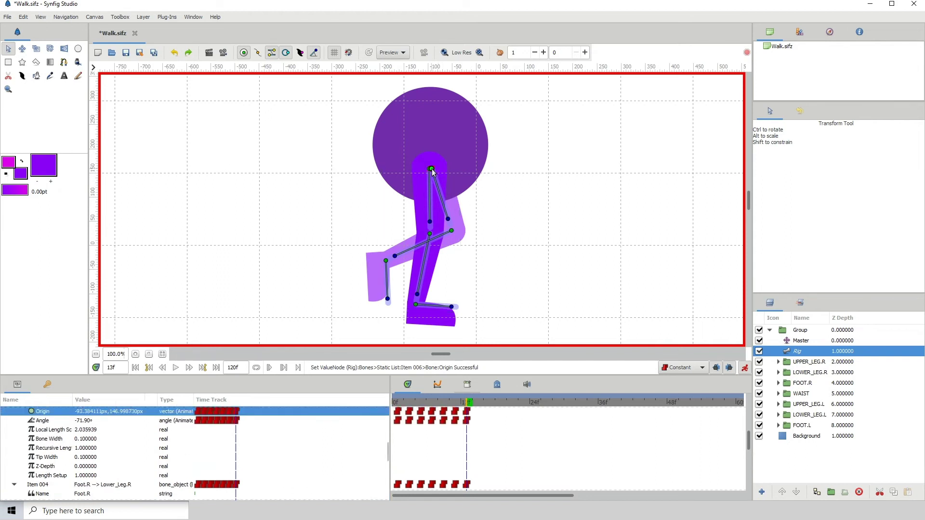
pyautogui.moveTo(431, 169); pyautogui.dragTo(432, 170)
# Step: Fine-tune frame 13 against frame 5, adjusting the left upper and lower leg and rotating the right lower leg to about -9°
pyautogui.moveTo(459, 219); pyautogui.dragTo(462, 217)
pyautogui.moveTo(412, 260); pyautogui.dragTo(411, 256)
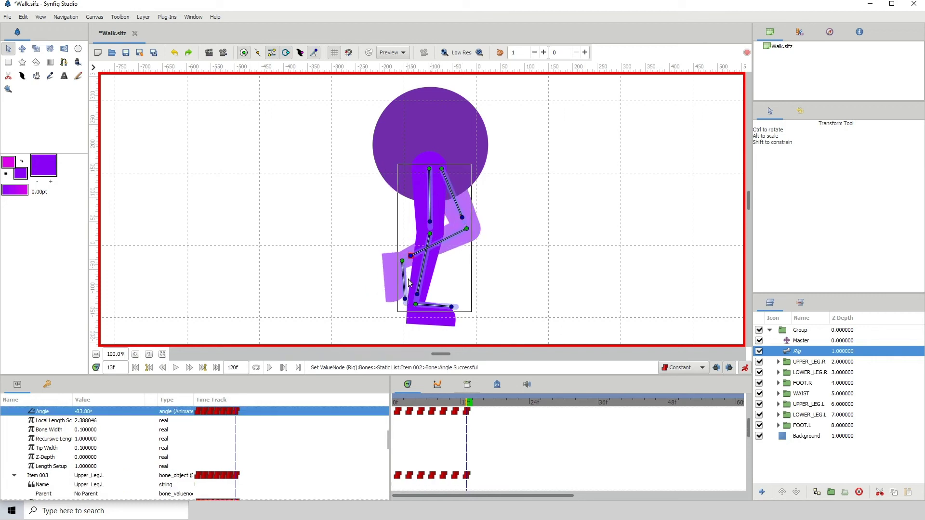
pyautogui.moveTo(417, 294); pyautogui.dragTo(421, 294)
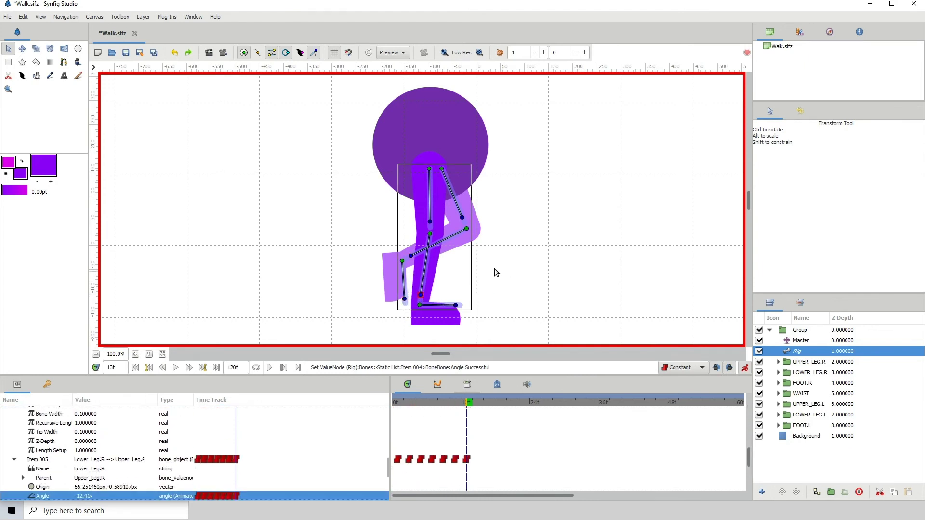
pyautogui.click(412, 404)
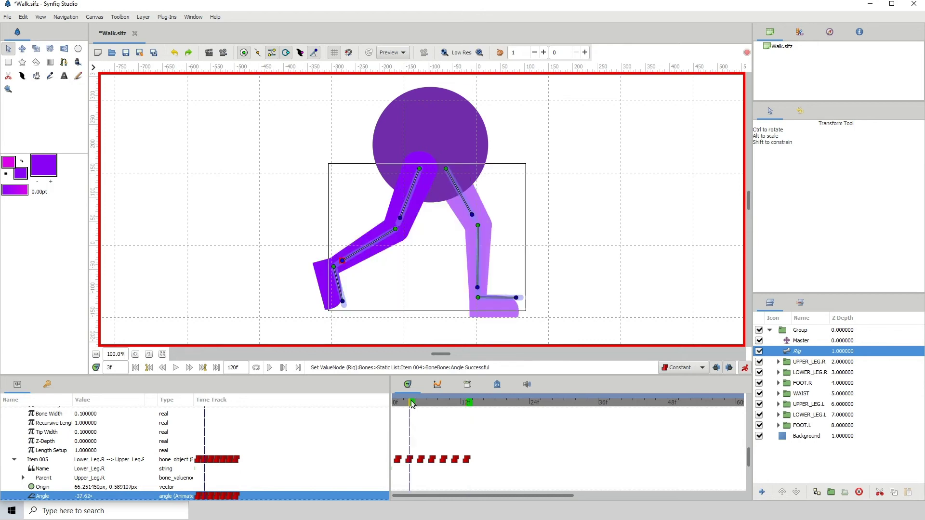
pyautogui.click(426, 404)
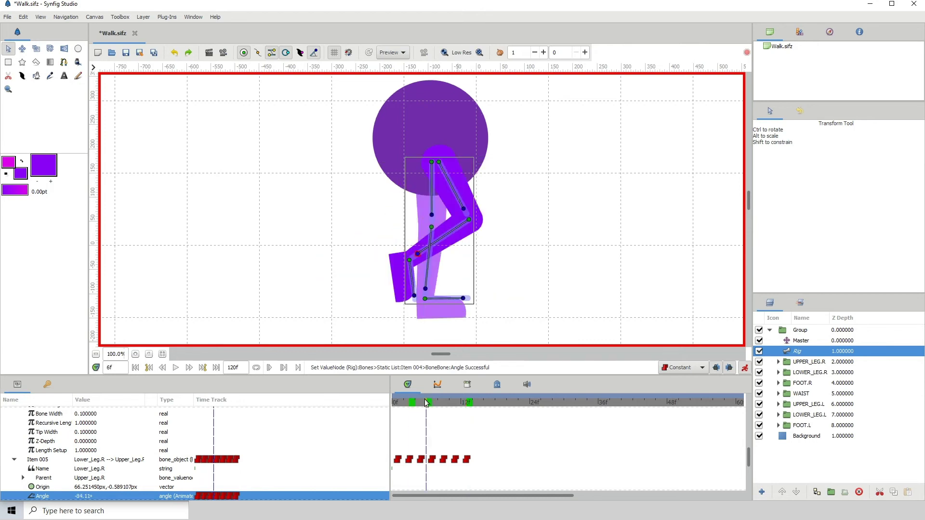
pyautogui.moveTo(427, 402); pyautogui.dragTo(422, 403)
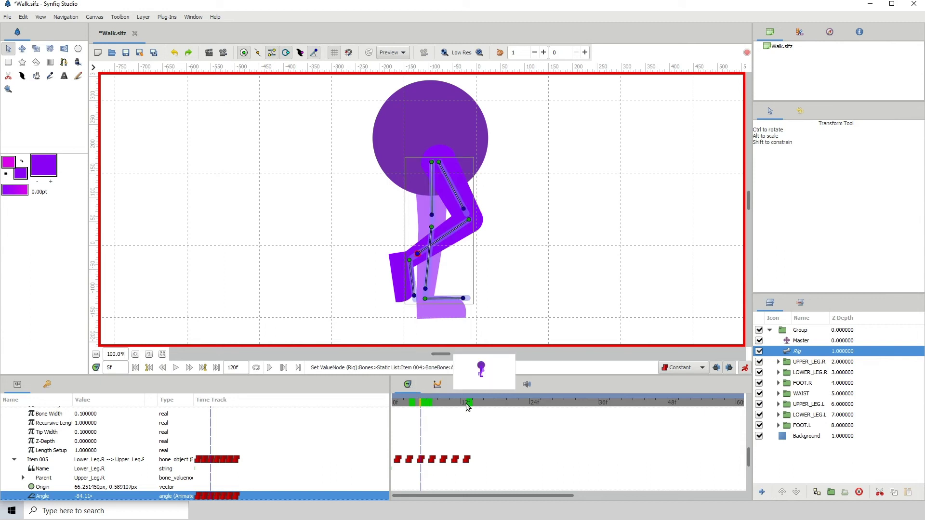
pyautogui.click(467, 404)
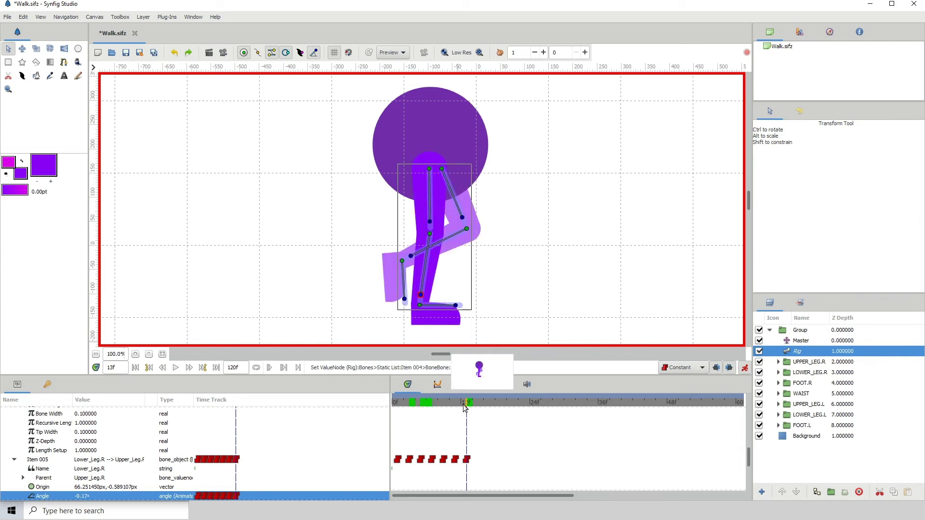
# Step: Duplicate the Master layer's Origin waypoint from frame 5 to frame 13
pyautogui.click(793, 342)
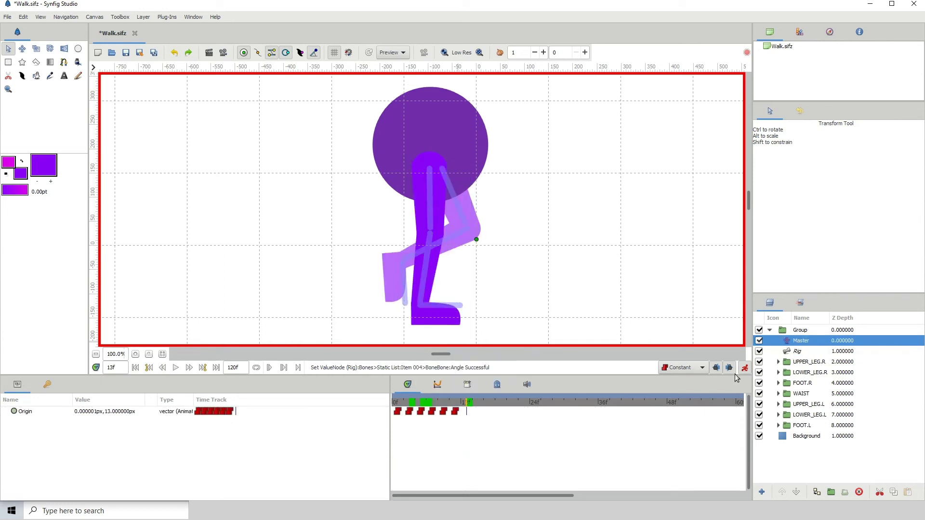
pyautogui.click(424, 404)
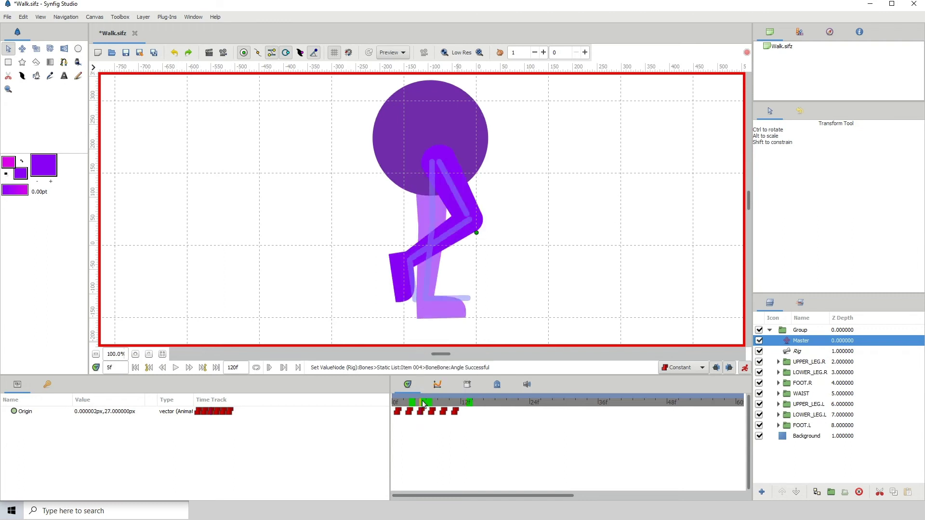
pyautogui.click(456, 403)
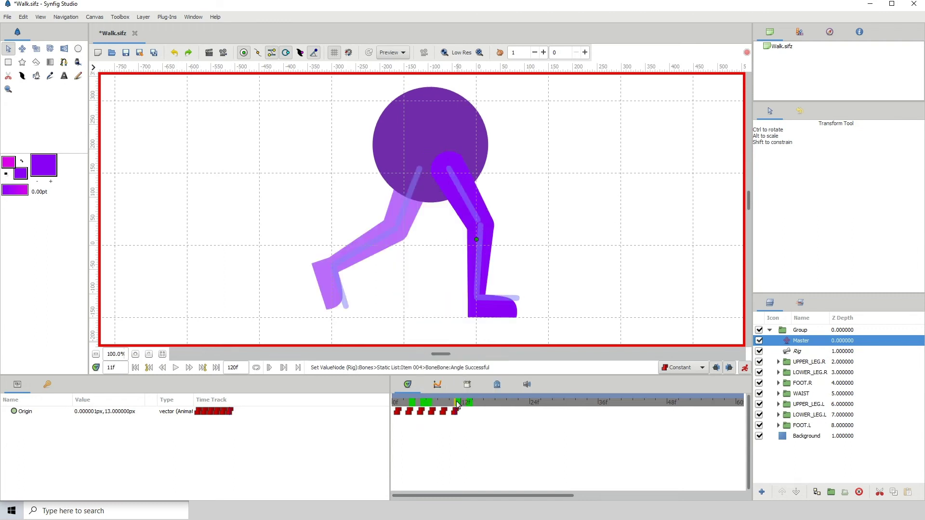
pyautogui.click(457, 402)
pyautogui.click(467, 403)
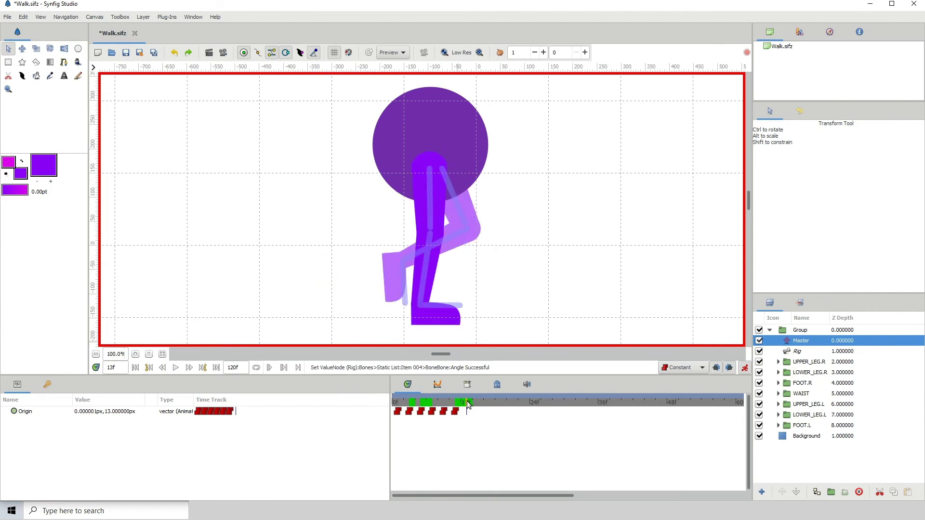
pyautogui.rightClick(421, 413)
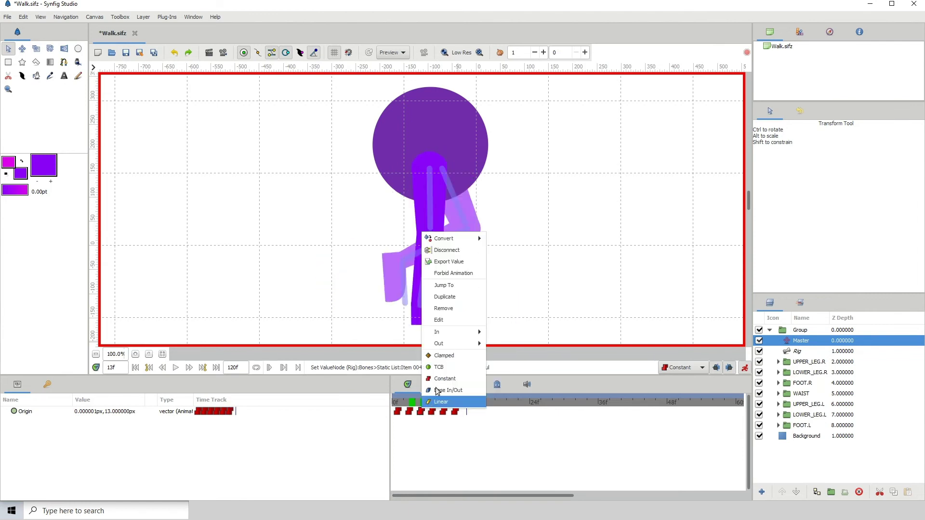
pyautogui.click(468, 294)
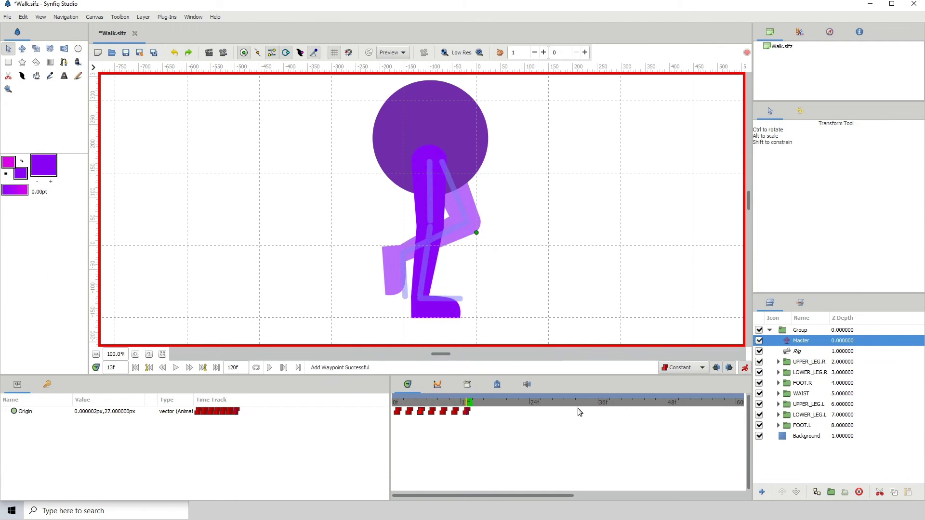
# Step: Select the Rig and compare its leg pose on frame 13 with frame 5, checking the hip, knee and foot positions
pyautogui.click(797, 351)
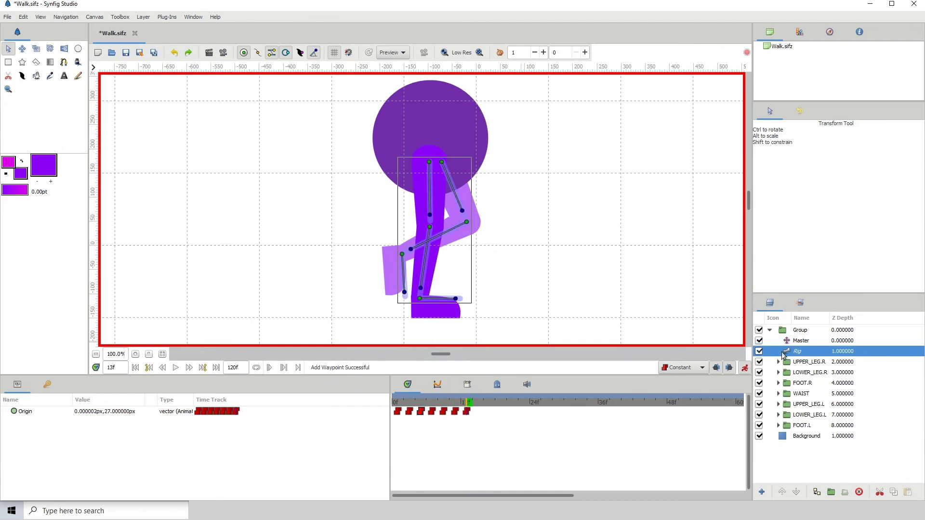
pyautogui.click(461, 405)
pyautogui.click(466, 403)
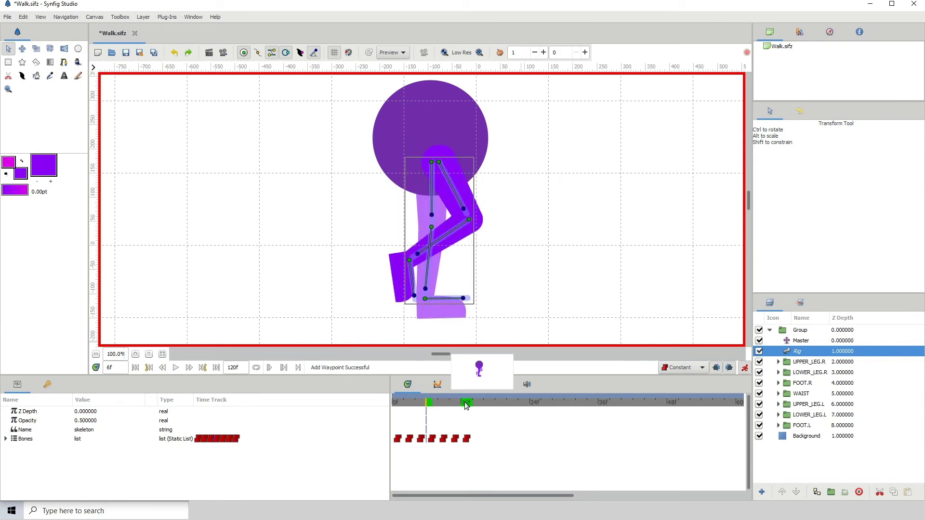
pyautogui.click(425, 402)
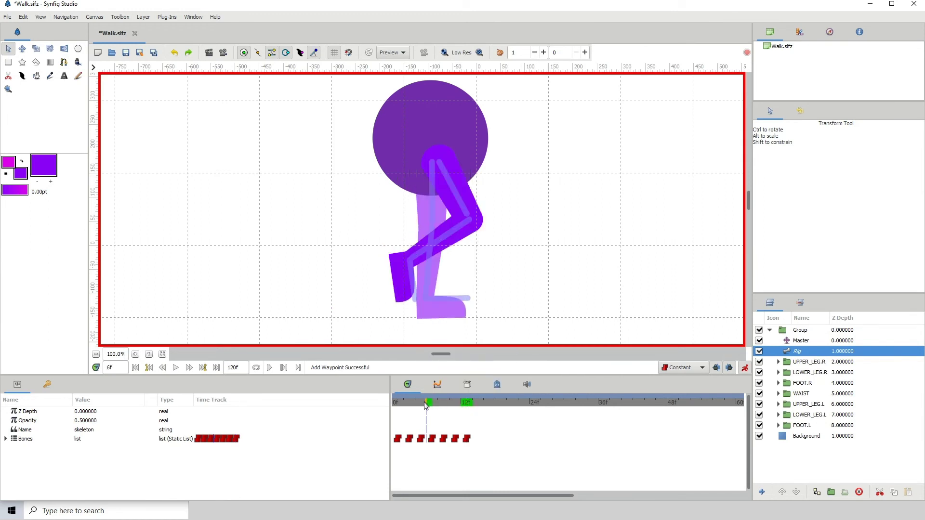
pyautogui.click(467, 404)
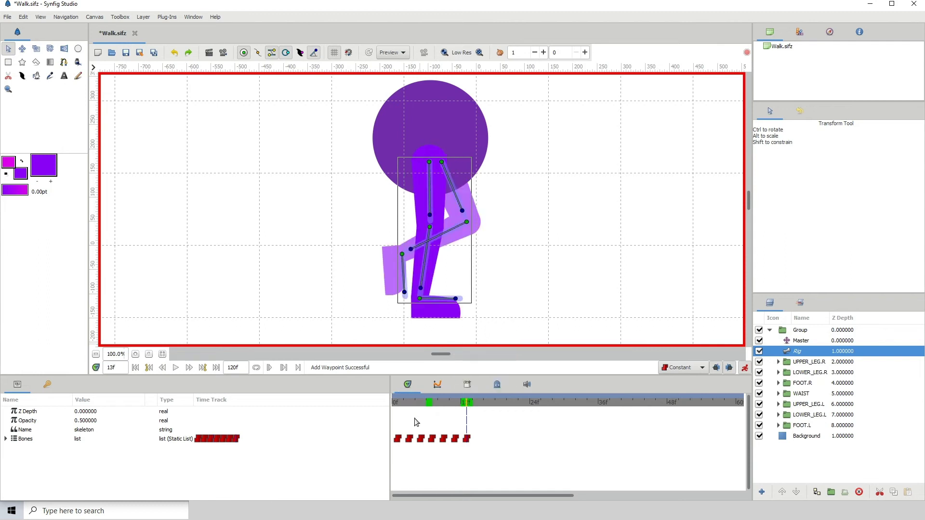
pyautogui.click(422, 404)
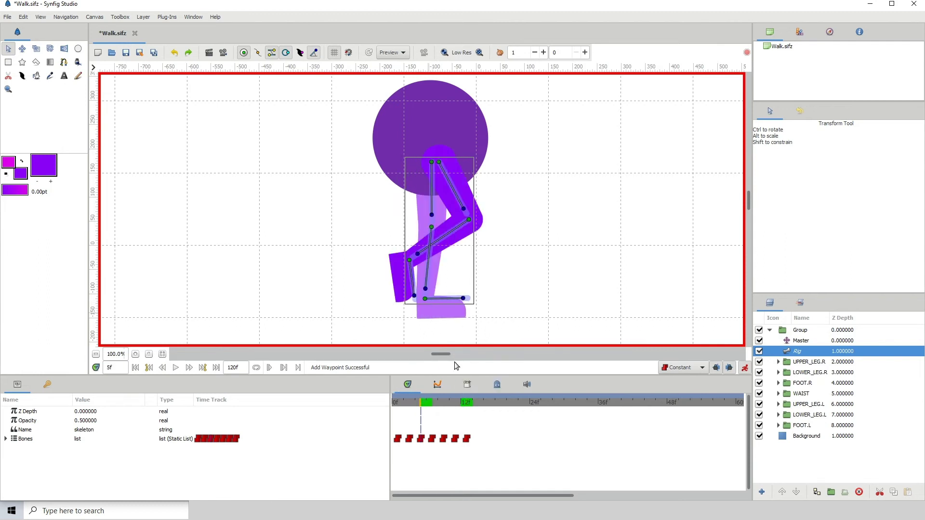
pyautogui.click(466, 404)
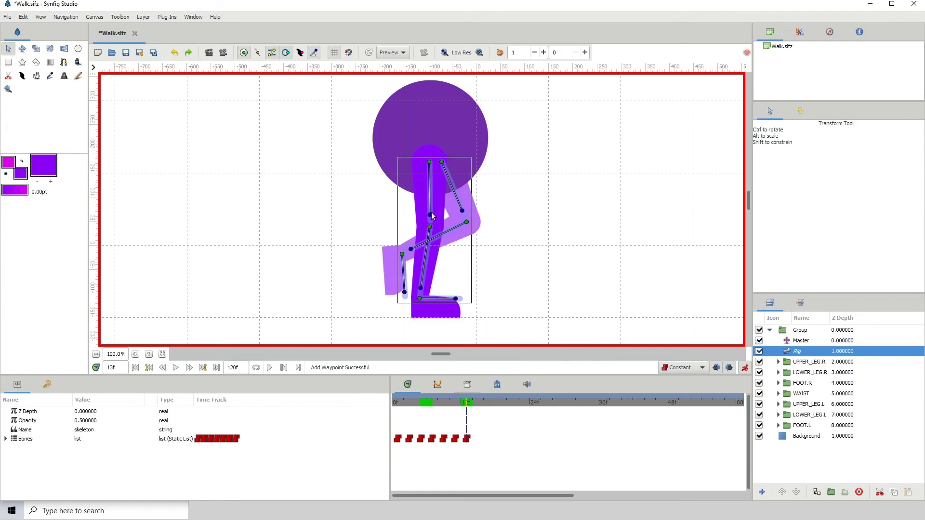
pyautogui.click(423, 404)
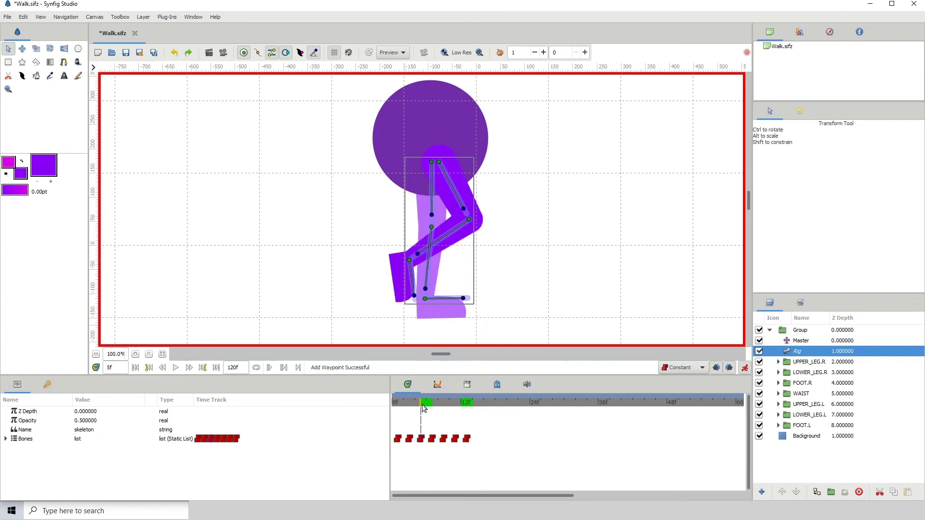
pyautogui.click(467, 403)
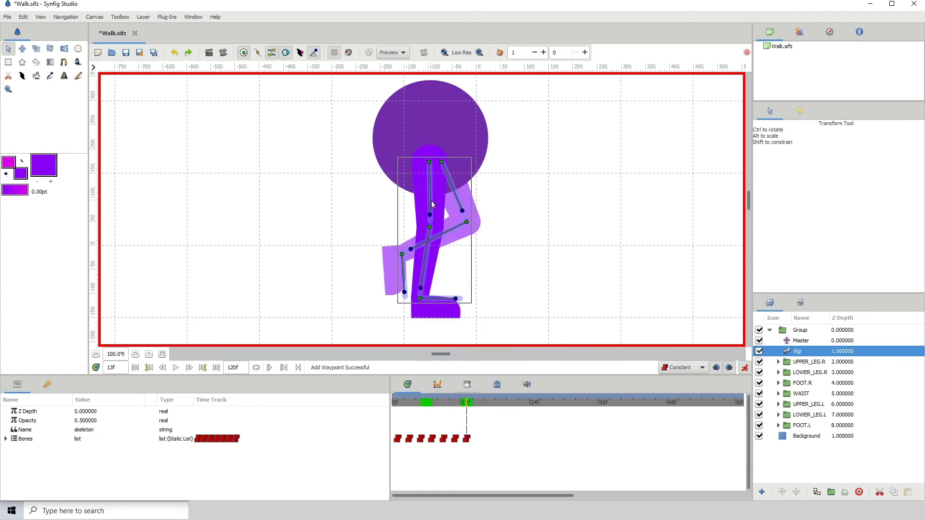
# Step: Shift the right hip on frame 13 to x about -97 px using frame 5 as reference, and select the right lower leg bone
pyautogui.click(428, 163)
pyautogui.moveTo(428, 163); pyautogui.dragTo(426, 163)
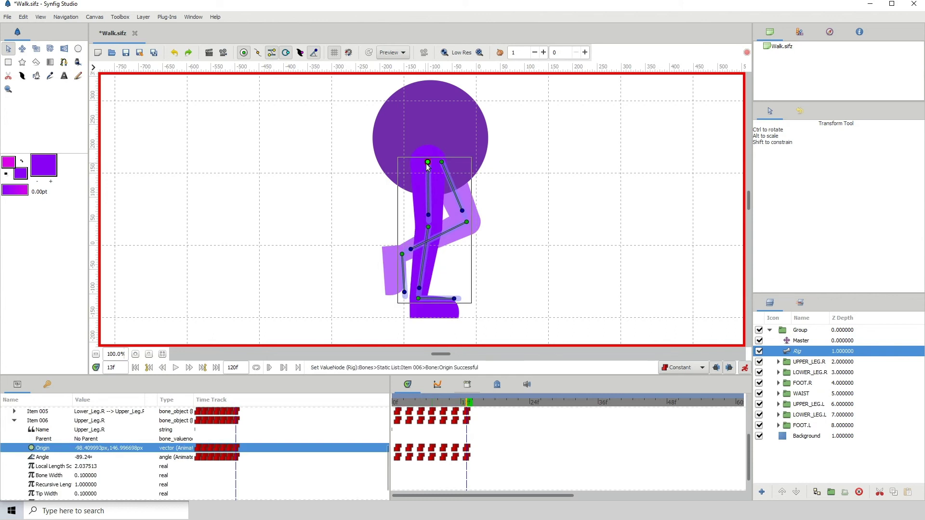
pyautogui.click(422, 403)
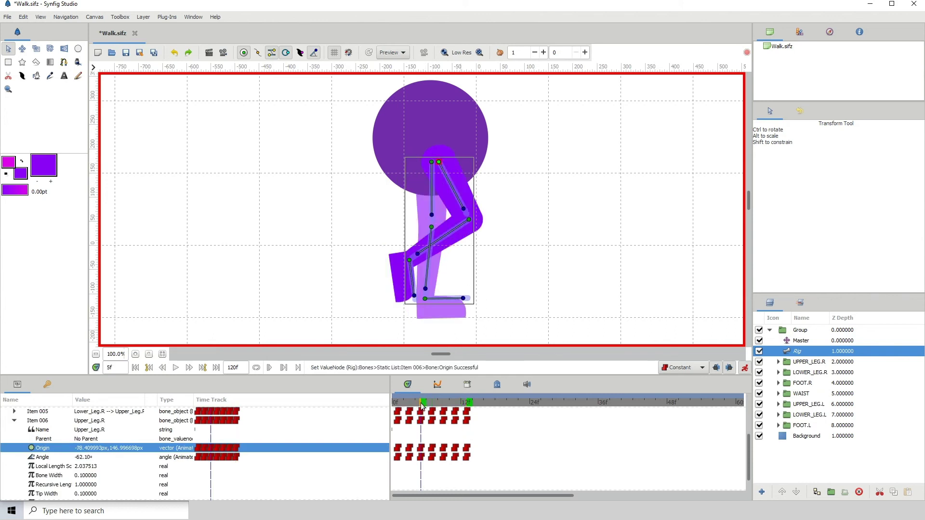
pyautogui.click(467, 402)
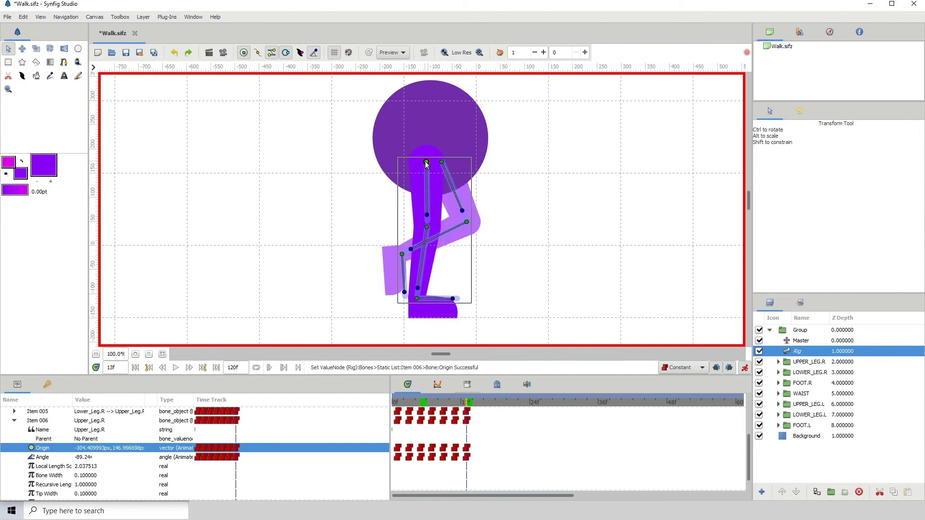
pyautogui.moveTo(426, 162); pyautogui.dragTo(427, 162)
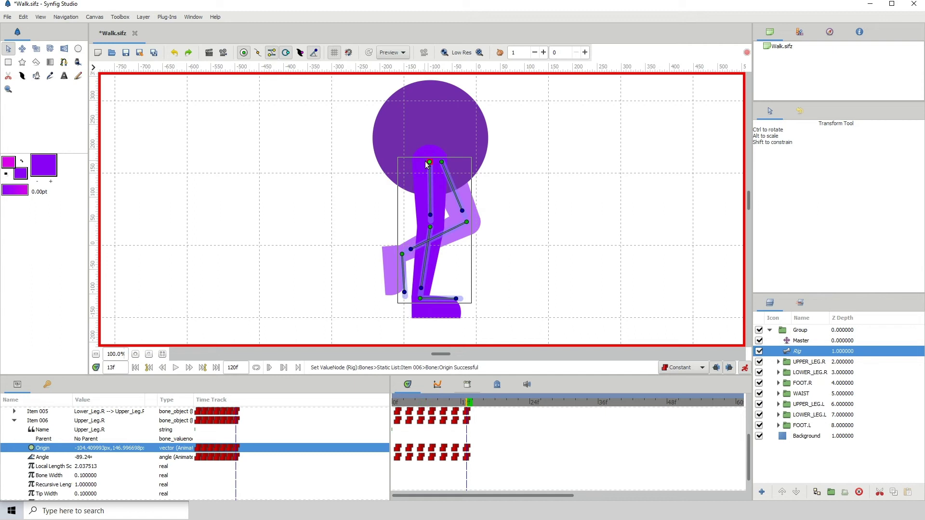
pyautogui.click(421, 402)
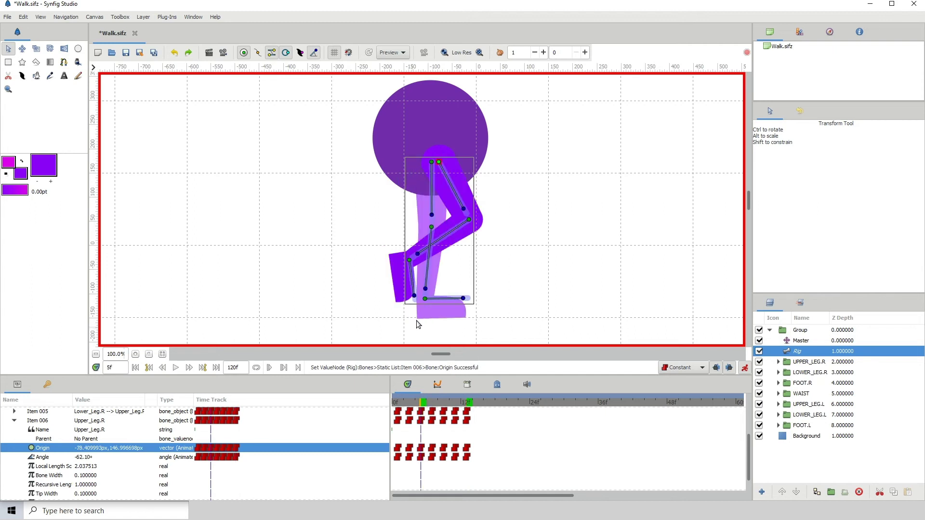
pyautogui.click(468, 402)
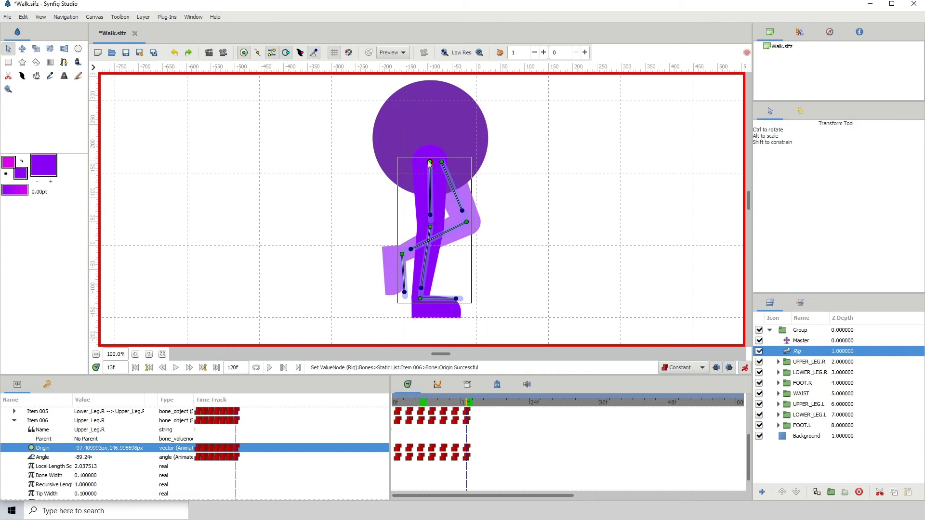
pyautogui.click(421, 288)
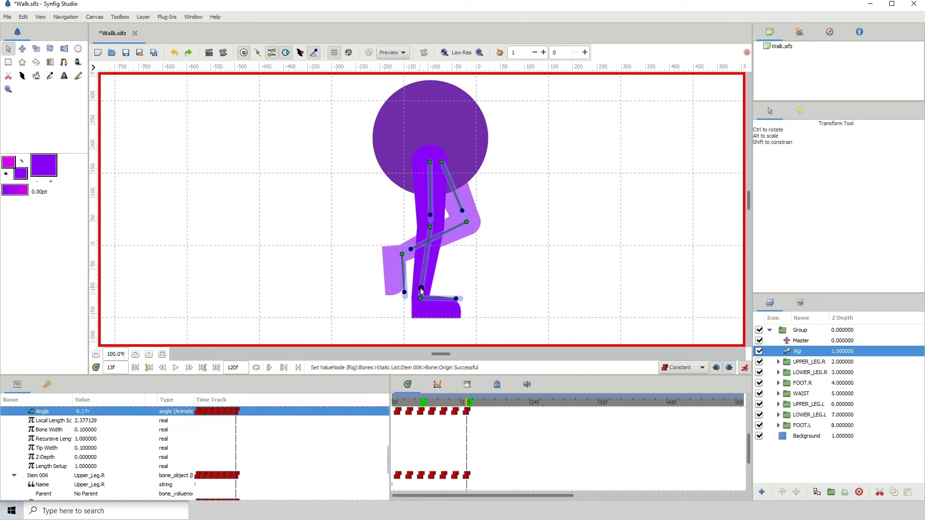
# Step: Refine the right leg on frame 13 by nudging the lower leg and hip, and rotate the right foot to about 97°, checking against frame 5
pyautogui.moveTo(420, 288); pyautogui.dragTo(422, 288)
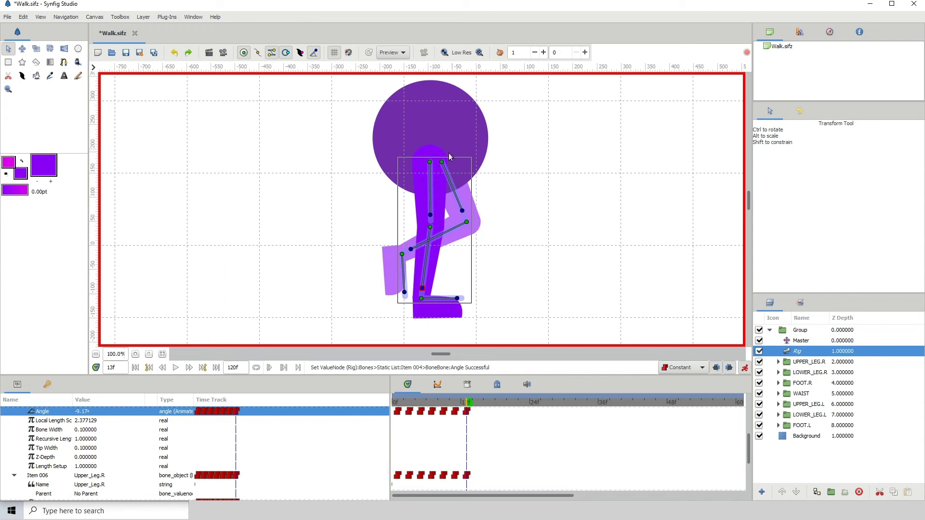
pyautogui.click(430, 162)
pyautogui.moveTo(432, 163); pyautogui.dragTo(433, 163)
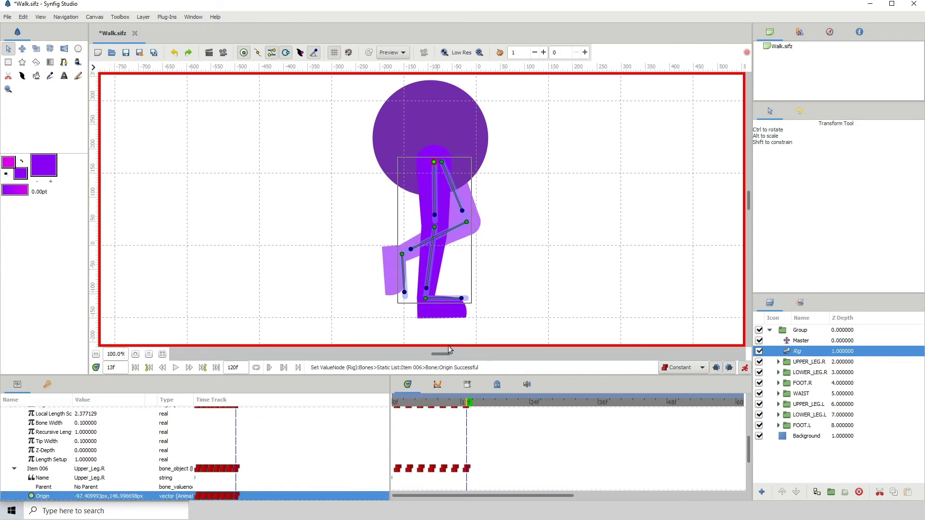
pyautogui.click(464, 300)
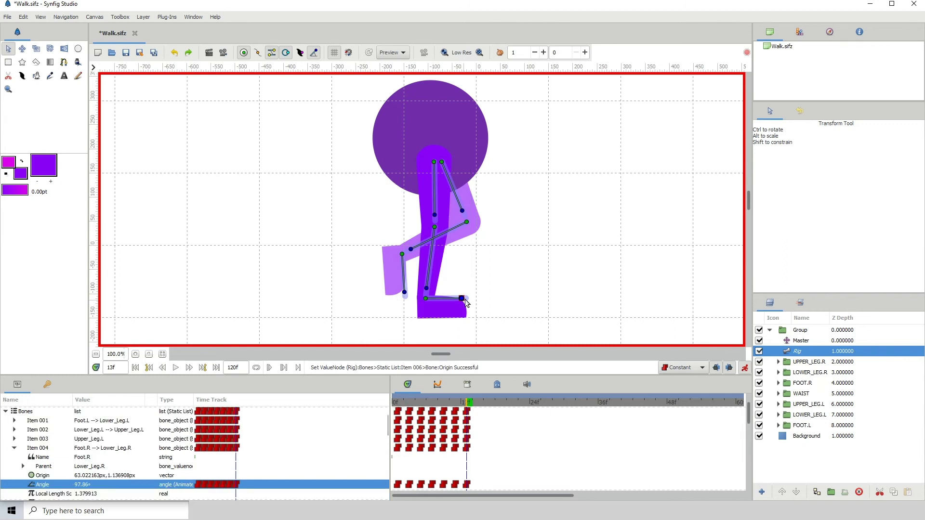
pyautogui.click(465, 300)
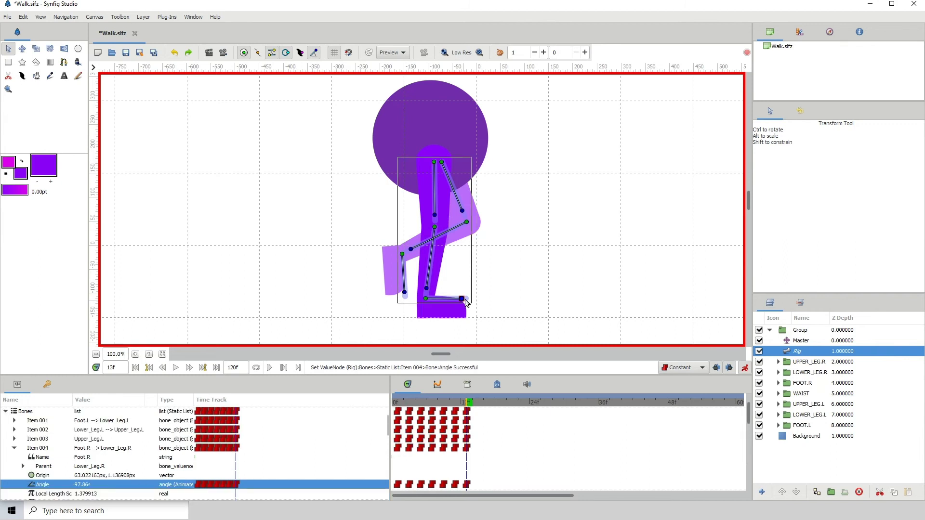
pyautogui.click(423, 404)
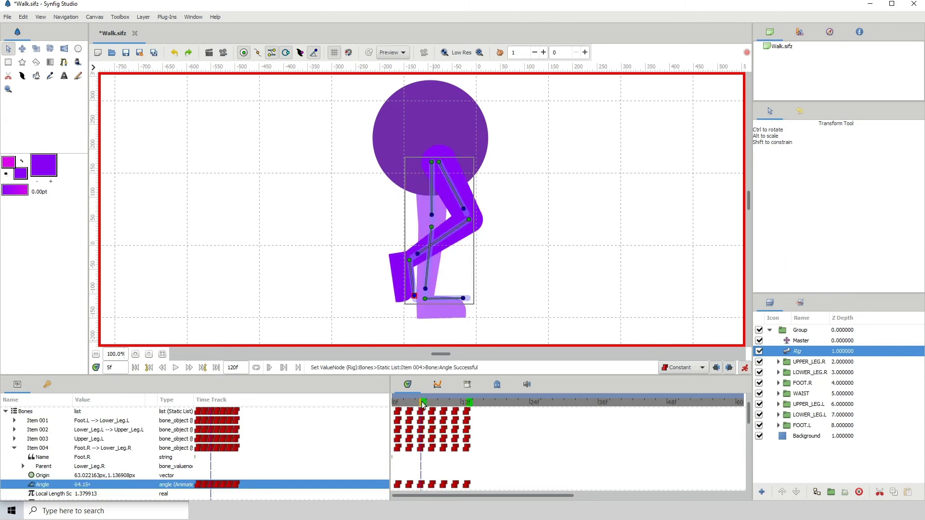
pyautogui.click(466, 403)
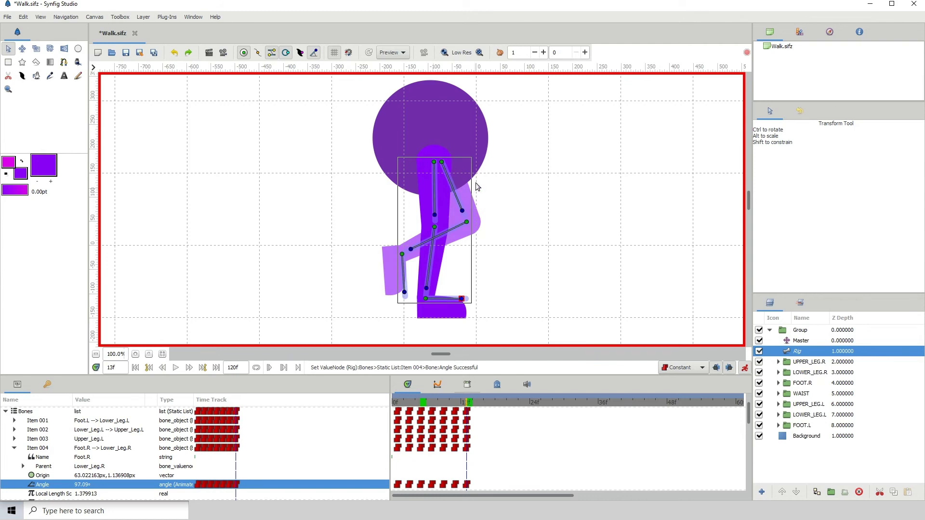
# Step: Match frame 13's left leg to frame 5: upper leg about -65°, hip x about -66 px, lower leg about -85.5°
pyautogui.click(420, 403)
pyautogui.click(468, 405)
pyautogui.click(462, 210)
pyautogui.moveTo(462, 212); pyautogui.dragTo(464, 213)
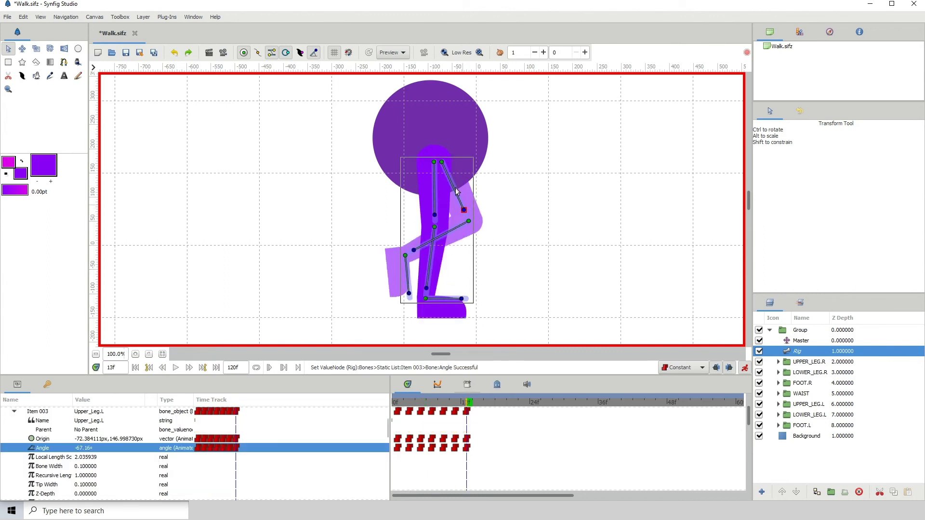
pyautogui.click(442, 163)
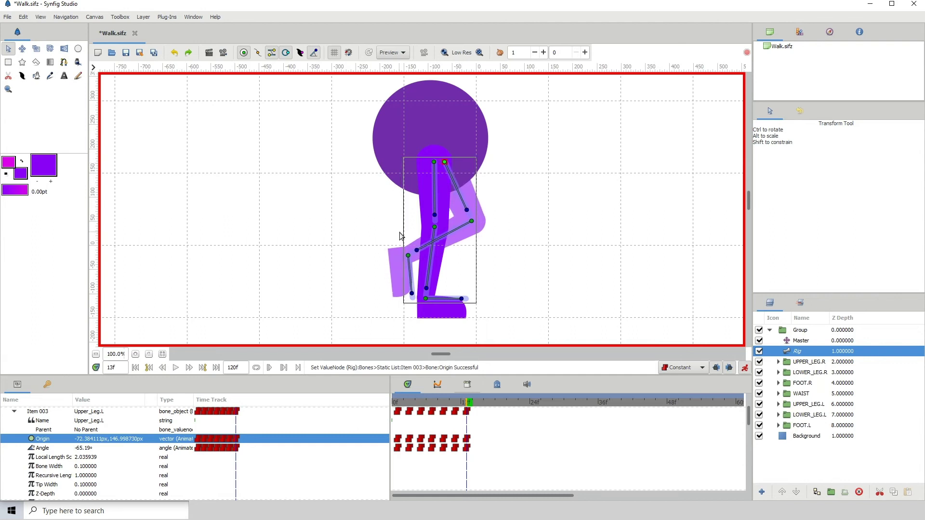
pyautogui.click(417, 250)
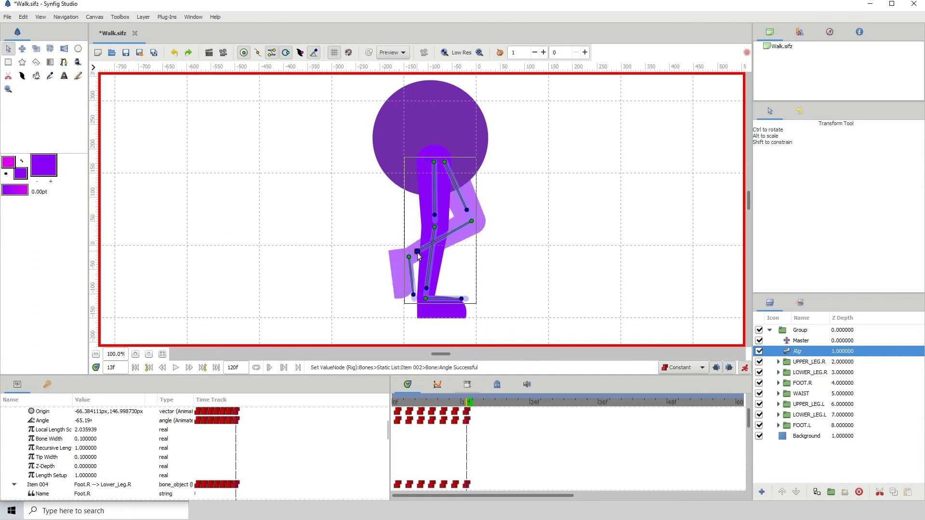
pyautogui.click(422, 403)
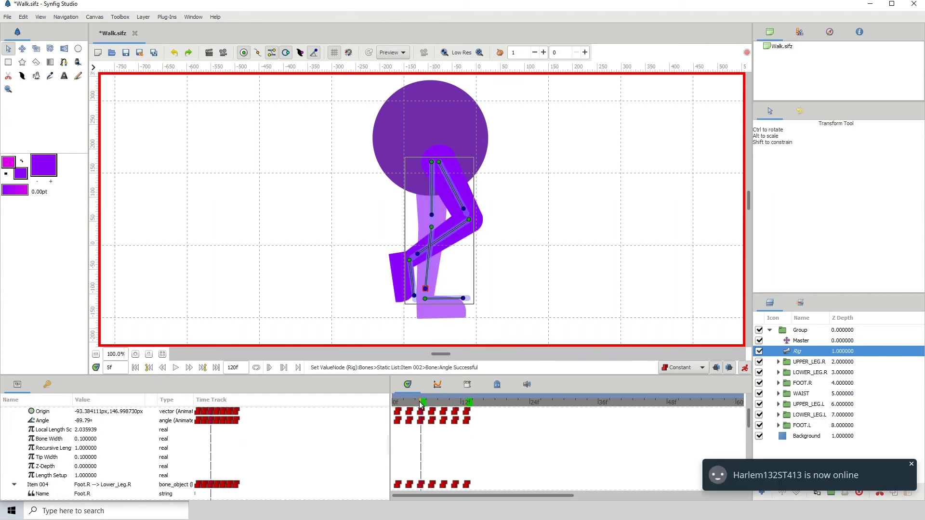
pyautogui.click(466, 403)
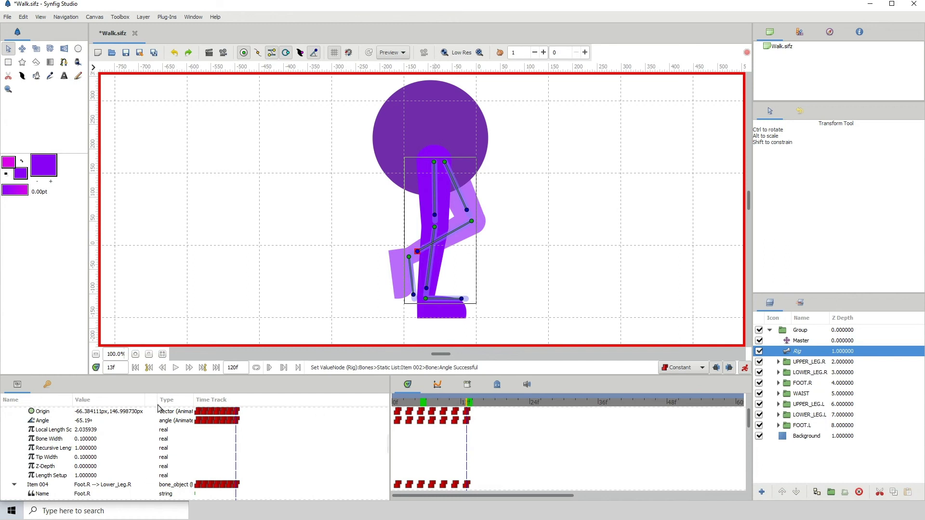
# Step: Duplicate the Rig's Bones waypoints from frame 7 to frame 15
pyautogui.scroll(8, 8, 441)
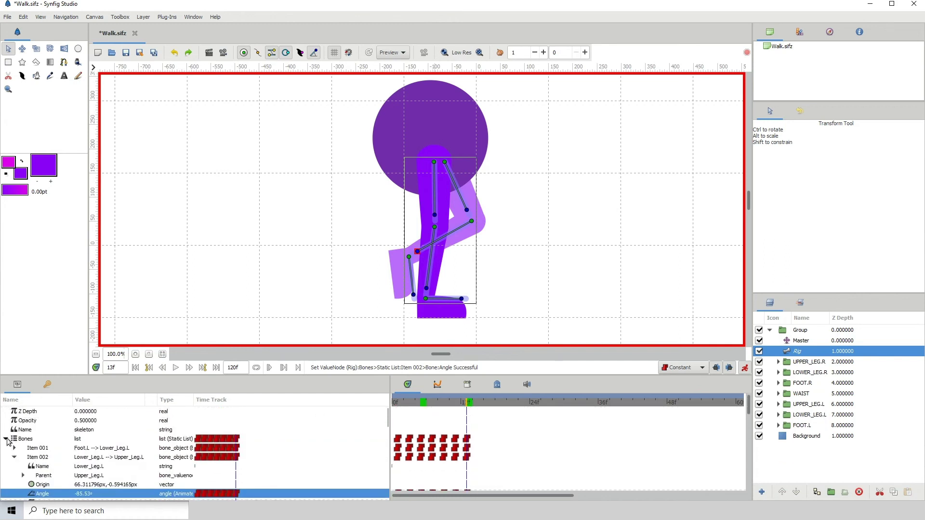
pyautogui.click(6, 439)
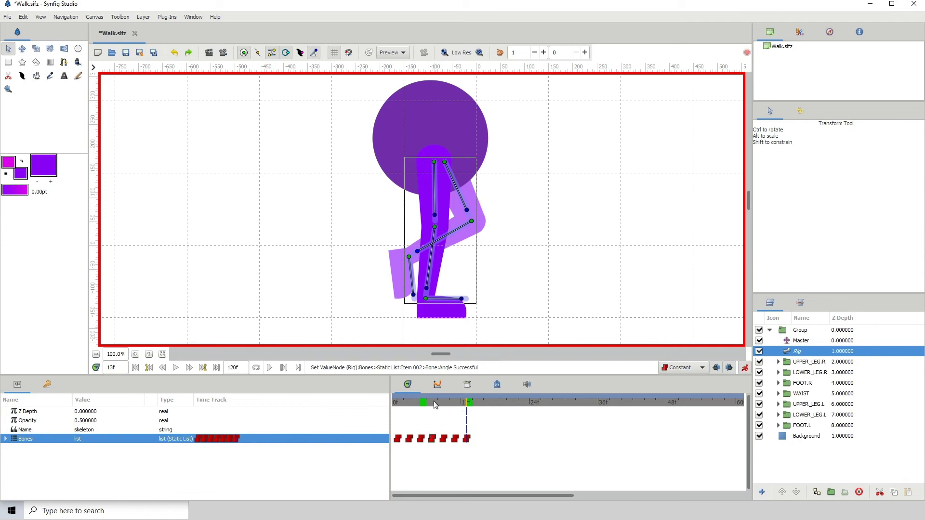
pyautogui.click(433, 403)
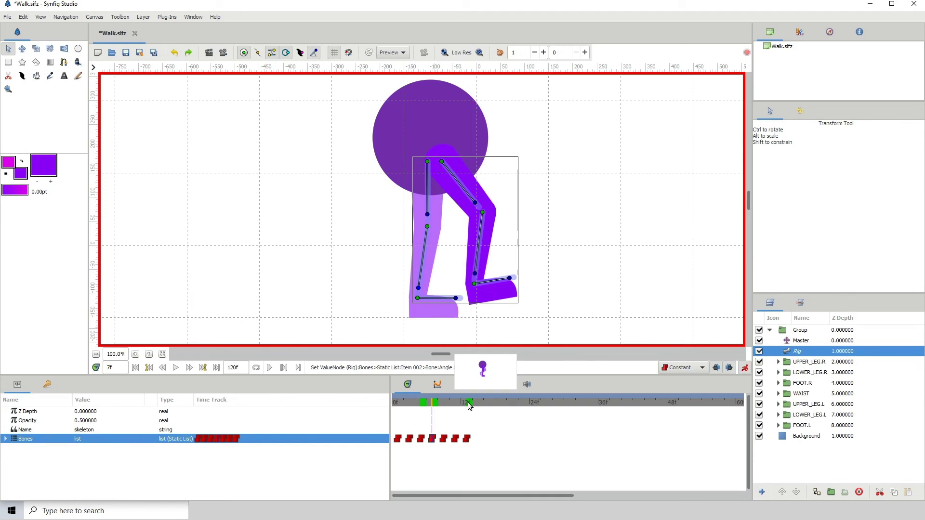
pyautogui.click(468, 403)
pyautogui.click(473, 403)
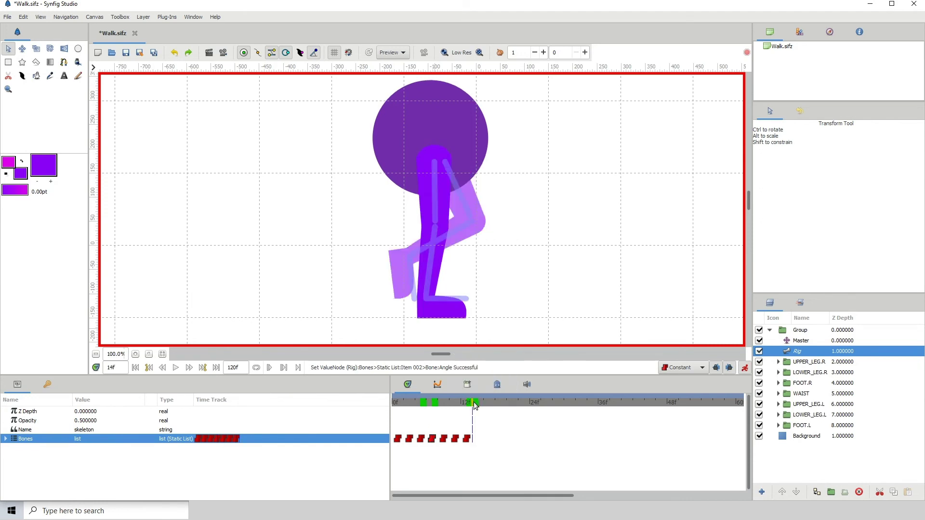
pyautogui.click(479, 403)
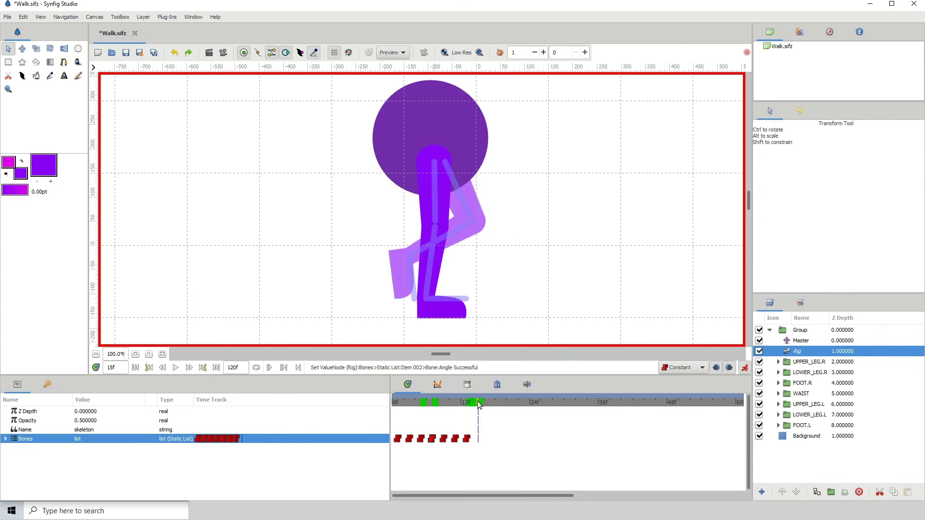
pyautogui.rightClick(432, 440)
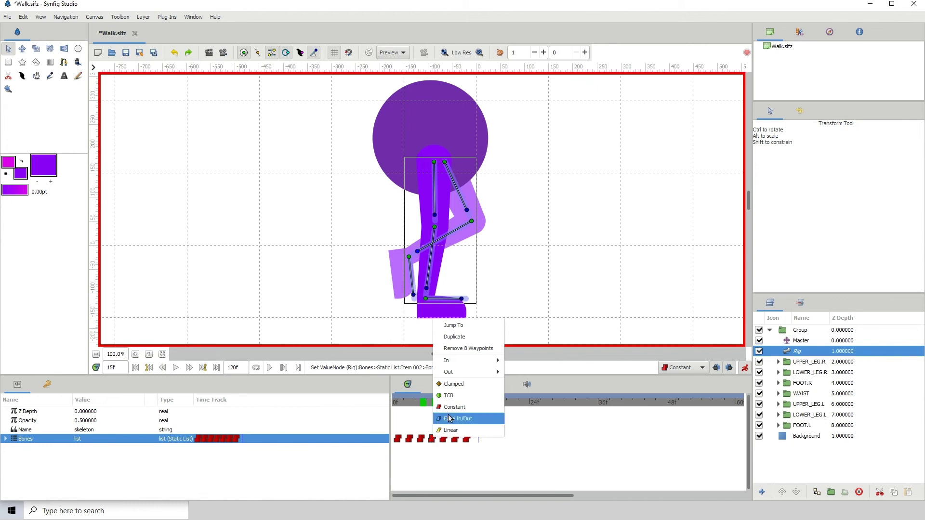
pyautogui.click(465, 337)
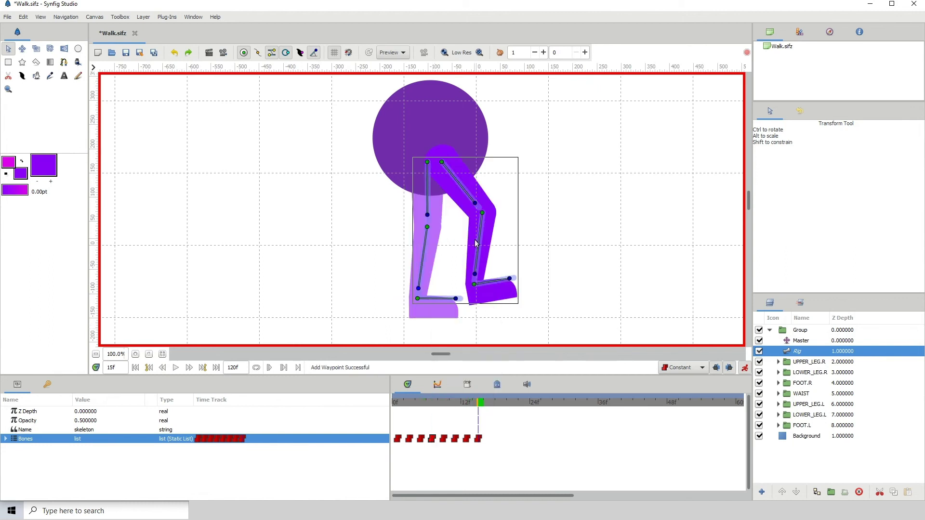
# Step: Duplicate the Master layer's Origin waypoint from frame 7 to frame 15
pyautogui.click(800, 341)
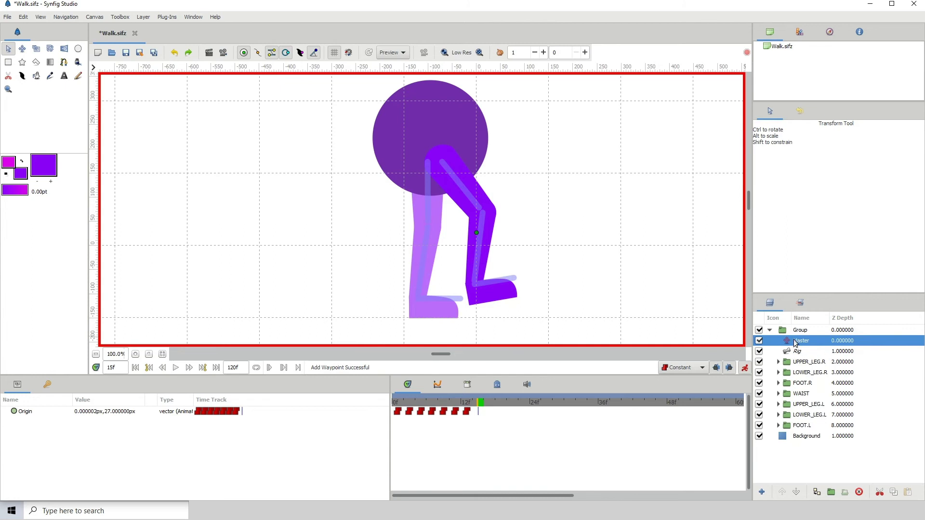
pyautogui.rightClick(432, 412)
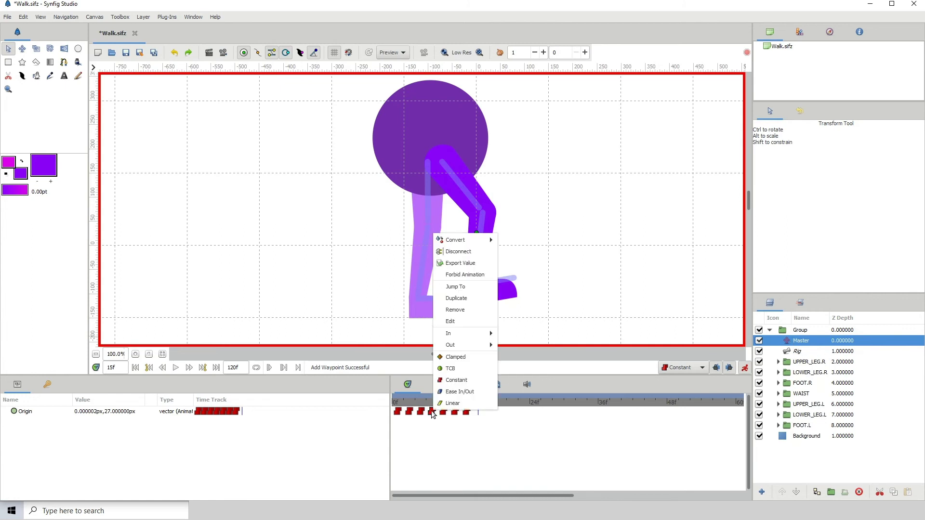
pyautogui.click(456, 299)
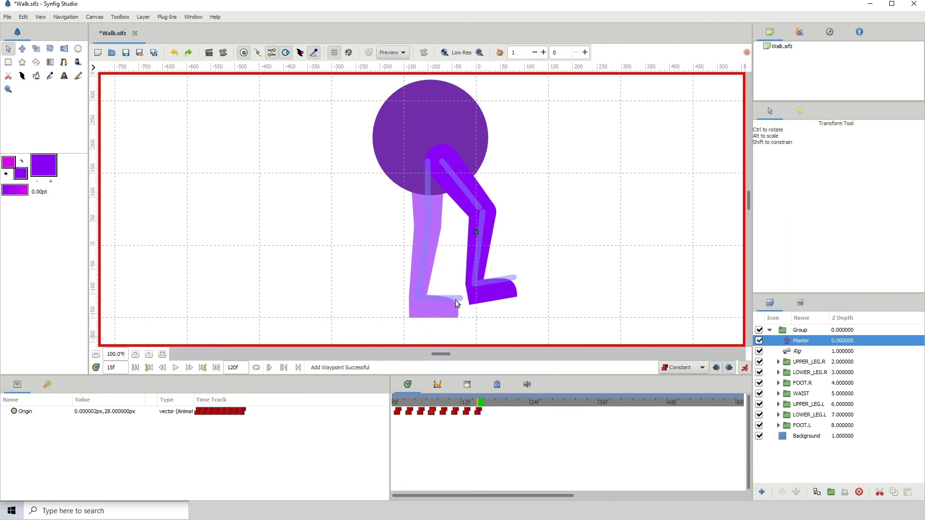
# Step: Swap the Rig's leg poses on frame 15, rotating the left upper leg to about -55°, the right to about -89°, and repositioning the lower legs and feet
pyautogui.click(795, 351)
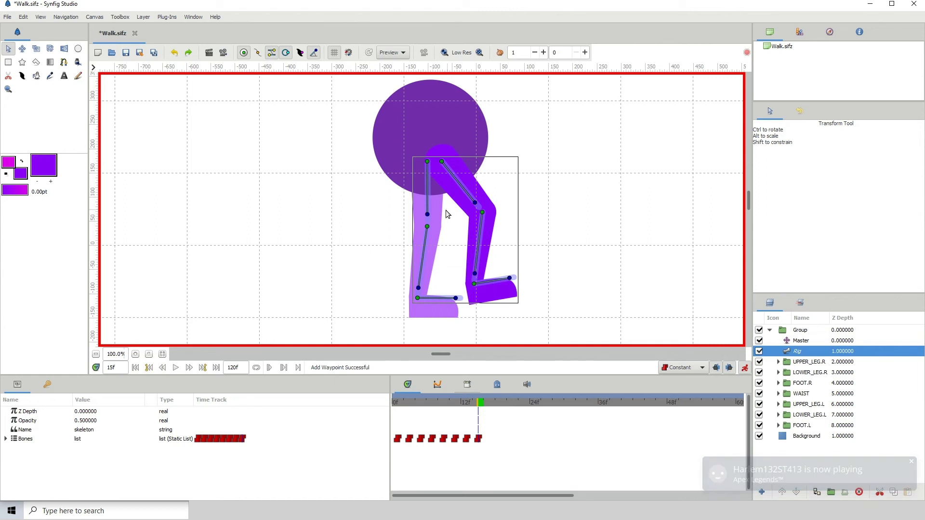
pyautogui.moveTo(429, 215); pyautogui.dragTo(448, 274)
pyautogui.moveTo(472, 206); pyautogui.dragTo(443, 214)
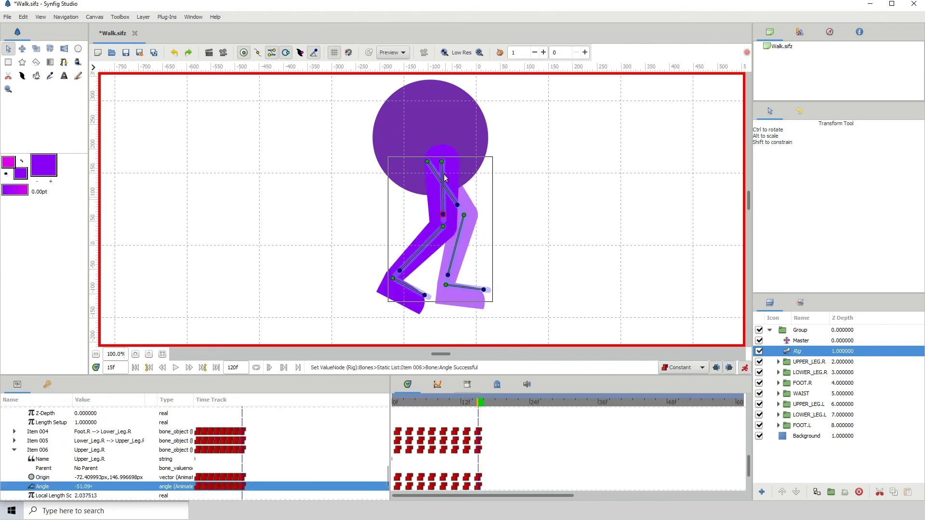
pyautogui.moveTo(400, 277); pyautogui.dragTo(435, 288)
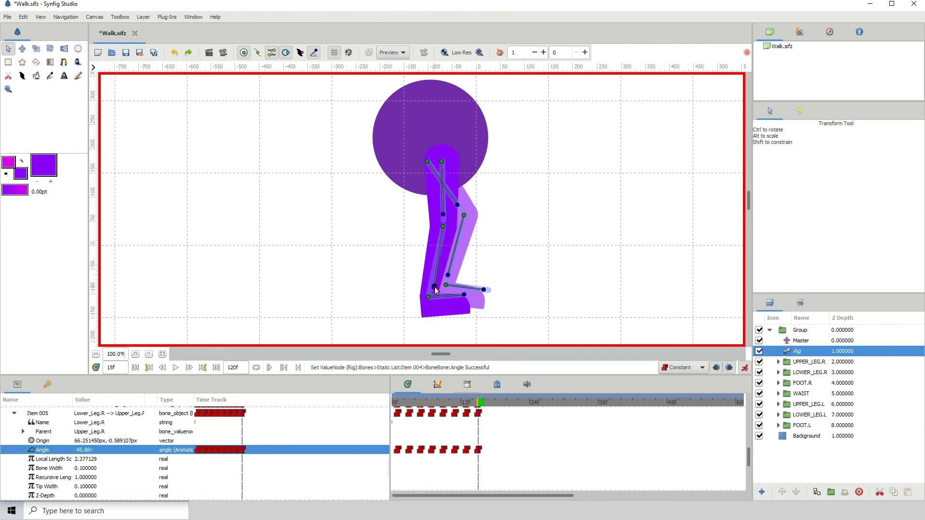
pyautogui.click(443, 214)
# Step: Shift the Rig's right hip back to x about -83 px on frame 15
pyautogui.click(439, 164)
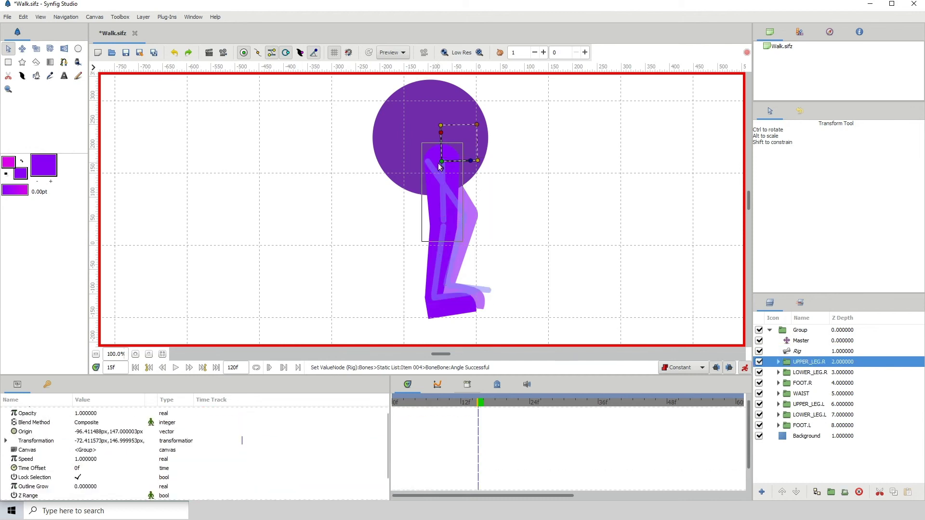
pyautogui.click(799, 351)
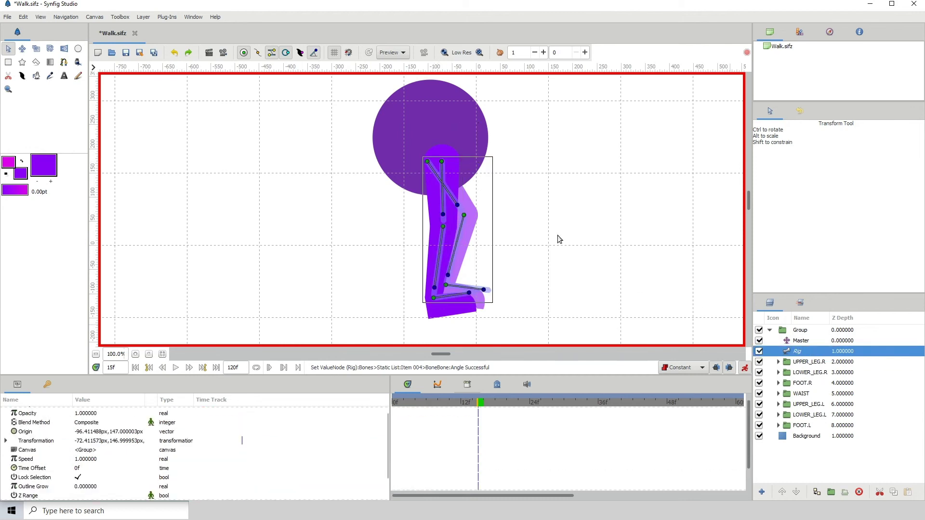
pyautogui.click(442, 162)
pyautogui.press('Left')
pyautogui.press('Left')
pyautogui.press('Left')
pyautogui.press('Left')
pyautogui.press('Left')
pyautogui.press('Left')
pyautogui.press('Left')
pyautogui.press('Left')
pyautogui.press('Left')
pyautogui.press('Left')
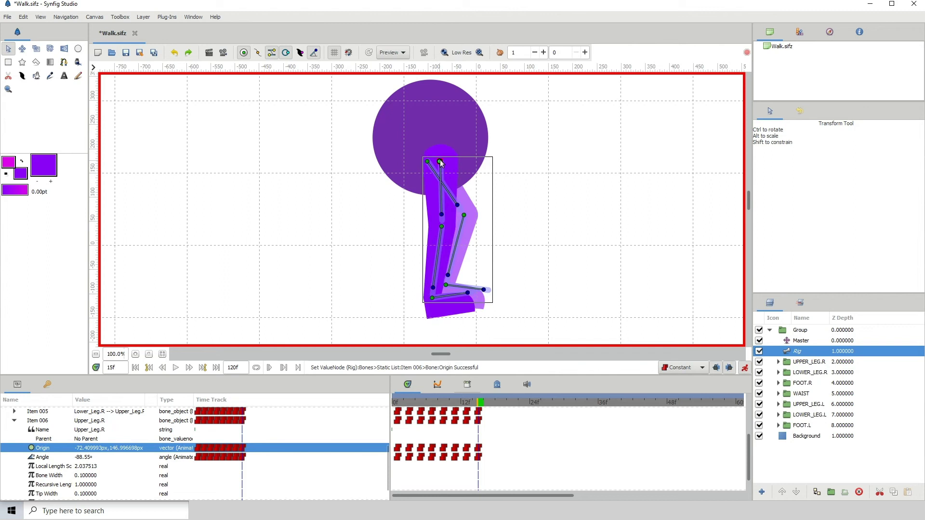
pyautogui.press('Left')
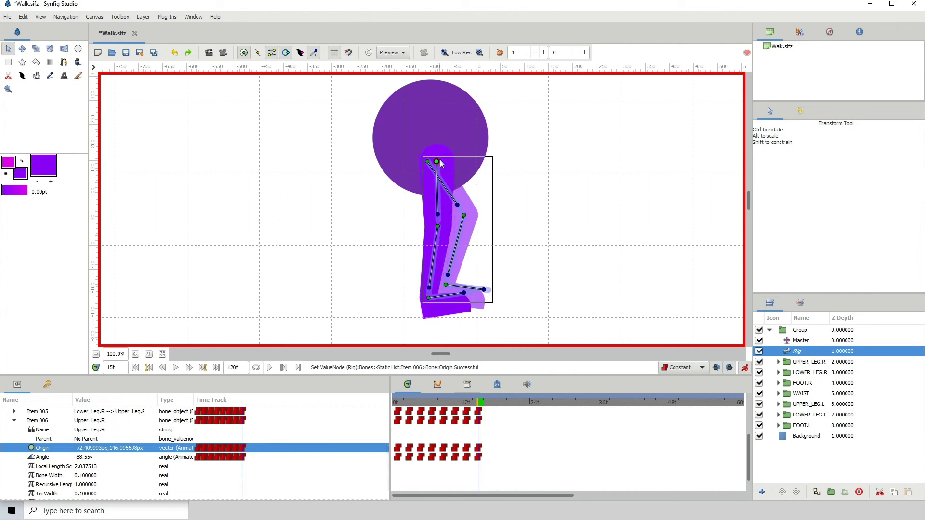
# Step: Adjust the right lower leg and level the right foot on frame 15, nudging the right hip slightly back
pyautogui.click(438, 216)
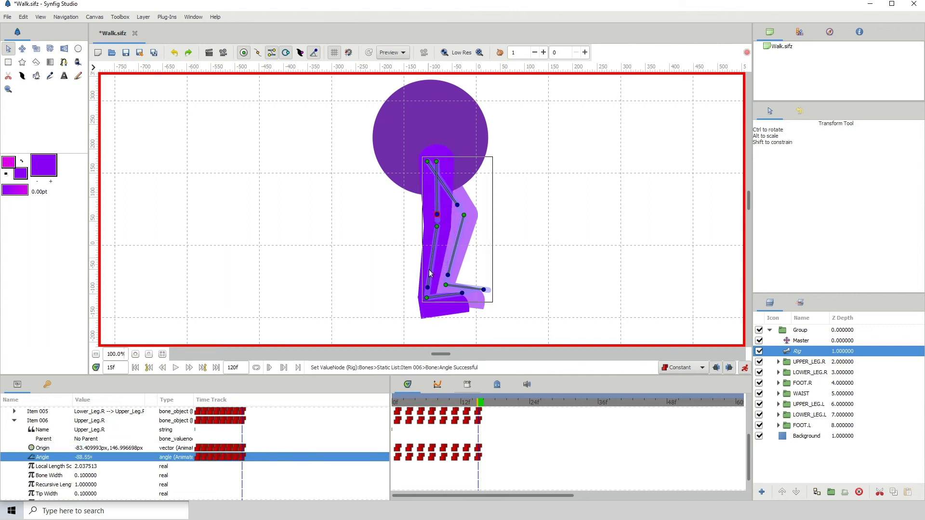
pyautogui.moveTo(429, 291); pyautogui.dragTo(464, 302)
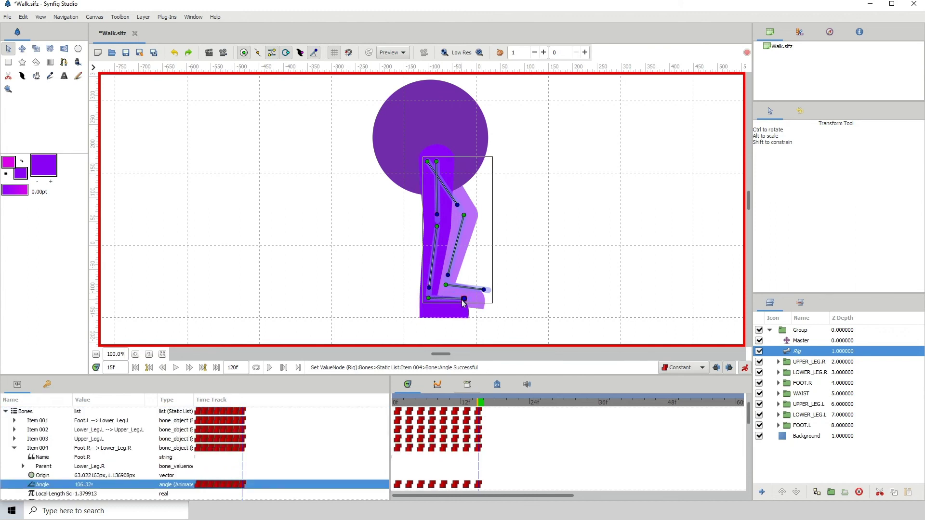
pyautogui.click(436, 163)
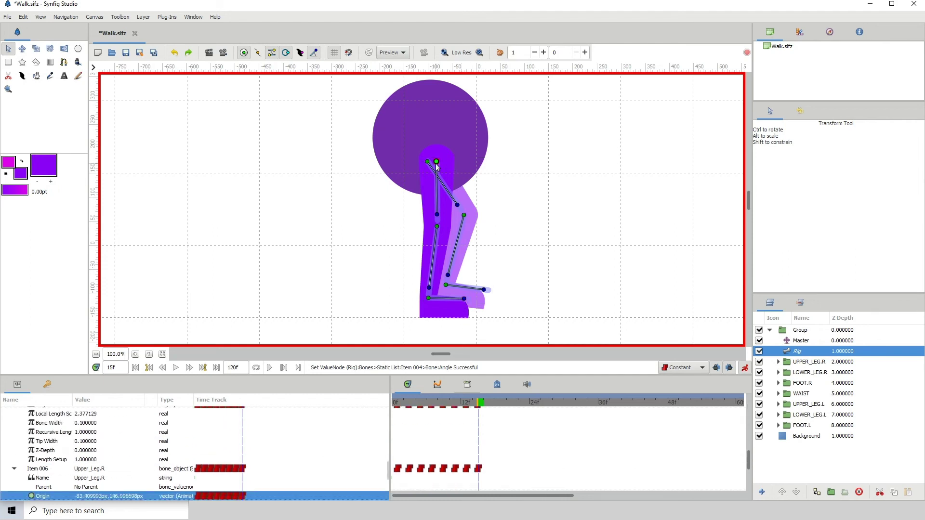
pyautogui.moveTo(435, 163); pyautogui.dragTo(435, 164)
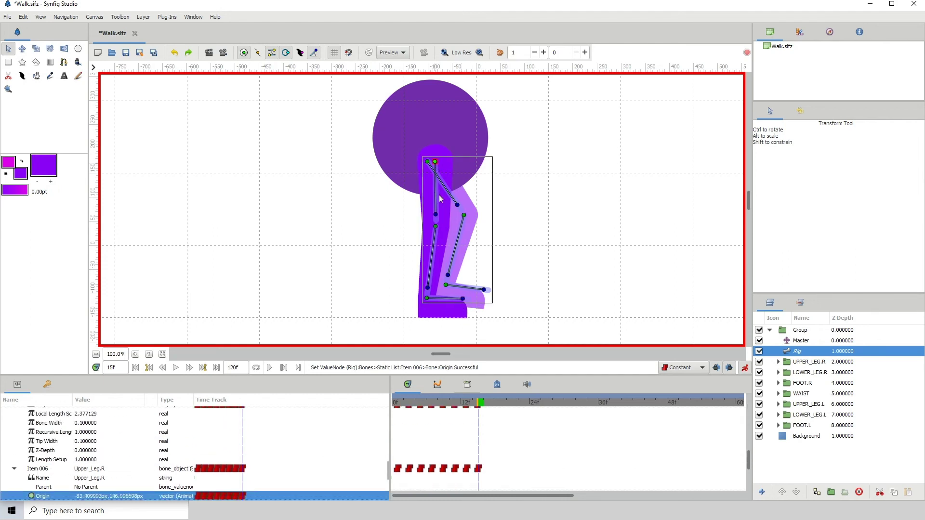
# Step: Move the left hip forward past the right hip on frame 15, and swing the left lower leg forward with its foot tilted toe-up
pyautogui.click(458, 209)
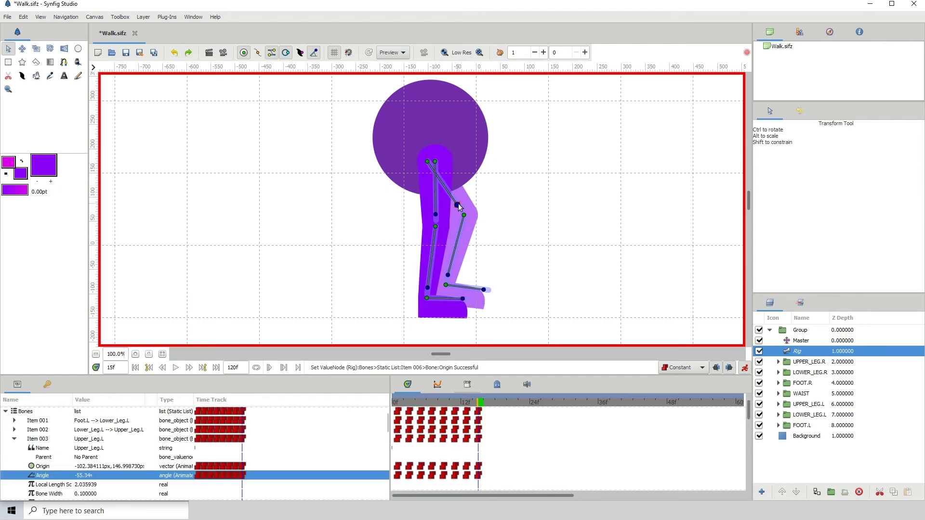
pyautogui.click(427, 163)
pyautogui.moveTo(427, 165); pyautogui.dragTo(427, 165)
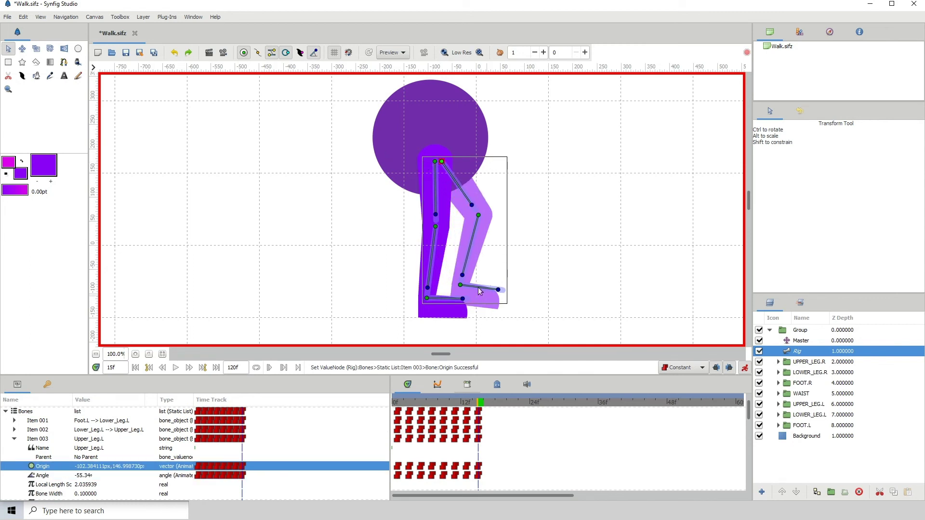
pyautogui.moveTo(463, 276); pyautogui.dragTo(515, 283)
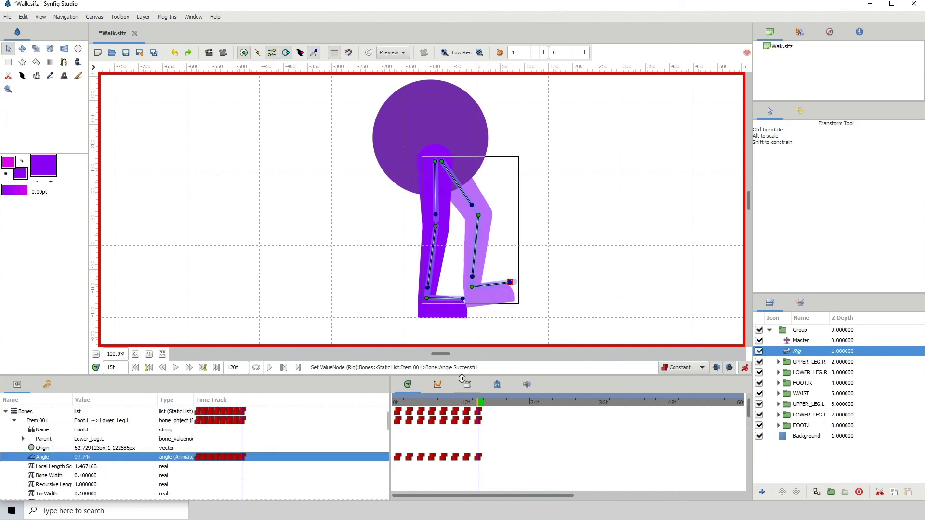
# Step: Shift the Rig's right hip back to x about -102 px on frame 15, comparing with the frame 7 pose
pyautogui.click(433, 404)
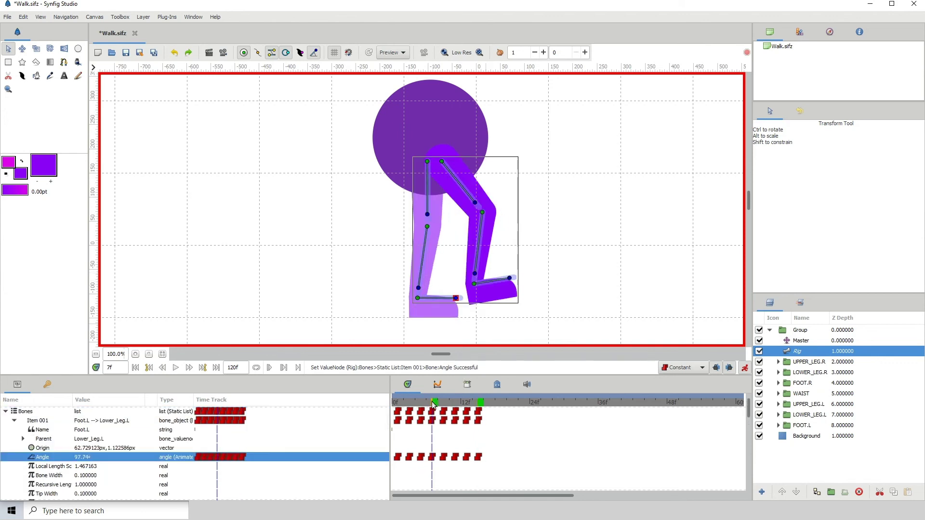
pyautogui.click(478, 404)
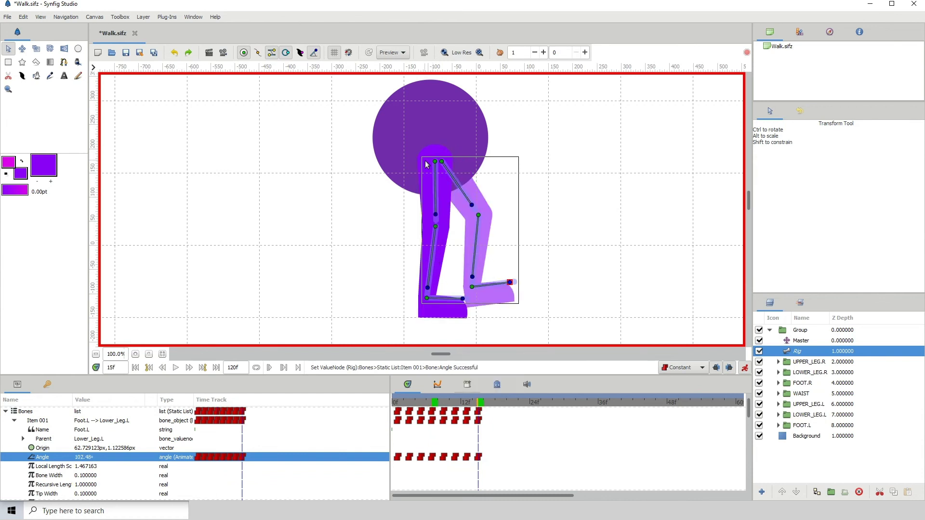
pyautogui.click(435, 162)
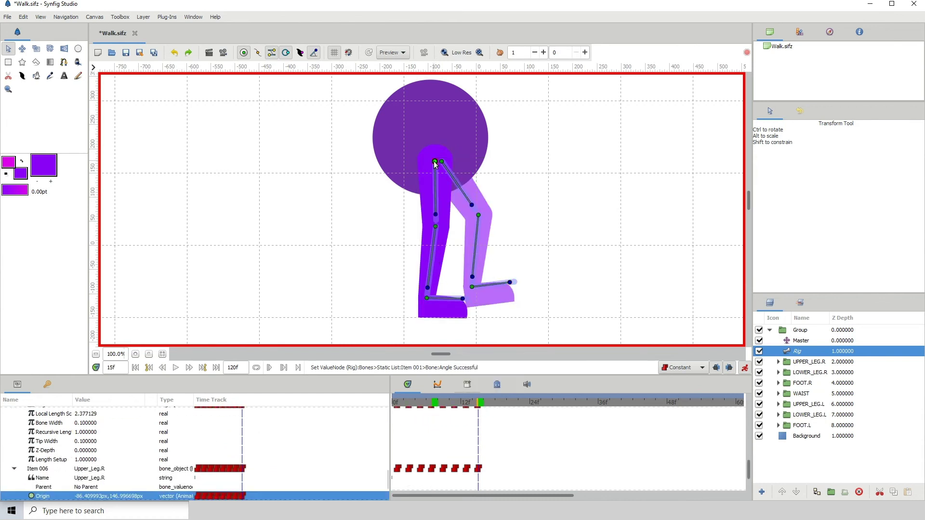
pyautogui.moveTo(436, 164); pyautogui.dragTo(435, 165)
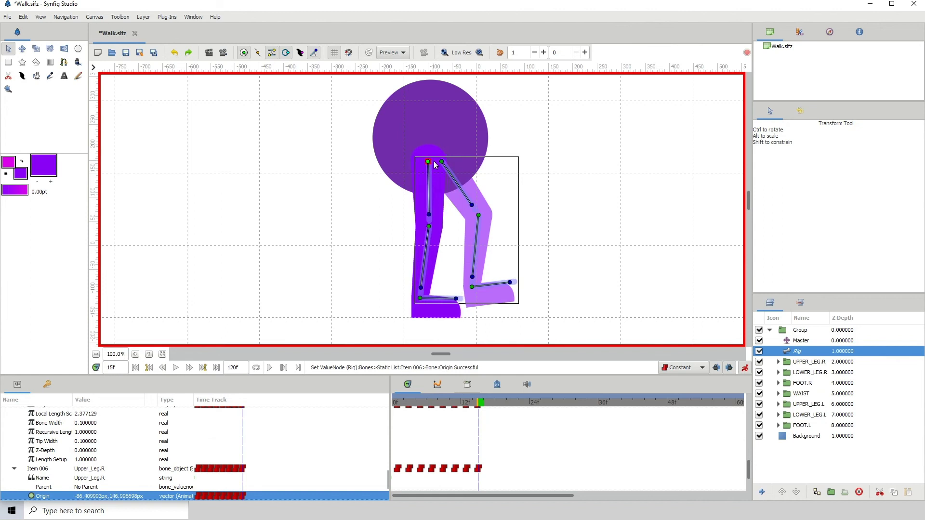
pyautogui.scroll(2, 479, 470)
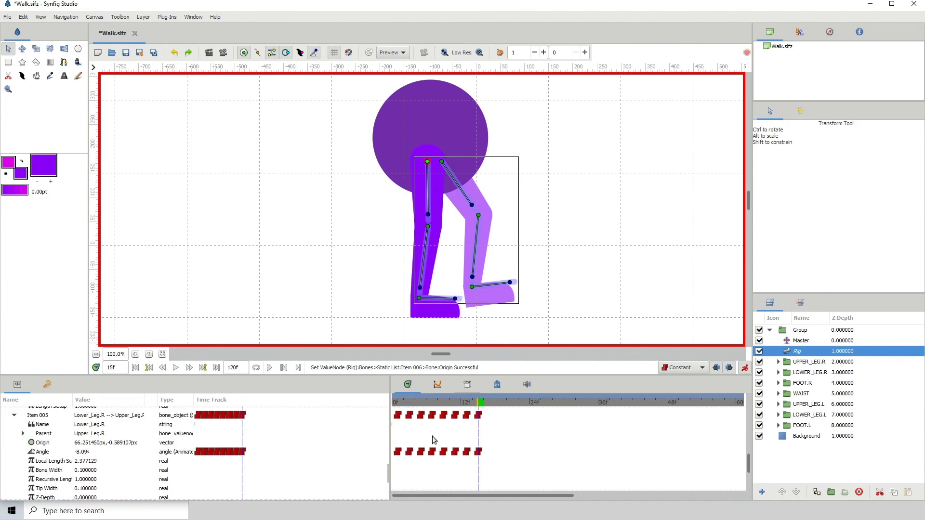
pyautogui.click(434, 404)
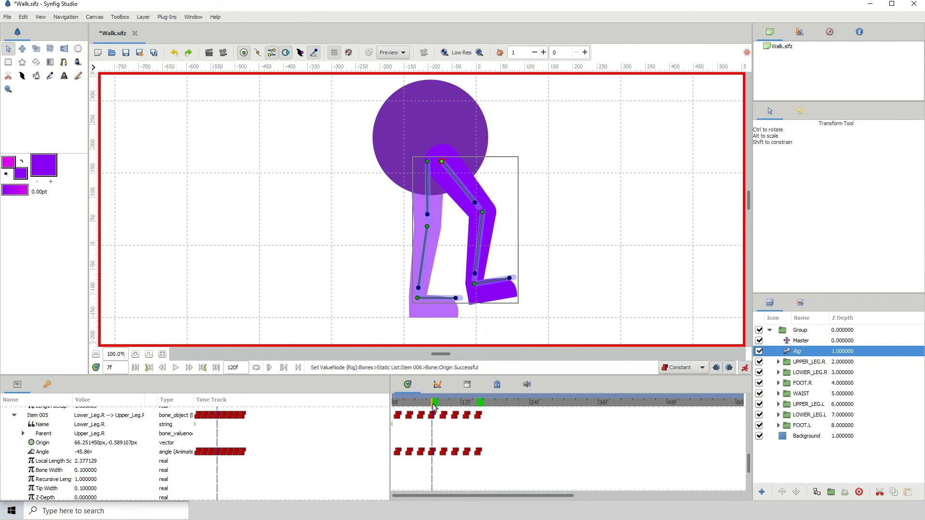
pyautogui.click(481, 403)
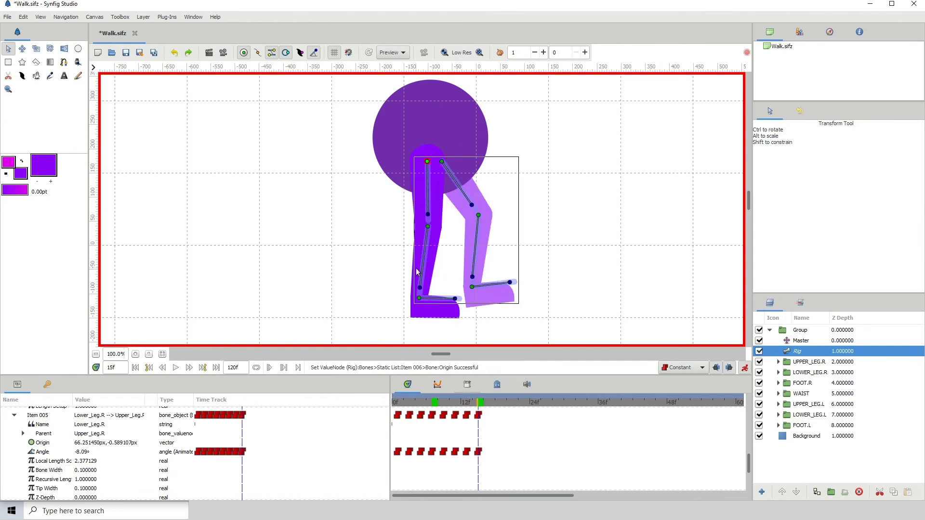
pyautogui.click(428, 163)
pyautogui.moveTo(428, 164); pyautogui.dragTo(428, 164)
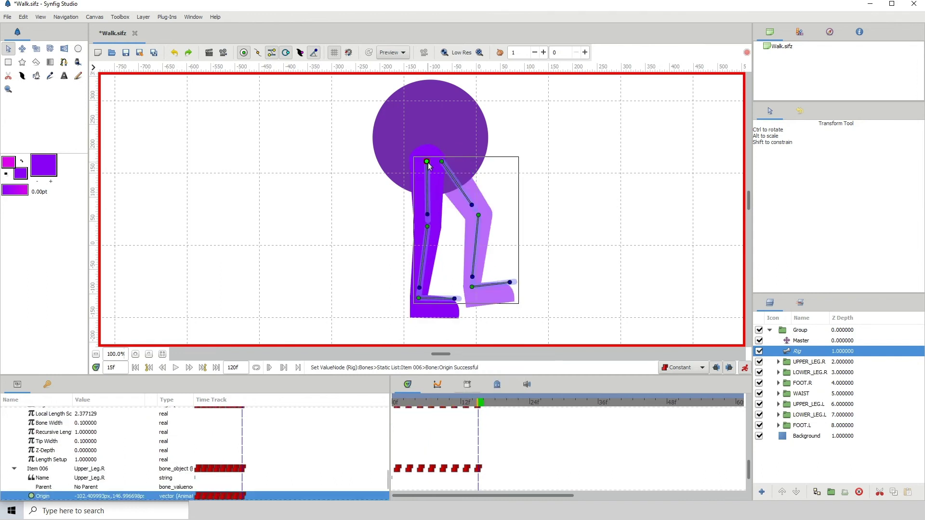
pyautogui.scroll(1, 437, 437)
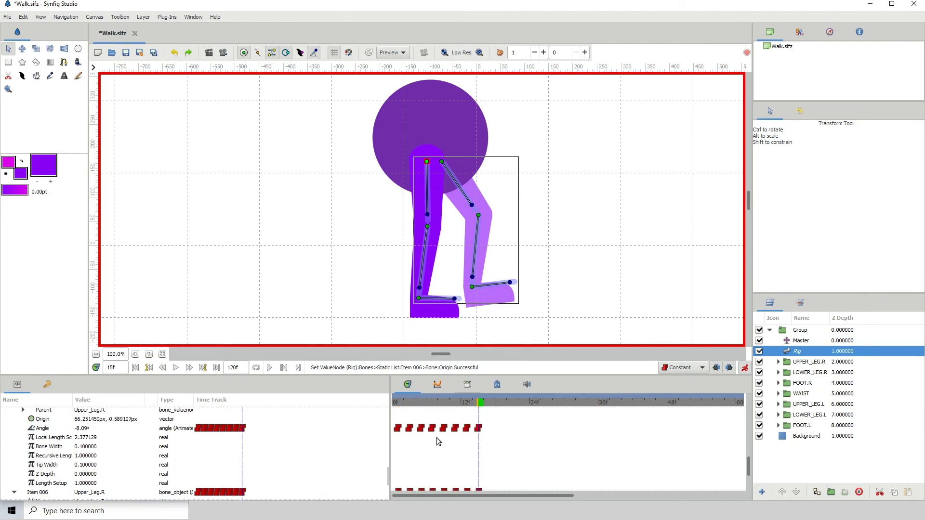
# Step: Swing the left lower leg forward to about -39° on frame 15 and move the left hip forward to x about -70 px
pyautogui.click(431, 401)
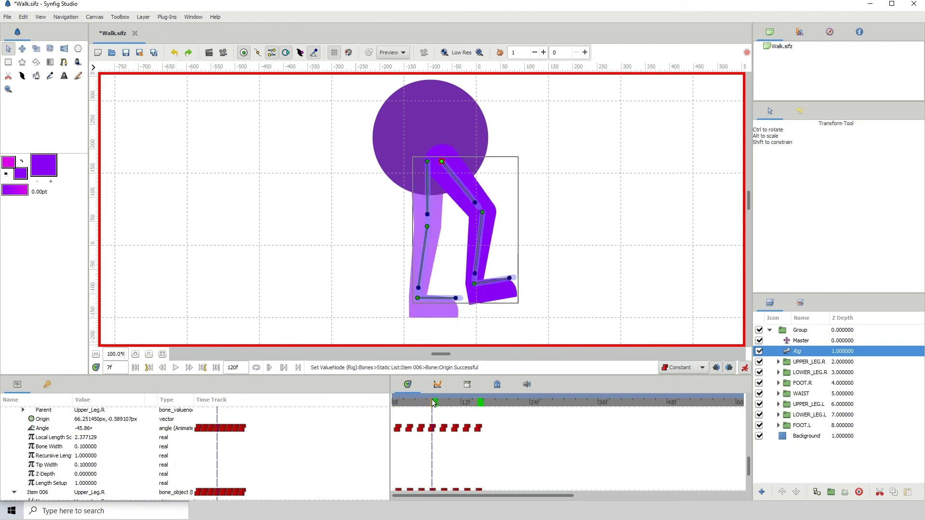
pyautogui.click(478, 401)
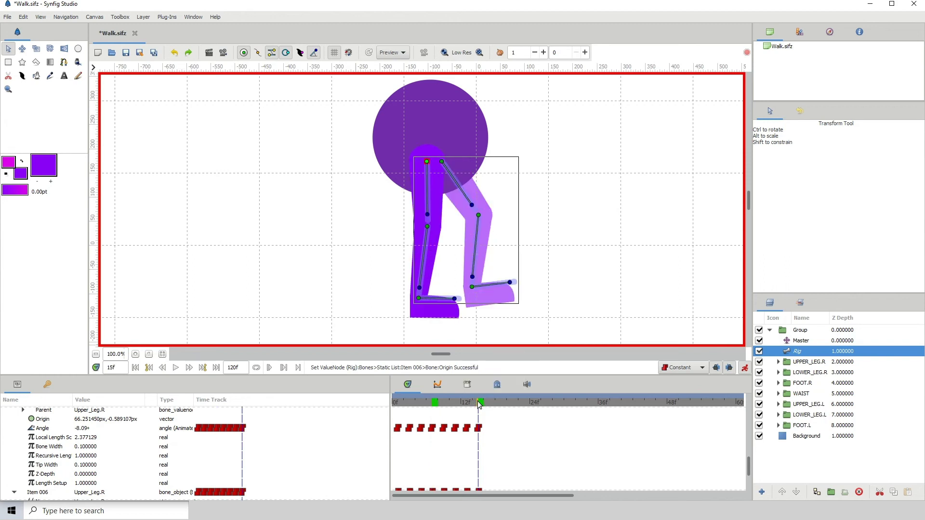
pyautogui.click(471, 204)
pyautogui.click(473, 277)
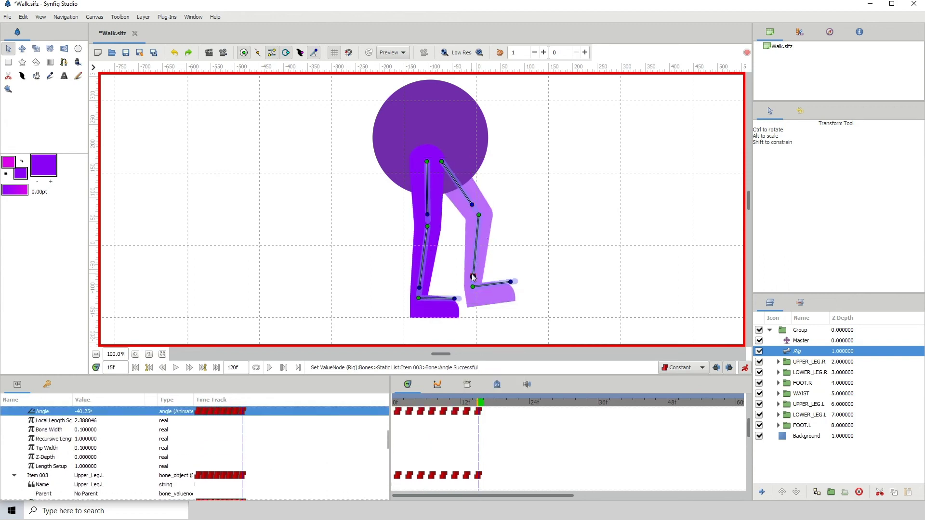
pyautogui.moveTo(473, 277); pyautogui.dragTo(474, 277)
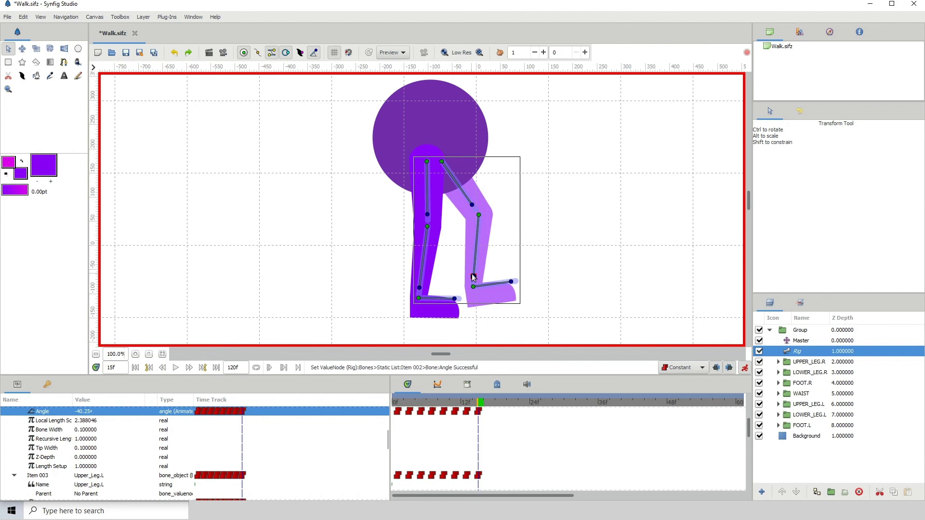
pyautogui.click(441, 164)
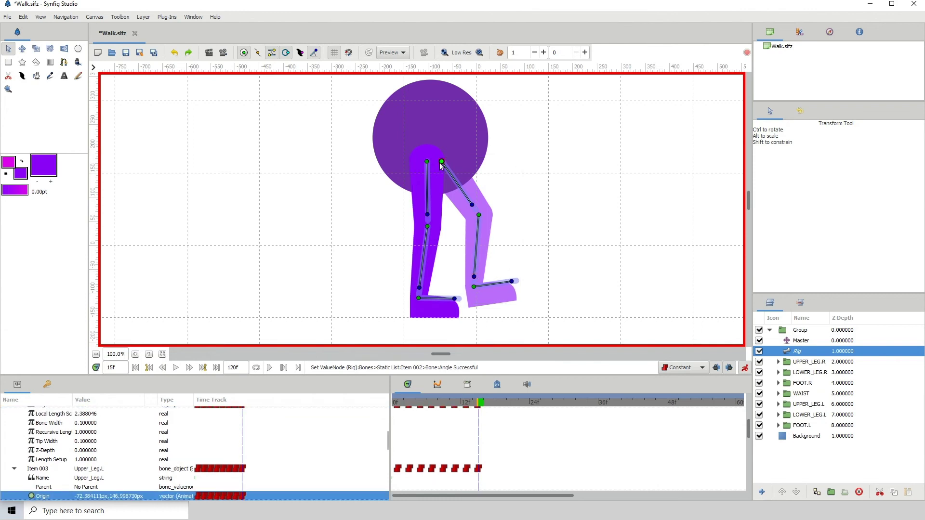
pyautogui.moveTo(442, 166); pyautogui.dragTo(442, 166)
pyautogui.scroll(2, 446, 441)
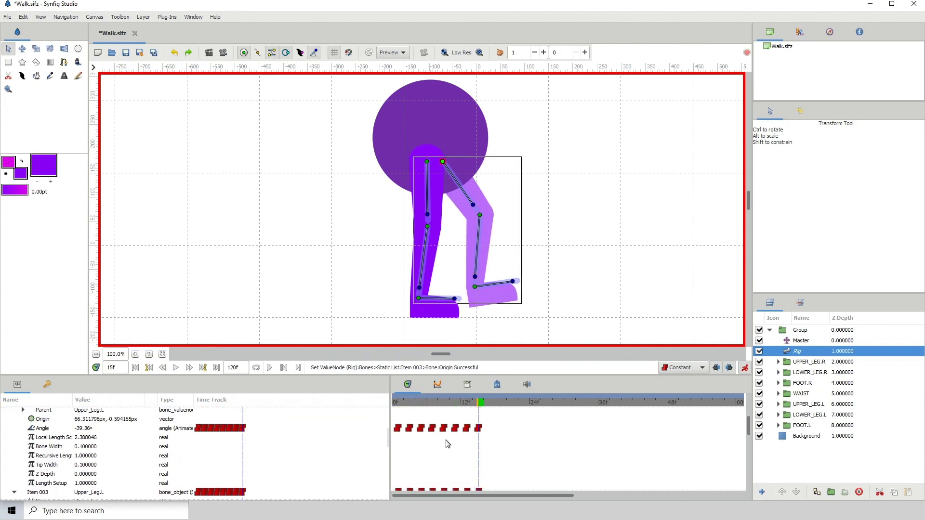
# Step: Rotate the left upper leg slightly forward on frame 15 to match frame 7, with the lower leg at about -40°
pyautogui.click(430, 400)
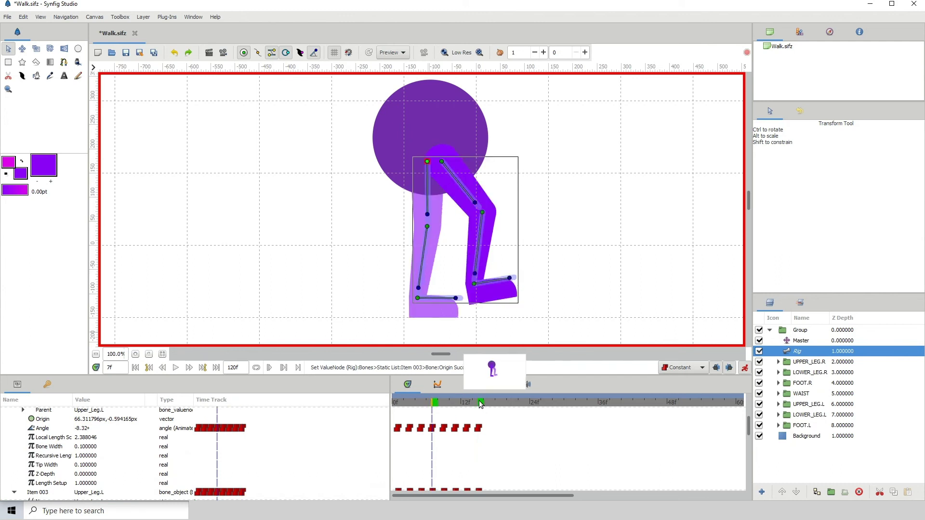
pyautogui.click(479, 401)
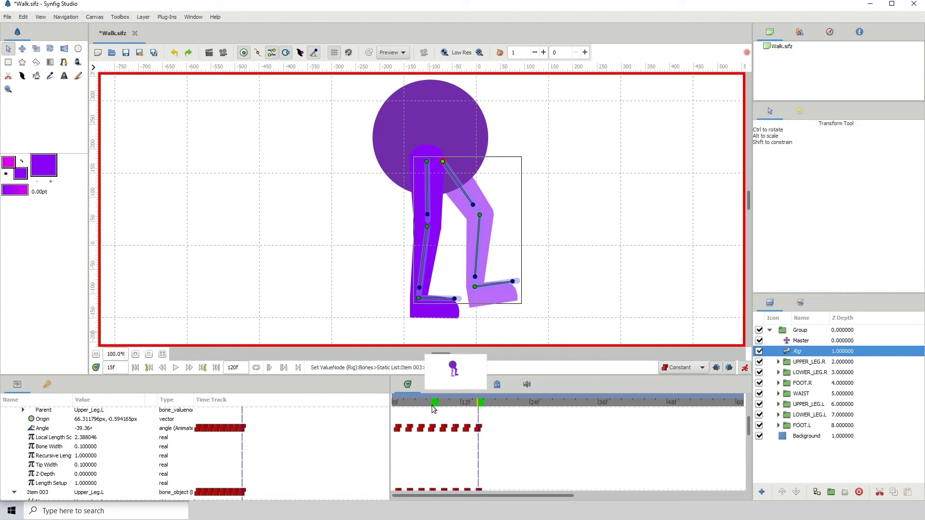
pyautogui.click(432, 402)
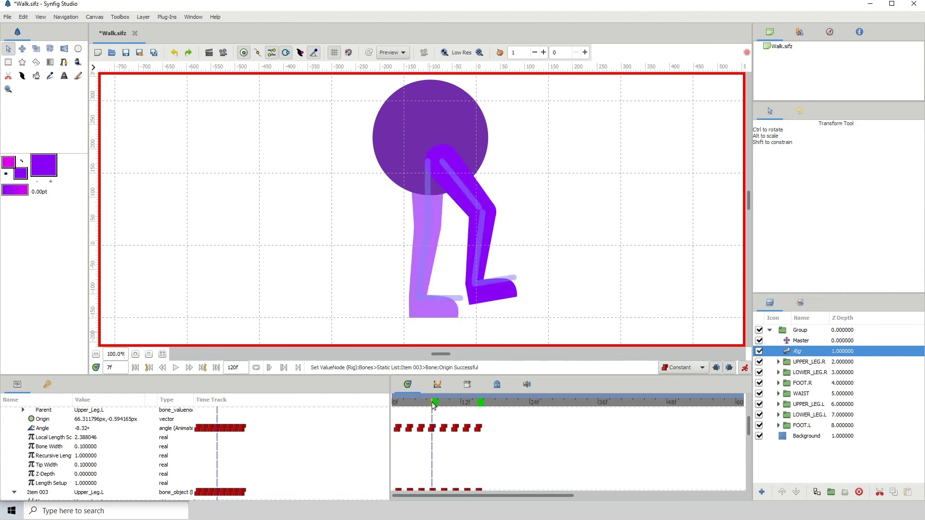
pyautogui.click(479, 402)
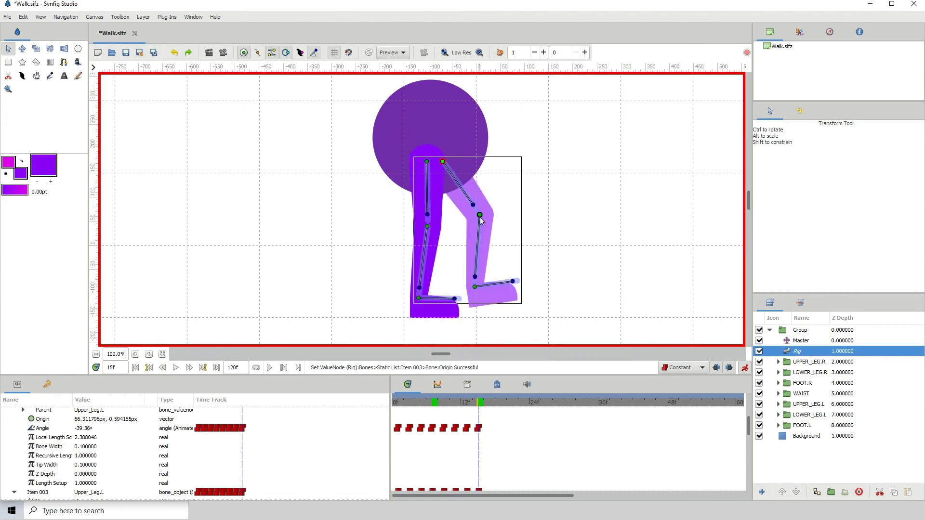
pyautogui.click(480, 216)
pyautogui.click(480, 216)
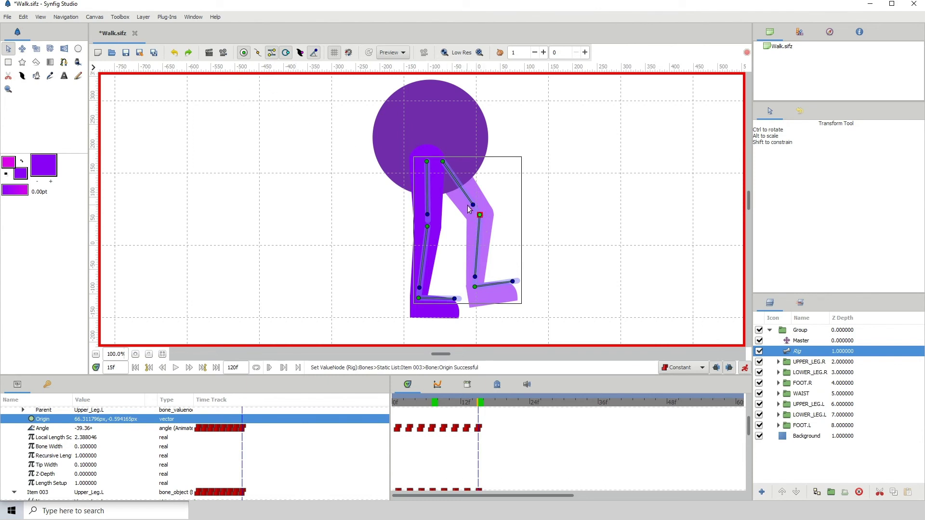
pyautogui.moveTo(472, 205); pyautogui.dragTo(473, 205)
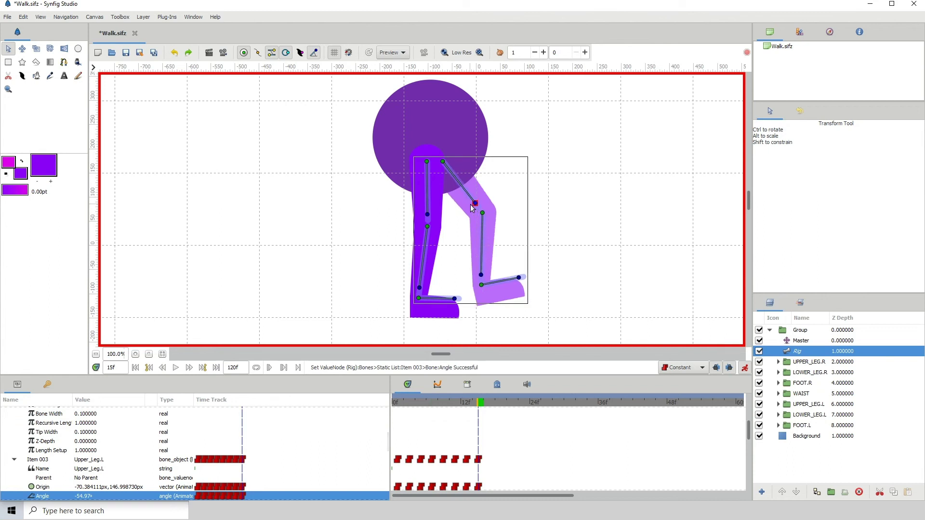
pyautogui.moveTo(483, 274); pyautogui.dragTo(481, 275)
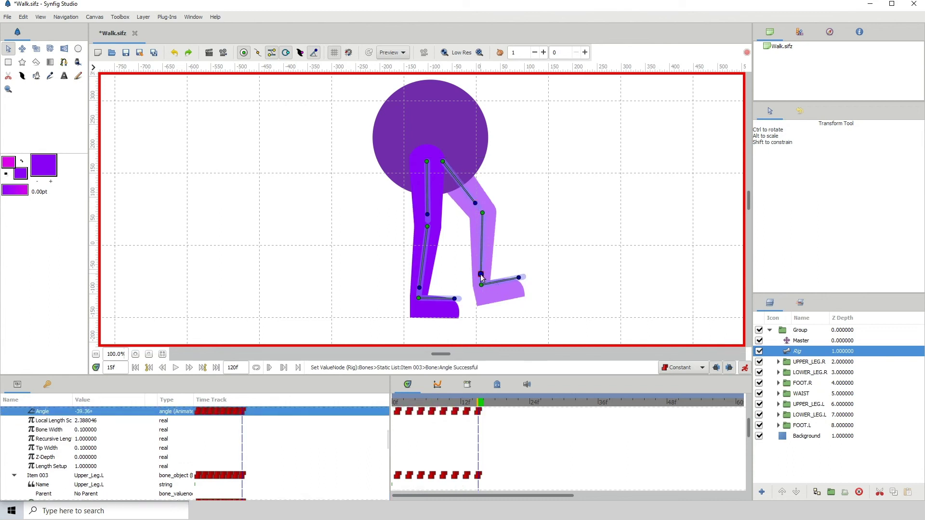
# Step: Swing the left lower leg back to about -44° on frame 15 and tilt its foot up to about 109°
pyautogui.click(433, 402)
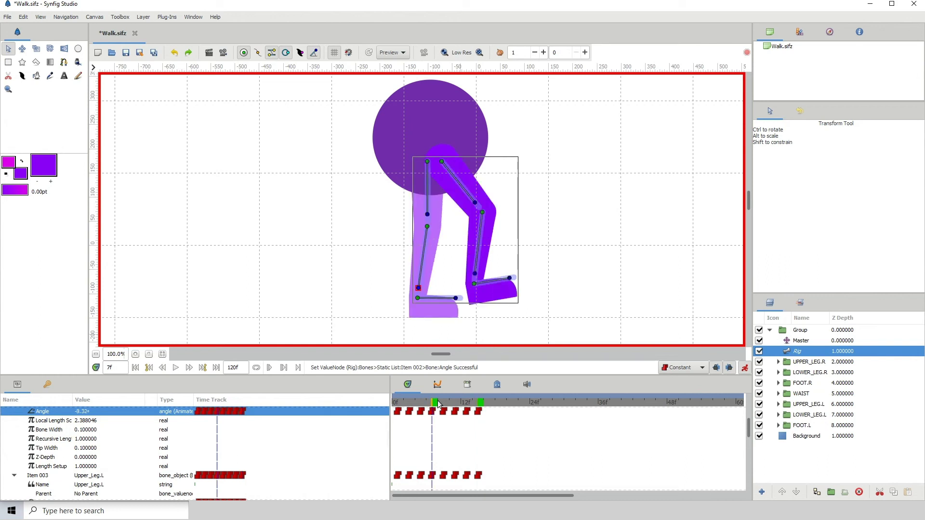
pyautogui.click(480, 403)
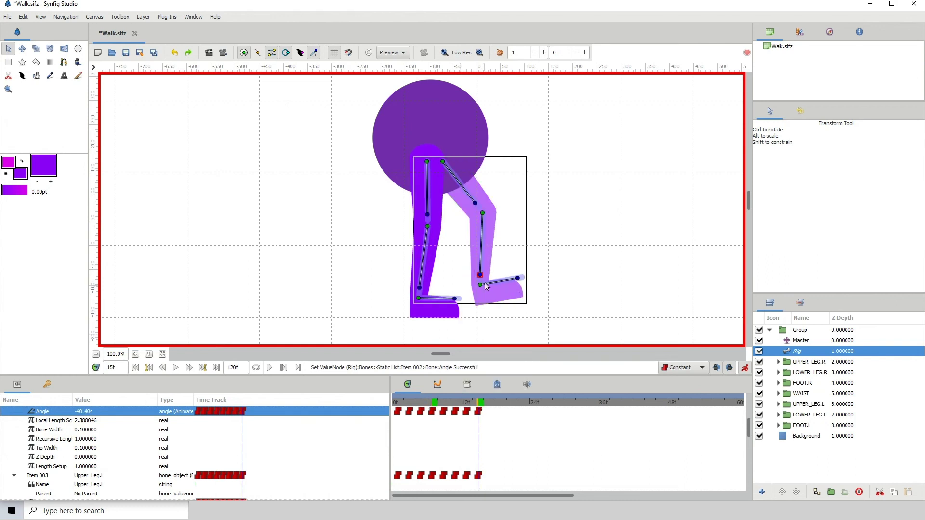
pyautogui.moveTo(481, 276); pyautogui.dragTo(513, 276)
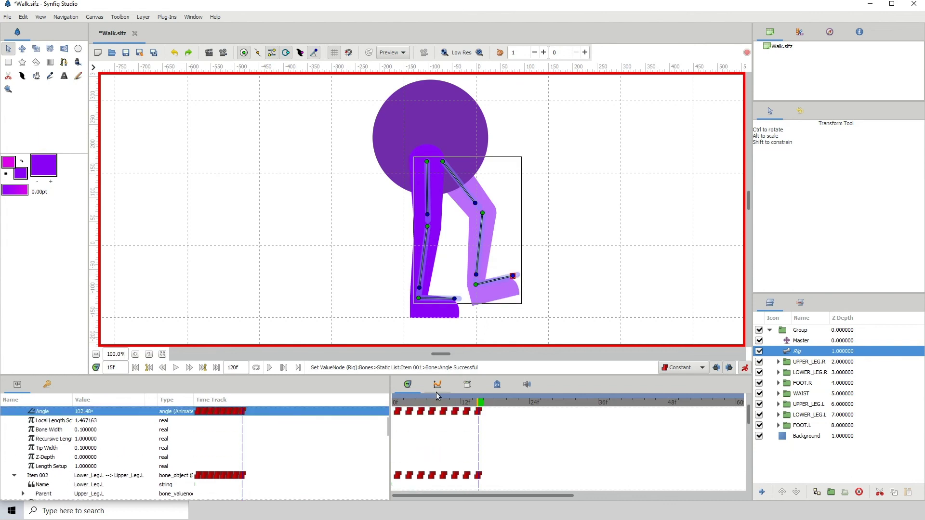
# Step: Compare frames 7 and 15, and swing the left lower leg slightly further back on frame 15
pyautogui.click(432, 400)
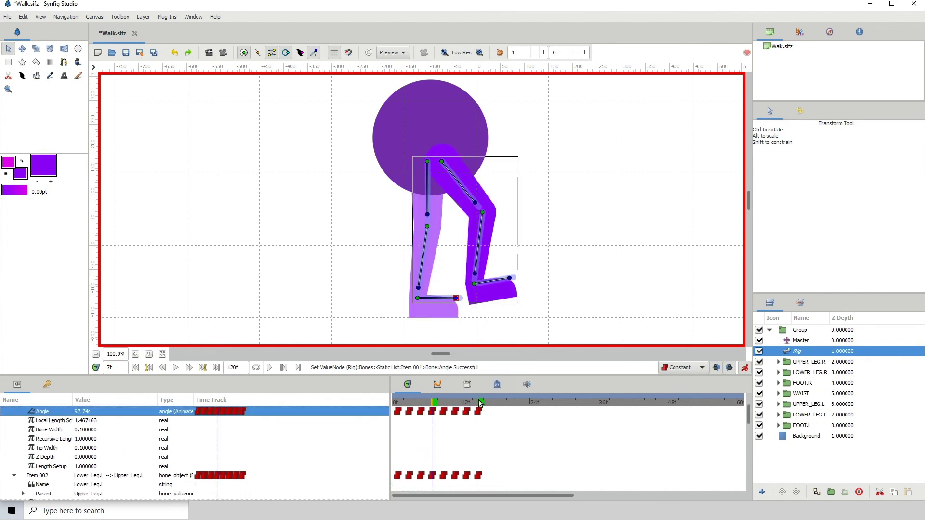
pyautogui.click(478, 400)
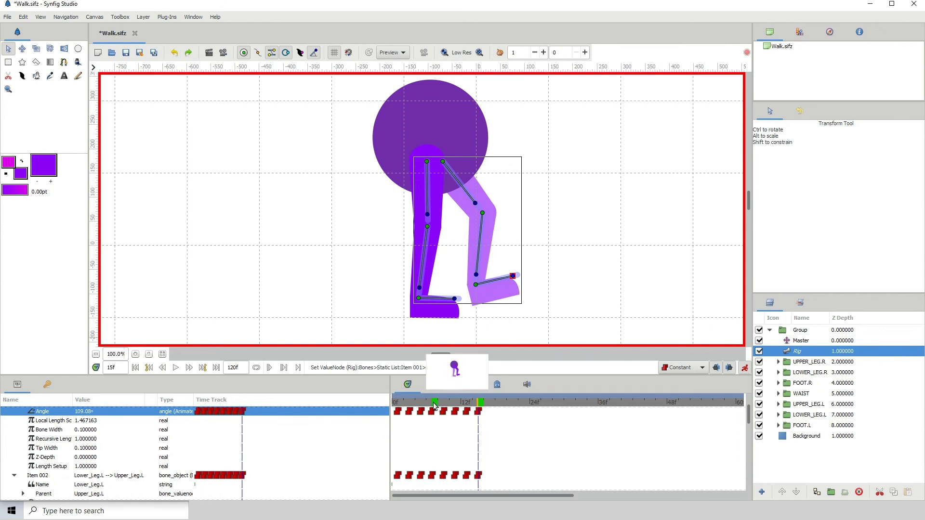
pyautogui.click(436, 404)
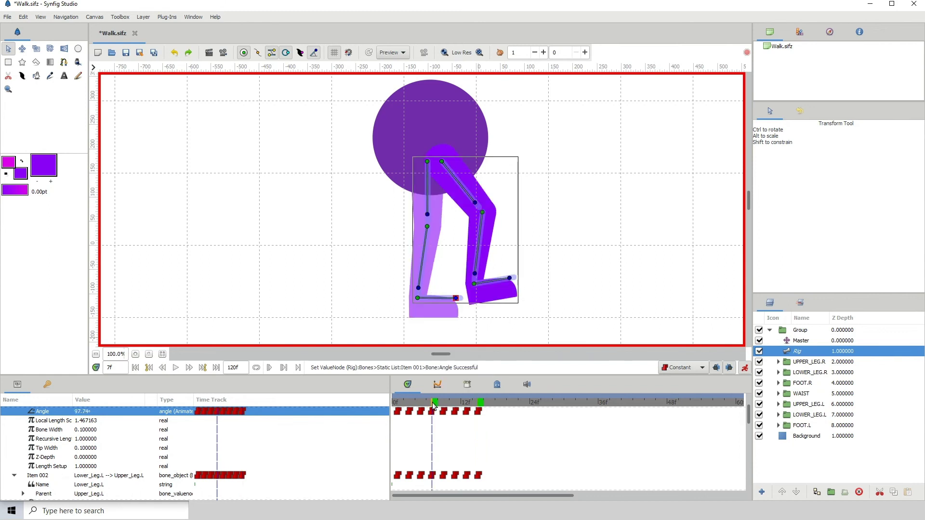
pyautogui.click(479, 403)
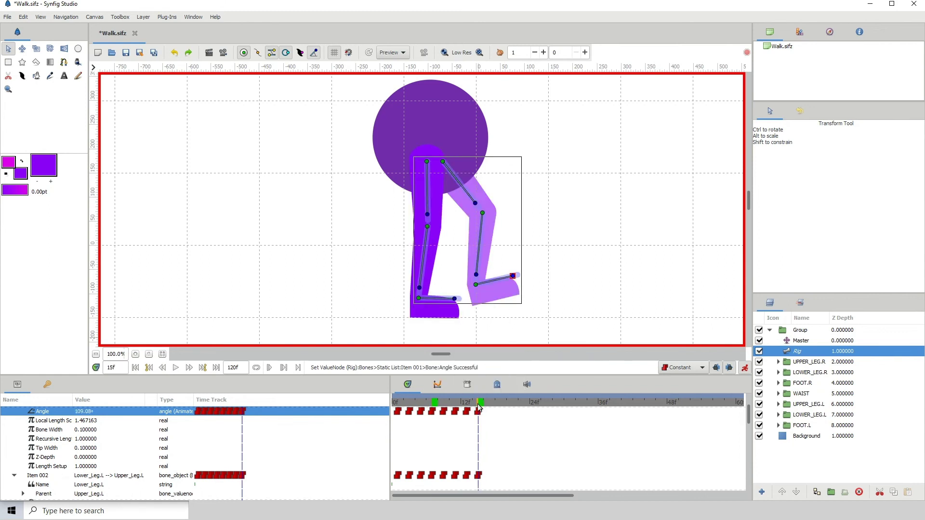
pyautogui.click(434, 403)
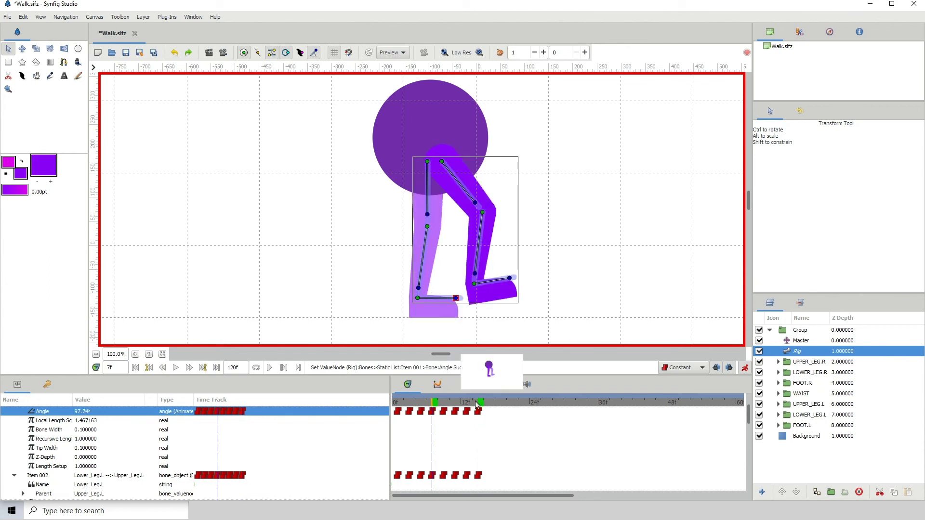
pyautogui.click(478, 404)
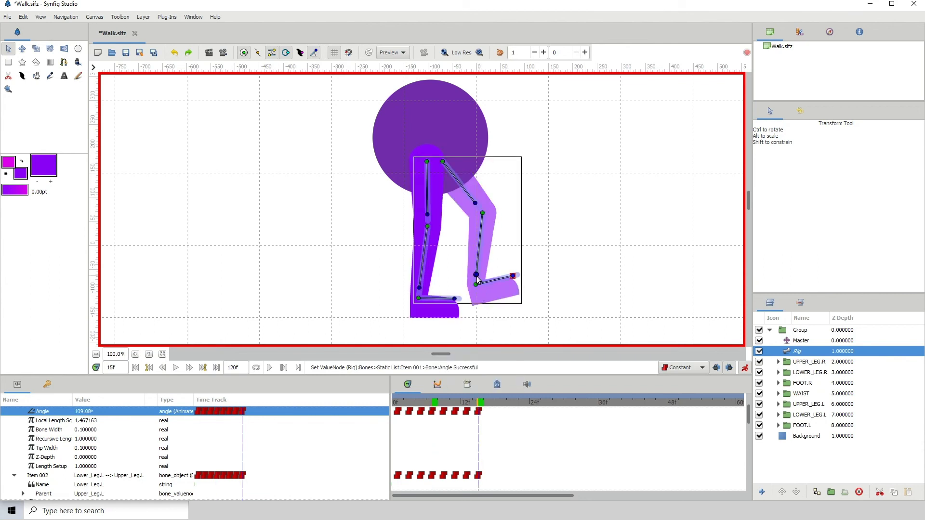
pyautogui.click(476, 277)
pyautogui.moveTo(476, 278); pyautogui.dragTo(473, 275)
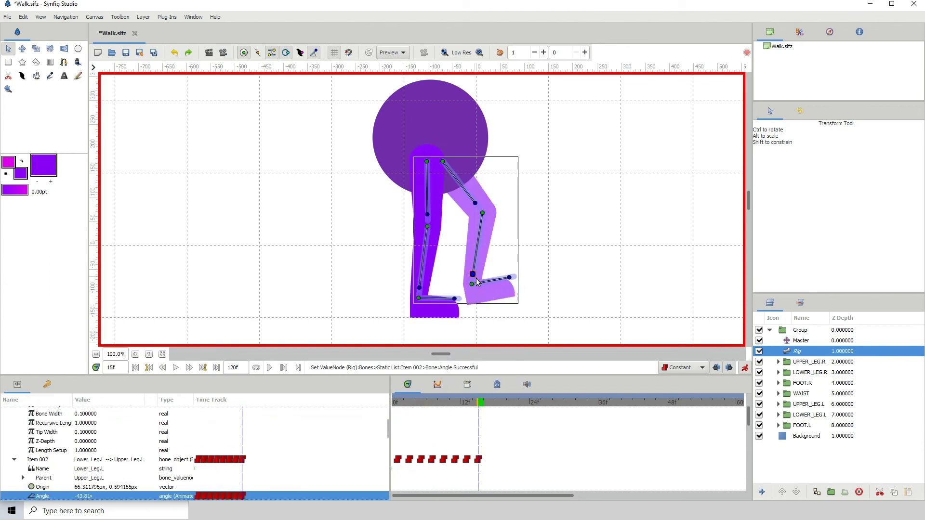
pyautogui.click(435, 403)
pyautogui.click(477, 402)
# Step: Collapse the Rig's Bones list and compare the frame 1 pose with frame 15
pyautogui.scroll(3, 12, 437)
pyautogui.click(6, 439)
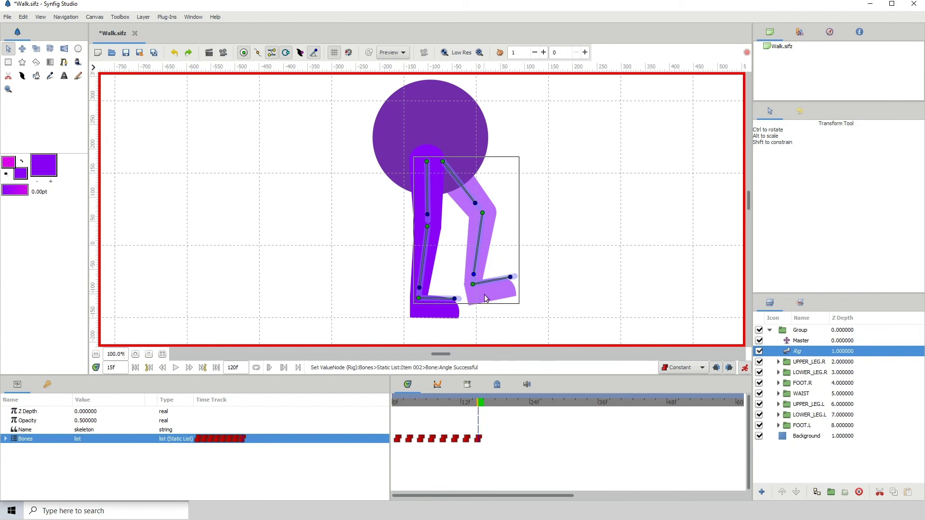
pyautogui.click(400, 405)
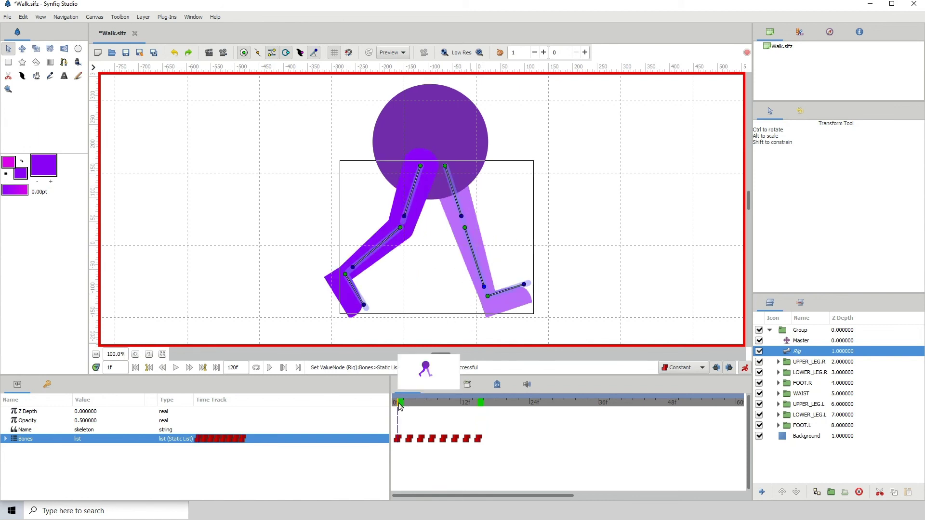
pyautogui.click(479, 405)
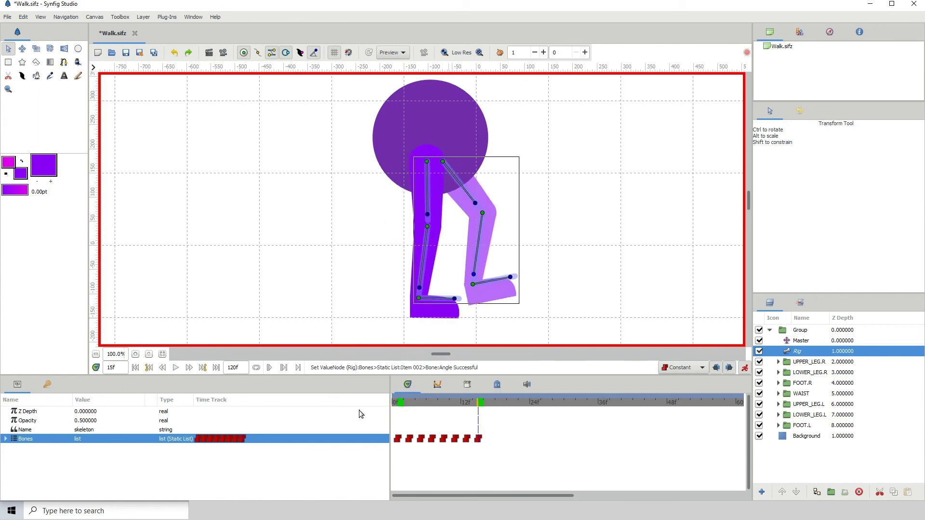
# Step: Switch between frames 1 and 15 to compare the walk cycle's starting and ending poses
pyautogui.click(400, 405)
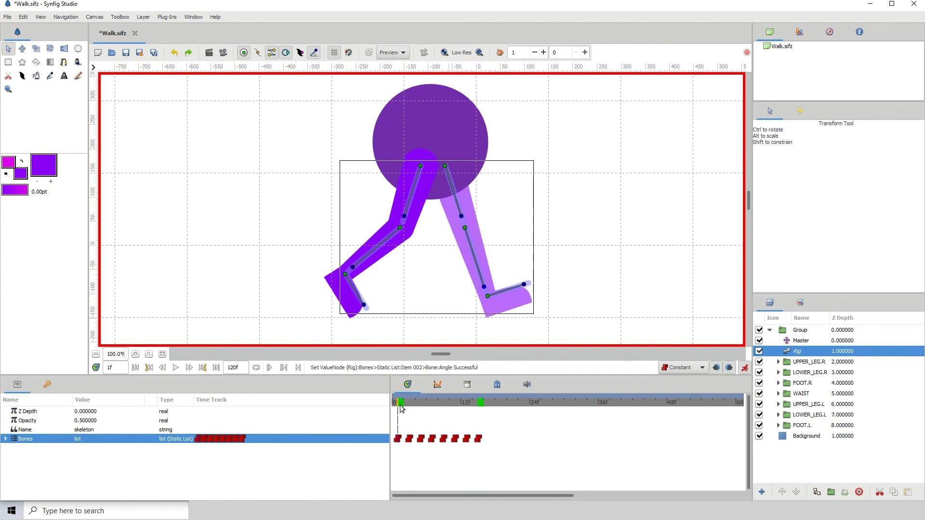
pyautogui.click(480, 404)
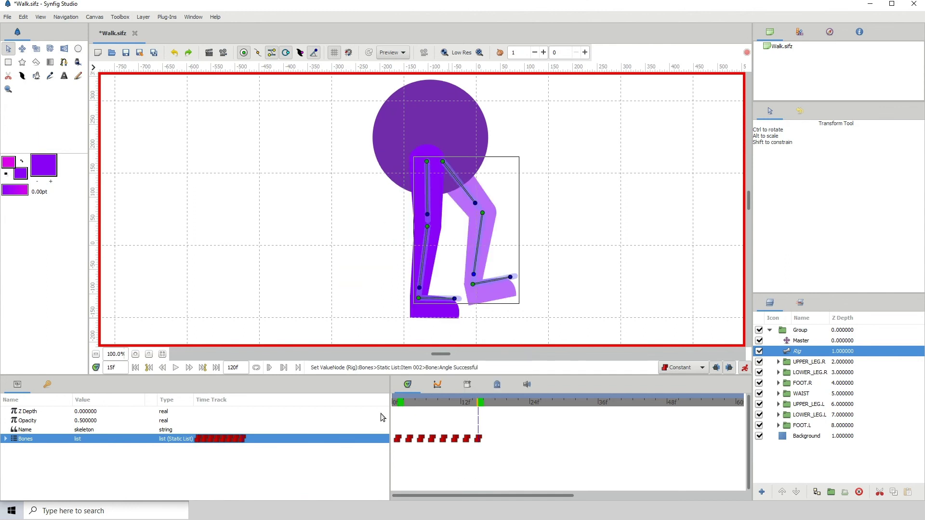
pyautogui.click(397, 404)
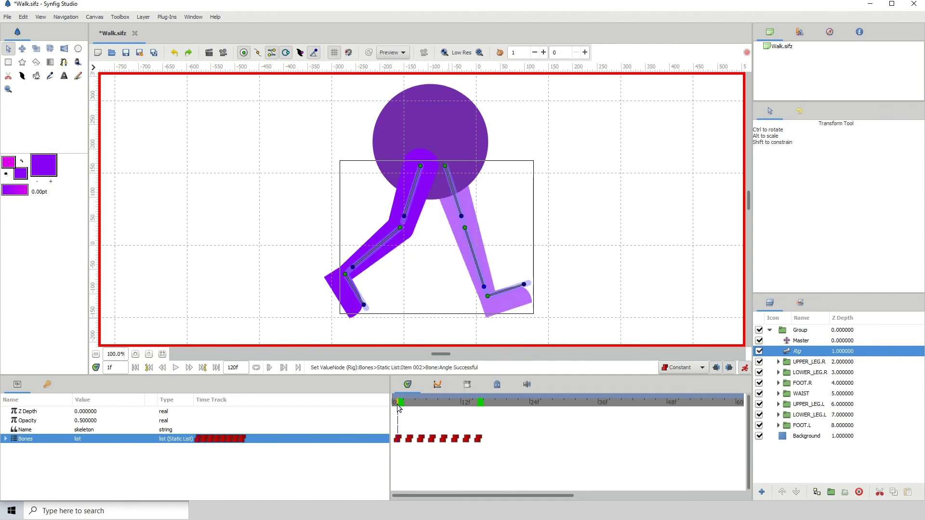
pyautogui.click(475, 401)
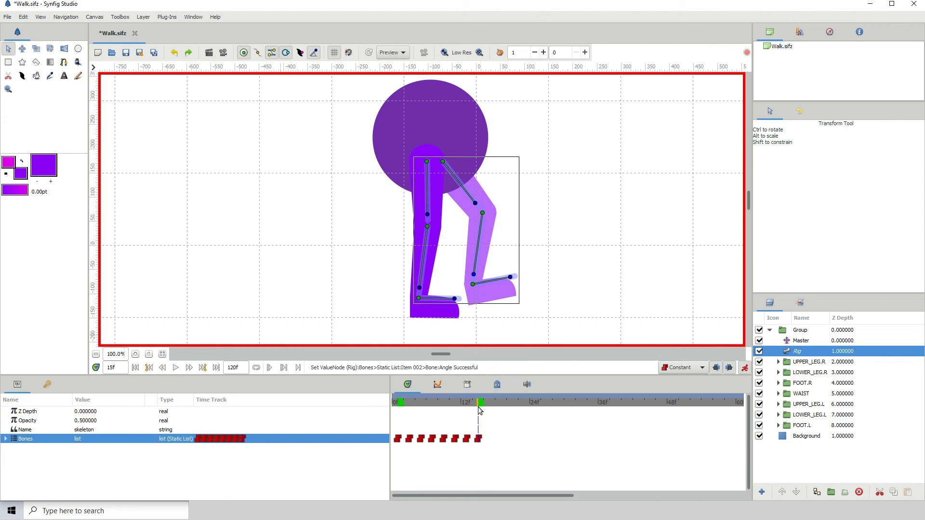
pyautogui.moveTo(479, 402)
pyautogui.mouseDown()
pyautogui.moveTo(409, 400)
pyautogui.moveTo(501, 388)
pyautogui.moveTo(373, 394)
pyautogui.moveTo(498, 394)
pyautogui.moveTo(476, 394)
pyautogui.mouseUp()
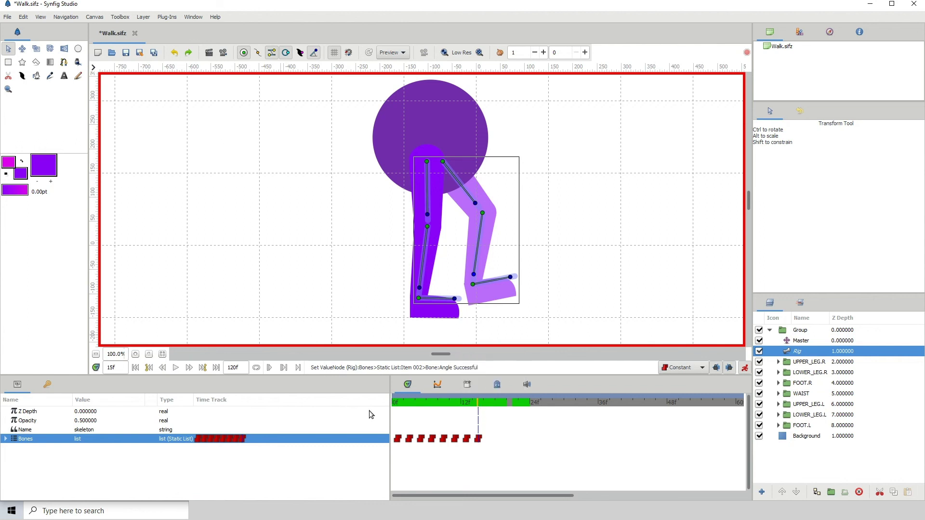
# Step: Set the animation's end time to 15f and compare the frames at both ends of the timeline
pyautogui.click(241, 368)
pyautogui.write('15')
pyautogui.press('Return')
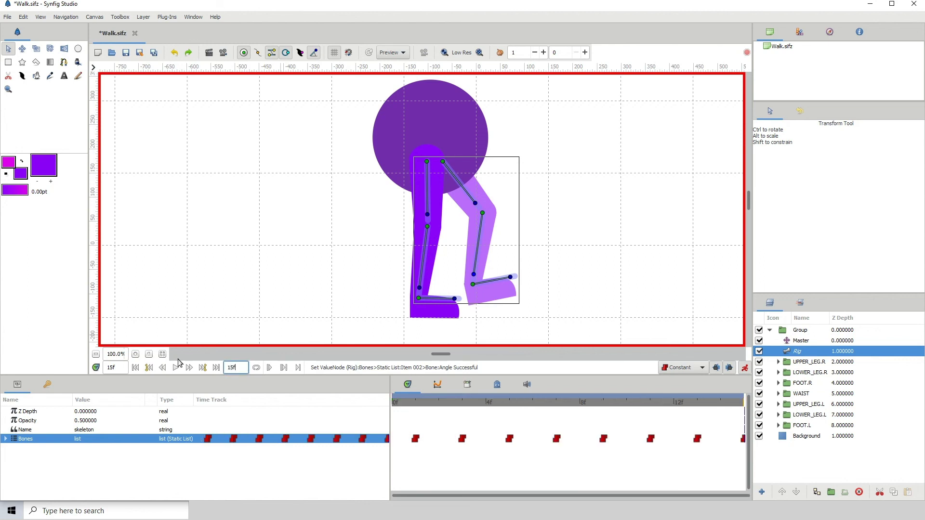
pyautogui.click(718, 409)
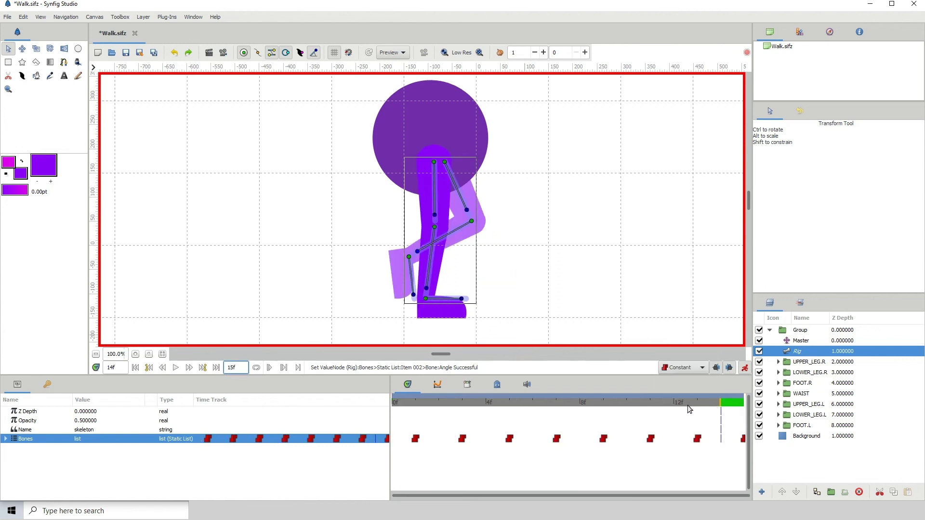
pyautogui.moveTo(436, 408); pyautogui.dragTo(747, 410)
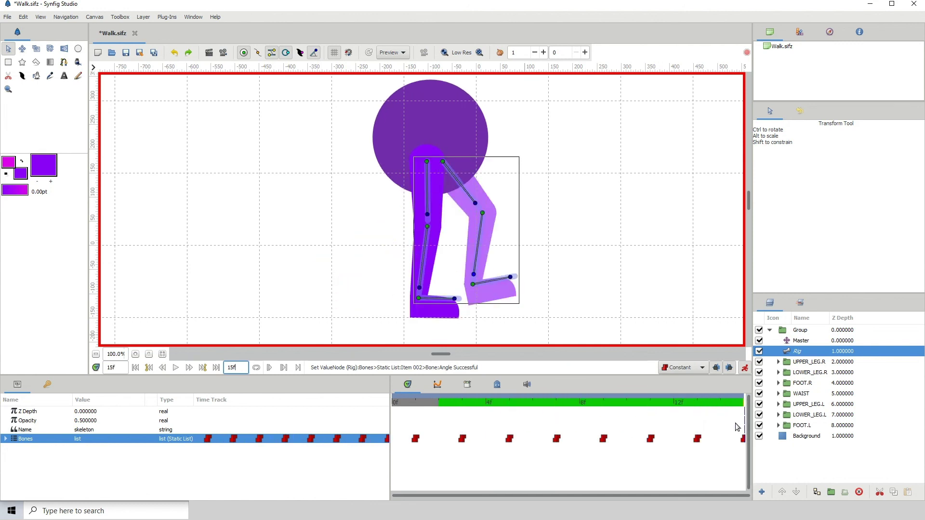
pyautogui.click(396, 406)
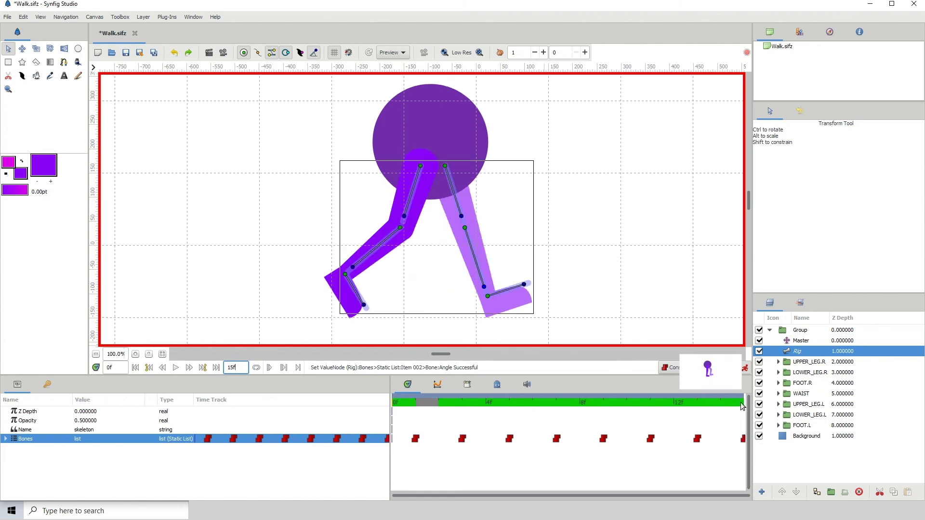
pyautogui.click(742, 406)
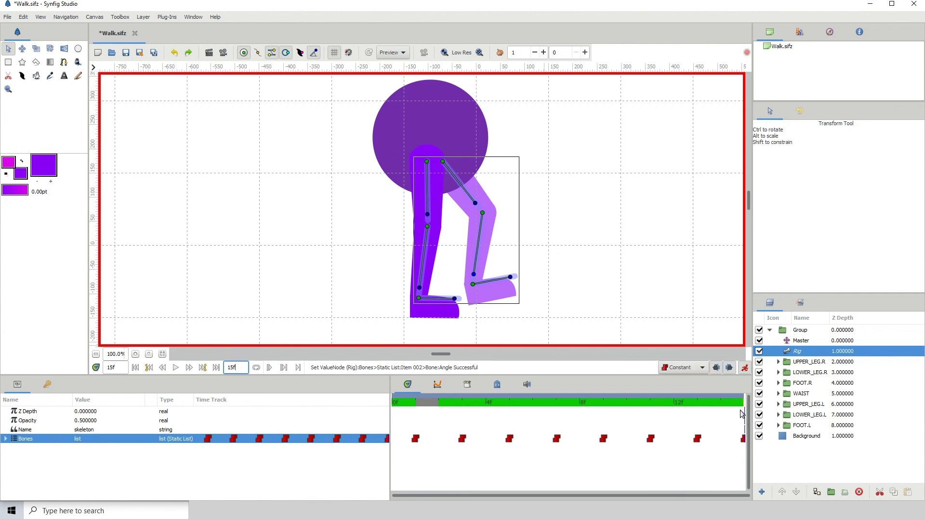
# Step: Set the animation's end time to 16f and scrub the timeline to inspect the first and last frames
pyautogui.hotkey('ctrl', 'a')
pyautogui.write('16')
pyautogui.press('Return')
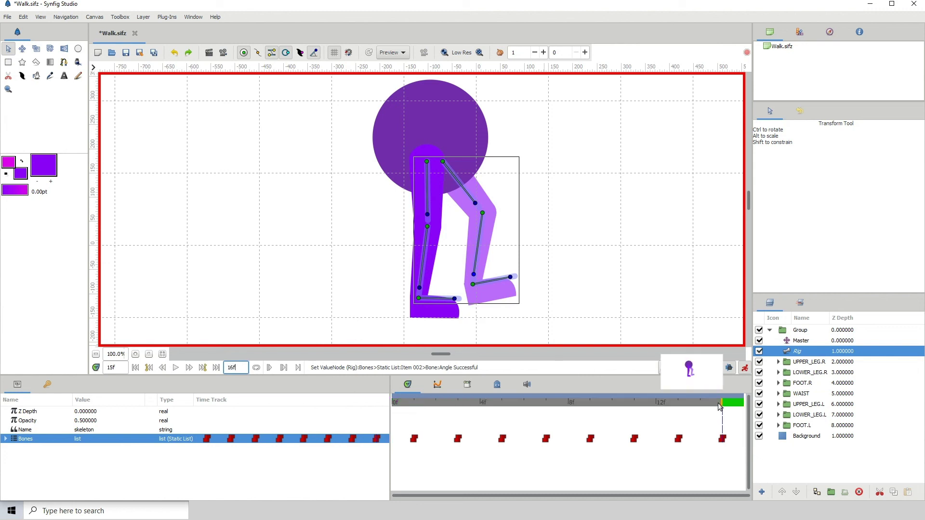
pyautogui.moveTo(712, 407); pyautogui.dragTo(754, 406)
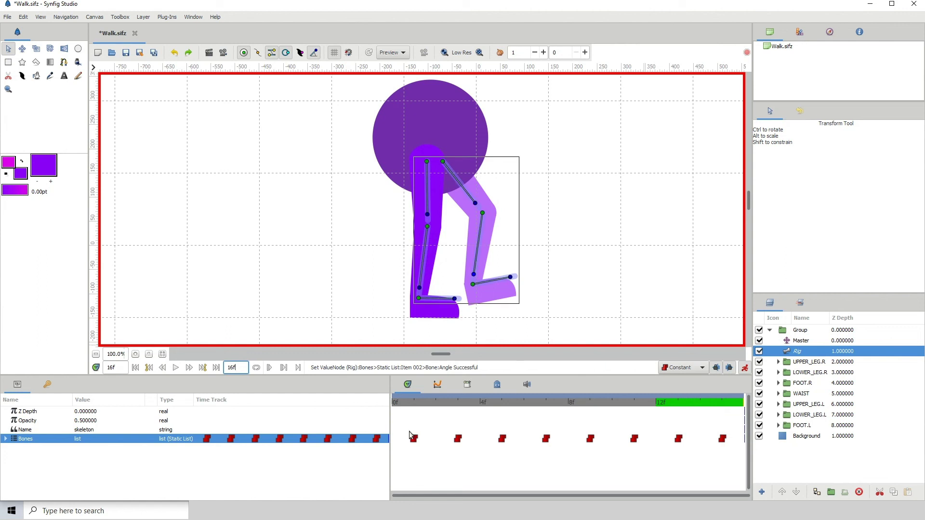
pyautogui.click(396, 404)
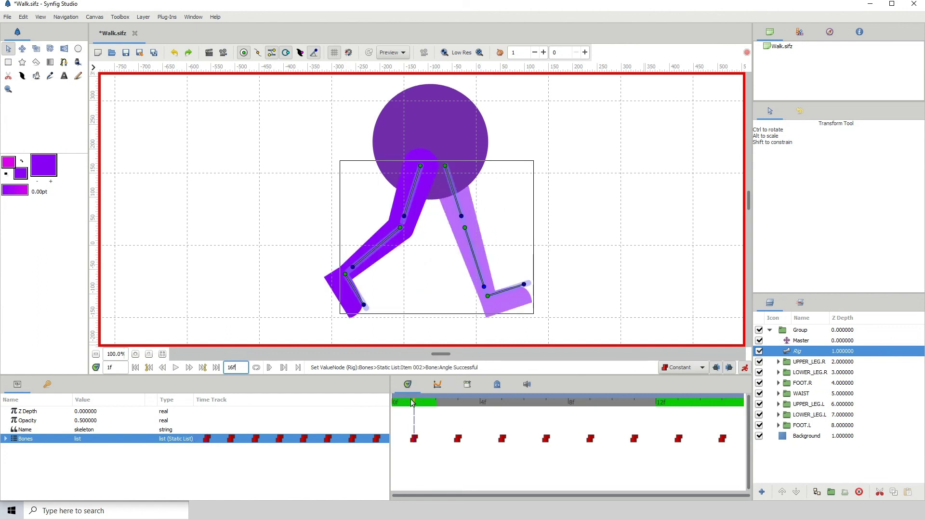
pyautogui.click(394, 405)
pyautogui.moveTo(409, 404); pyautogui.dragTo(433, 412)
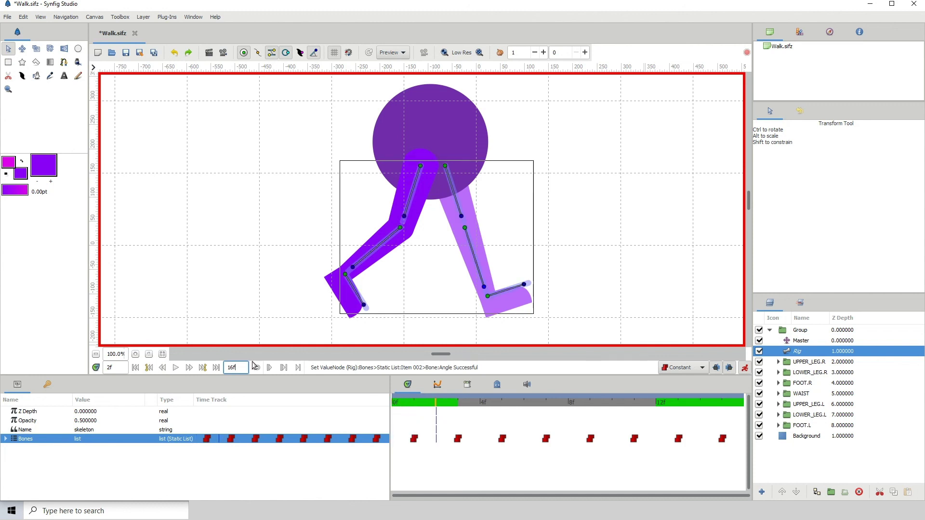
pyautogui.moveTo(243, 368); pyautogui.dragTo(219, 368)
pyautogui.click(724, 404)
pyautogui.moveTo(724, 409)
pyautogui.mouseDown()
pyautogui.moveTo(647, 410)
pyautogui.moveTo(720, 414)
pyautogui.mouseUp()
pyautogui.click(525, 410)
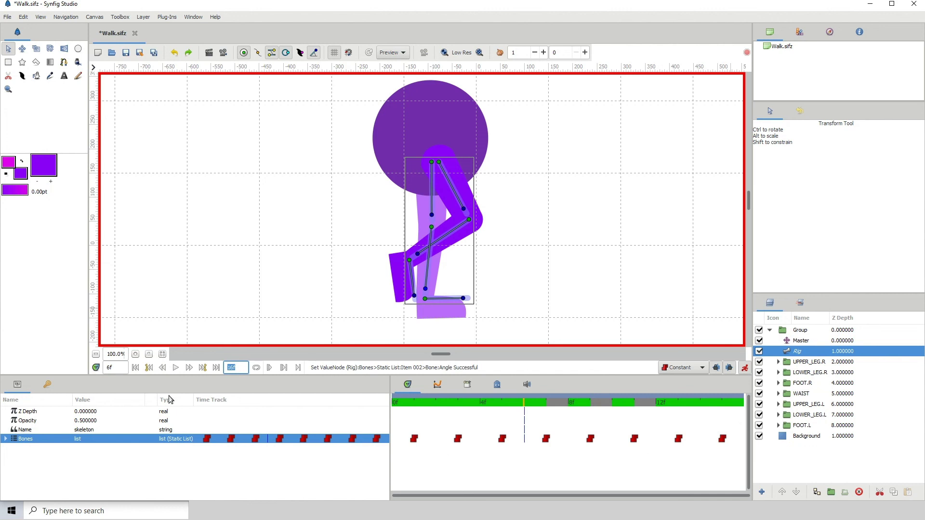
# Step: Shift all of the Rig's Bones waypoints and the Master's Origin waypoints one frame earlier so both tracks start at frame 0
pyautogui.click(799, 340)
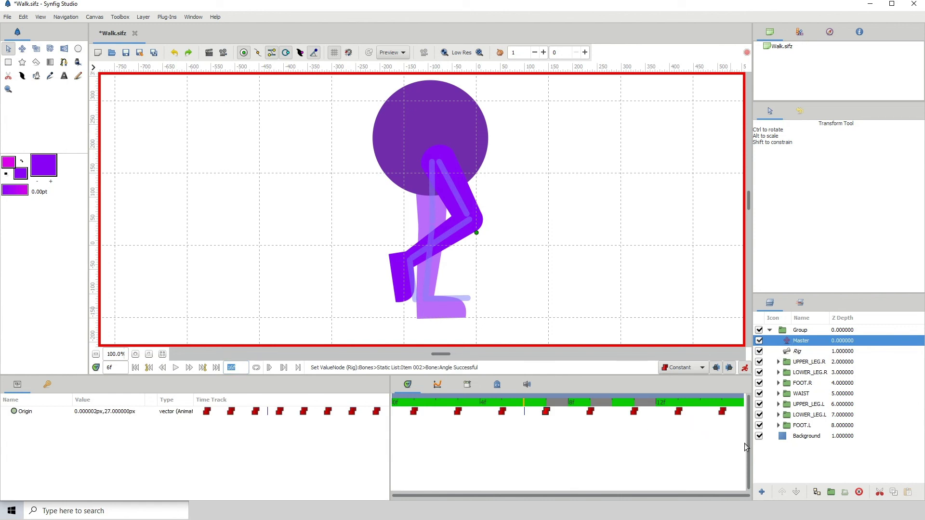
pyautogui.click(771, 352)
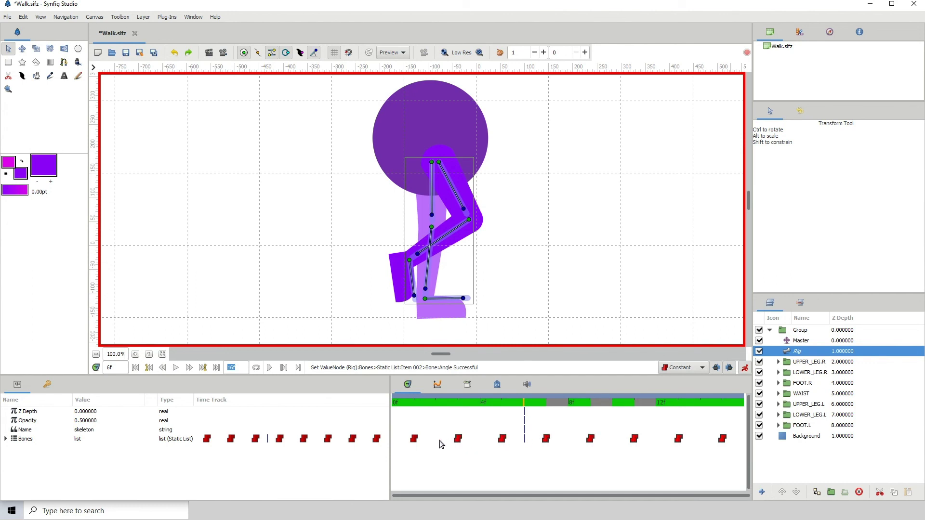
pyautogui.moveTo(413, 440); pyautogui.dragTo(396, 444)
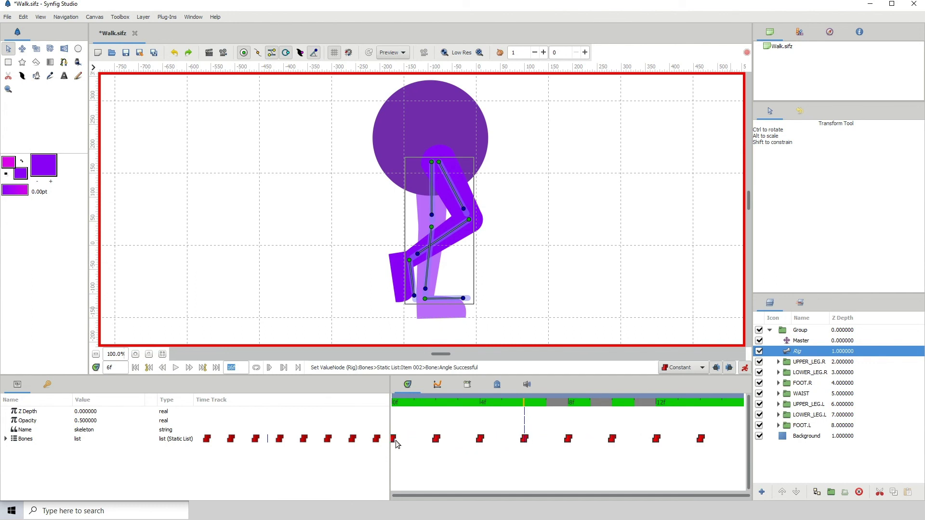
pyautogui.click(800, 340)
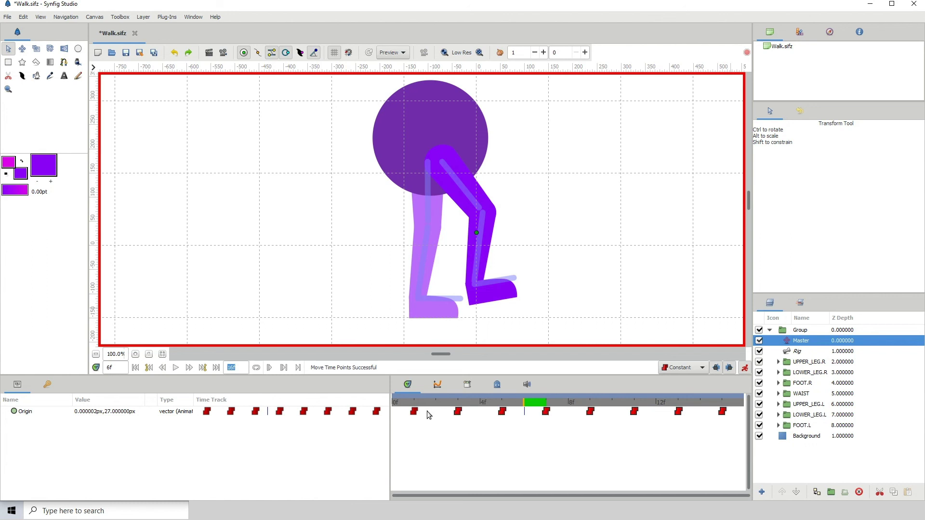
pyautogui.moveTo(412, 416); pyautogui.dragTo(399, 416)
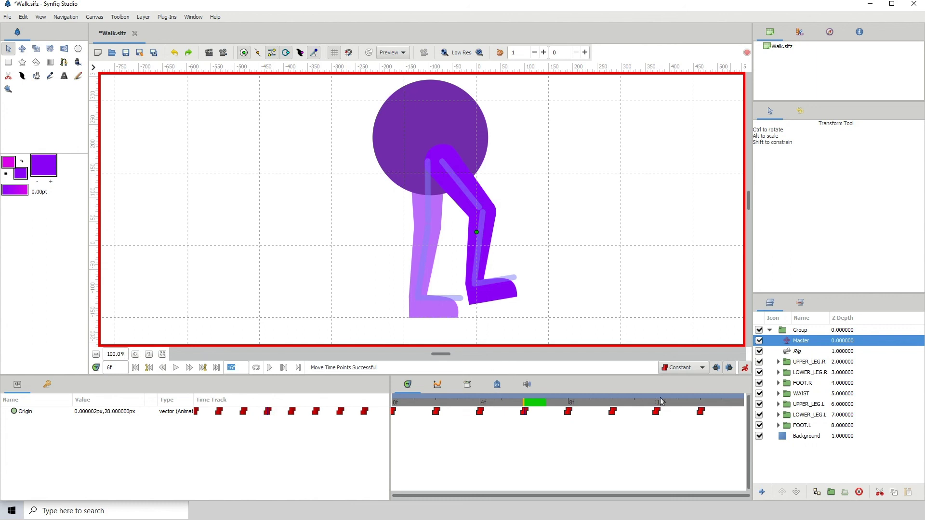
# Step: Set the animation's end time to 15f
pyautogui.click(698, 404)
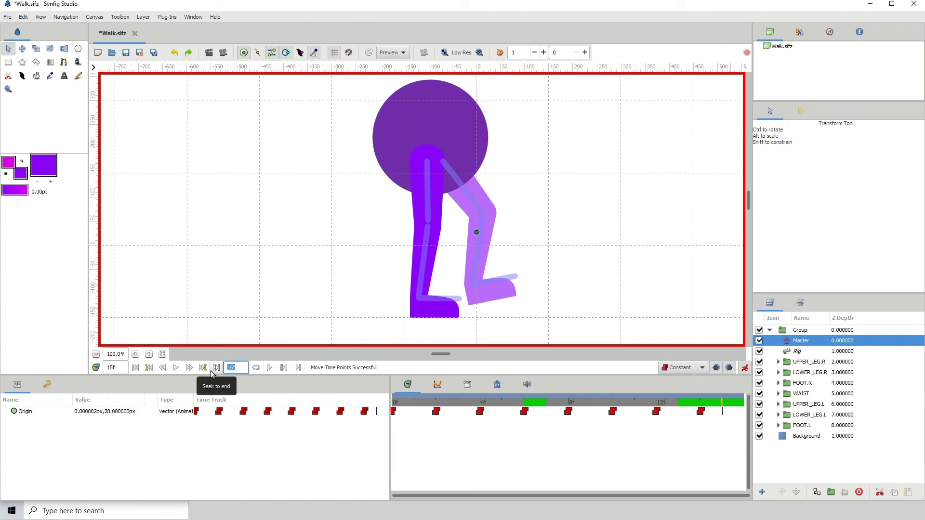
pyautogui.write('15')
pyautogui.press('Return')
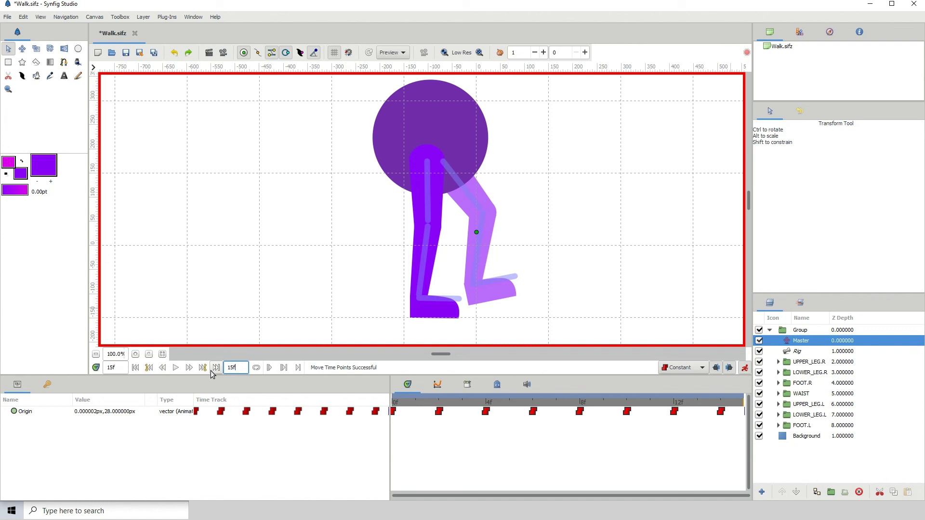
# Step: Return to frame 0, turn on looped playback, and play the walk cycle before stopping it
pyautogui.click(396, 405)
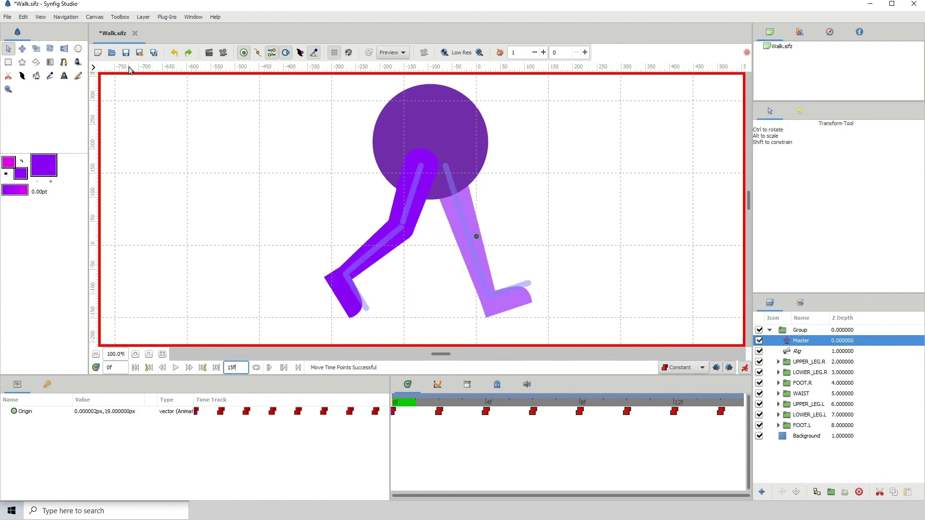
pyautogui.click(257, 369)
pyautogui.press('space')
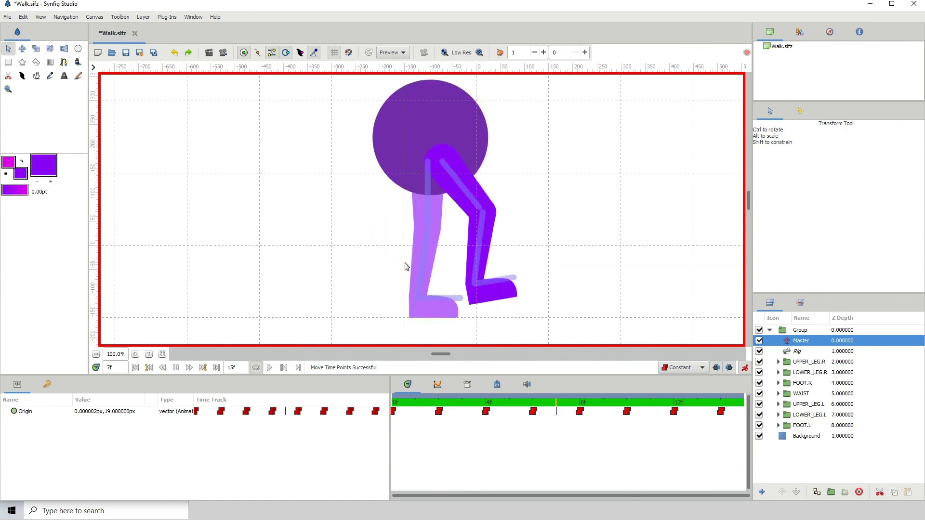
pyautogui.press('space')
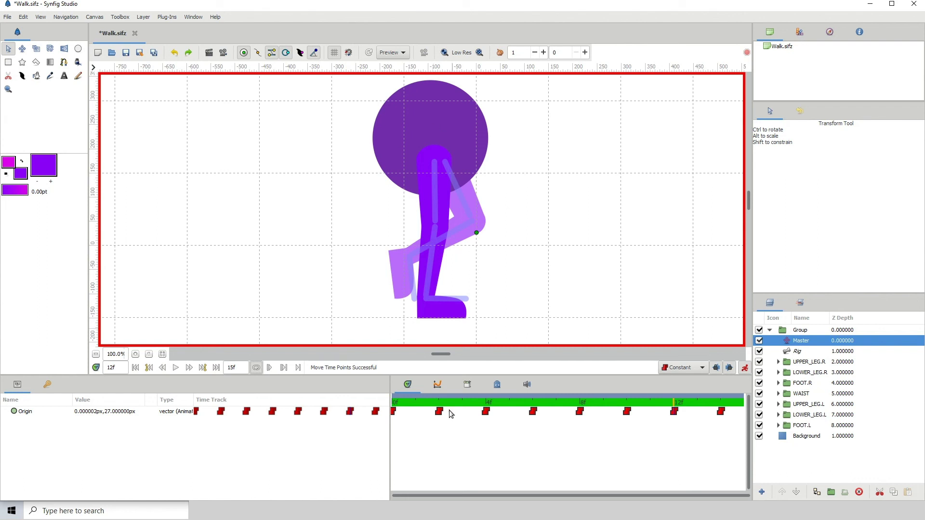
# Step: Change all eight Origin waypoints of the Master layer to Ease In/Out interpolation, keeping the default interpolation at Constant
pyautogui.click(685, 370)
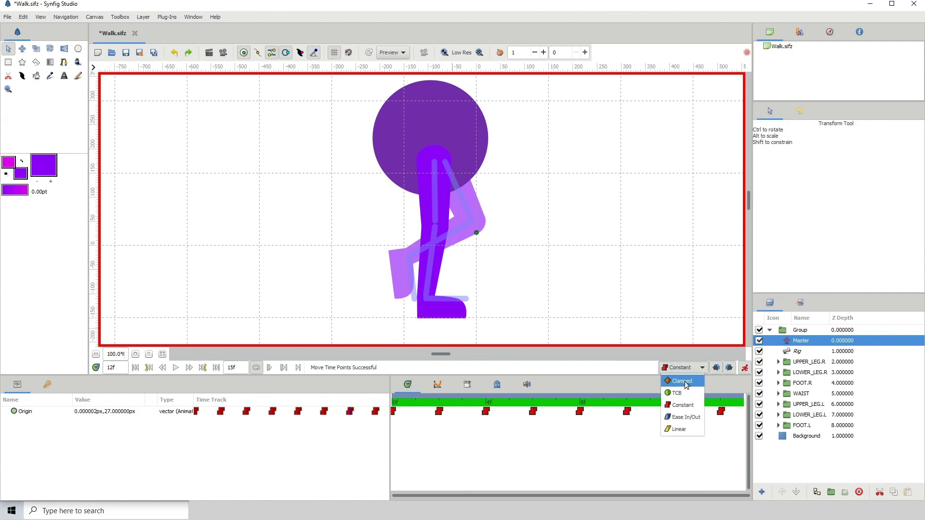
pyautogui.click(683, 405)
pyautogui.rightClick(396, 411)
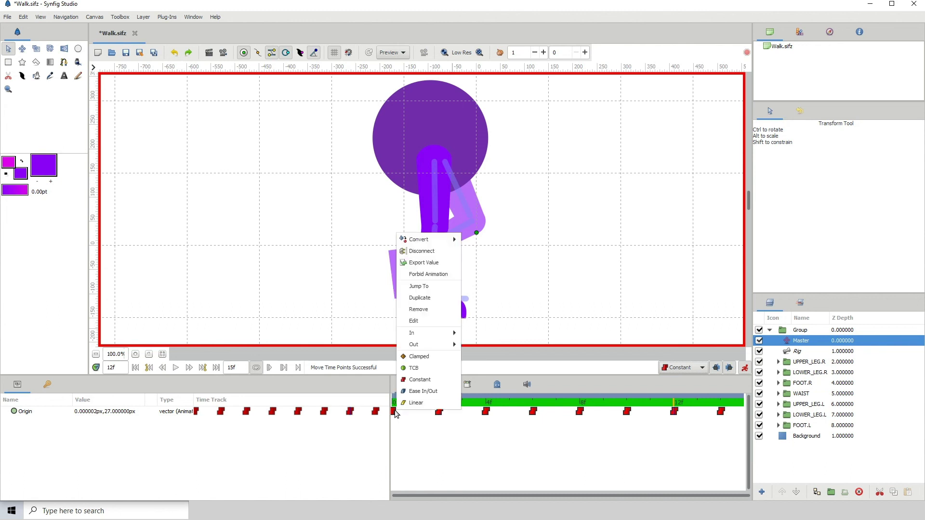
pyautogui.click(426, 391)
pyautogui.rightClick(439, 411)
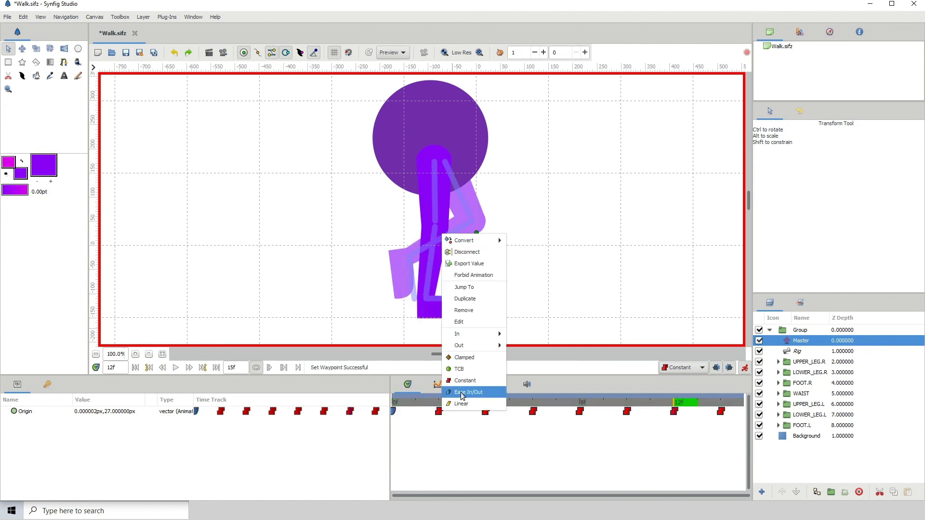
pyautogui.click(460, 391)
pyautogui.rightClick(486, 411)
pyautogui.click(513, 392)
pyautogui.rightClick(533, 411)
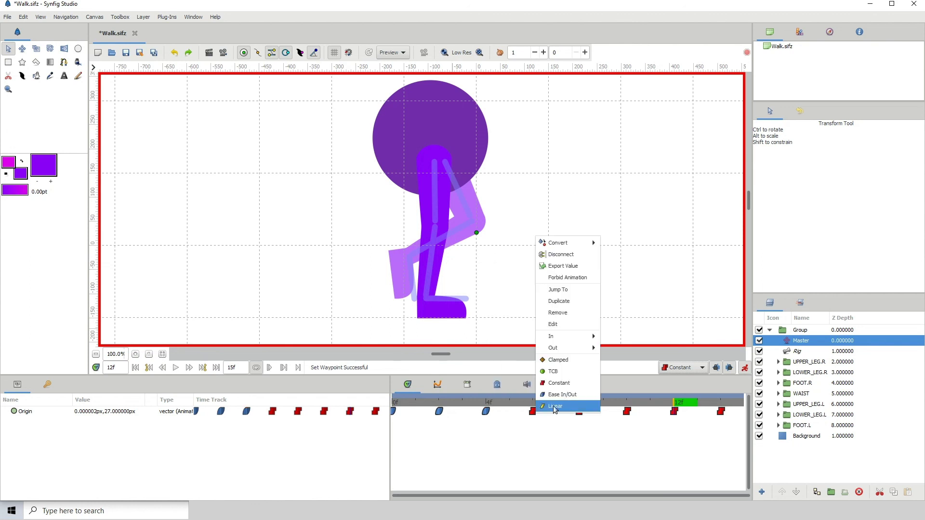
pyautogui.click(559, 392)
pyautogui.rightClick(580, 411)
pyautogui.click(610, 391)
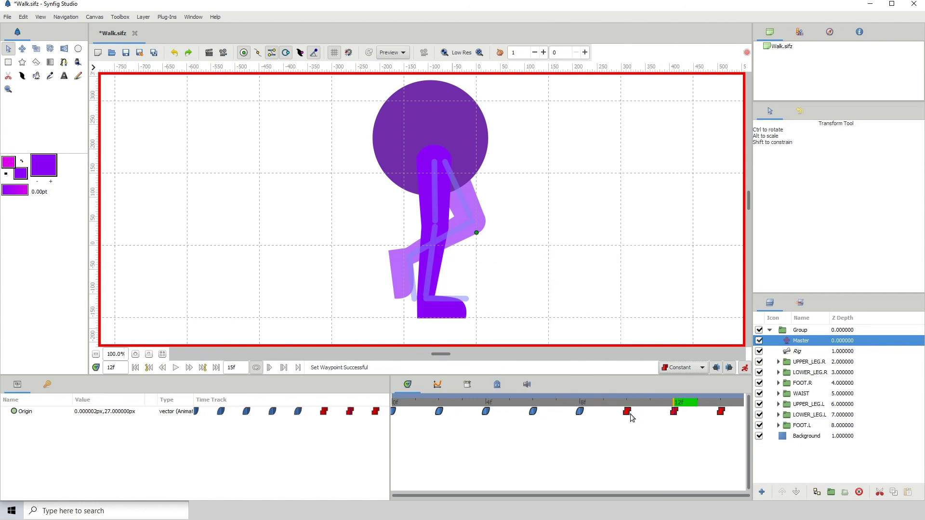
pyautogui.rightClick(627, 411)
pyautogui.click(656, 394)
pyautogui.rightClick(673, 412)
pyautogui.click(690, 391)
pyautogui.rightClick(721, 412)
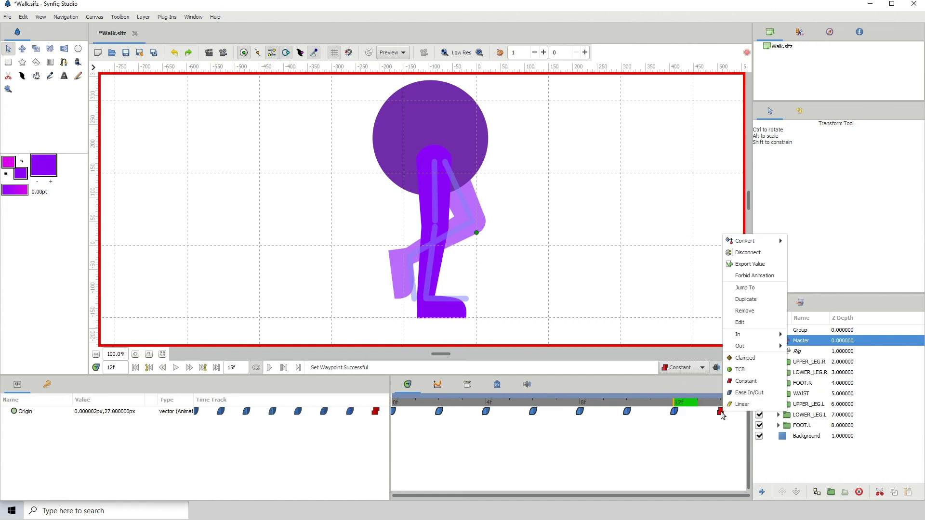
pyautogui.click(745, 392)
# Step: Change all eight Bones waypoints of the Rig layer to Ease In/Out interpolation
pyautogui.click(798, 351)
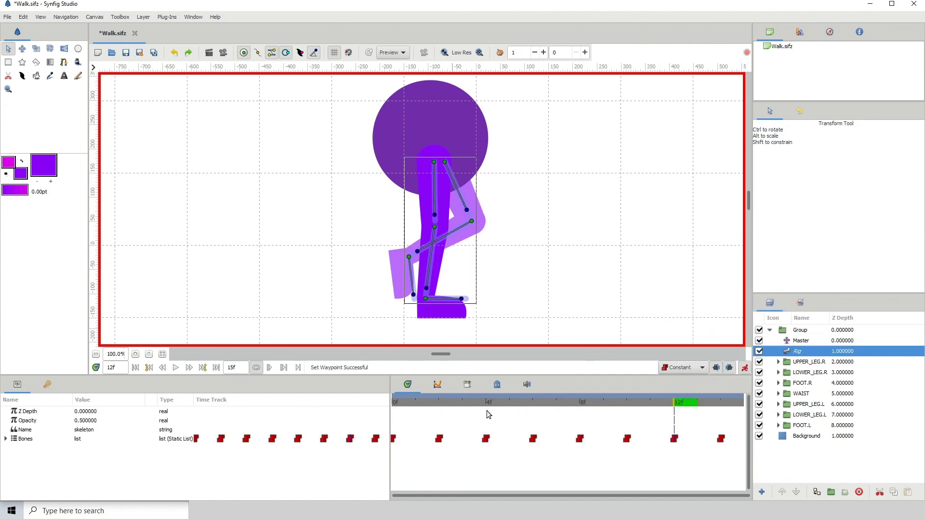
pyautogui.rightClick(394, 439)
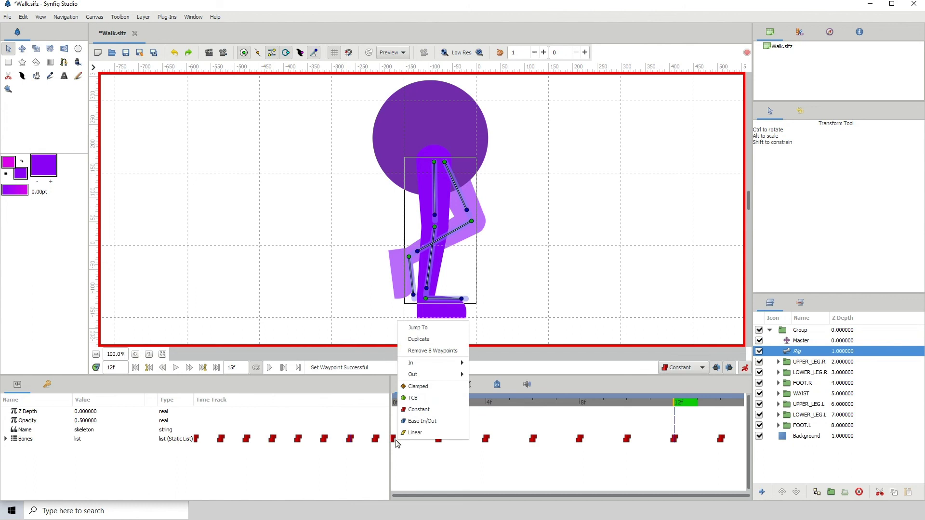
pyautogui.click(422, 420)
pyautogui.rightClick(439, 438)
pyautogui.click(464, 421)
pyautogui.rightClick(486, 438)
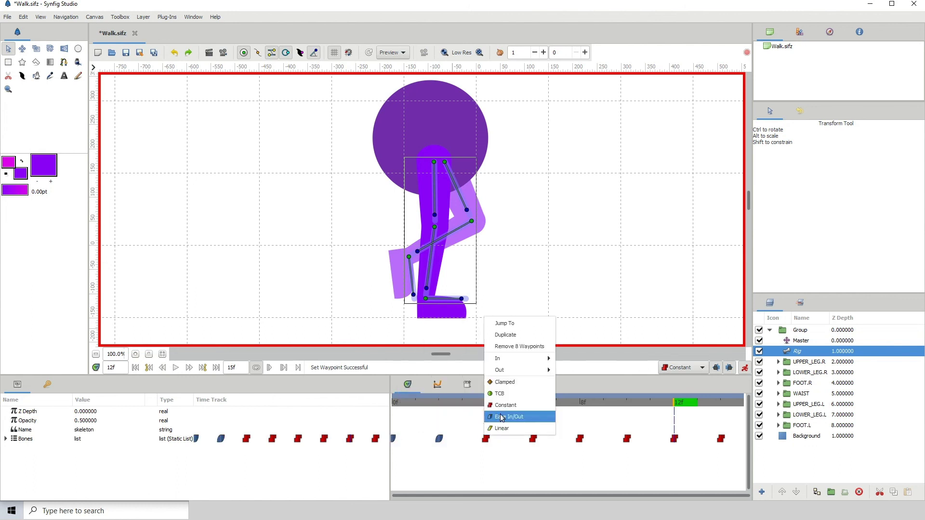
pyautogui.click(511, 419)
pyautogui.rightClick(533, 439)
pyautogui.click(549, 419)
pyautogui.rightClick(579, 439)
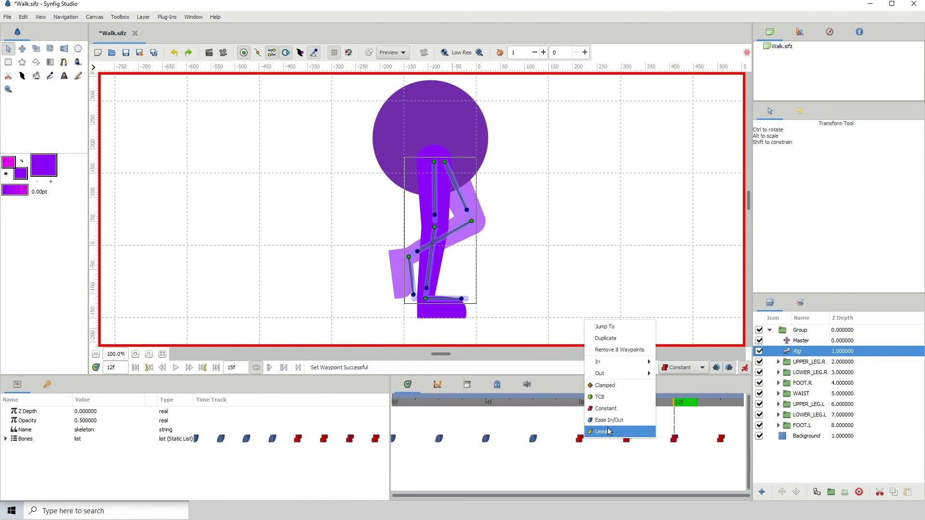
pyautogui.click(602, 419)
pyautogui.rightClick(627, 438)
pyautogui.click(651, 419)
pyautogui.rightClick(674, 438)
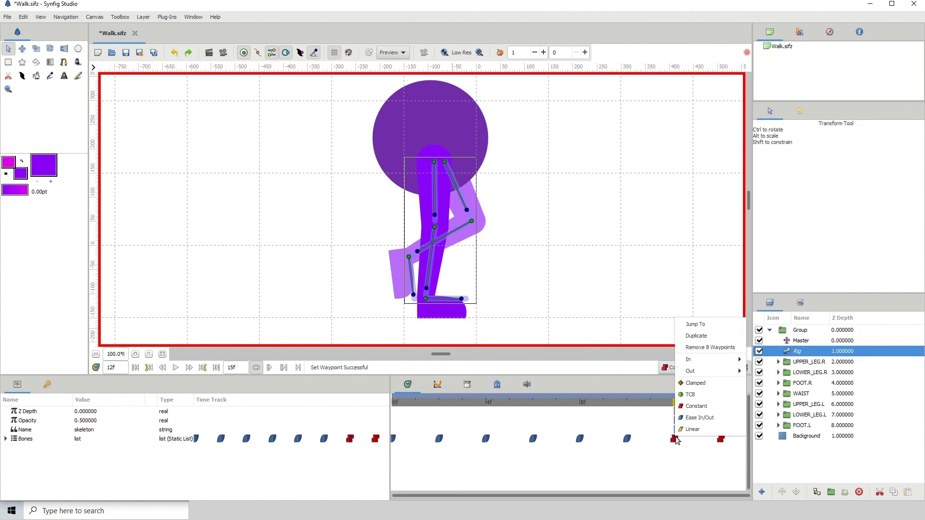
pyautogui.click(699, 420)
pyautogui.rightClick(722, 439)
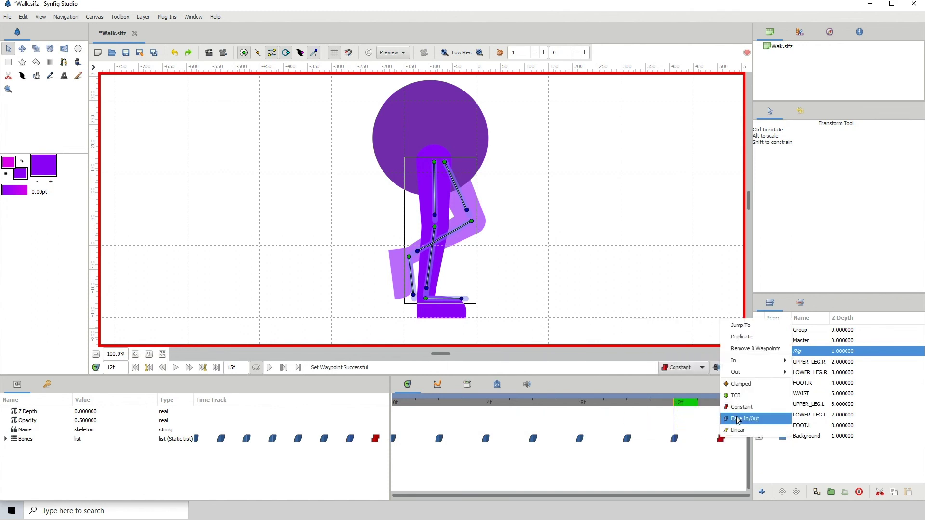
pyautogui.click(739, 421)
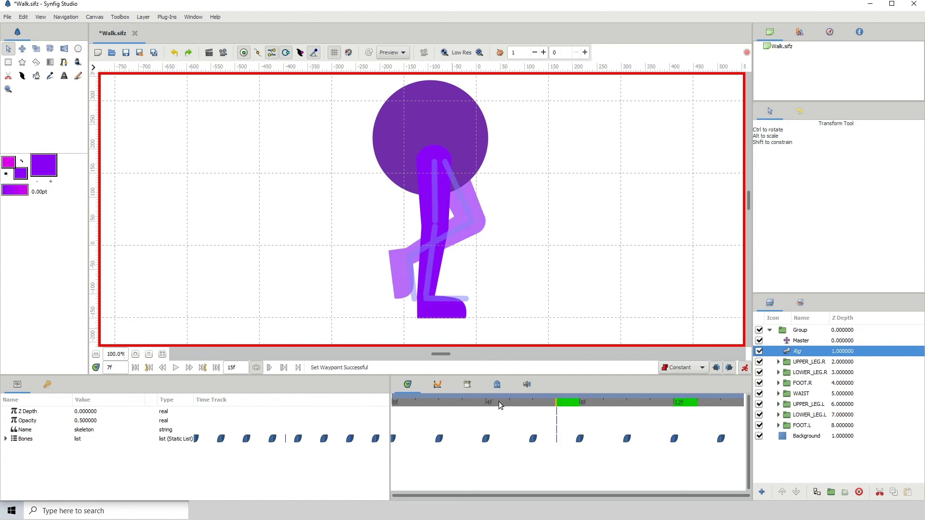
# Step: Return to frame 0, play the looping walk cycle while viewing the Group and Master layers, and stop playback
pyautogui.moveTo(559, 403); pyautogui.dragTo(346, 403)
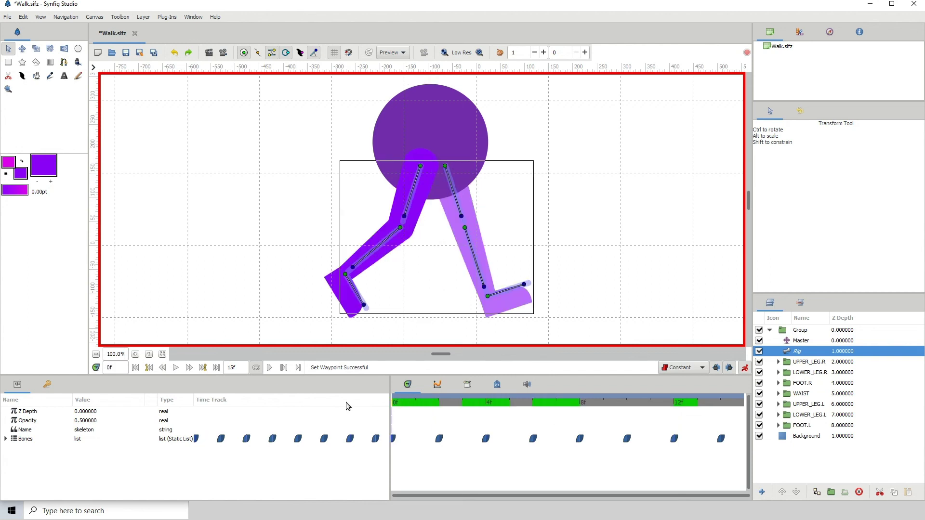
pyautogui.press('space')
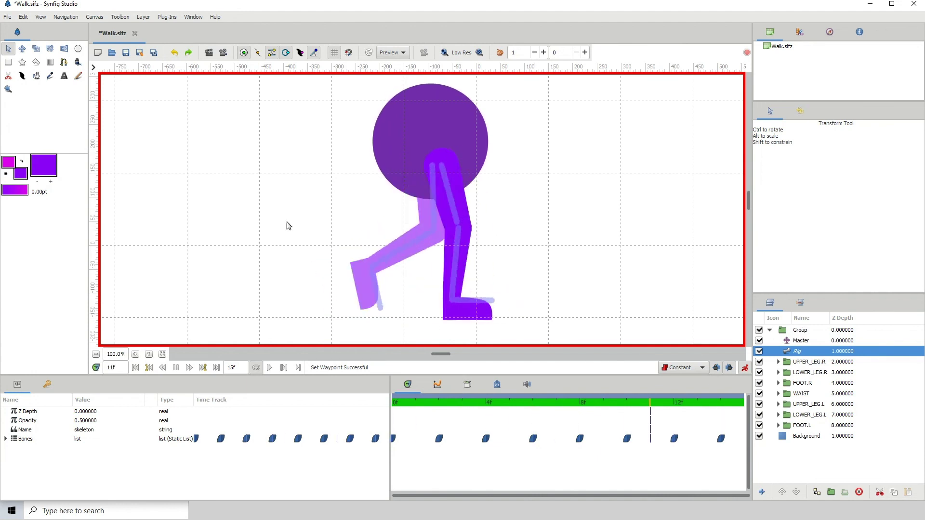
pyautogui.click(791, 332)
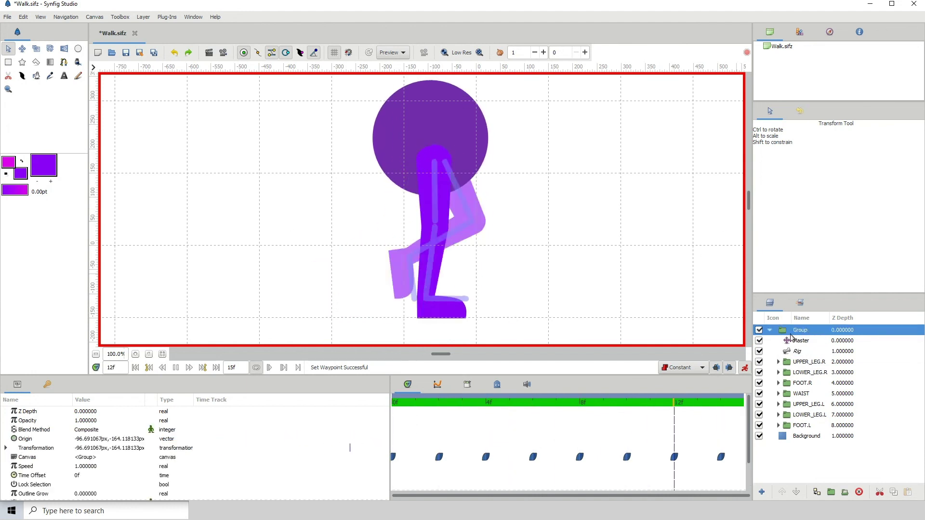
pyautogui.click(800, 341)
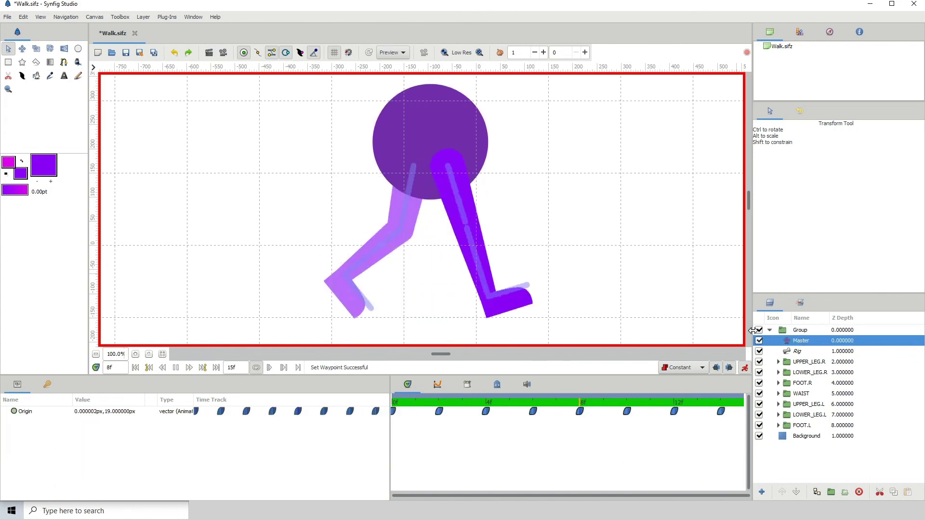
pyautogui.write('p')
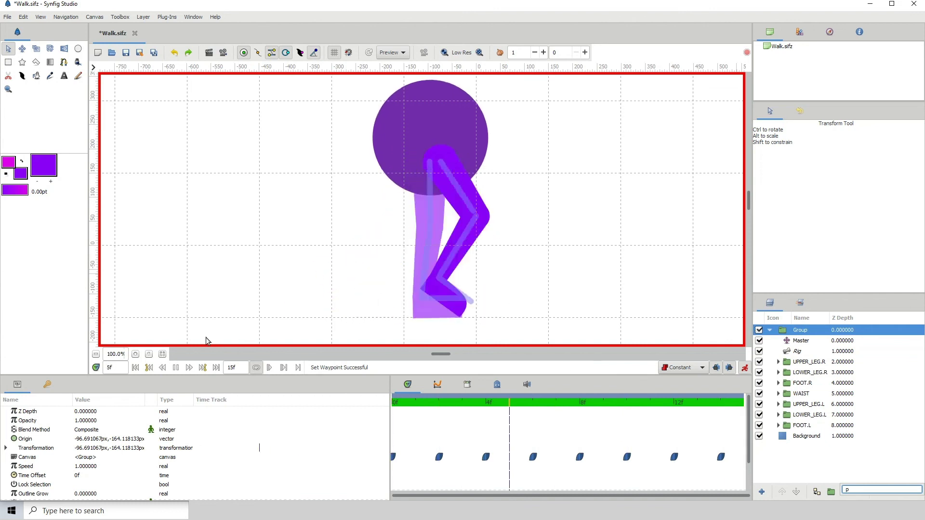
pyautogui.click(176, 368)
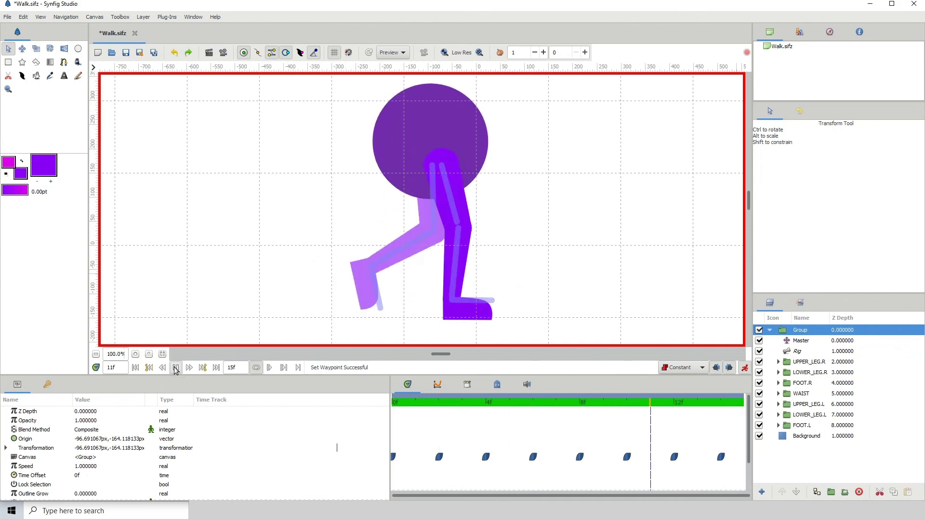
# Step: Review the Master and Rig layers' tracks, go to frame 6, and select and collapse the Group layer
pyautogui.click(812, 342)
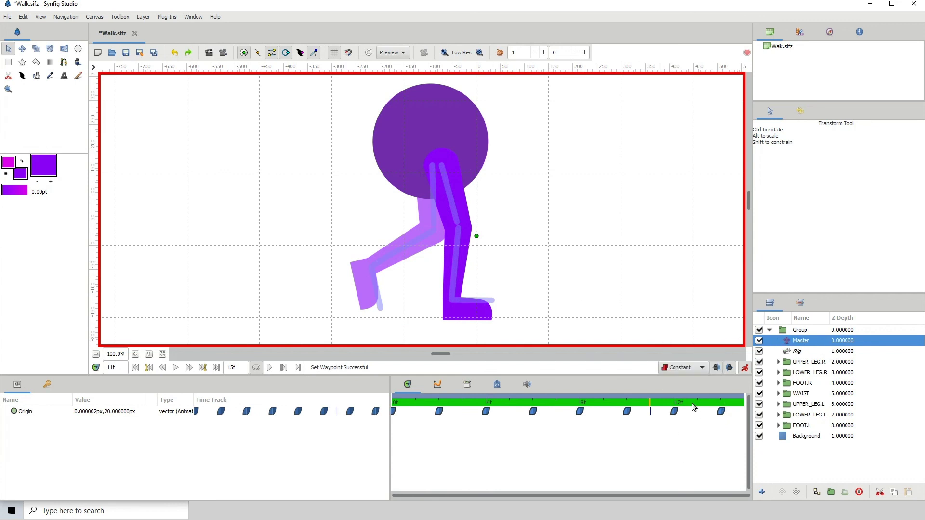
pyautogui.click(804, 352)
pyautogui.click(802, 343)
pyautogui.moveTo(645, 402); pyautogui.dragTo(533, 403)
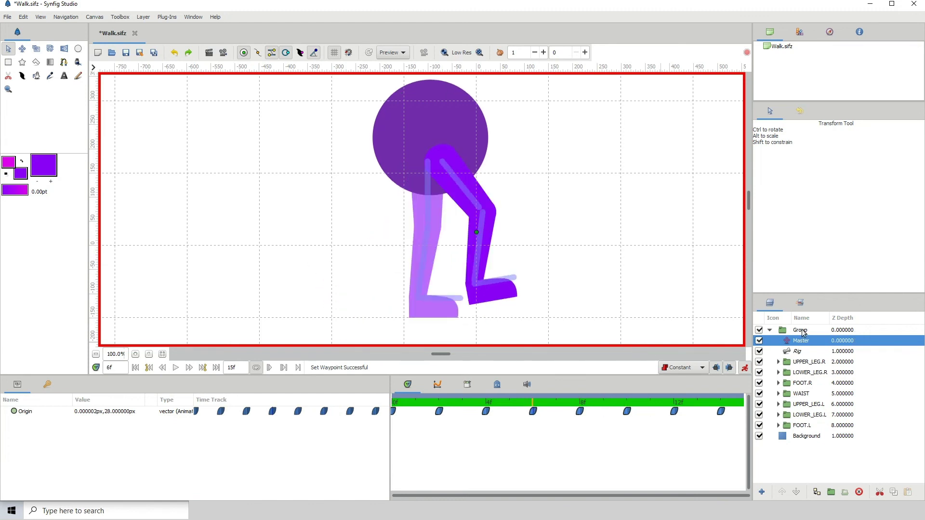
pyautogui.click(801, 331)
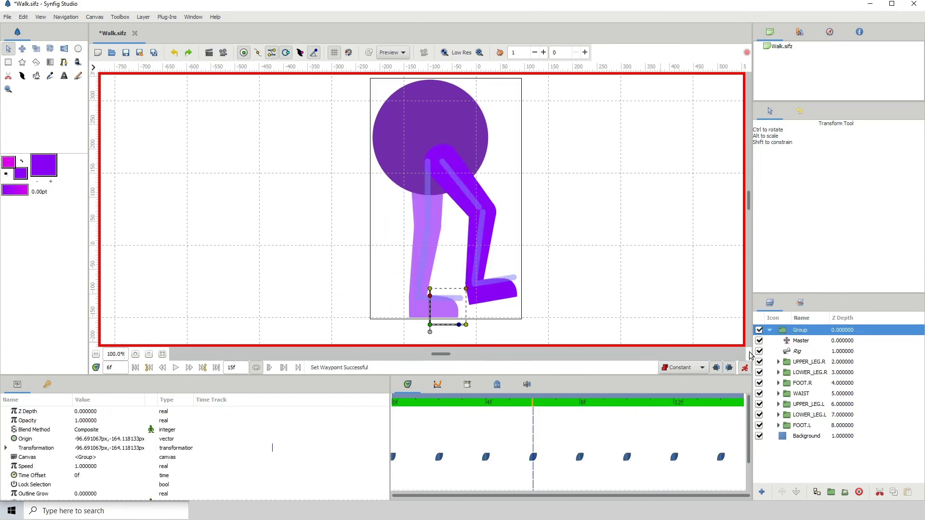
pyautogui.click(770, 331)
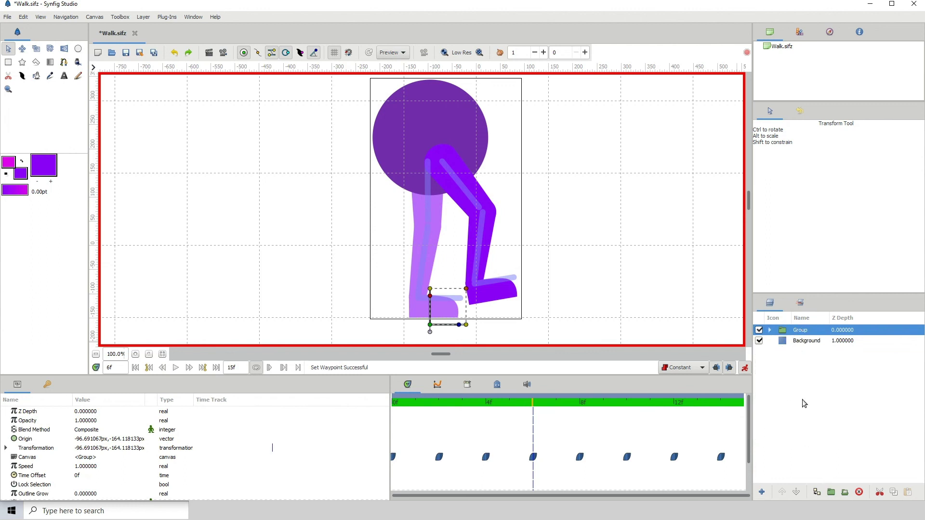
# Step: Animate the Group across the canvas by placing it at about -622px, -133px on frame 0 and 393px, -48px on frame 14
pyautogui.moveTo(533, 402); pyautogui.dragTo(374, 402)
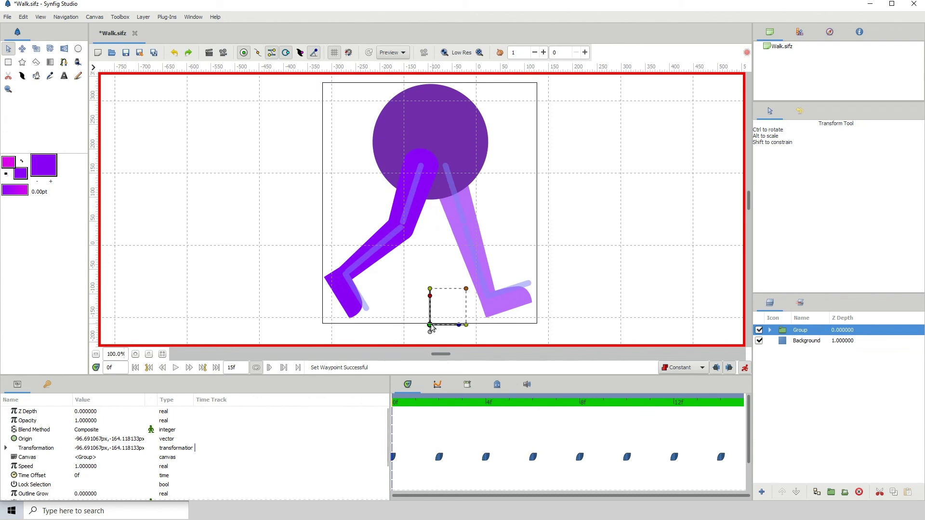
pyautogui.moveTo(430, 325); pyautogui.dragTo(178, 311)
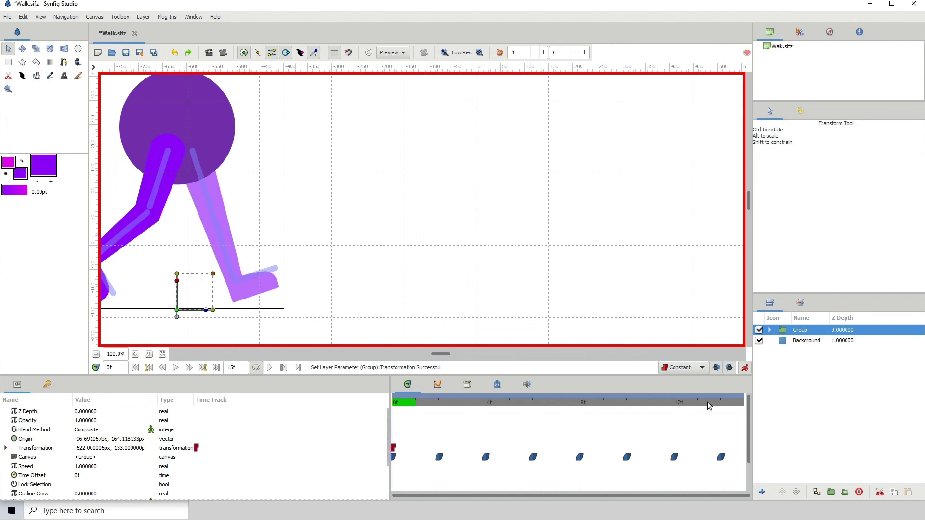
pyautogui.click(722, 404)
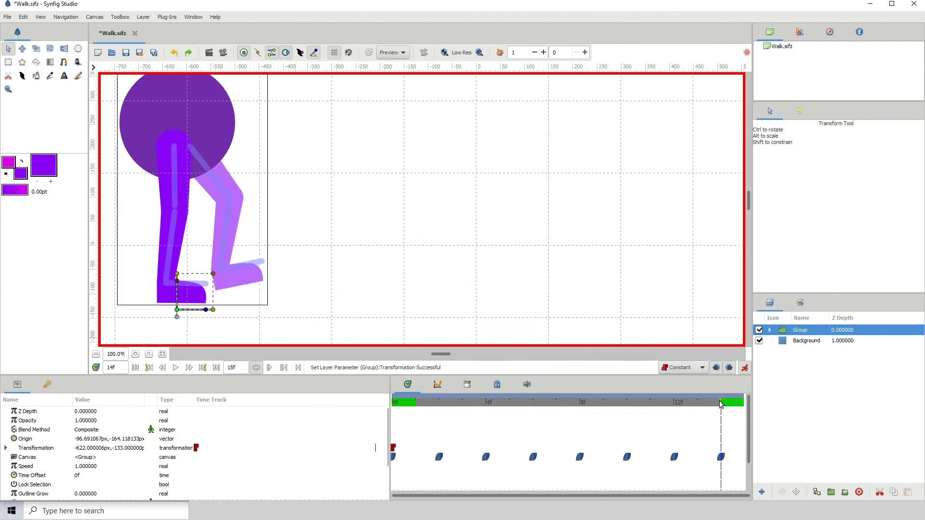
pyautogui.moveTo(180, 309); pyautogui.dragTo(669, 267)
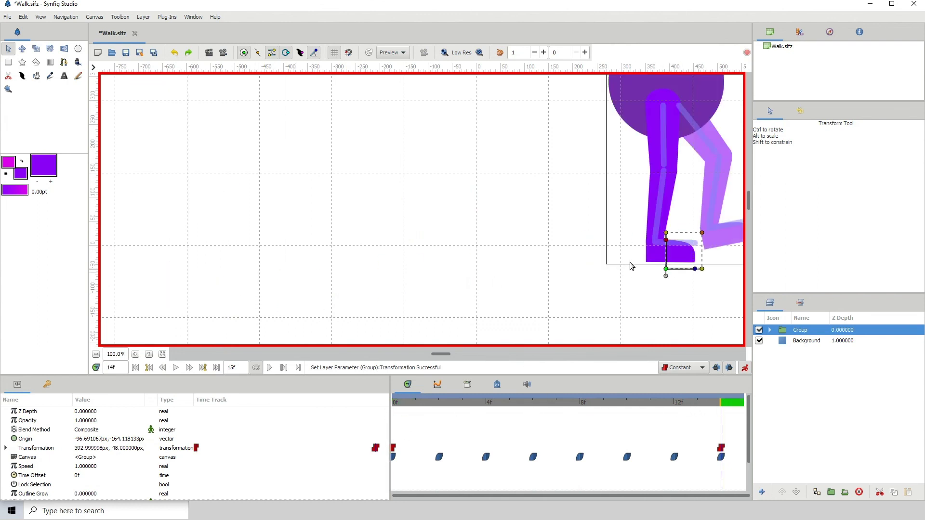
# Step: Change the Group's two Transformation waypoints to Ease In/Out interpolation and scrub the motion back to frame 5
pyautogui.rightClick(394, 448)
pyautogui.click(413, 429)
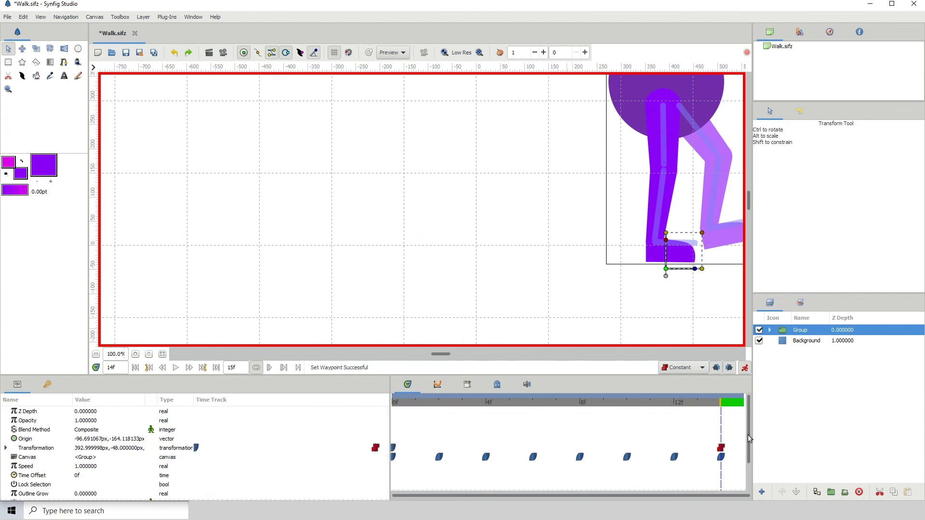
pyautogui.rightClick(723, 449)
pyautogui.click(737, 433)
pyautogui.moveTo(700, 403); pyautogui.dragTo(509, 422)
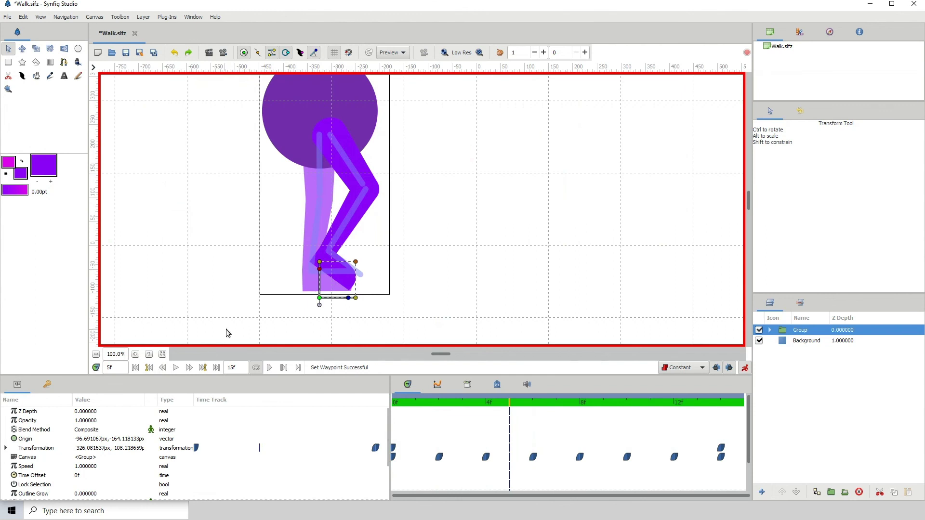
# Step: Undo the Group's Transformation waypoints and their interpolation changes, and play the walk cycle in place
pyautogui.hotkey('ctrl', 'z')
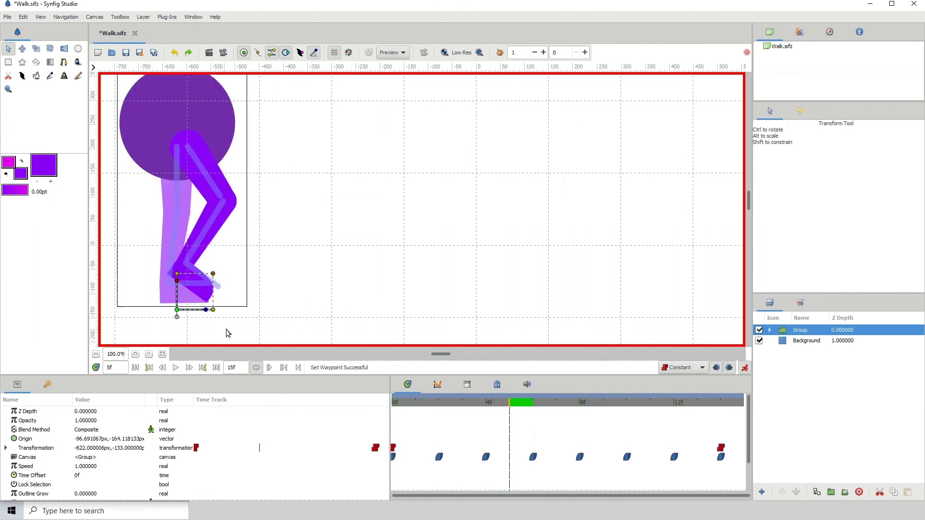
pyautogui.hotkey('ctrl', 'r')
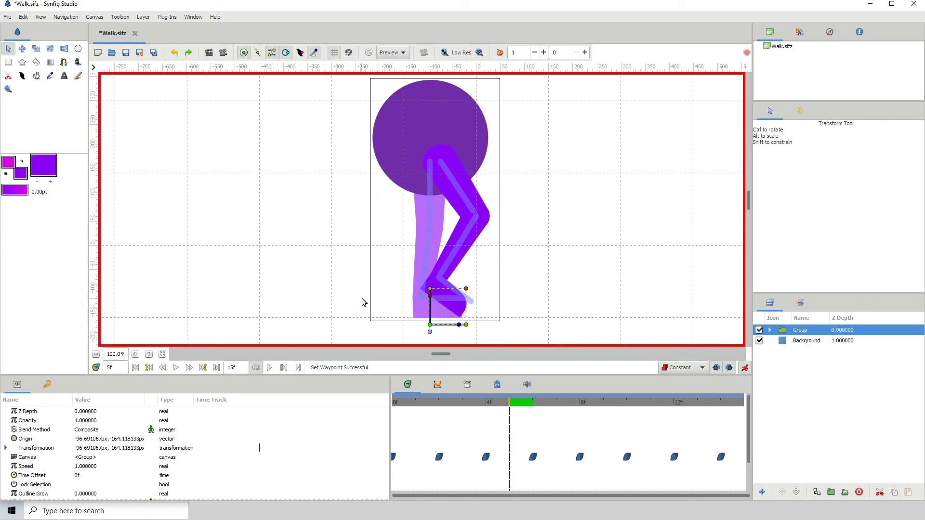
pyautogui.hotkey('ctrl', 'p')
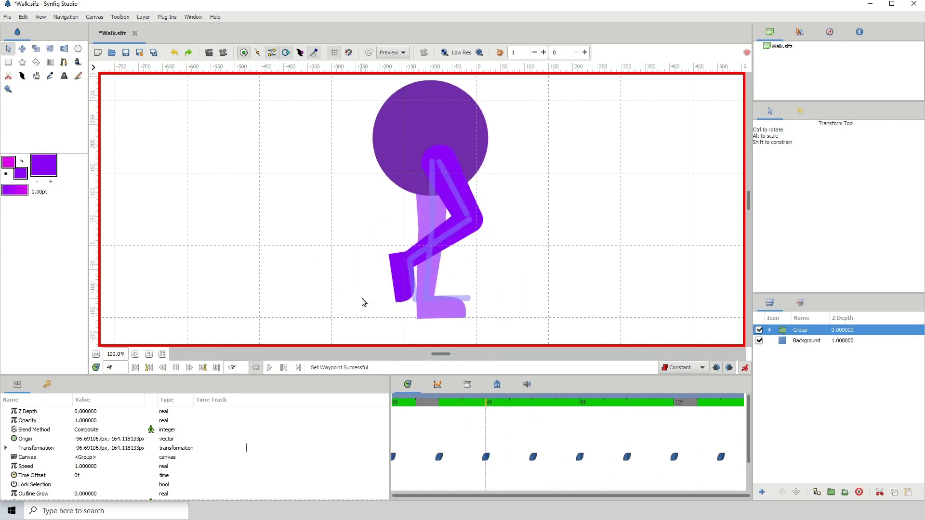